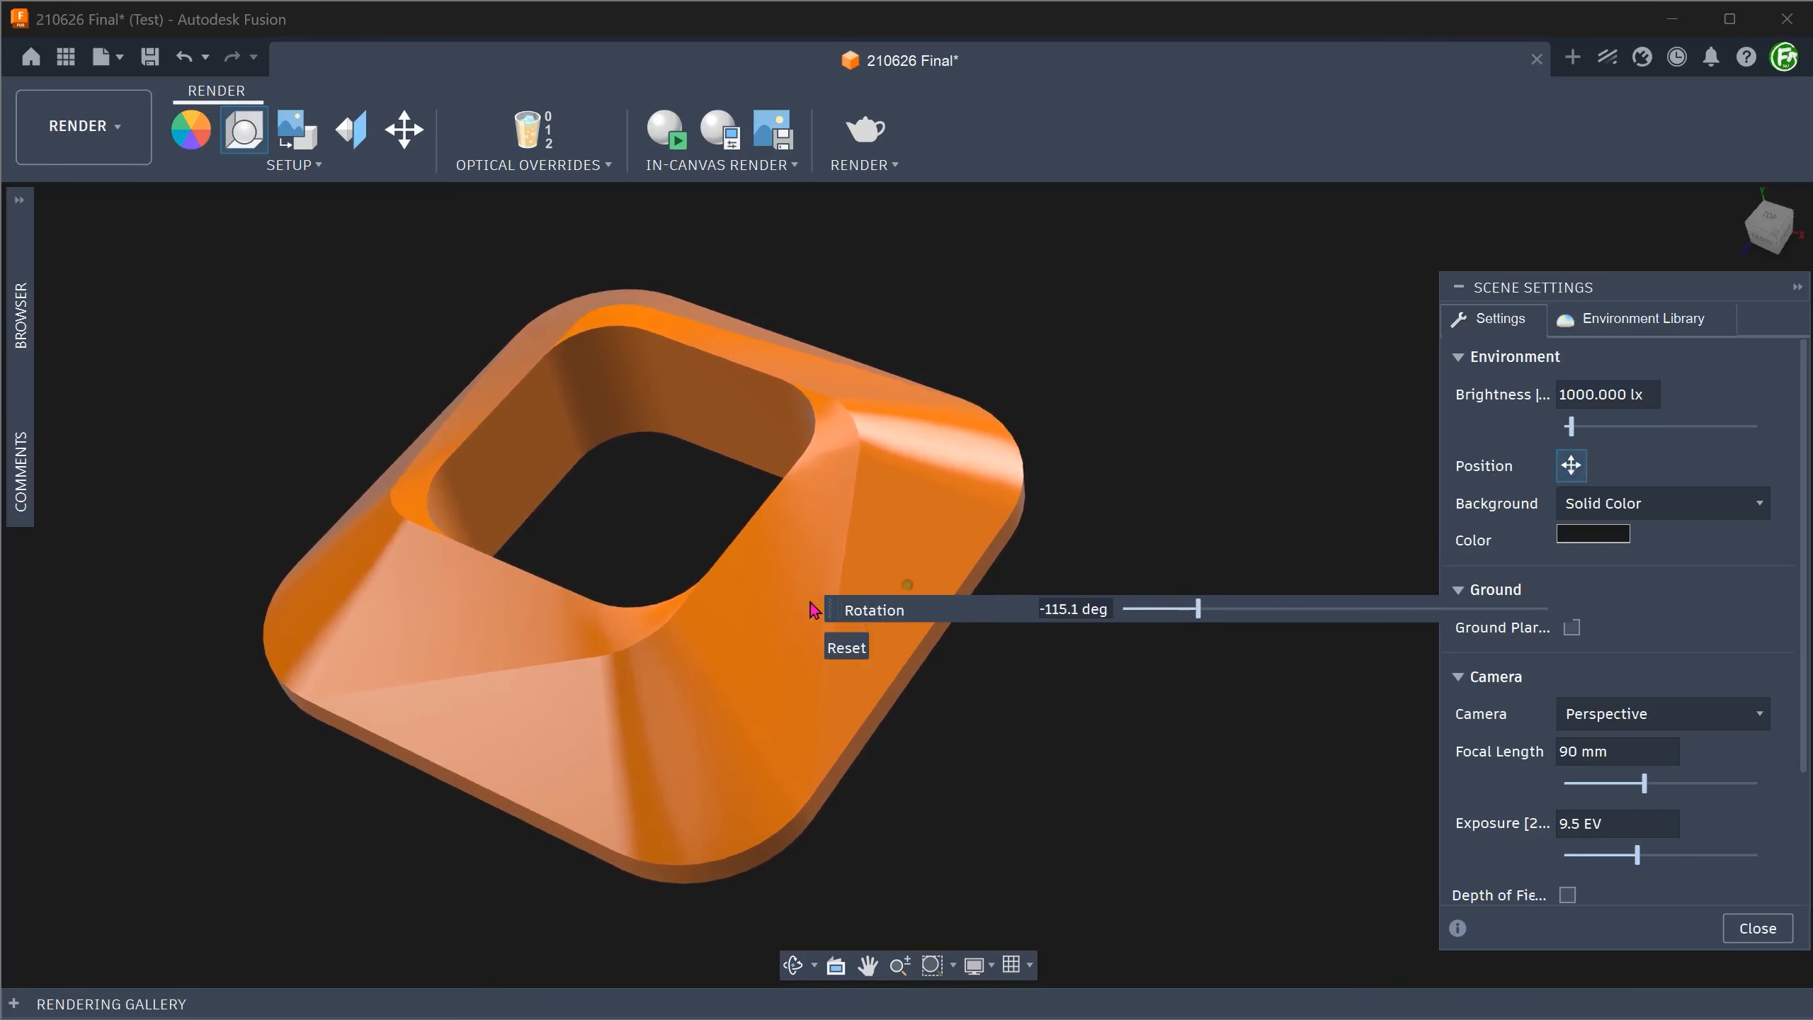
Step: Examine the finished model from several angles, including the two slanted faces meeting at its front corner
drag(1202, 233, 1121, 284)
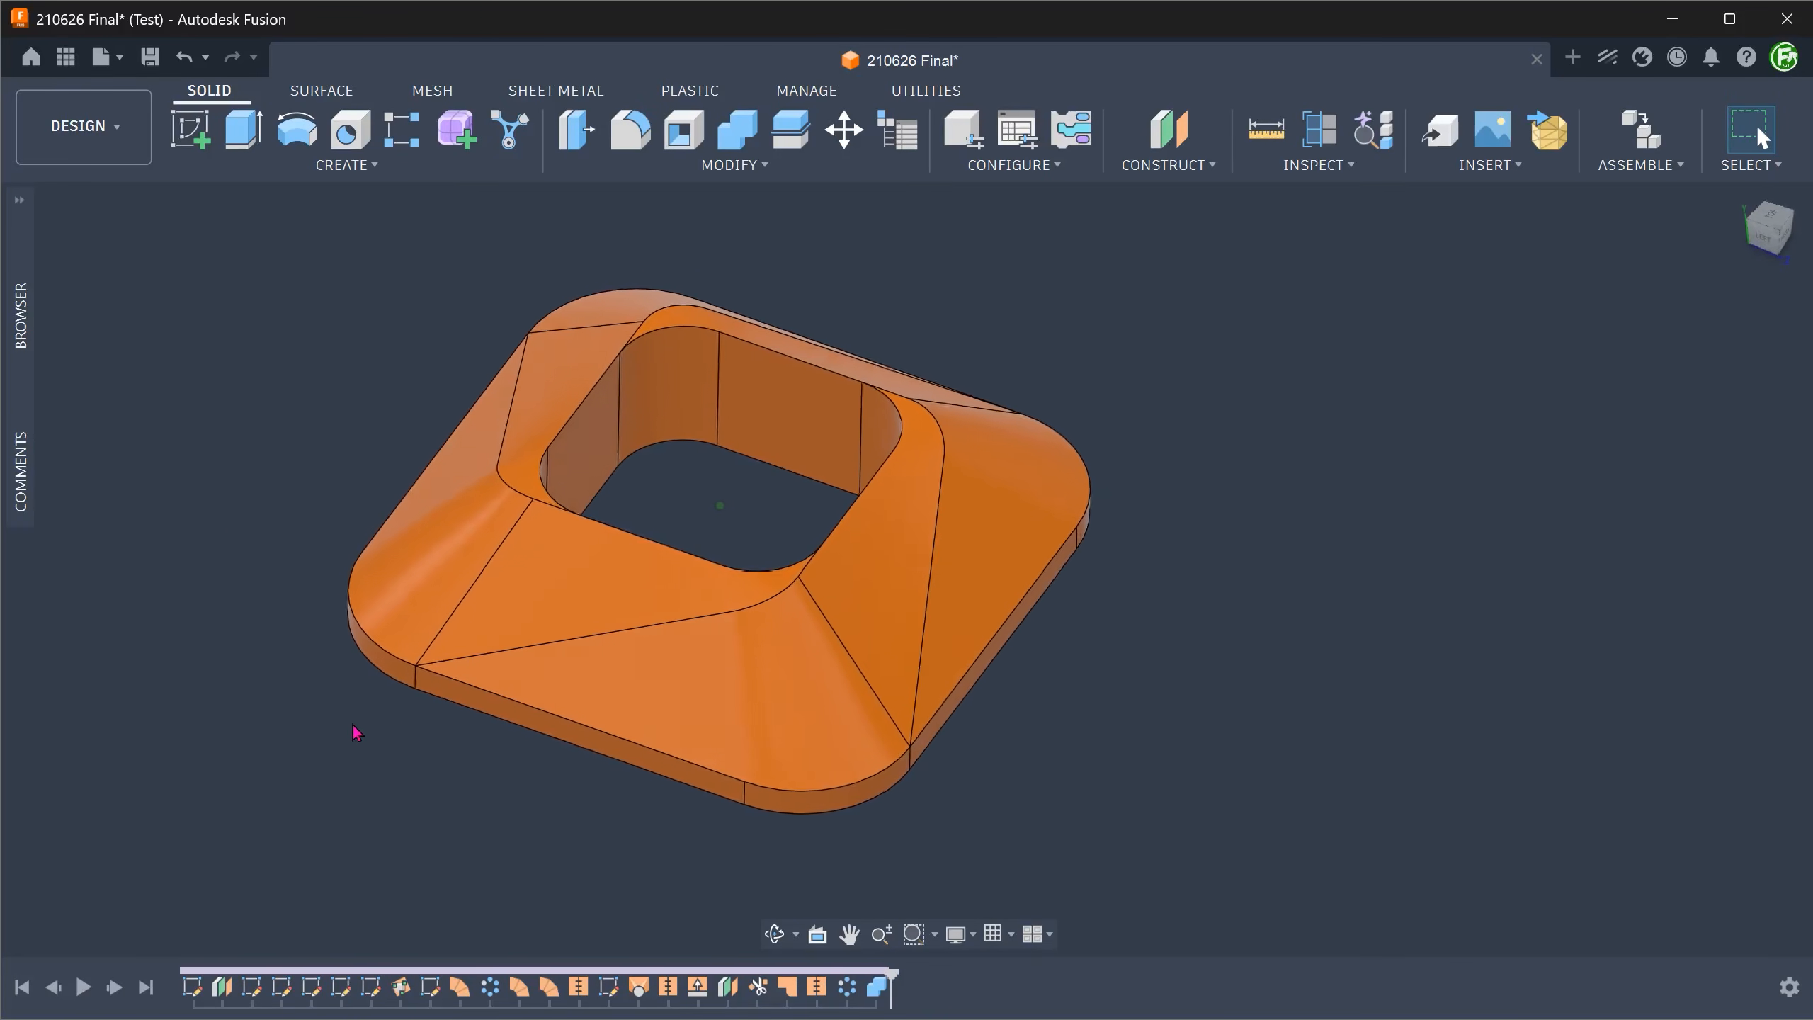
click(850, 620)
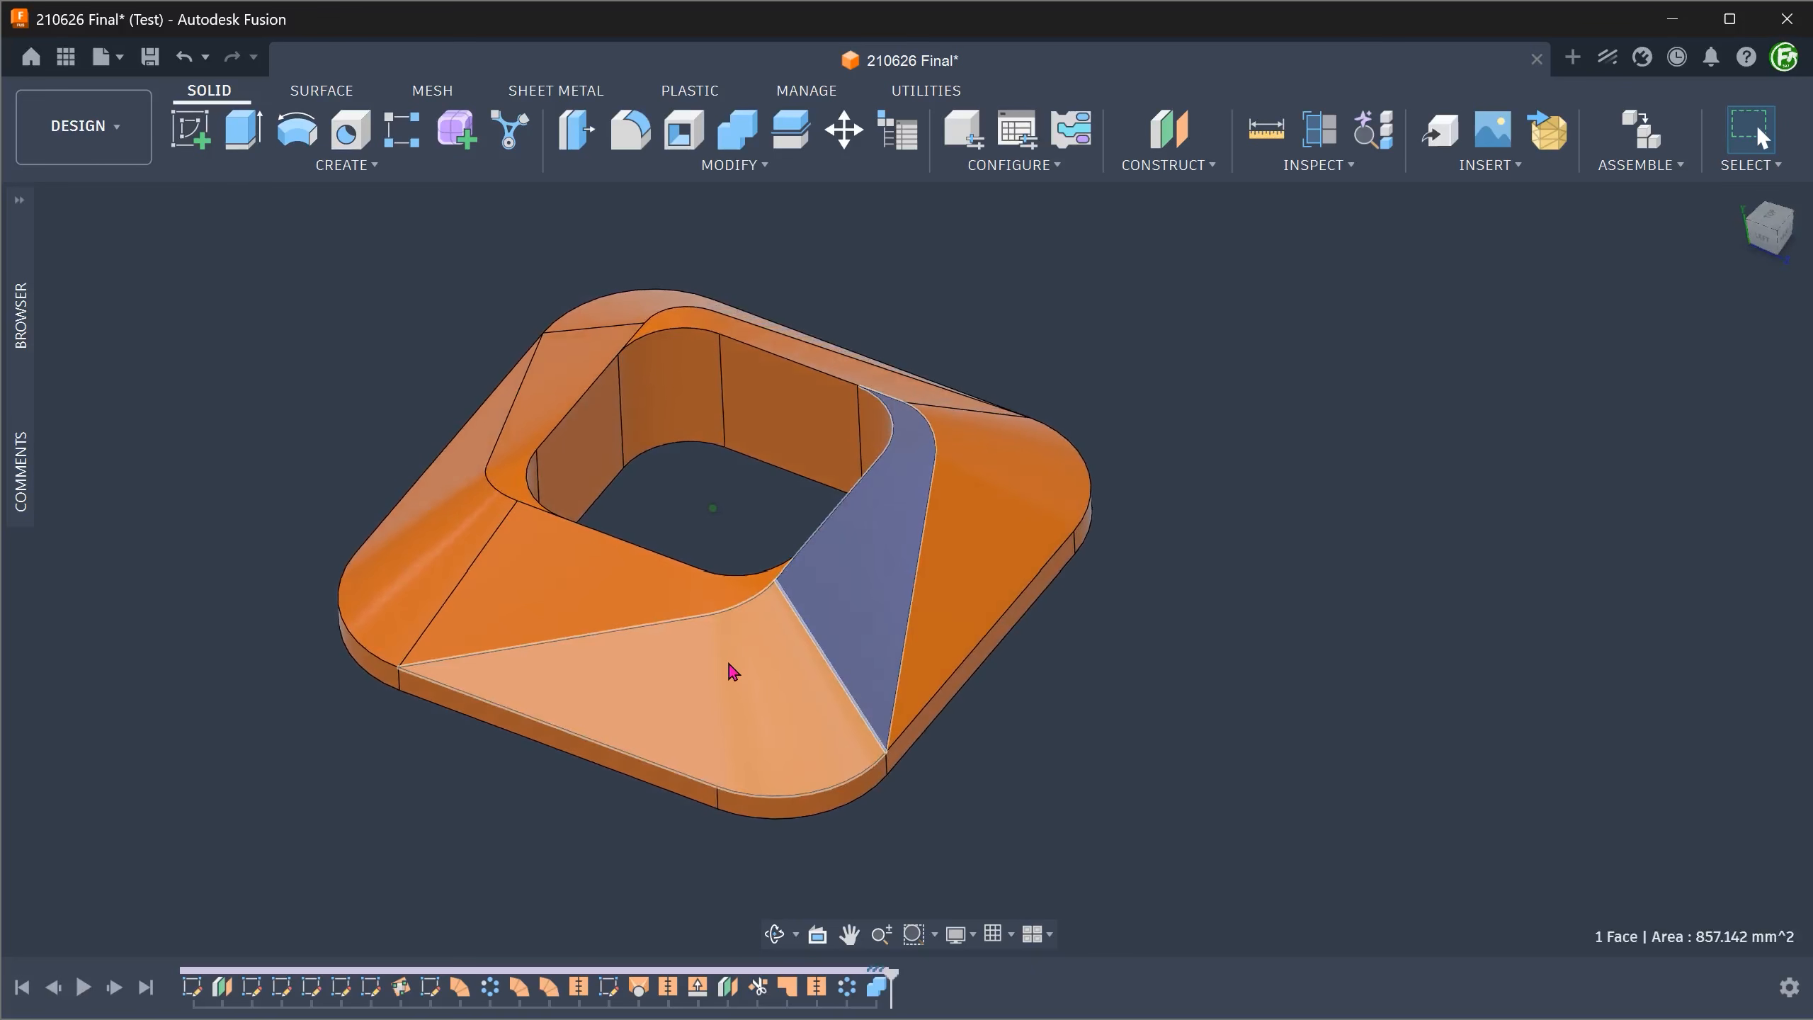
ctrl+click(733, 671)
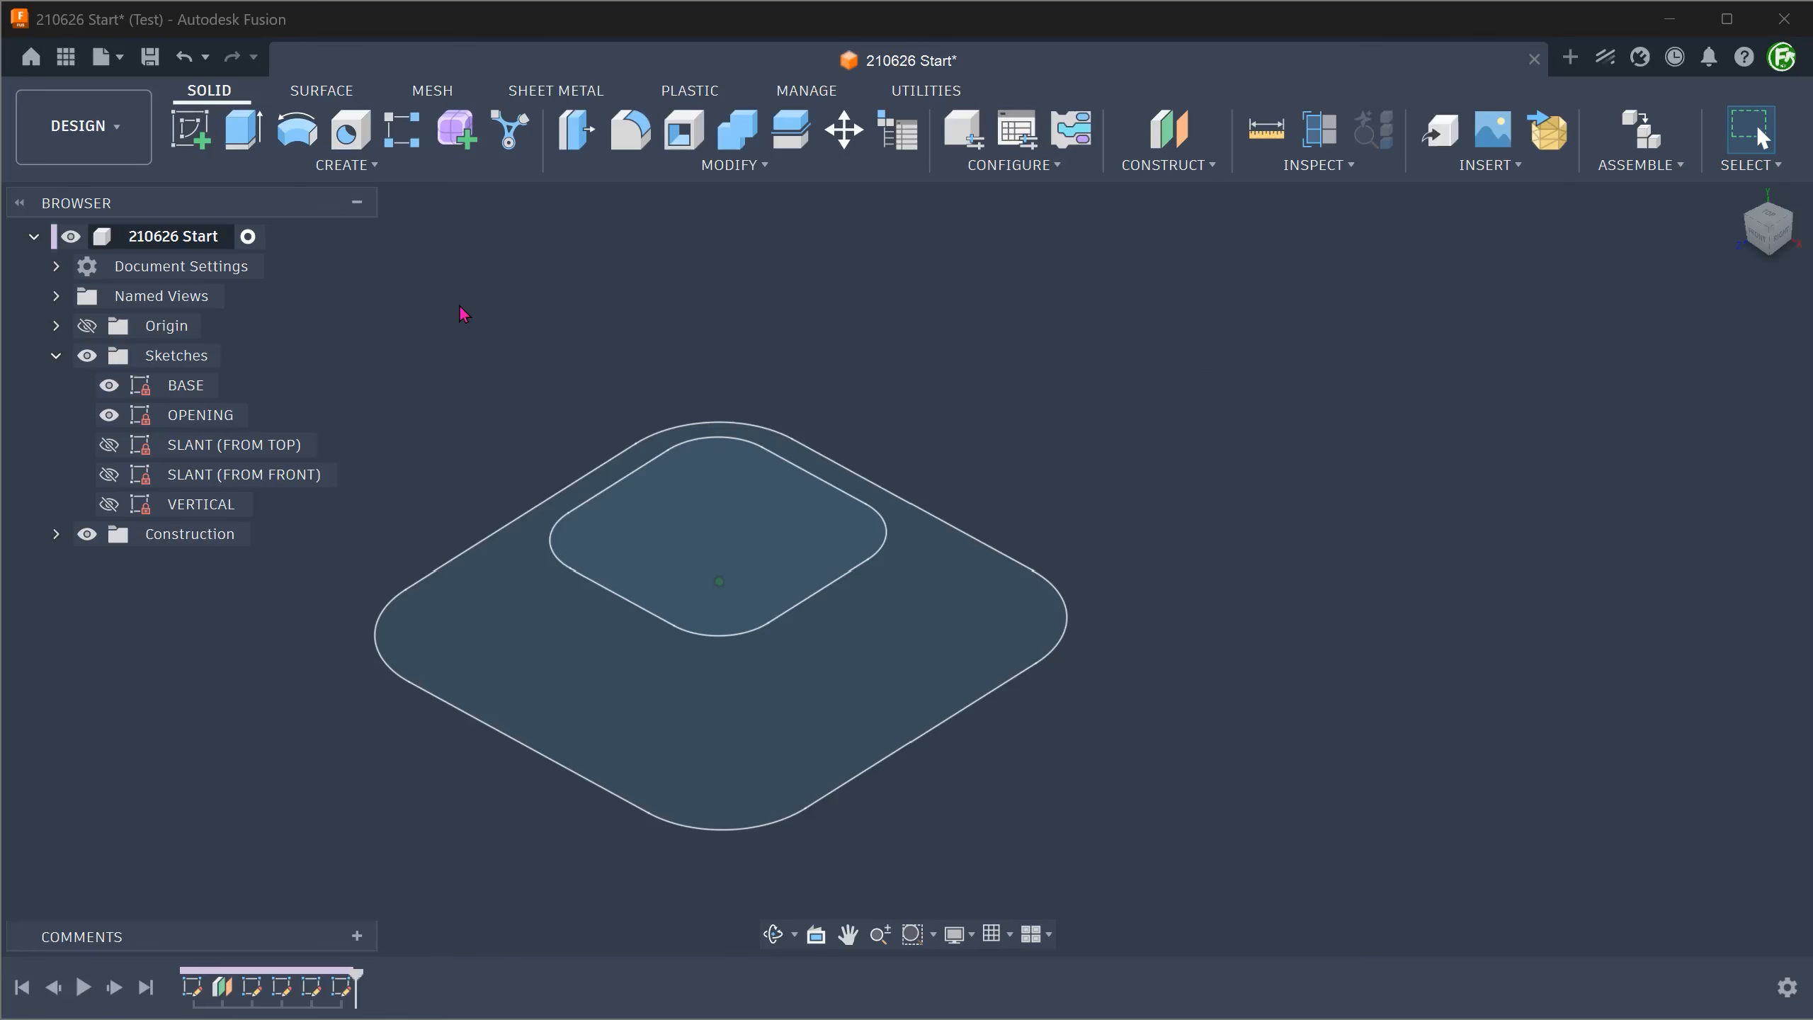
Step: Inspect the profiles of the BASE and OPENING sketches in the 210626 Start design
click(501, 605)
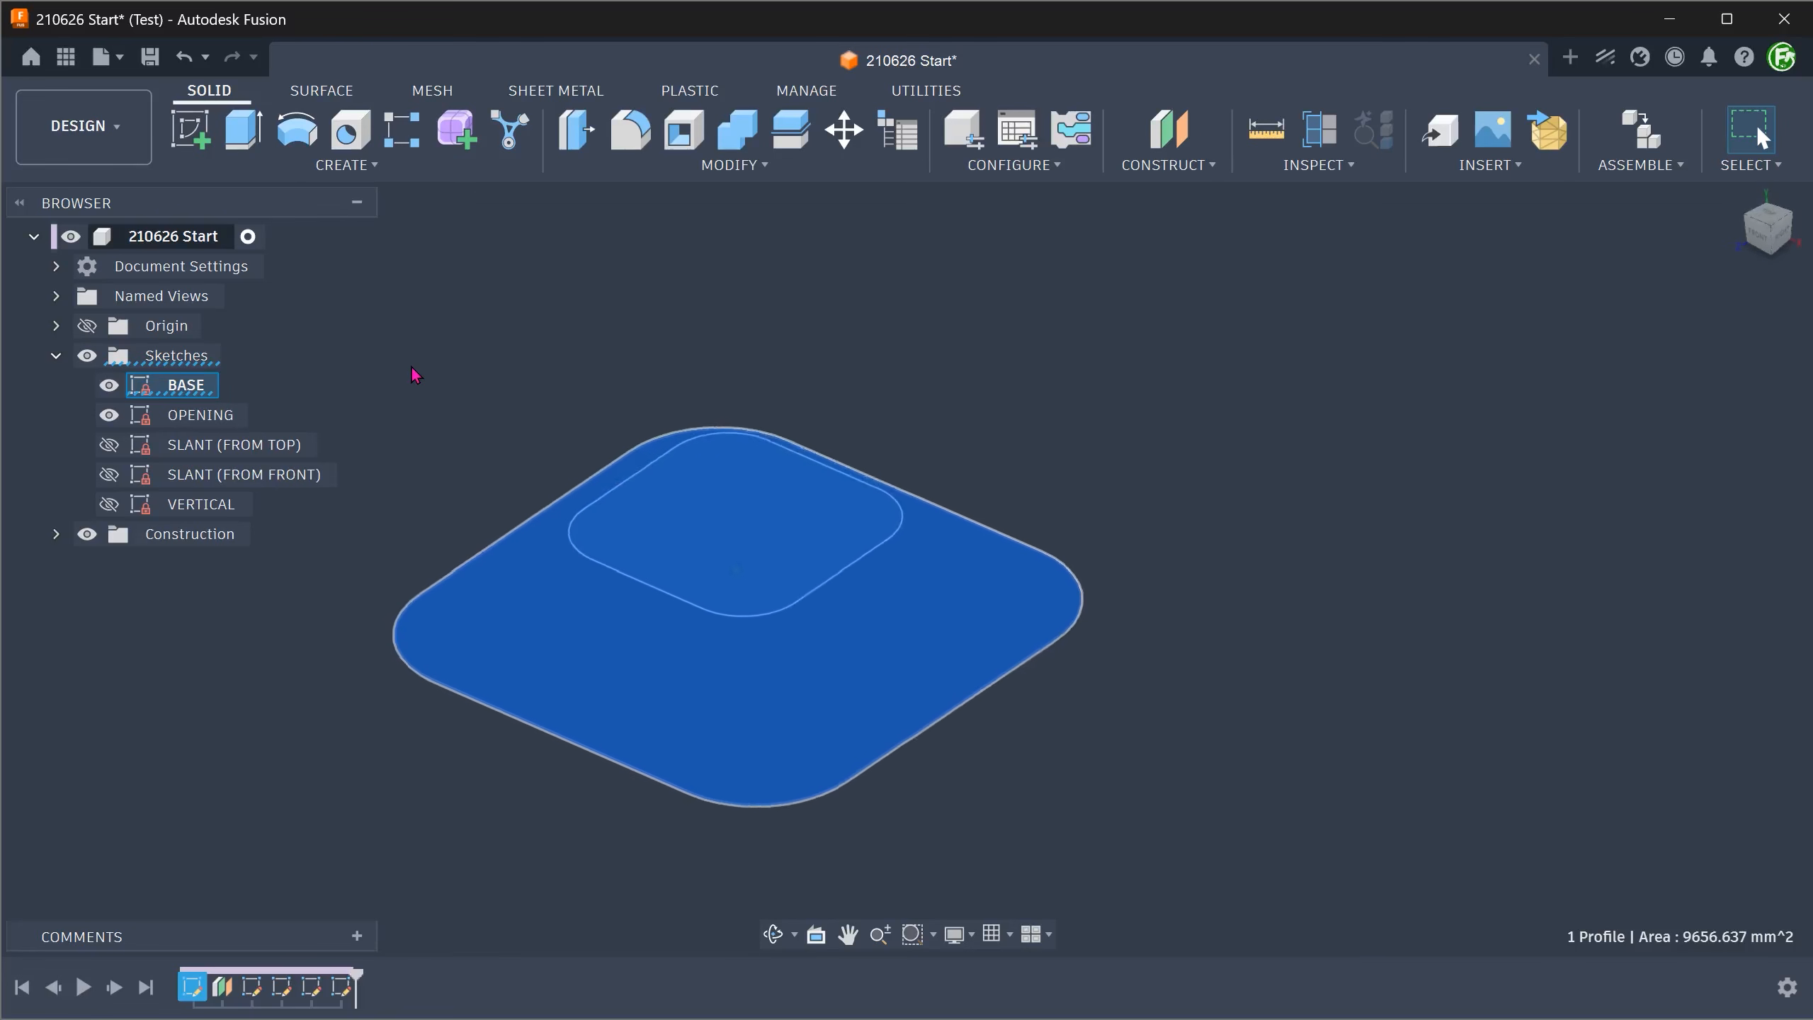
click(409, 362)
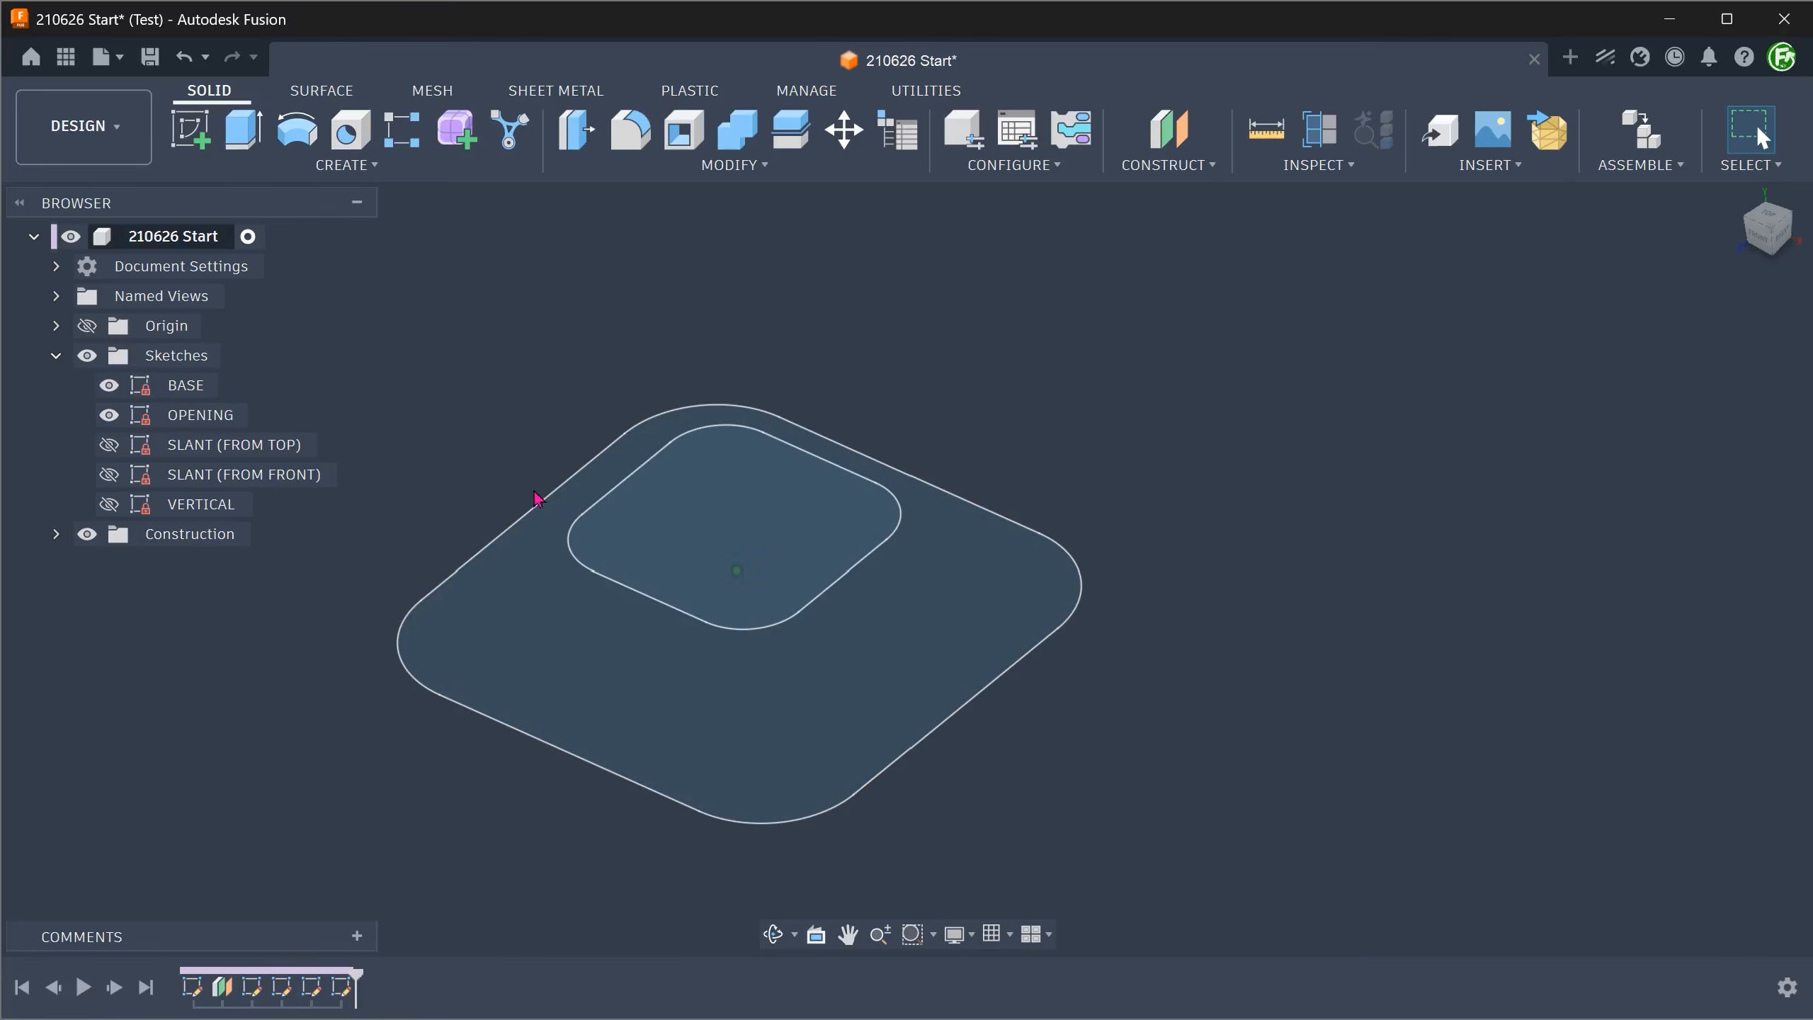
click(639, 521)
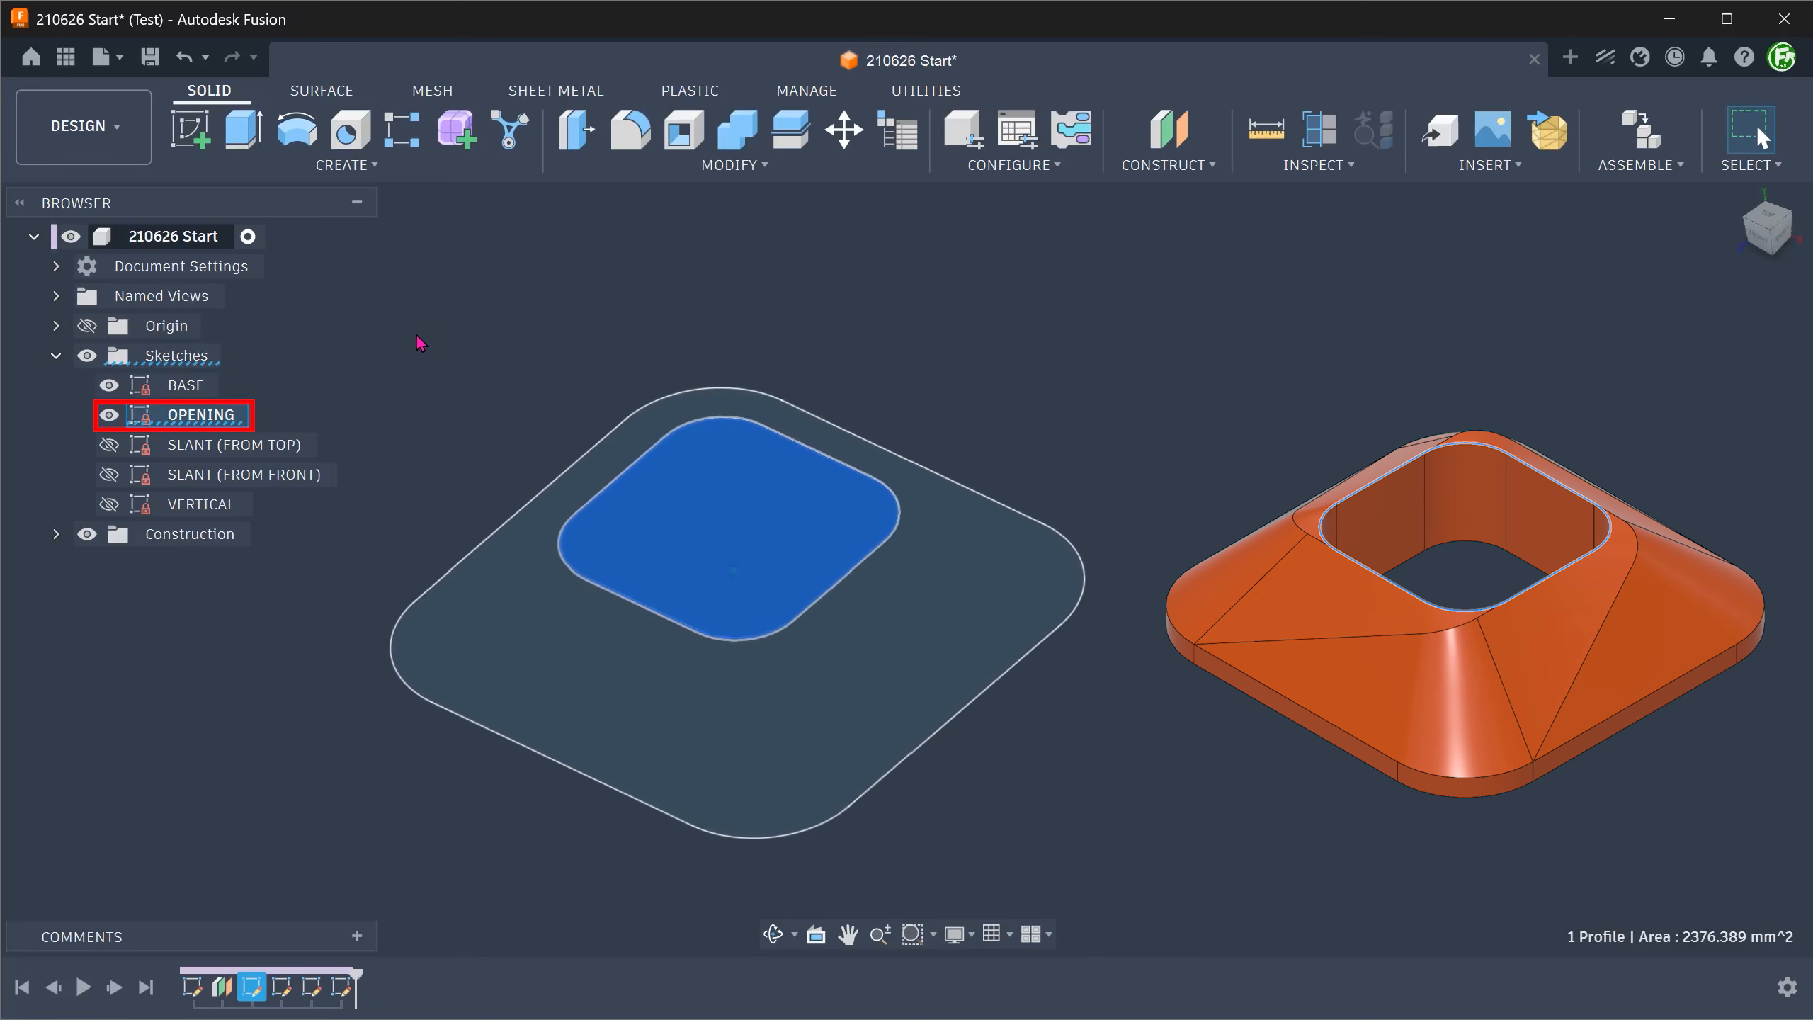
click(424, 341)
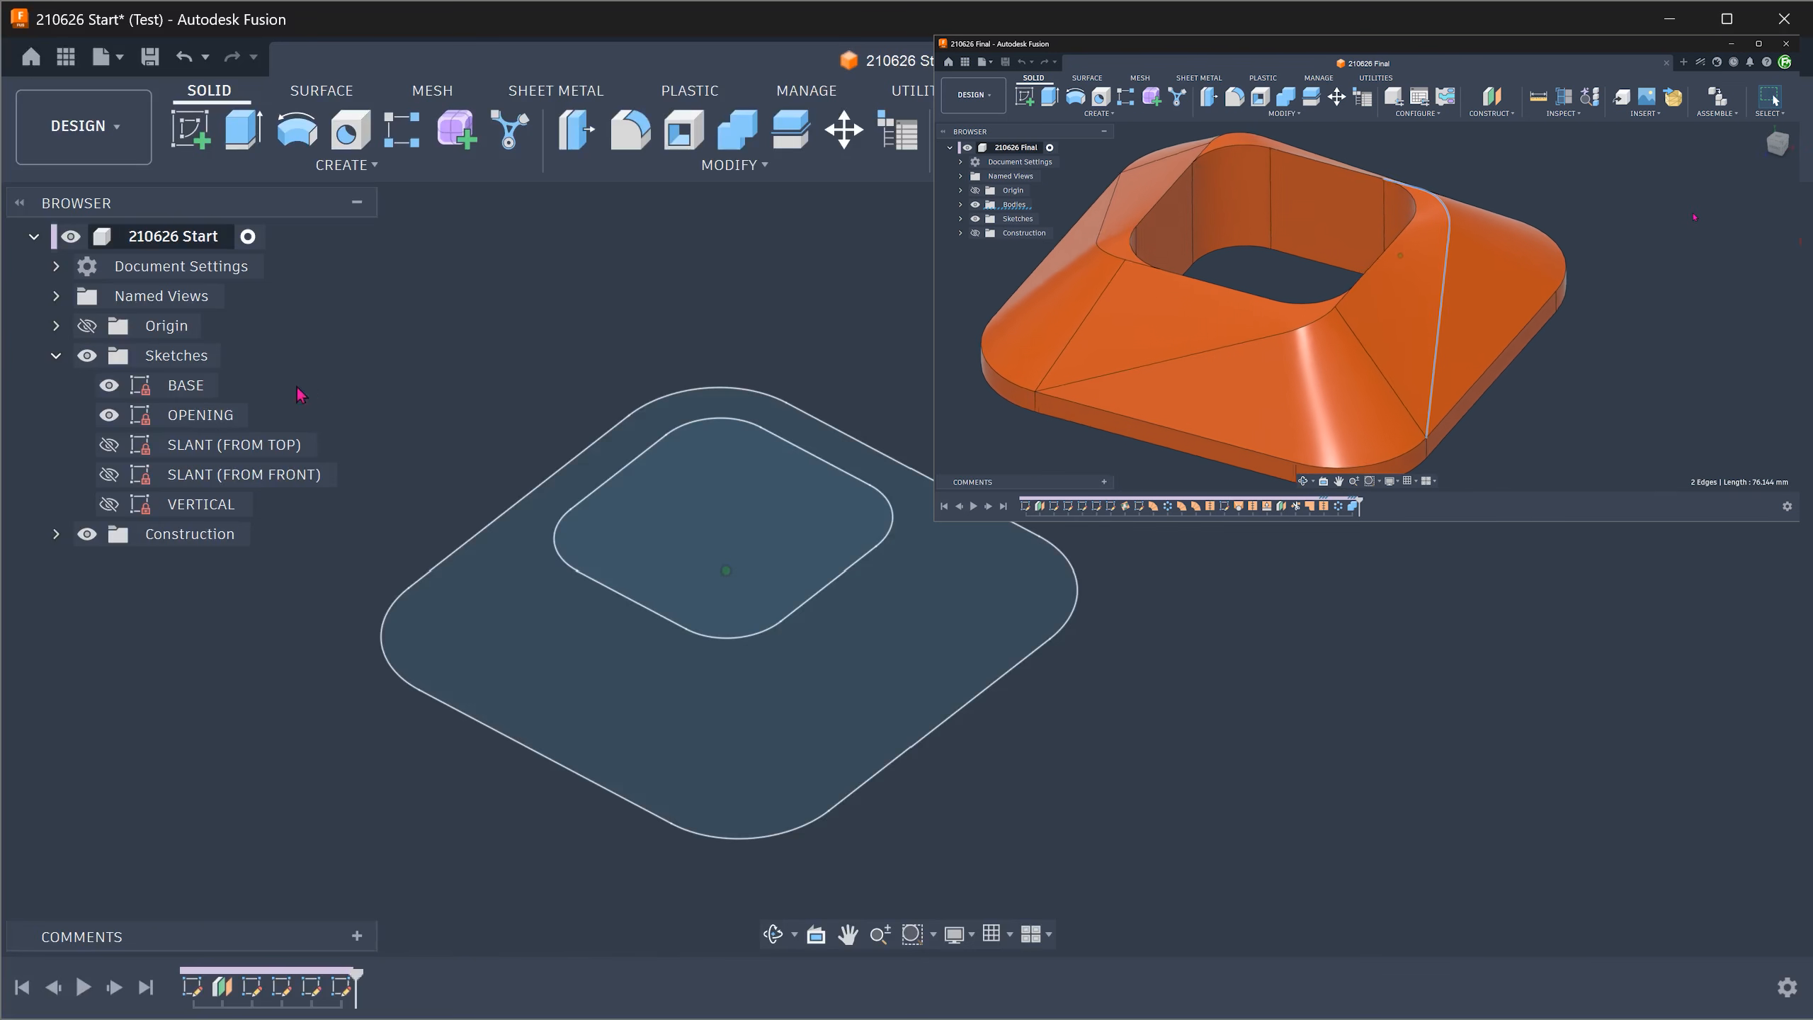
Step: Show the SLANT (FROM TOP) sketch and inspect its slanted line from above
click(108, 444)
mouse_move(273, 650)
shift+middle_down()
mouse_move(336, 784)
mouse_move(411, 835)
shift+middle_up()
shift+middle_drag(306, 857, 307, 852)
click(622, 803)
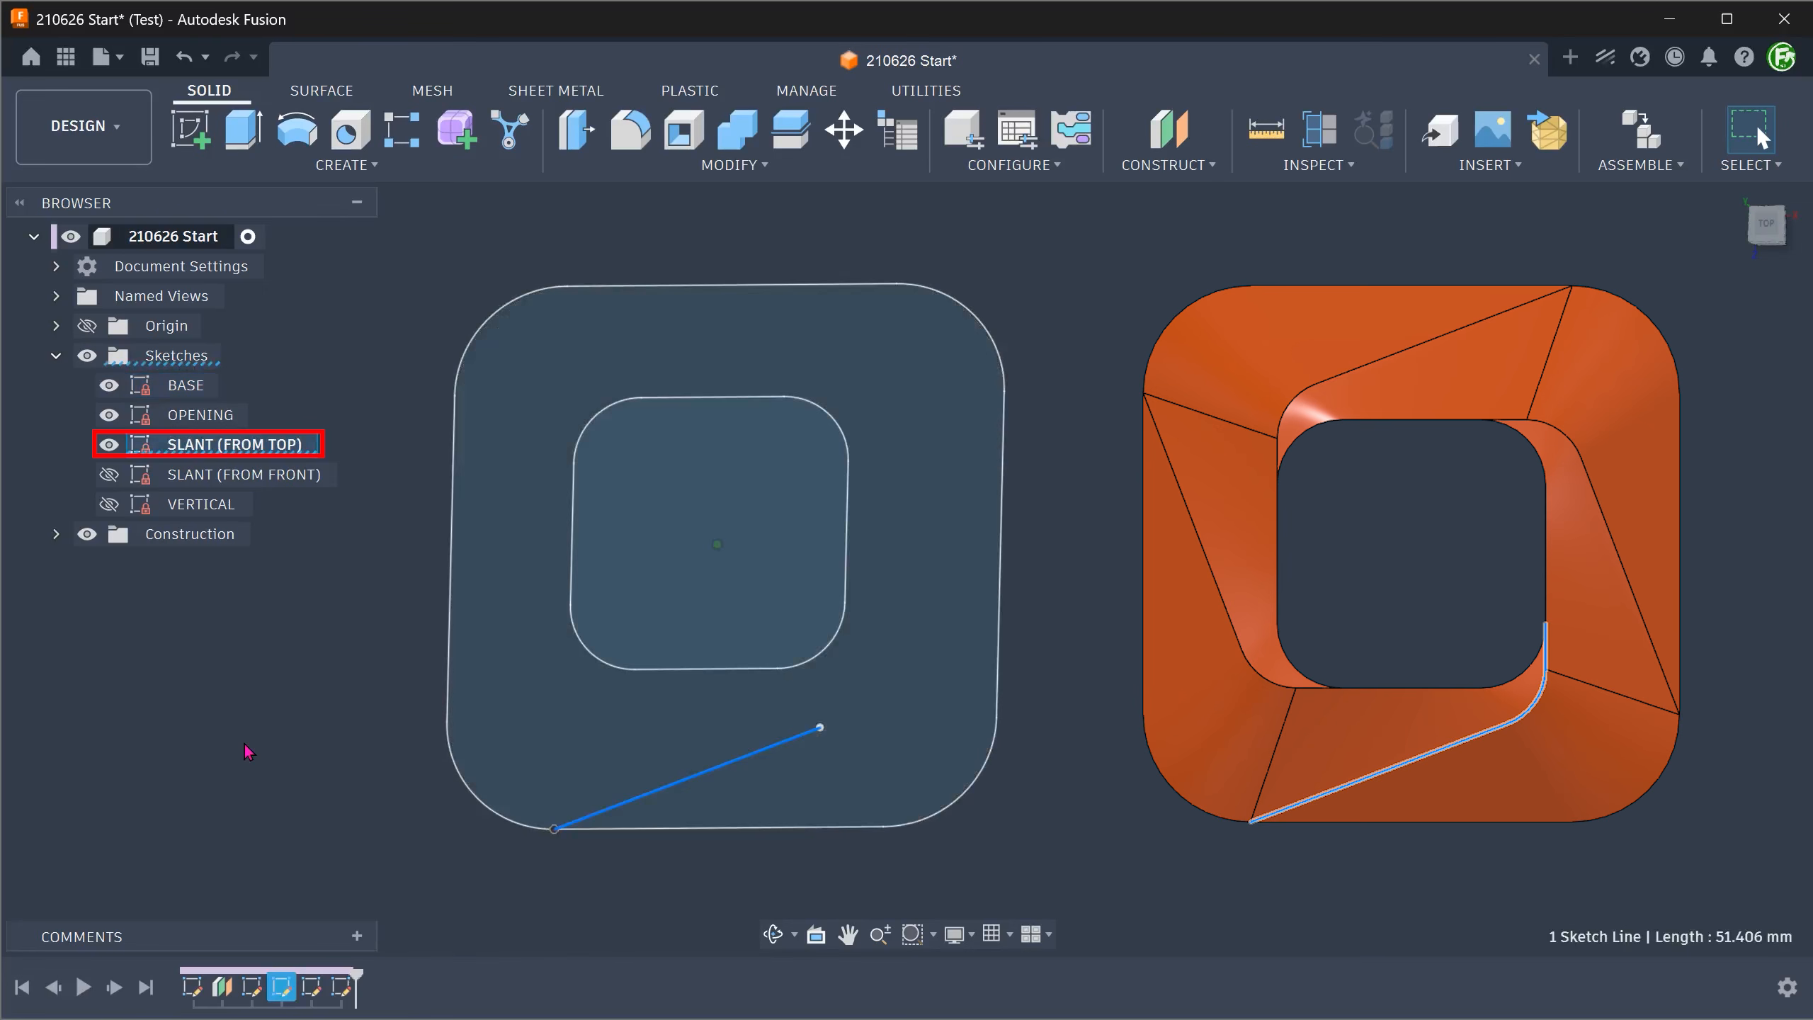
click(244, 744)
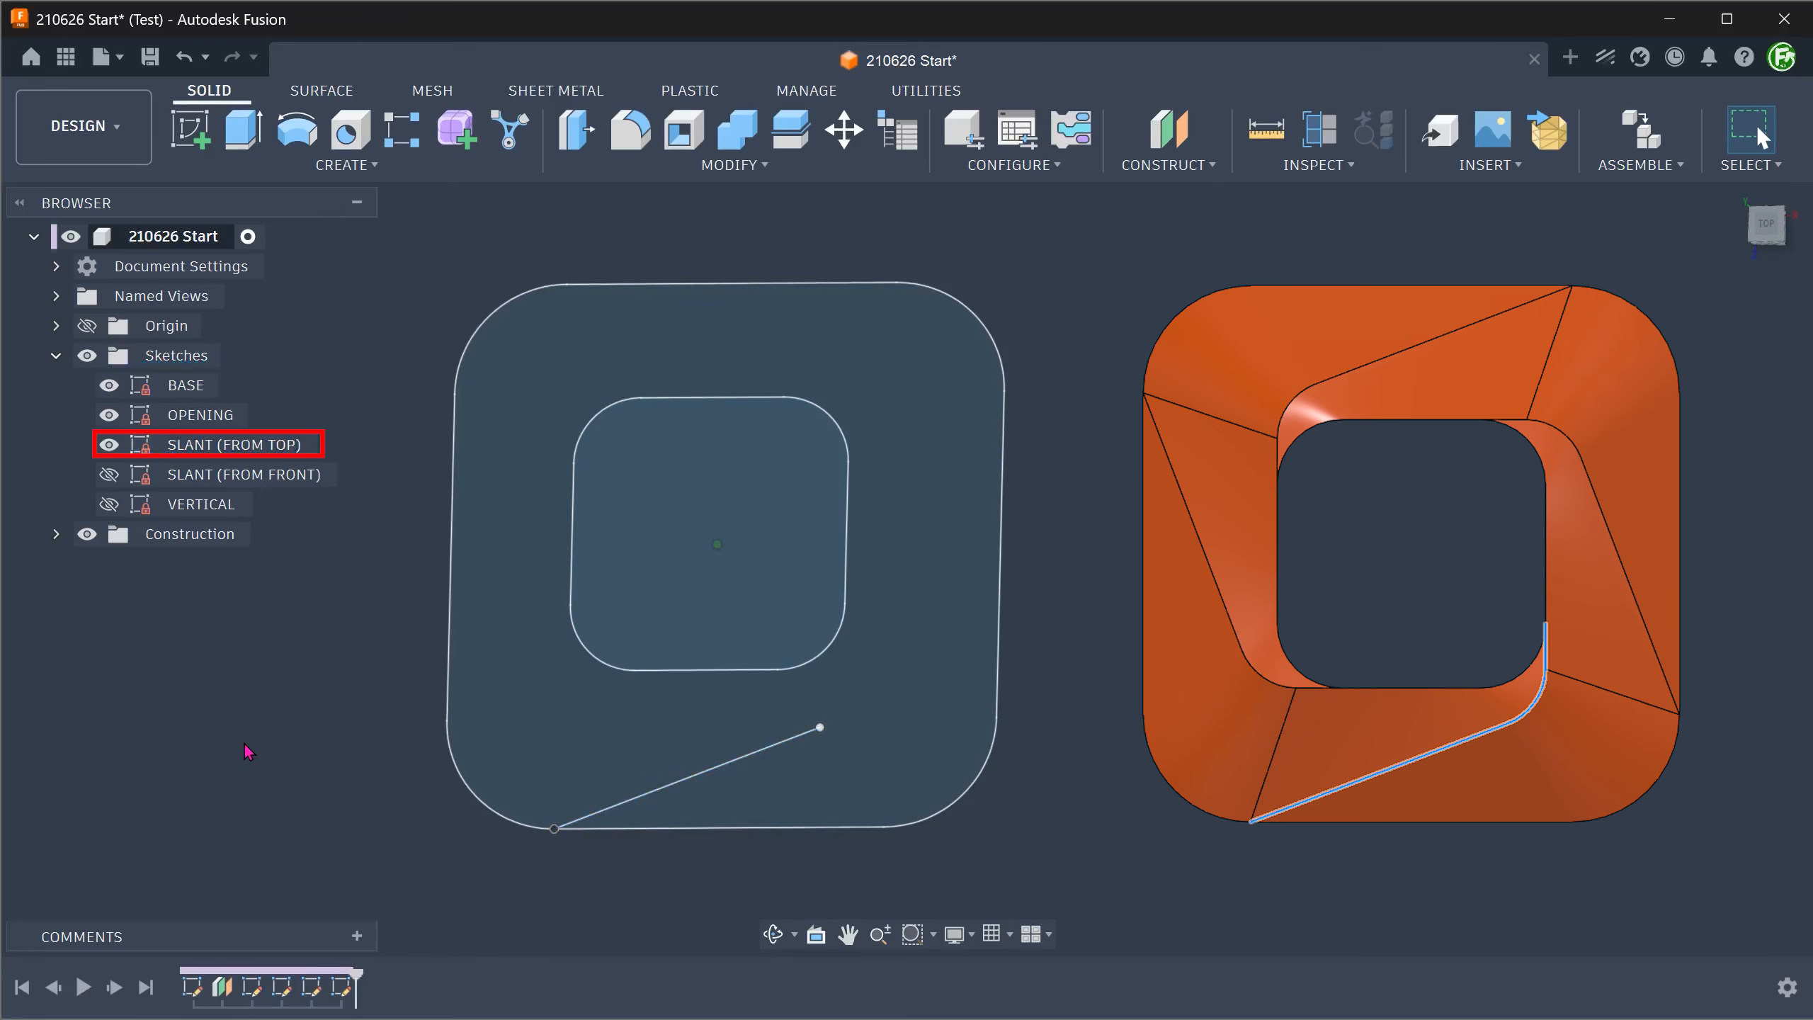
Step: Show the SLANT (FROM FRONT) sketch and inspect its slanted line from the front
click(109, 475)
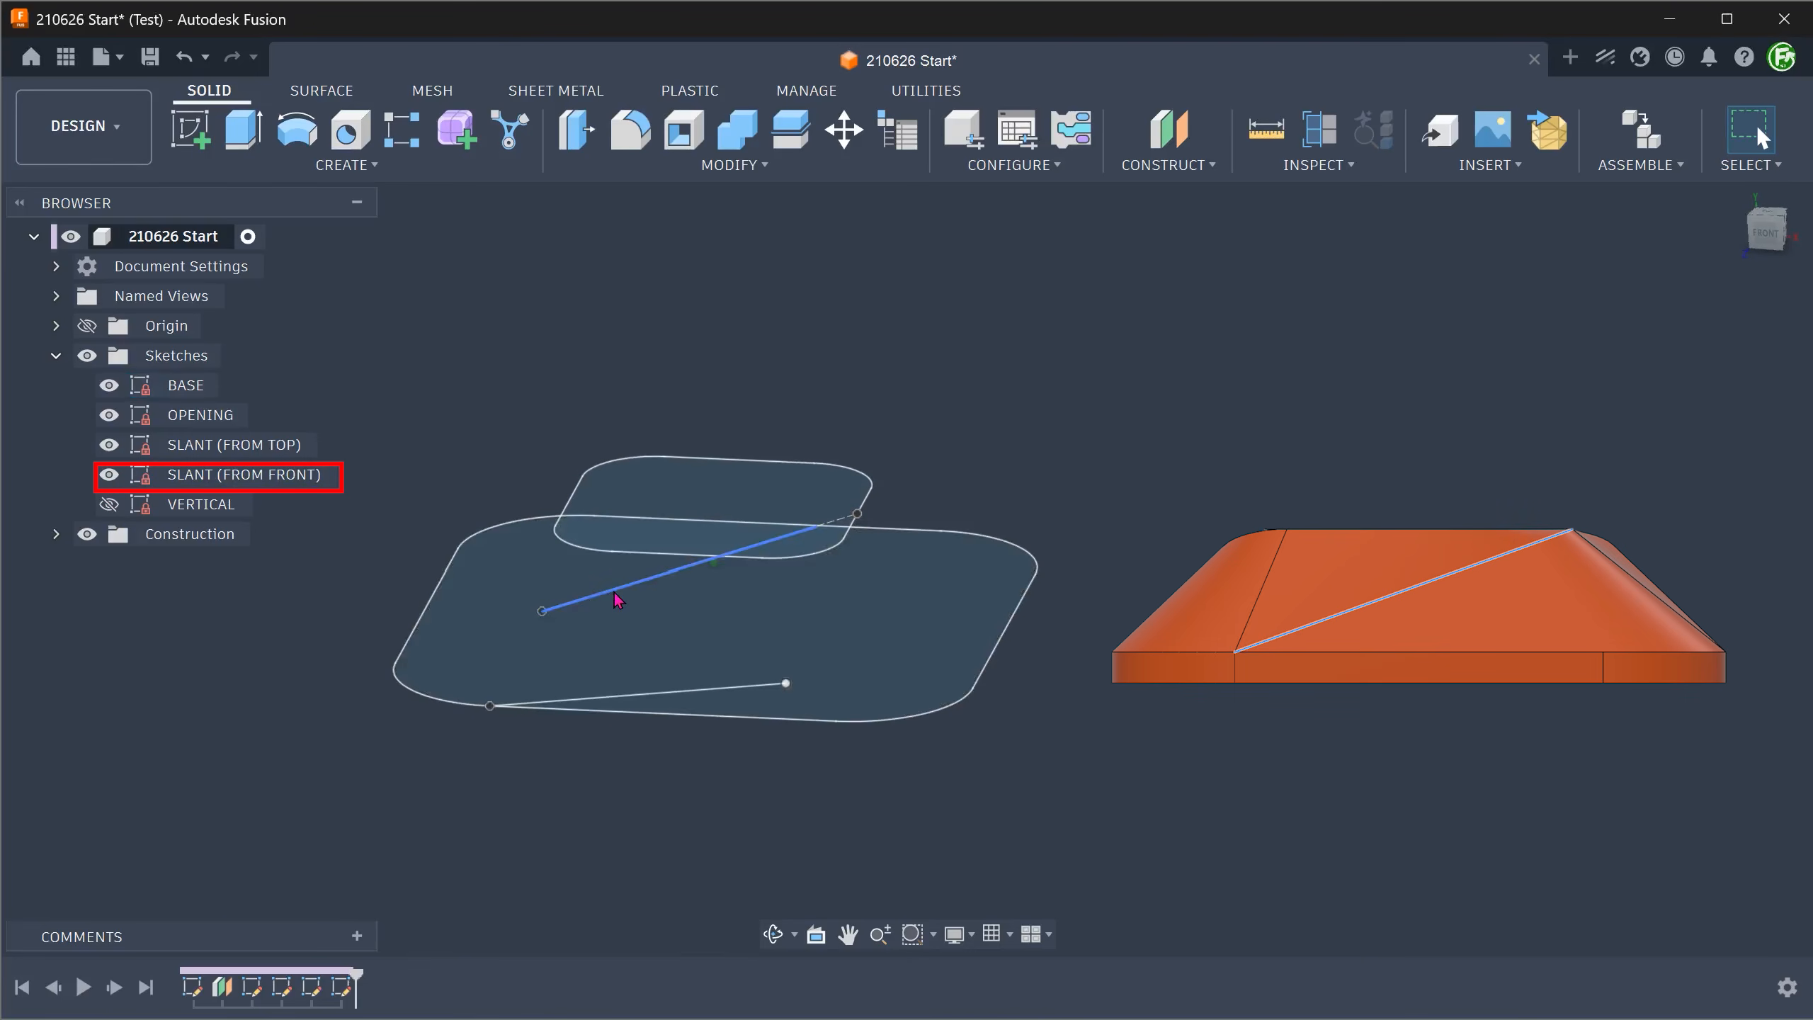
click(619, 600)
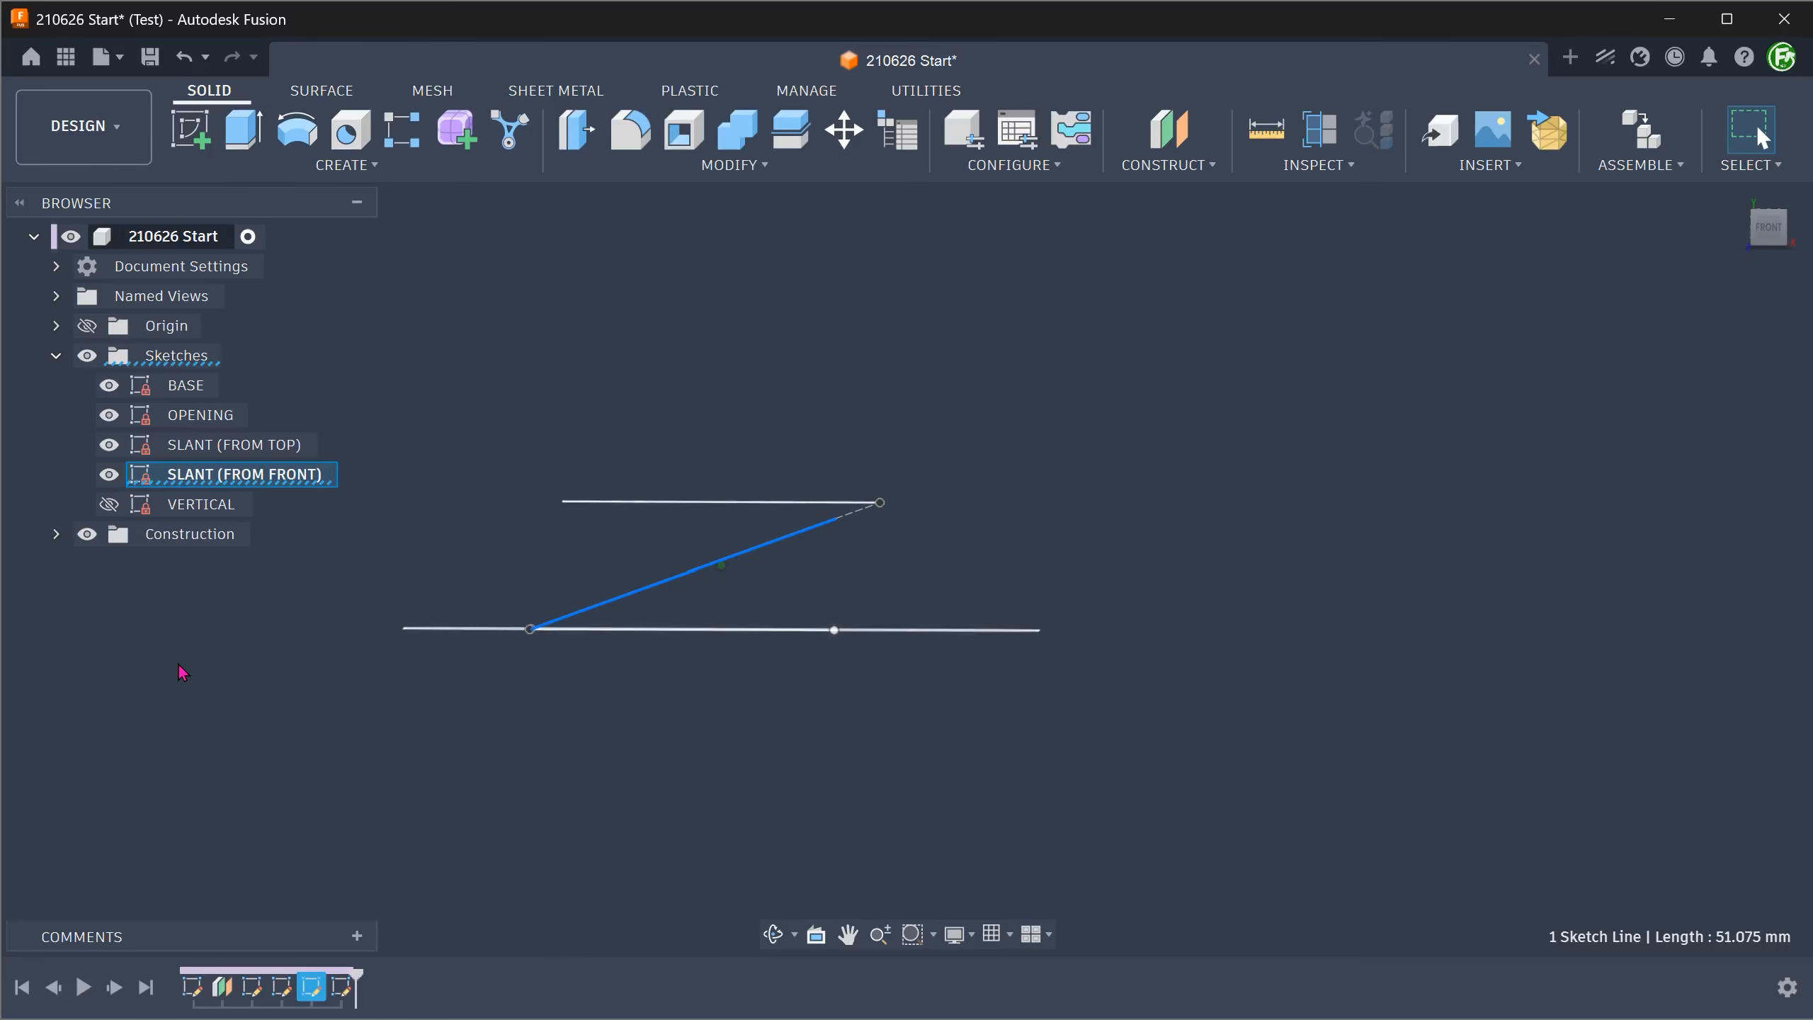
click(179, 665)
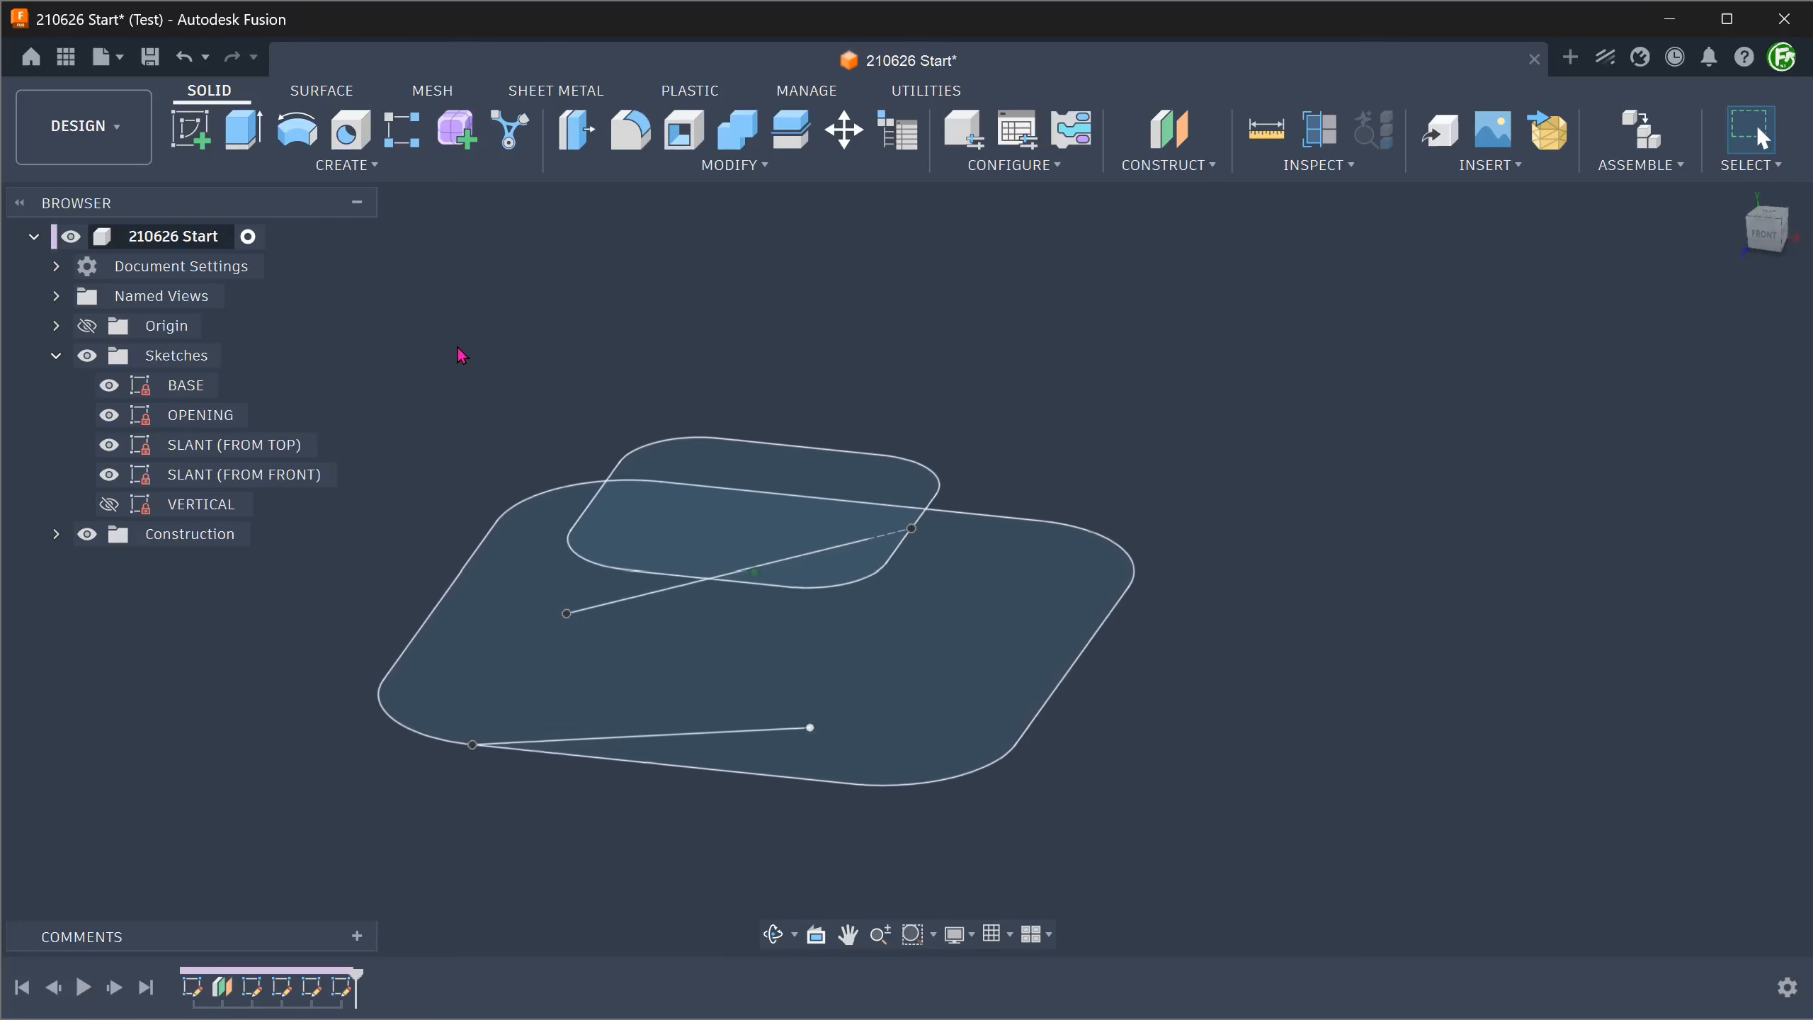
Step: Start a new sketch on the horizontal origin plane
click(193, 134)
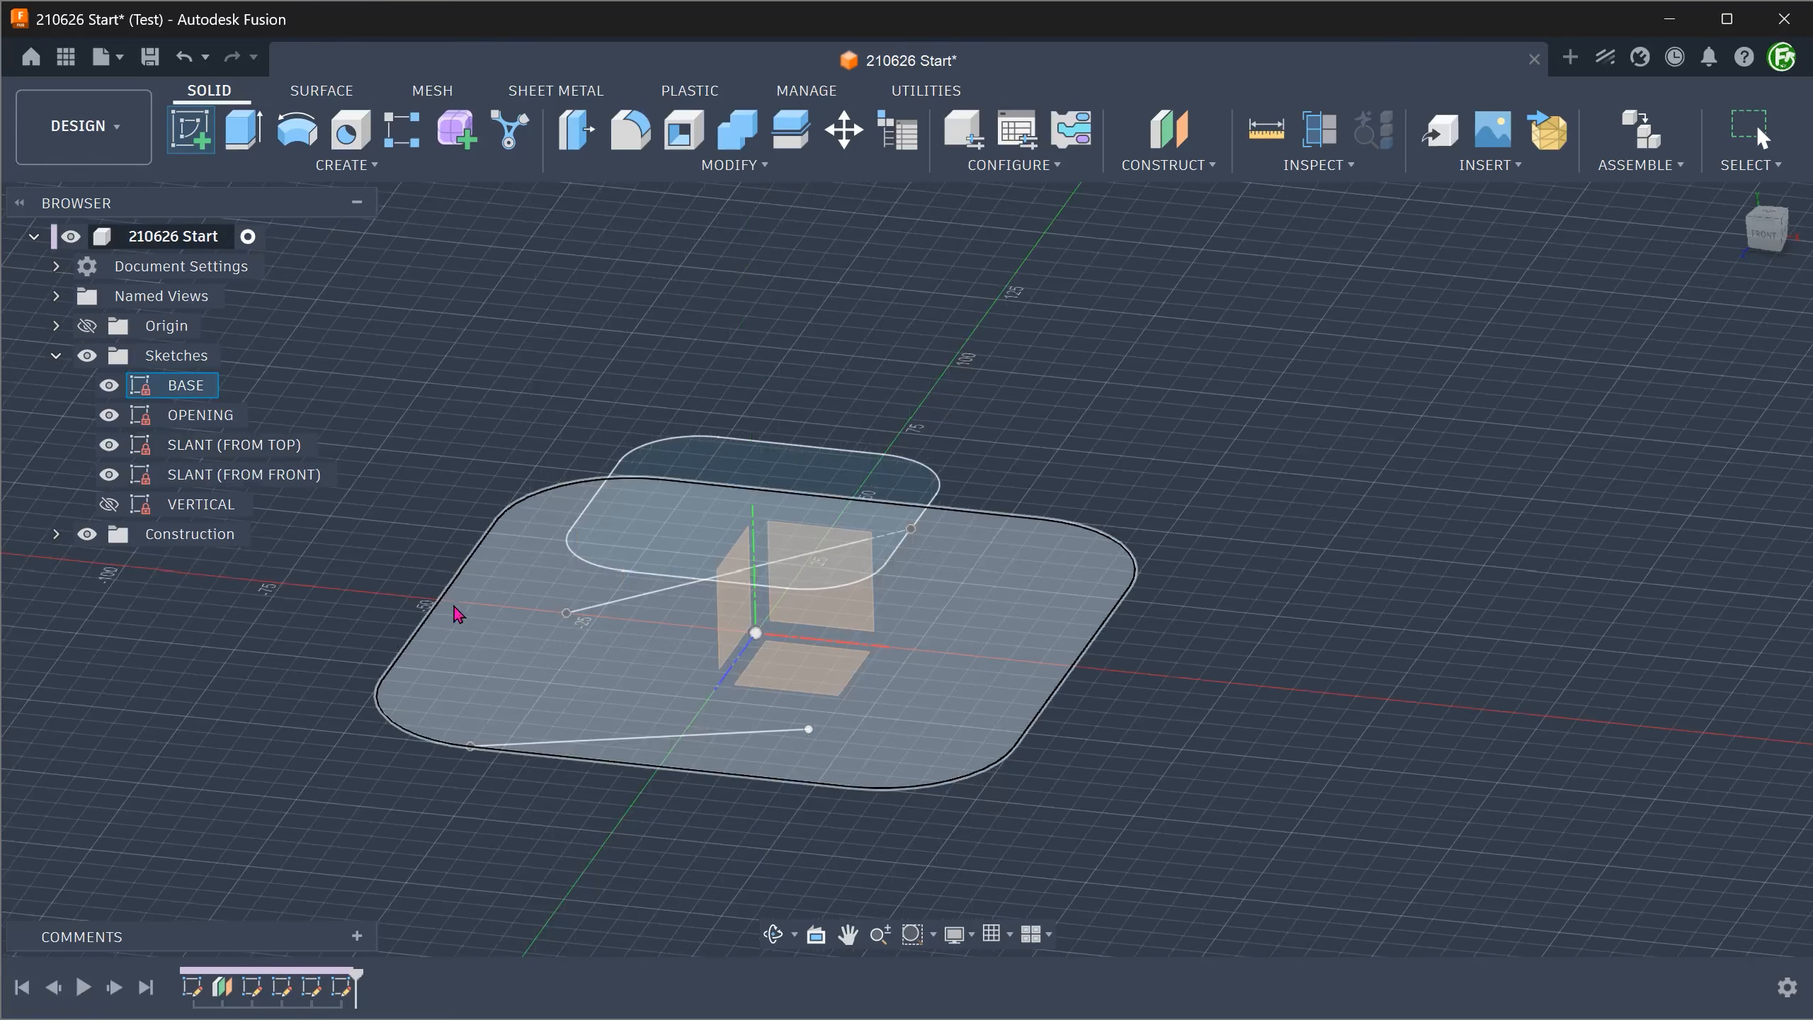
click(778, 671)
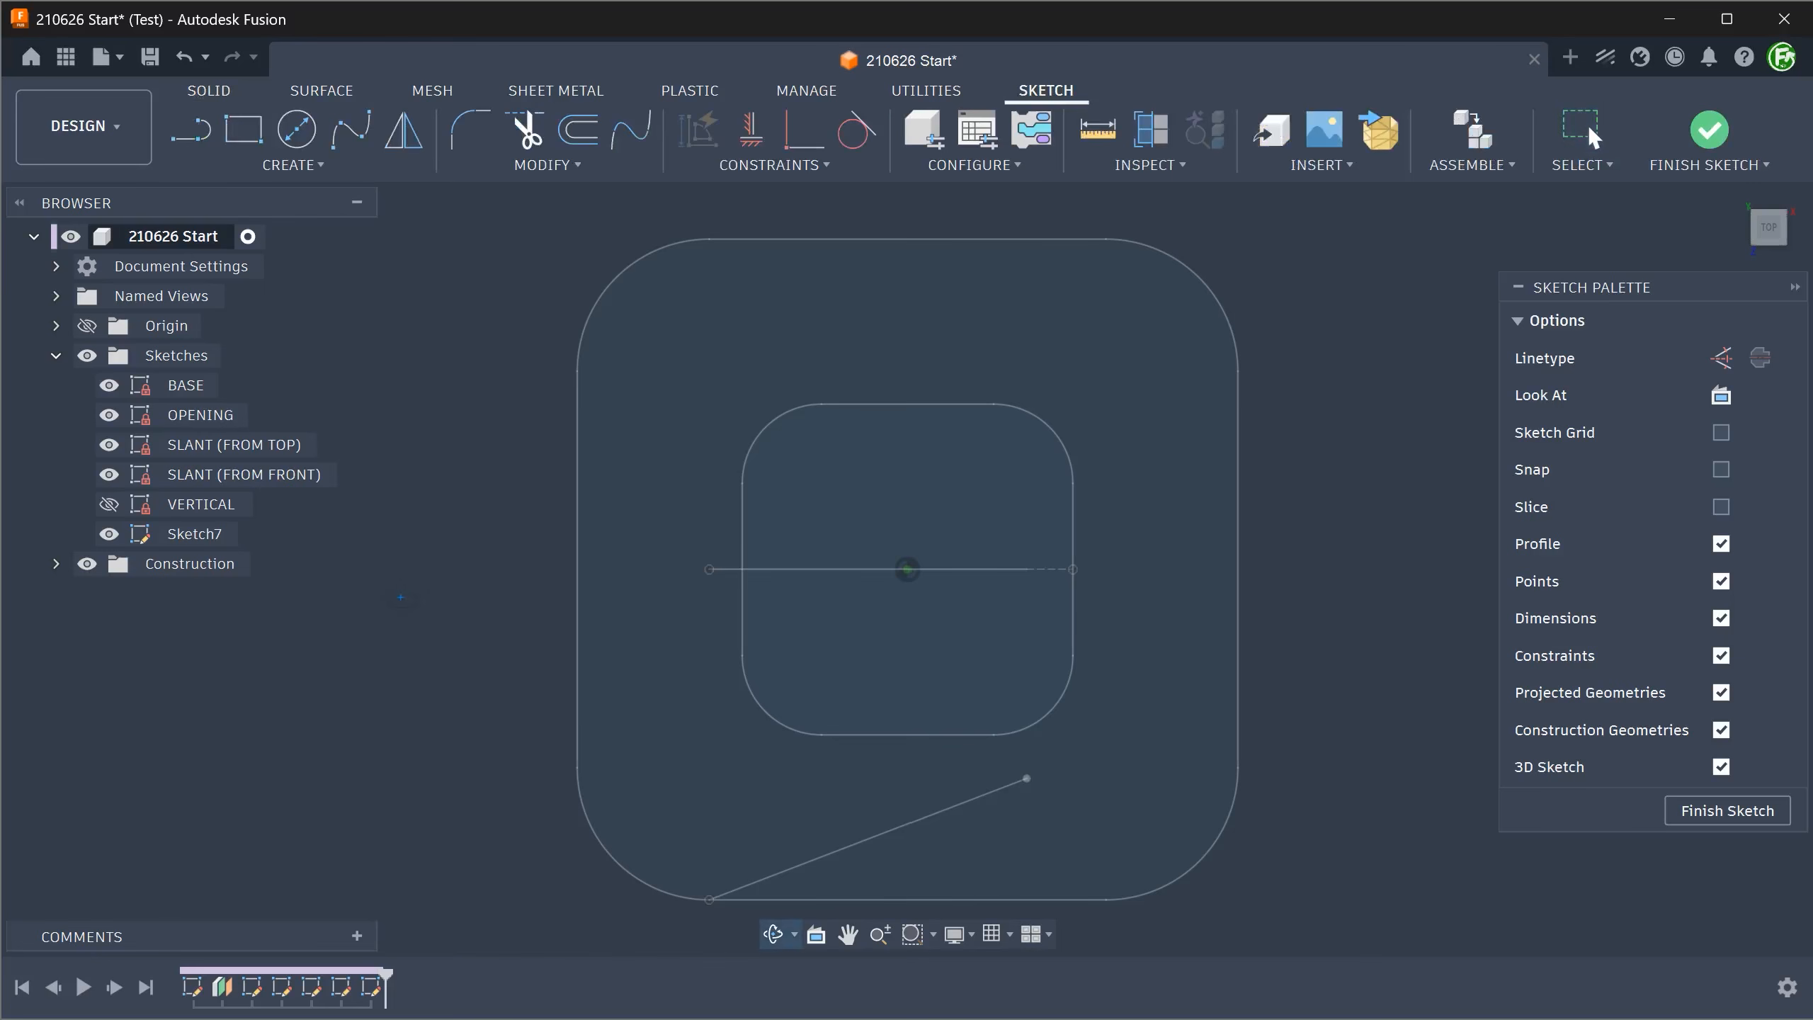
mouse_move(402, 601)
shift+middle_down()
mouse_move(405, 559)
mouse_move(417, 573)
mouse_move(360, 619)
mouse_move(376, 721)
mouse_move(562, 817)
mouse_move(749, 850)
shift+middle_up()
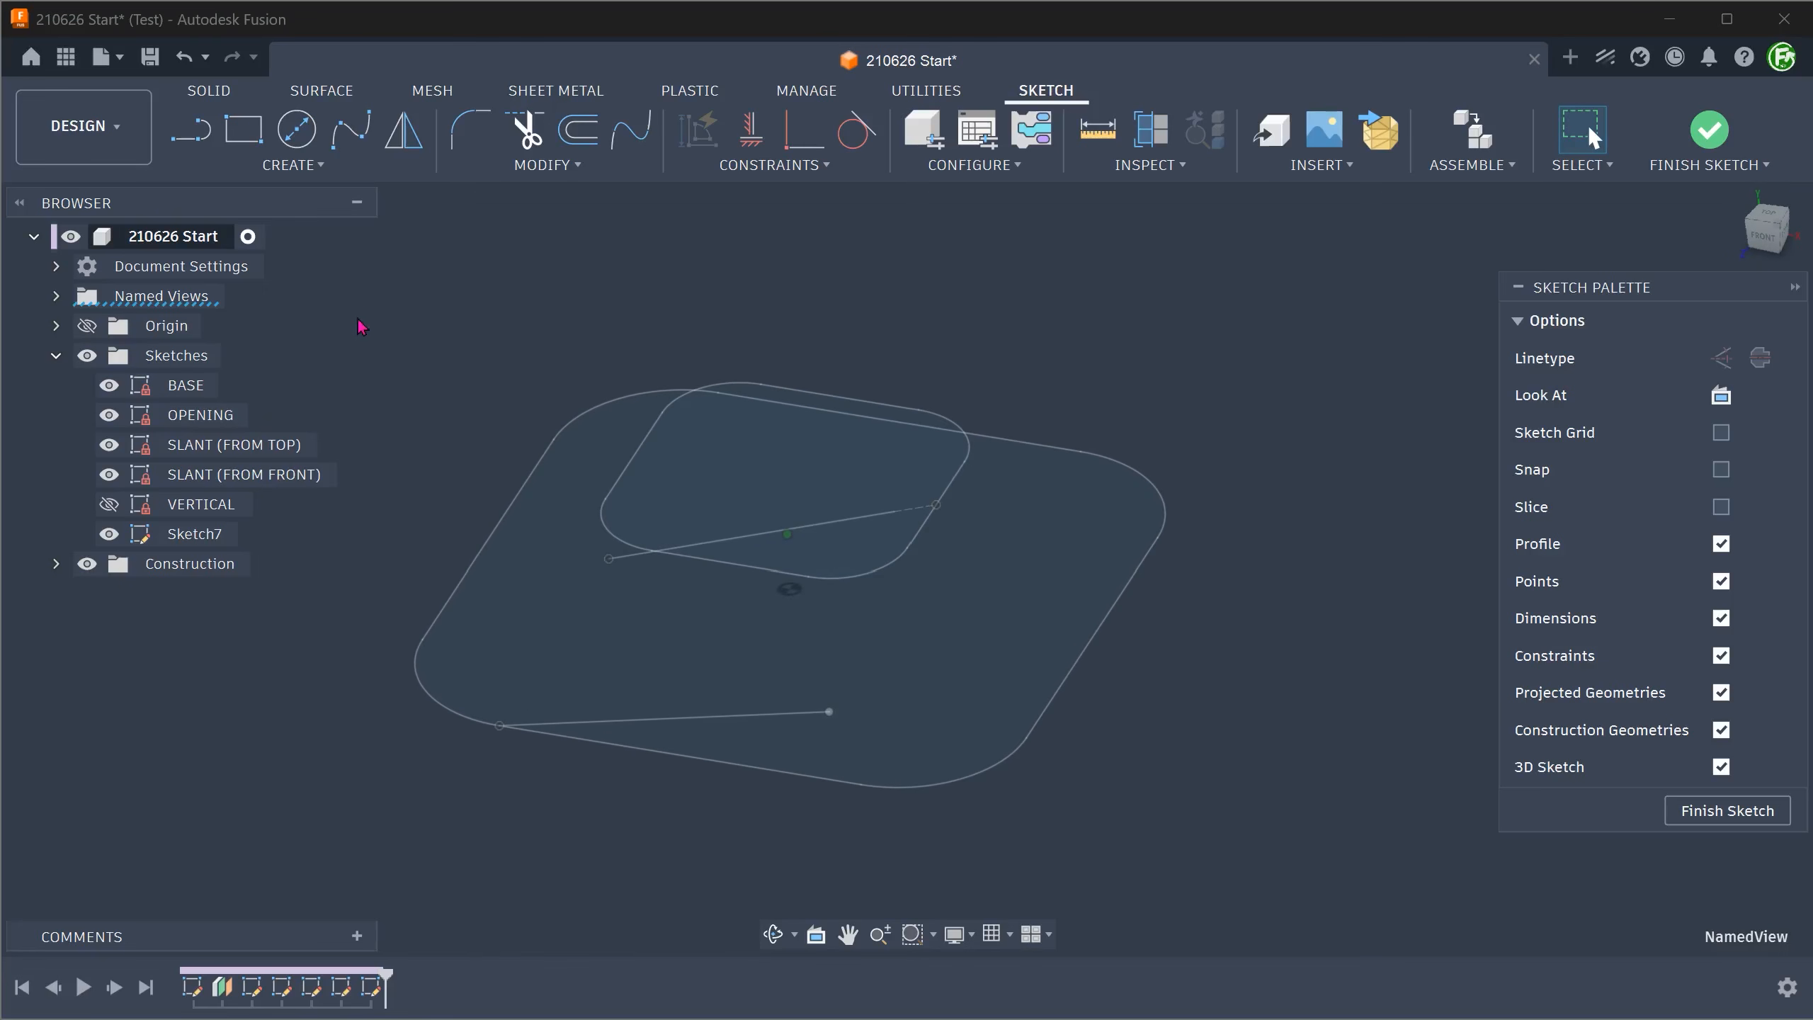
Step: Create a linked intersection curve from the SLANT (FROM FRONT) line and the SLANT (FROM TOP) line, and check the resulting 3D line
click(267, 170)
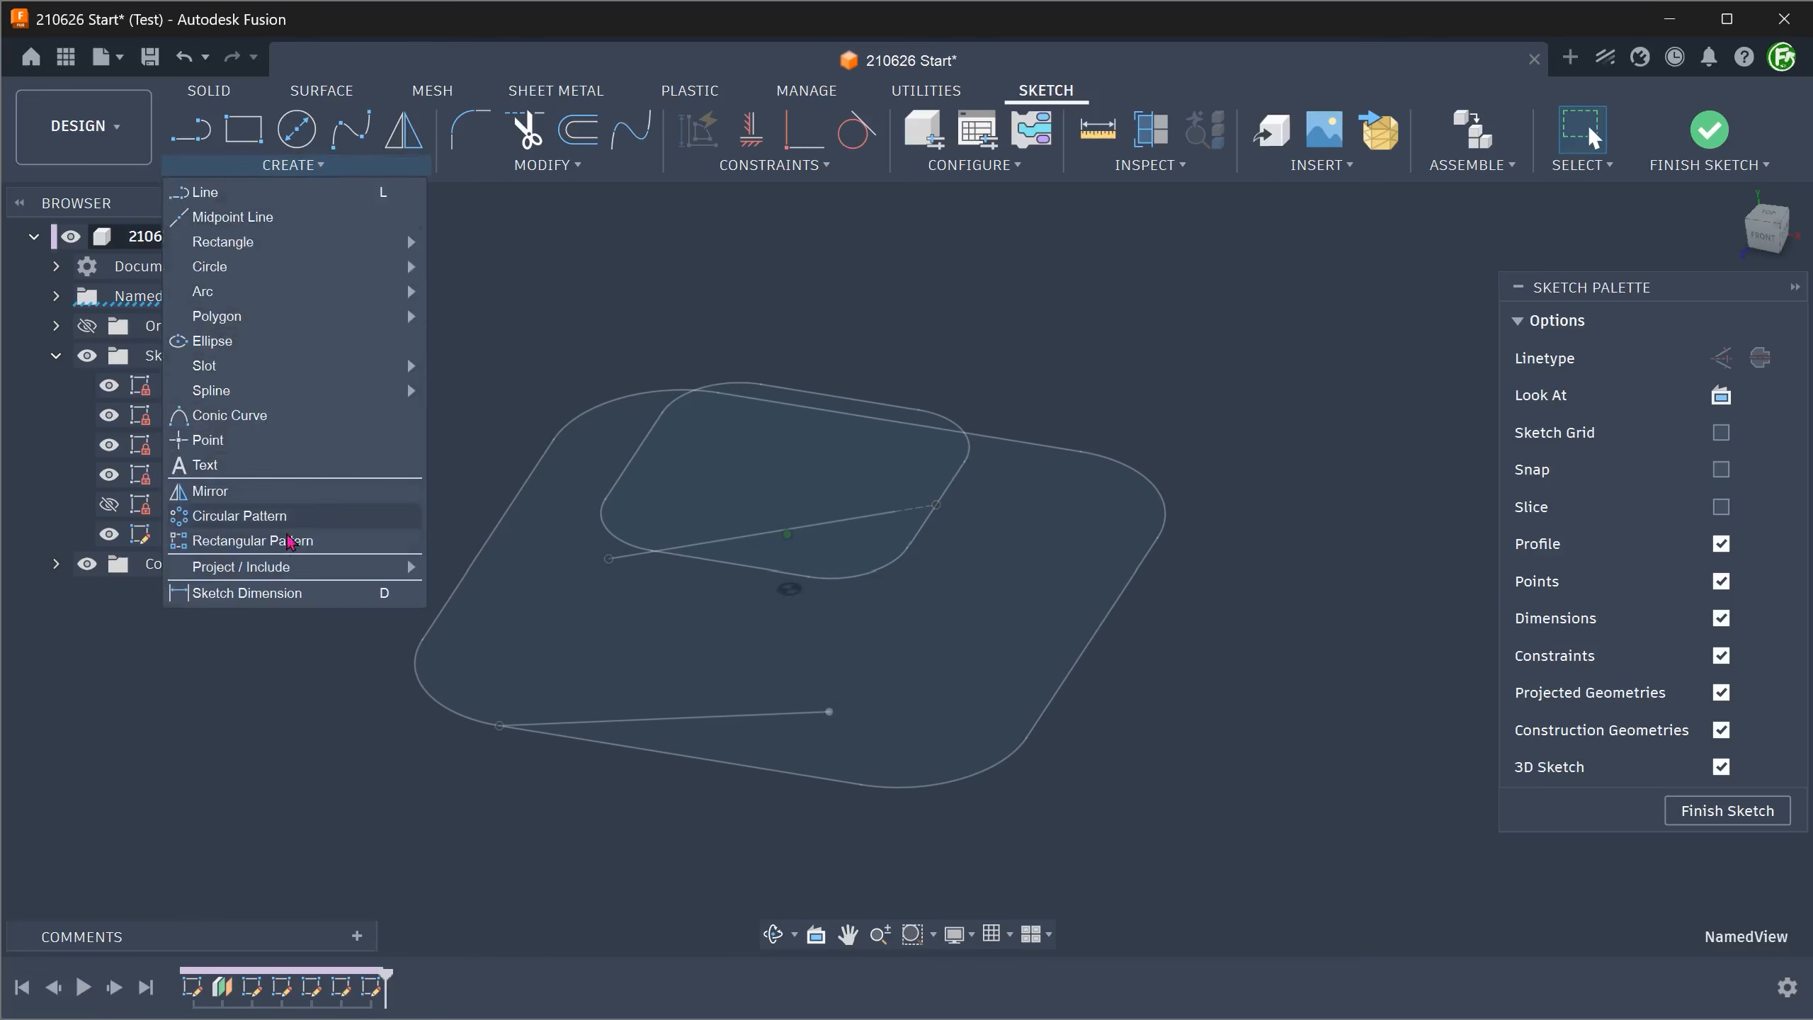
mouse_move(315, 566)
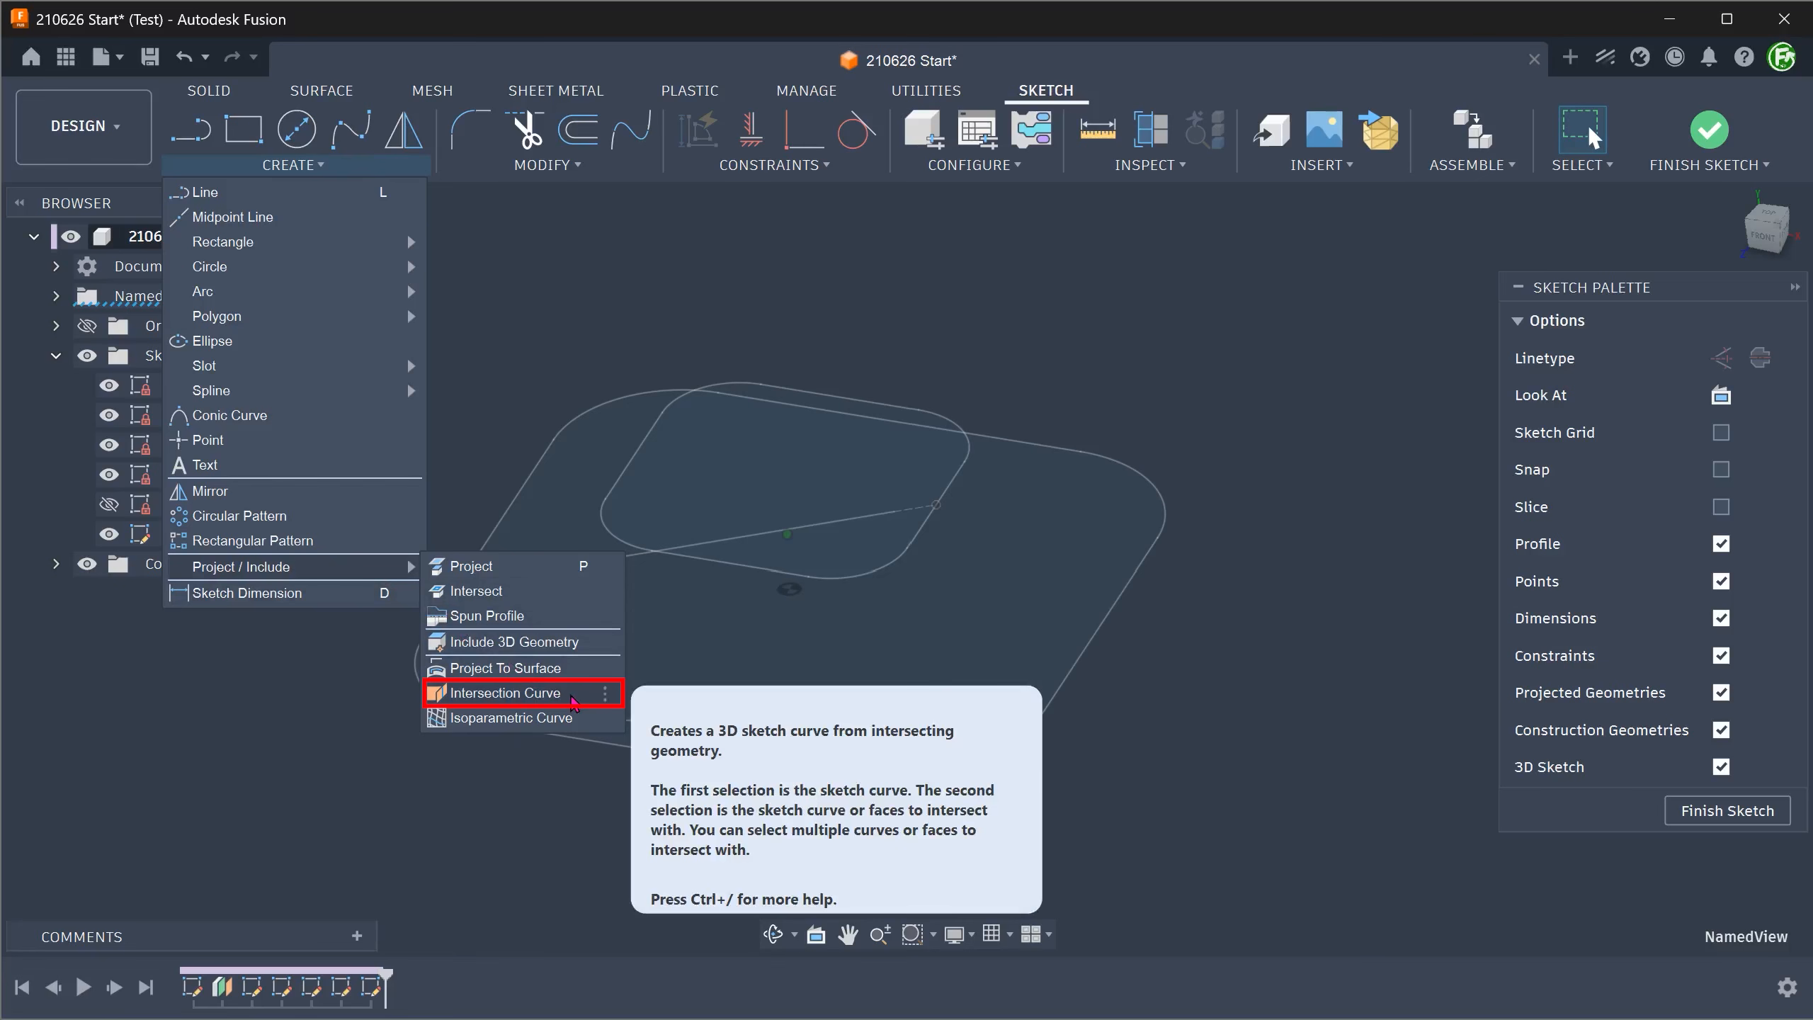
click(542, 692)
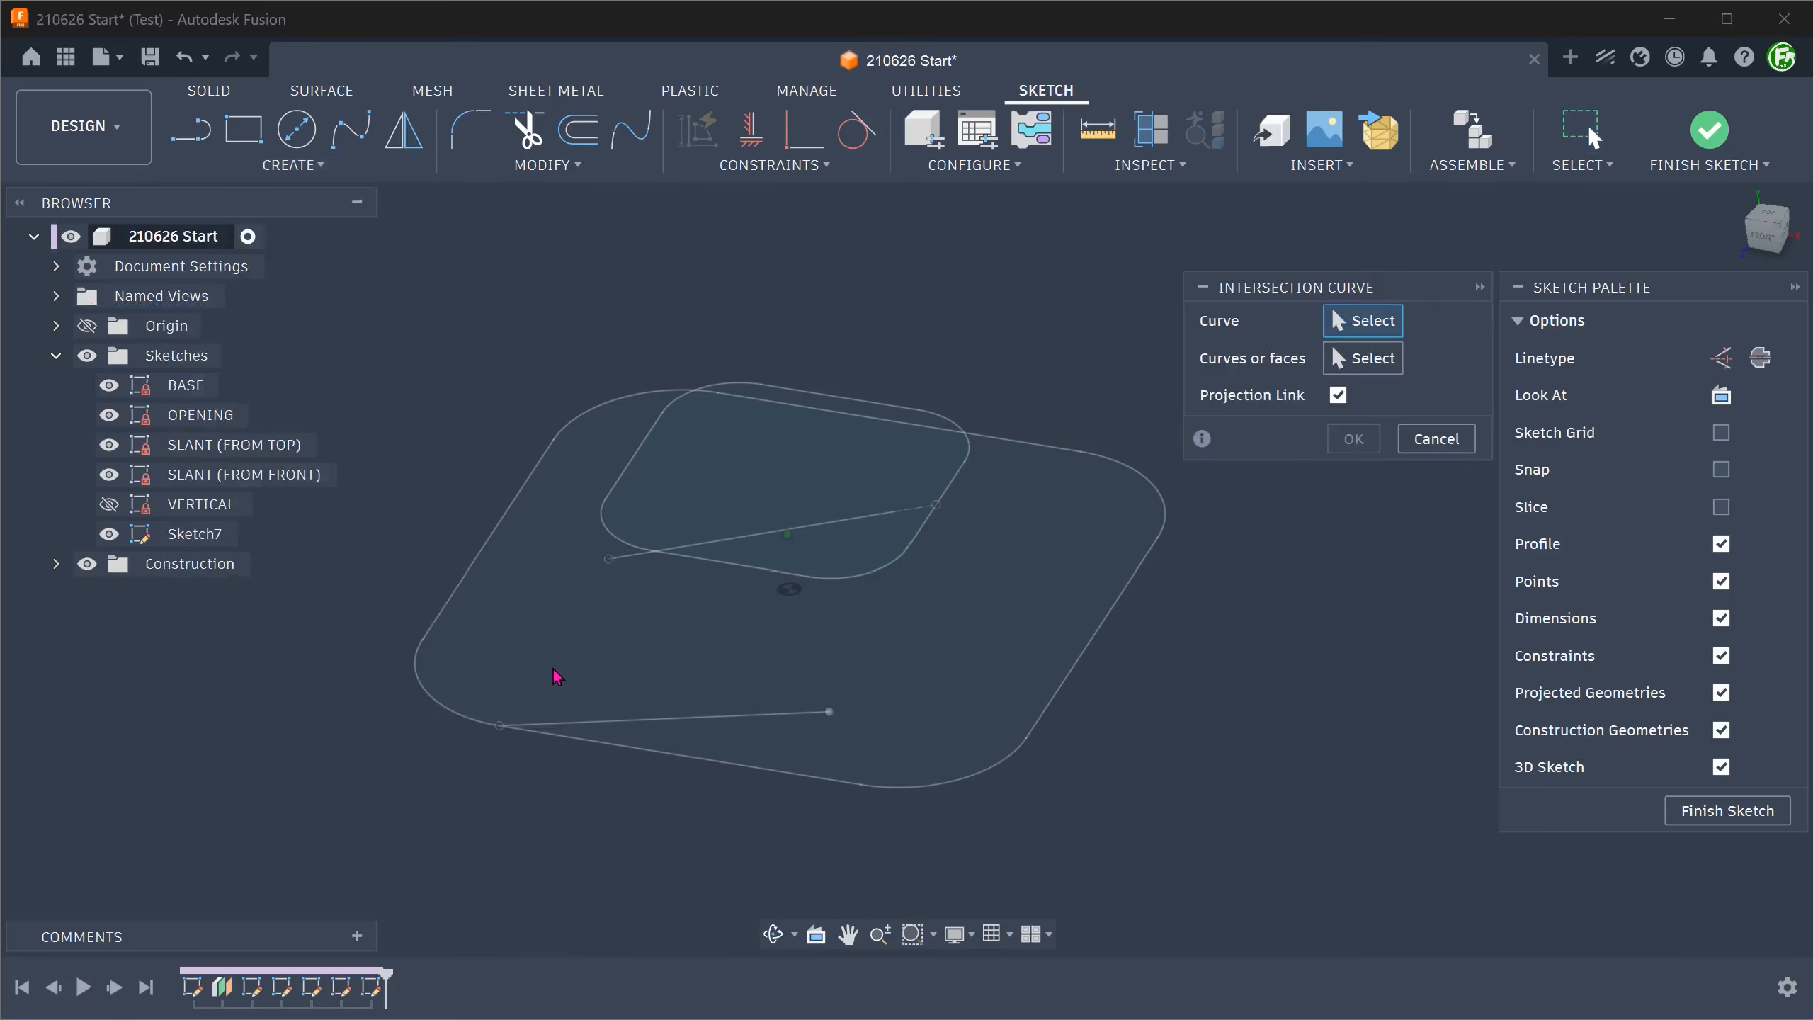
mouse_move(527, 625)
shift+middle_down()
mouse_move(538, 688)
mouse_move(598, 650)
shift+middle_up()
click(585, 592)
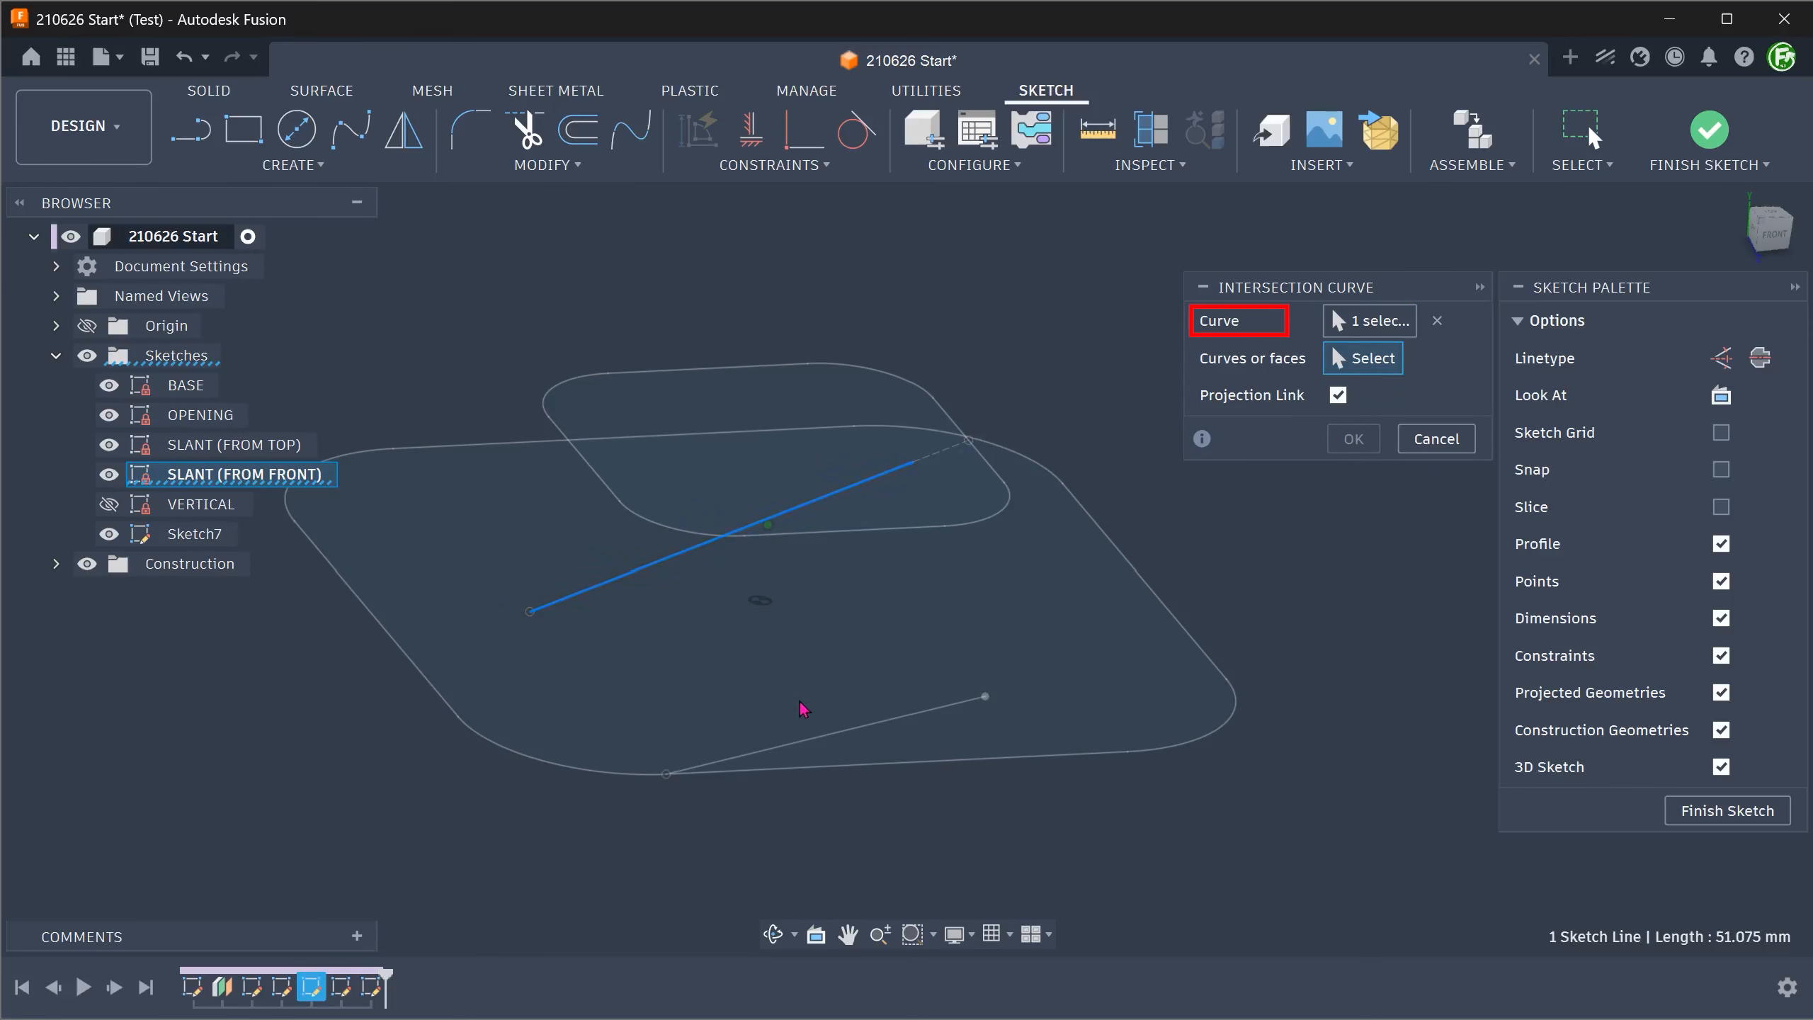
click(872, 725)
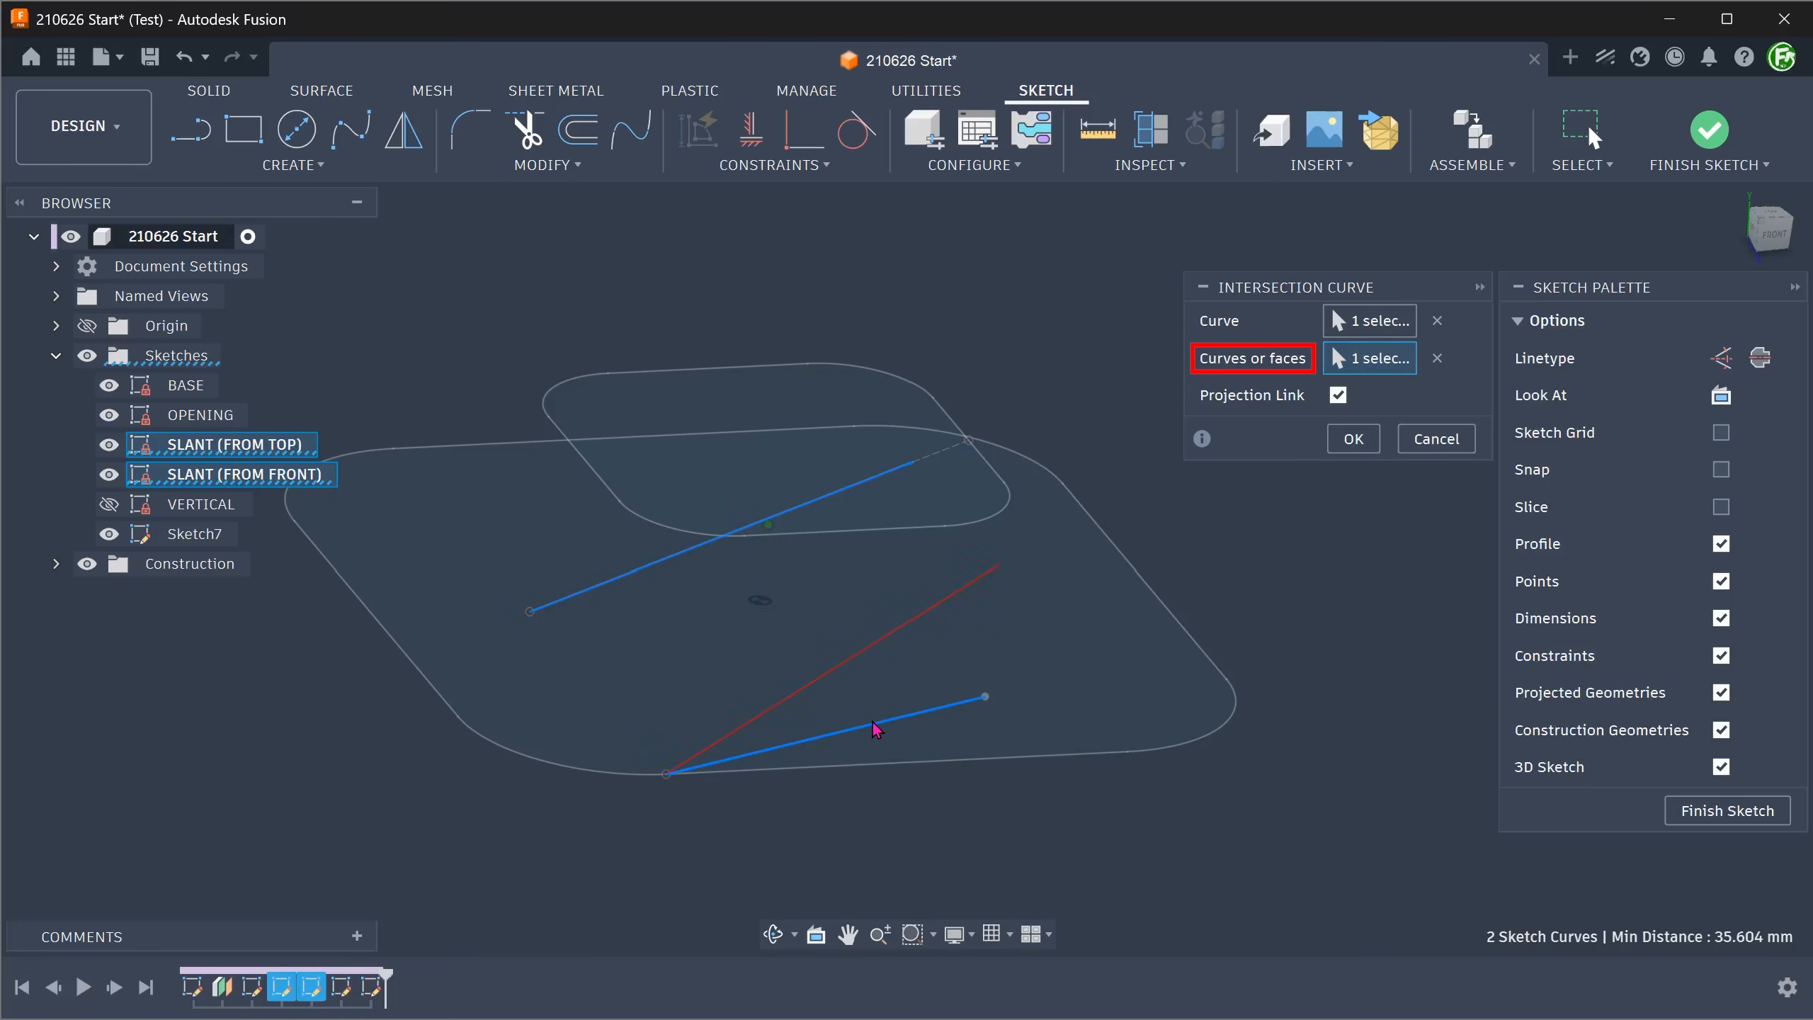
mouse_move(903, 770)
shift+middle_down()
mouse_move(1084, 839)
mouse_move(741, 838)
mouse_move(637, 817)
mouse_move(270, 844)
shift+middle_up()
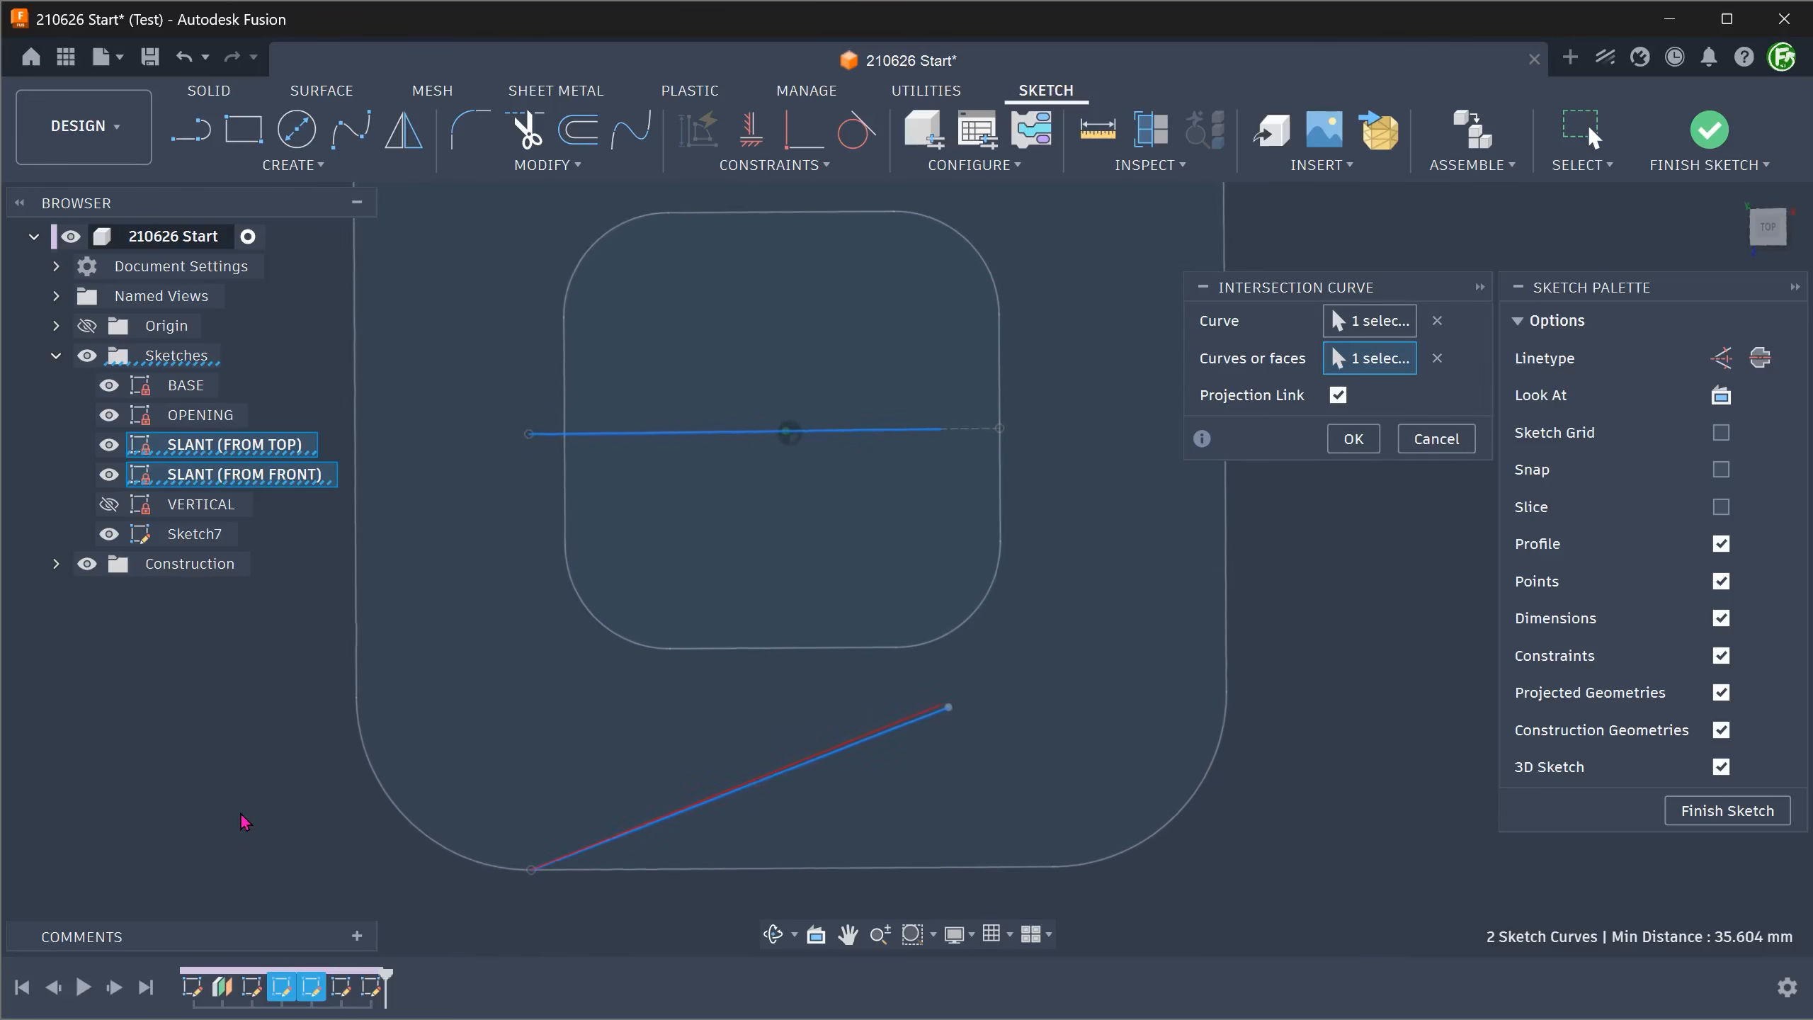
mouse_move(275, 850)
shift+middle_down()
mouse_move(538, 923)
mouse_move(1116, 854)
mouse_move(1303, 562)
shift+middle_up()
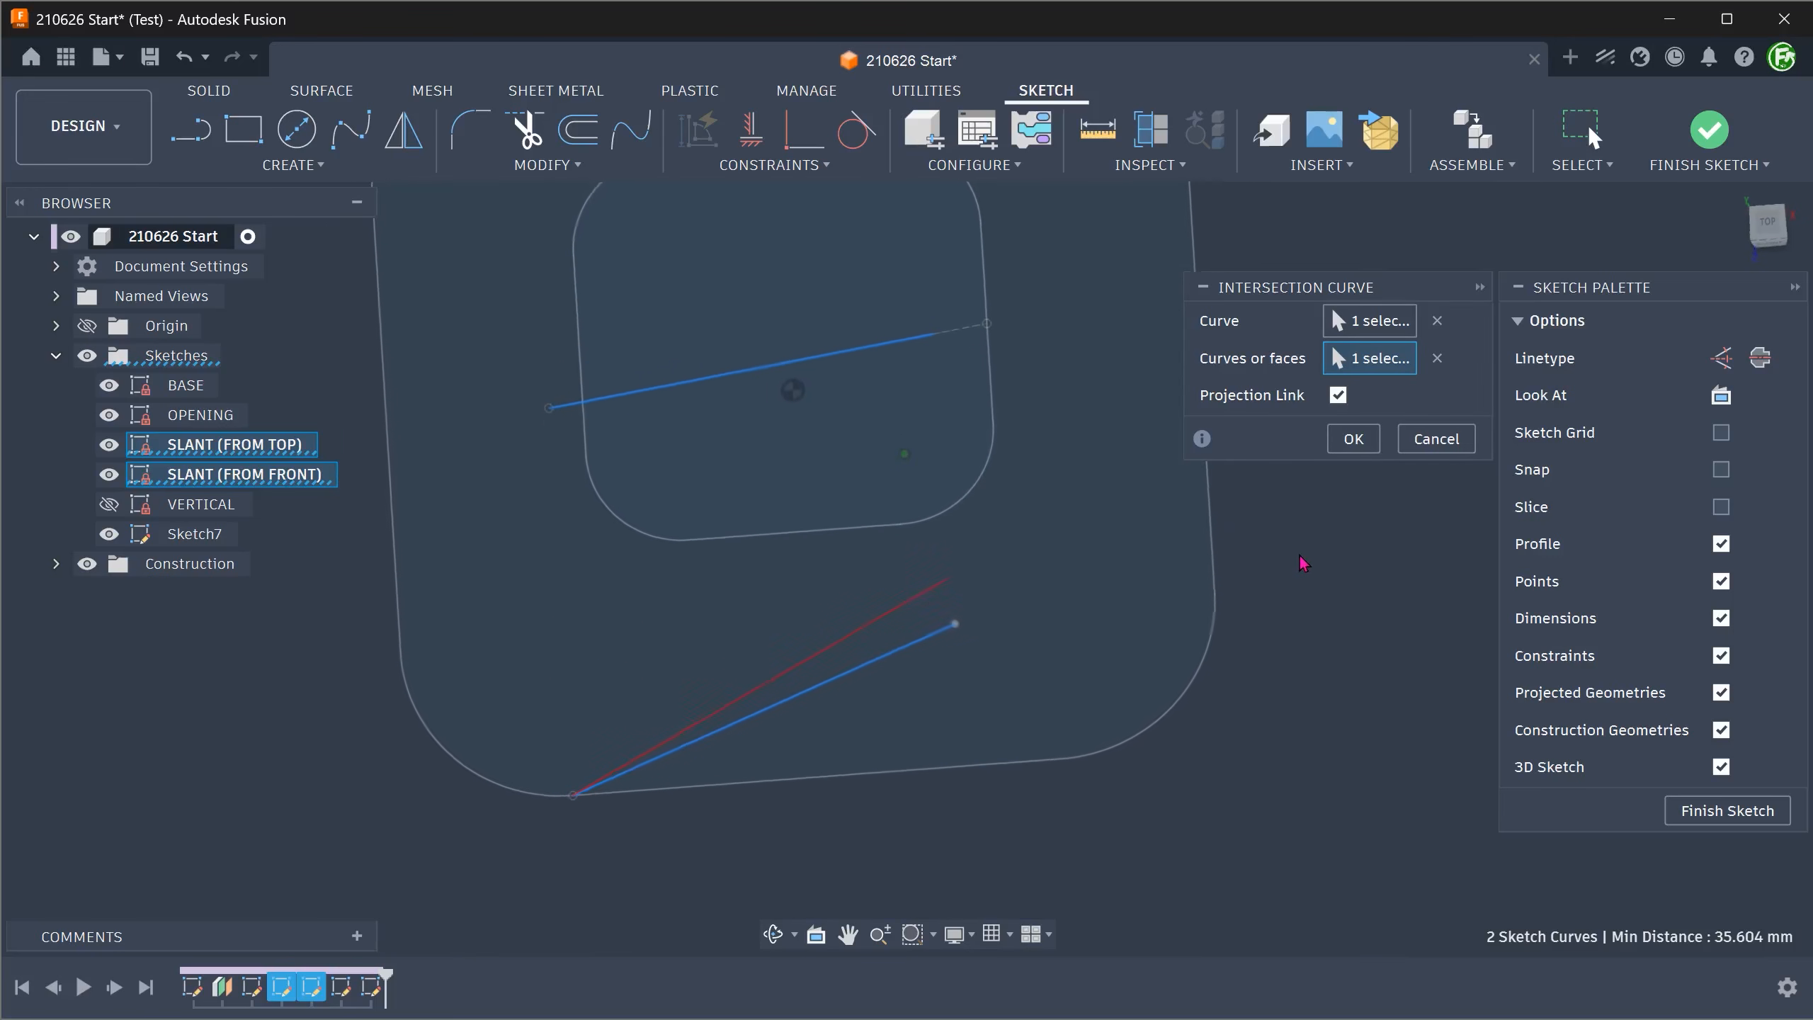
click(1353, 439)
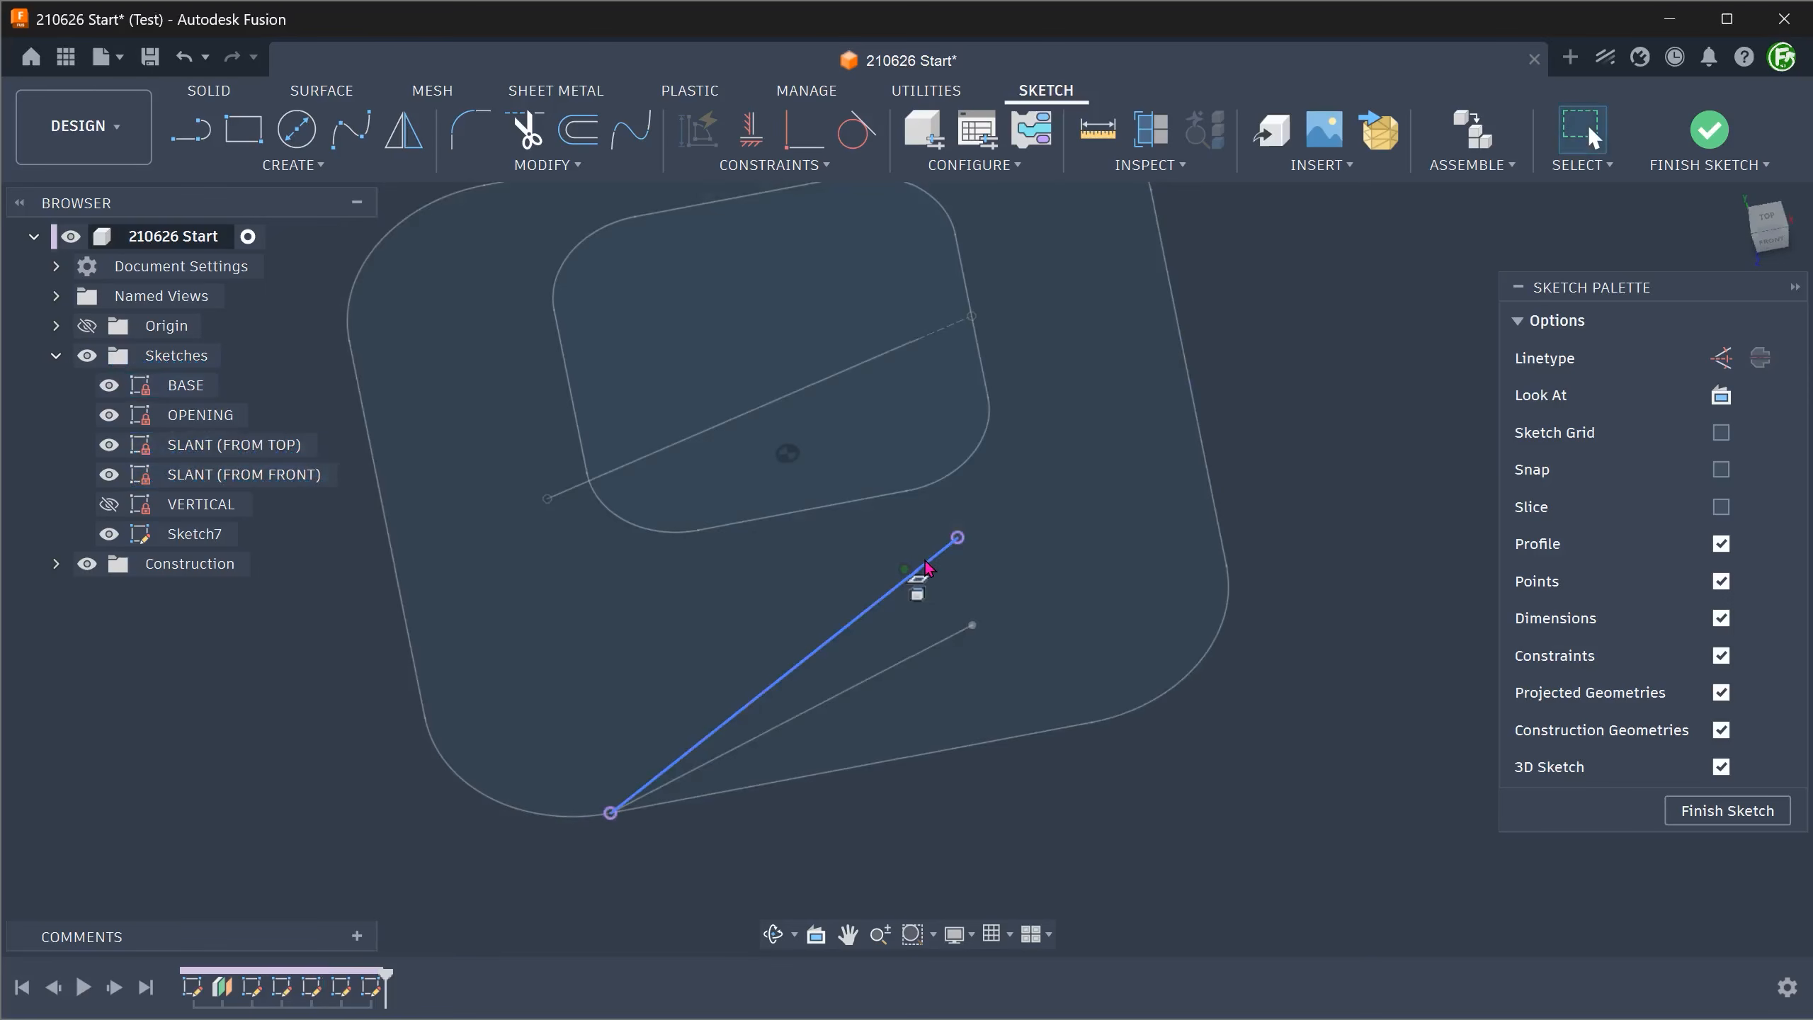
click(926, 569)
shift+middle_drag(1319, 785, 705, 858)
click(583, 866)
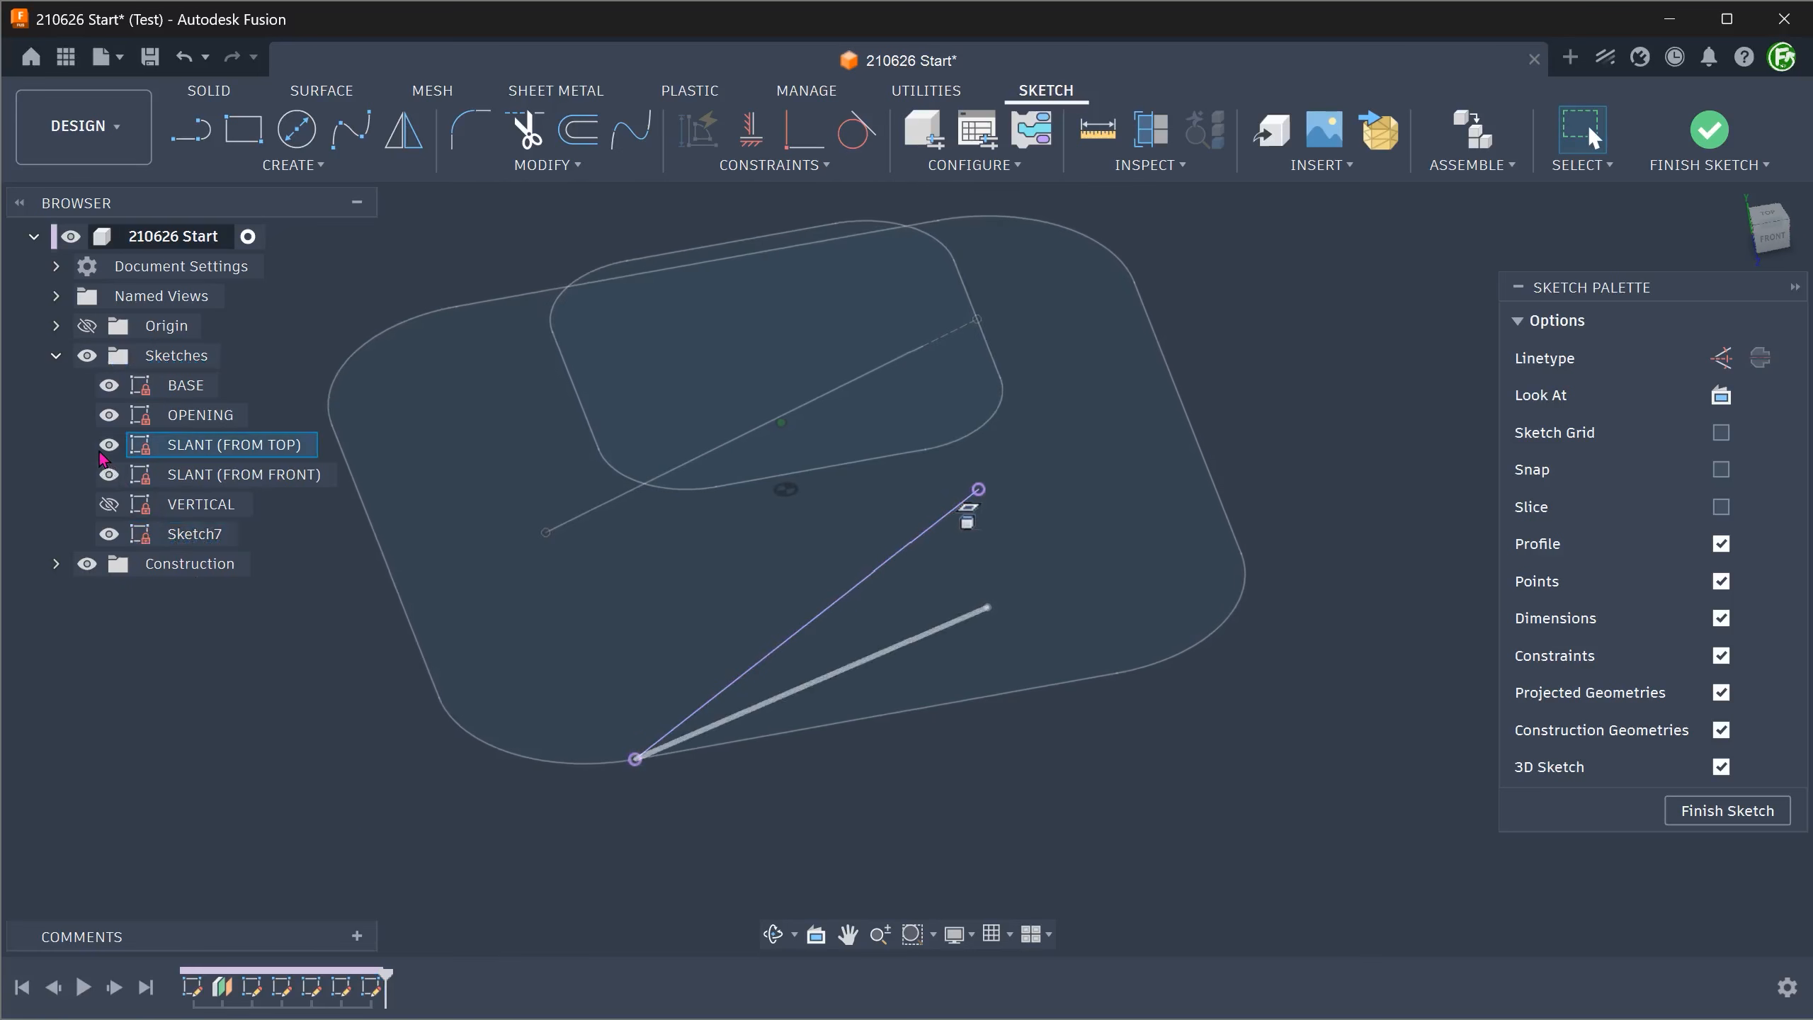
Step: Hide the SLANT (FROM TOP) and SLANT (FROM FRONT) sketches and finish the intersection curve sketch
click(108, 444)
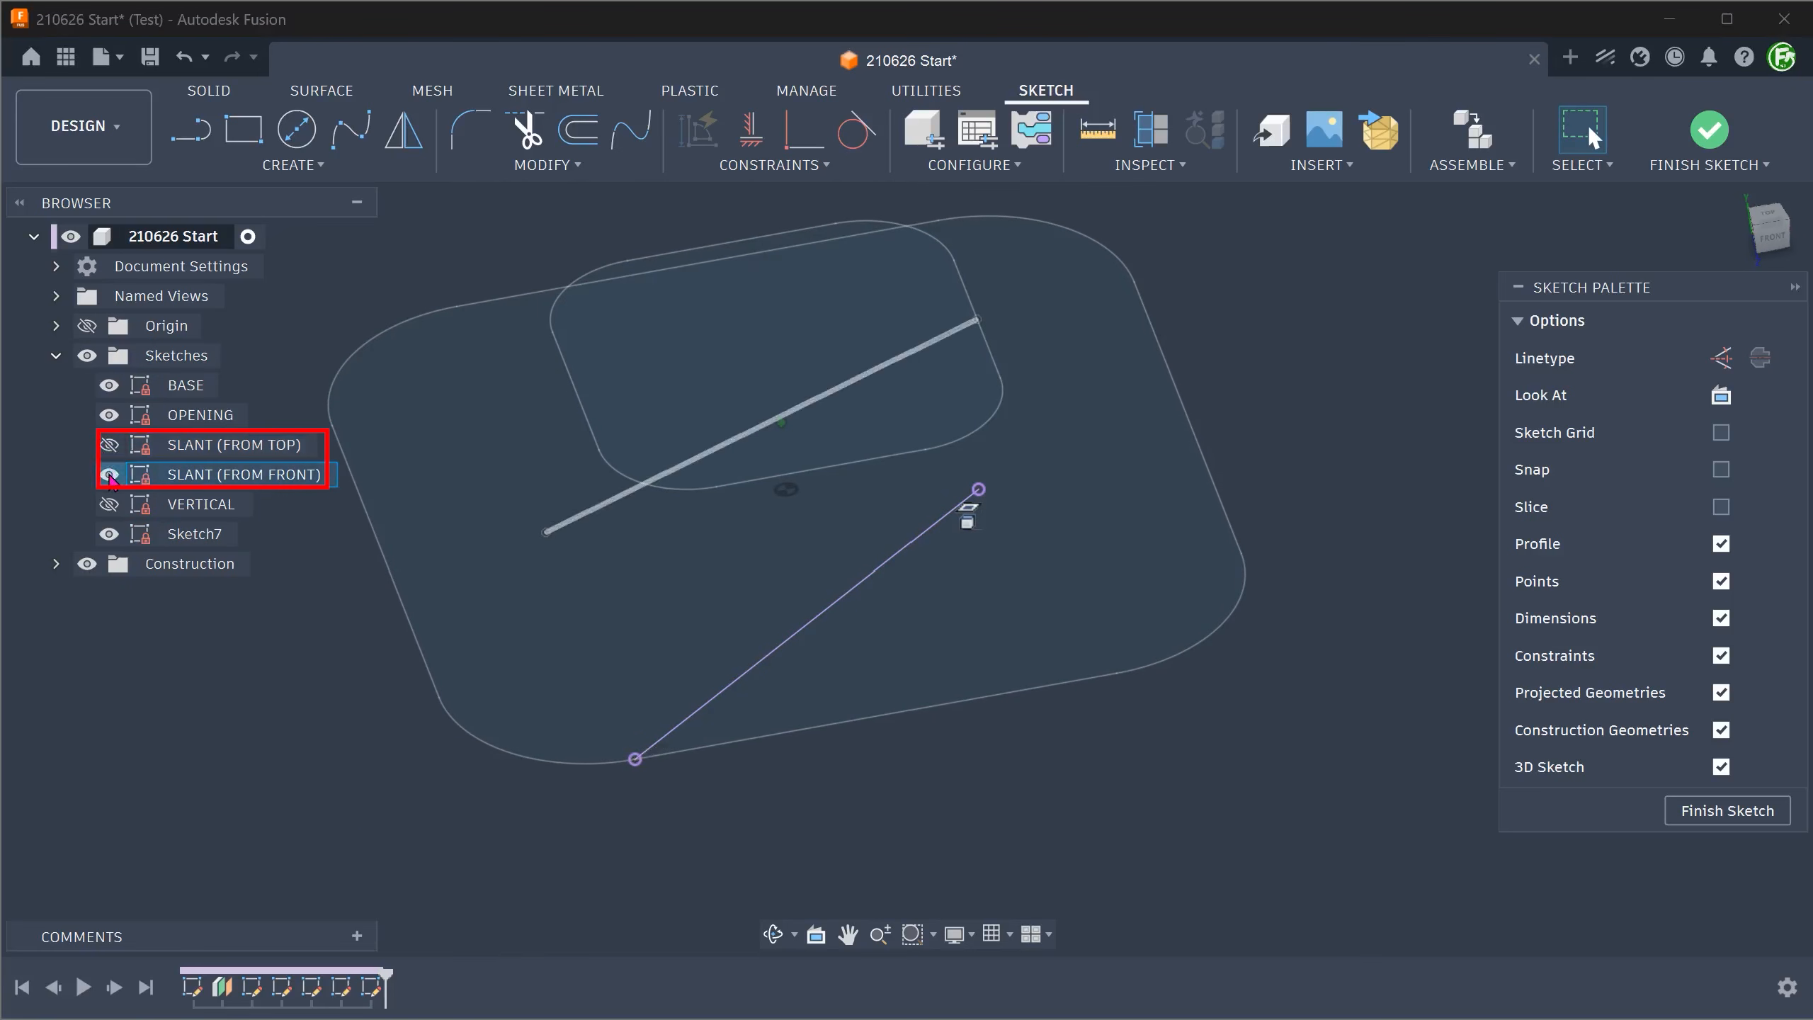
mouse_move(300, 700)
shift+middle_down()
mouse_move(344, 745)
mouse_move(627, 837)
mouse_move(1031, 781)
mouse_move(1277, 650)
mouse_move(1347, 478)
mouse_move(1534, 307)
shift+middle_up()
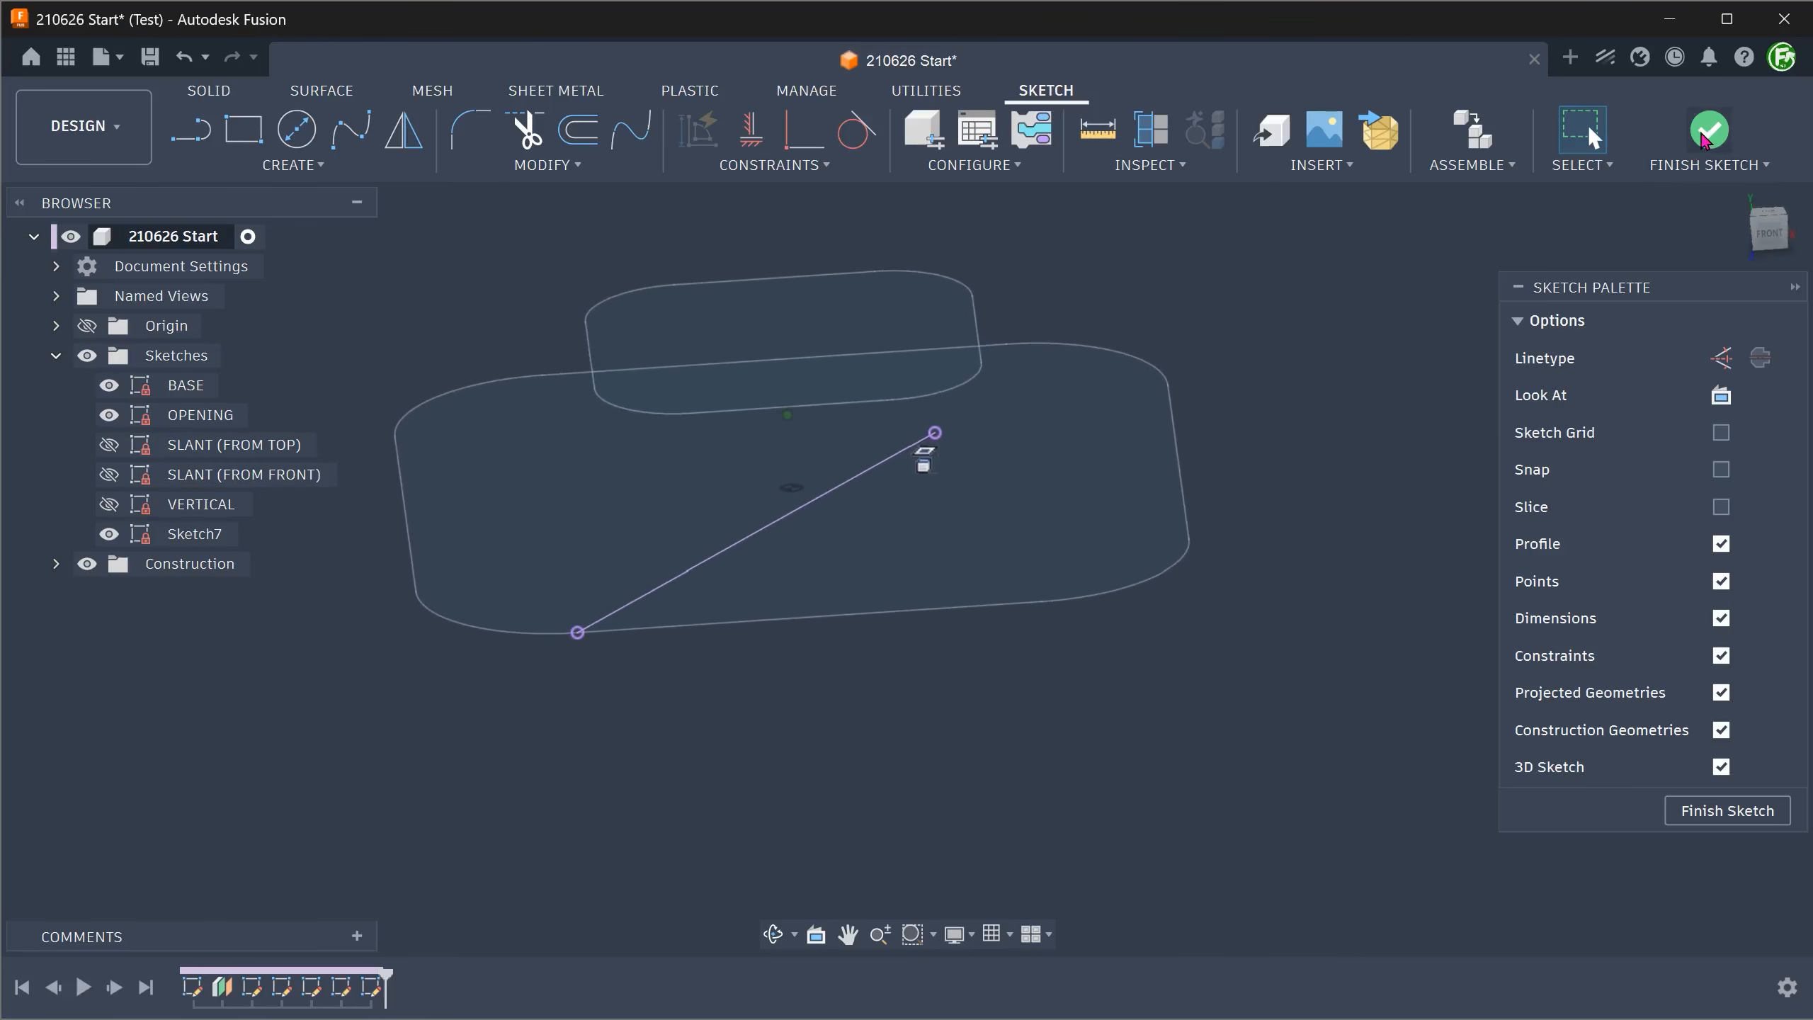
click(1708, 143)
shift+middle_drag(1353, 226, 1315, 243)
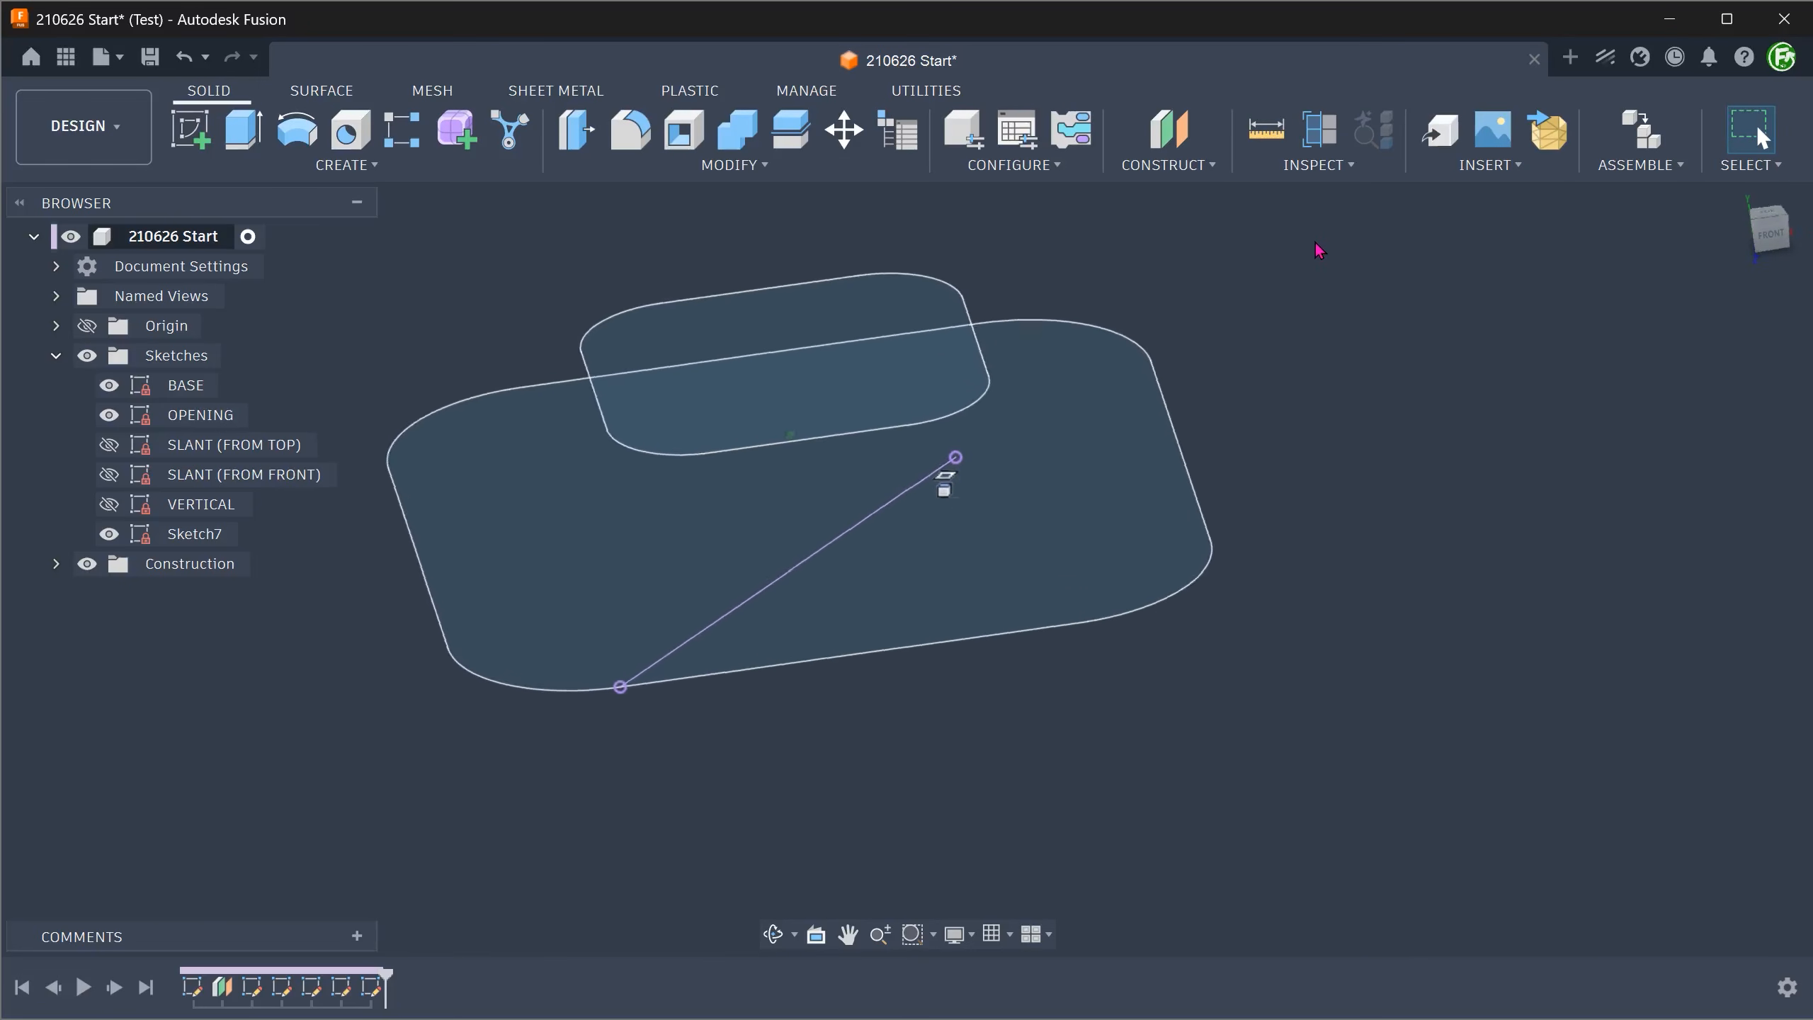
key(F6)
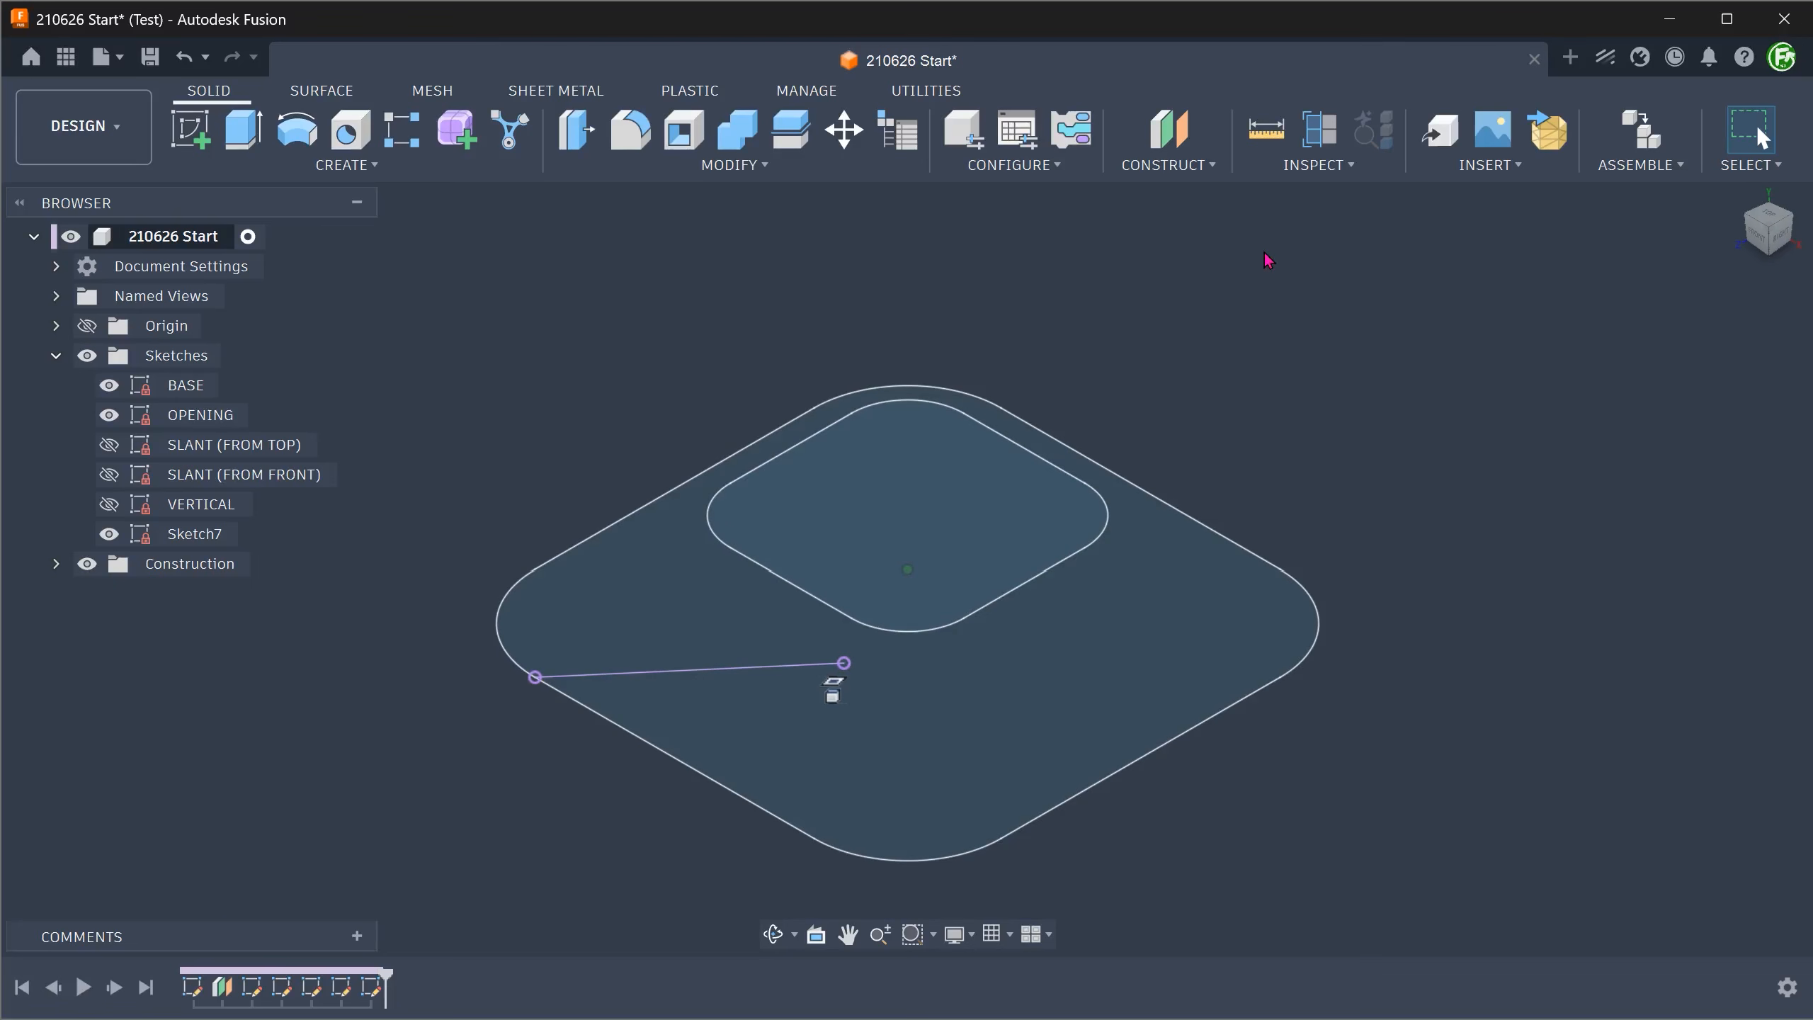
Step: Rename the new intersection curve sketch as PROJECTED SLANT
click(205, 537)
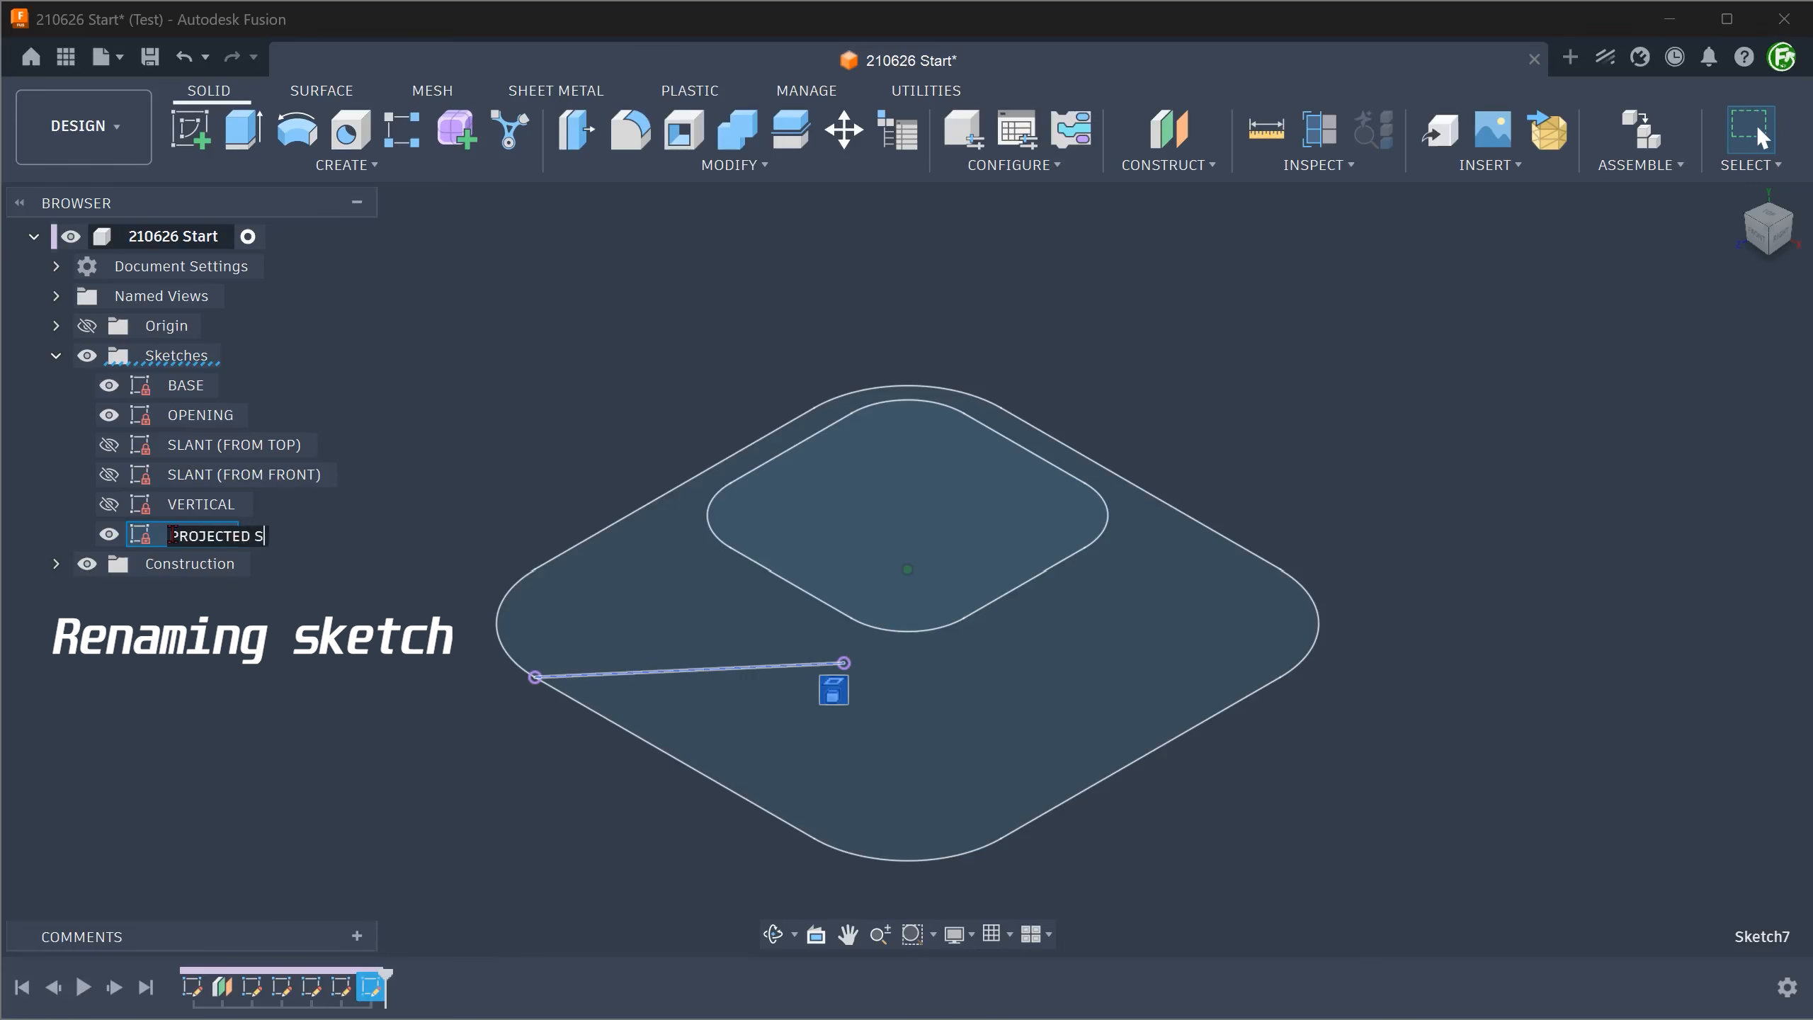
click(432, 420)
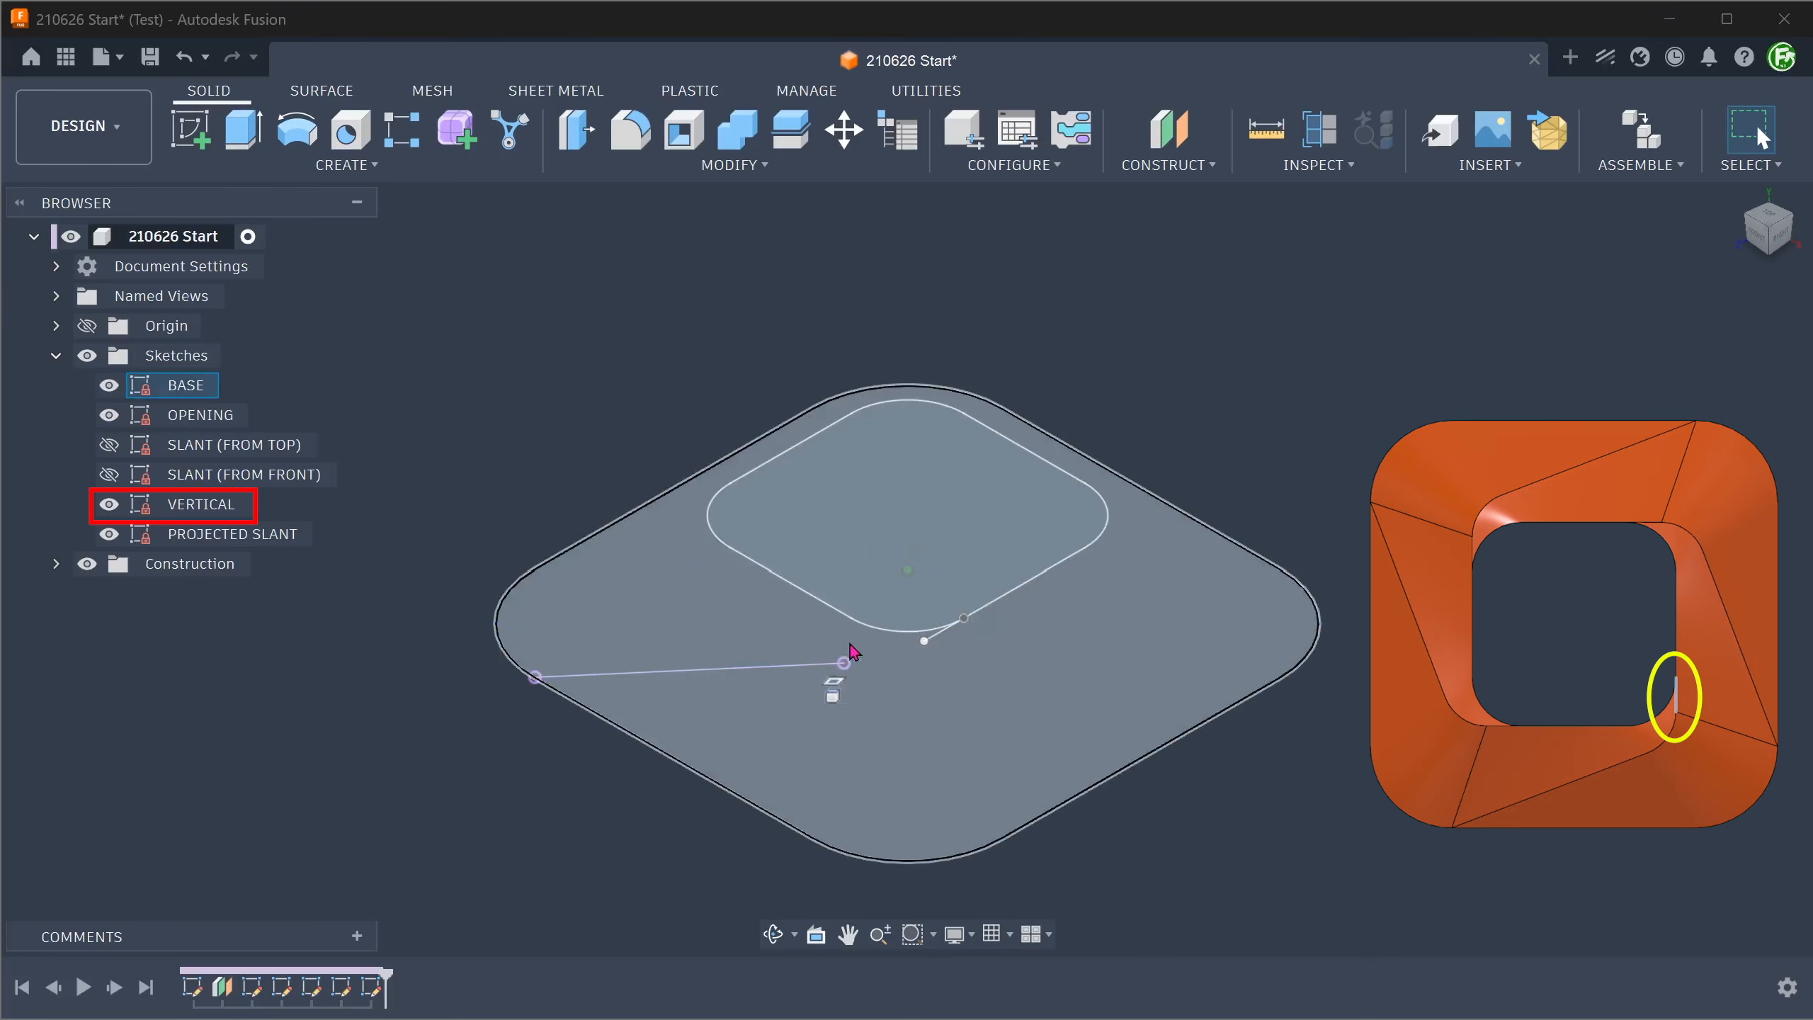
Step: Show the VERTICAL sketch and inspect its short line at the corner of the opening
click(936, 642)
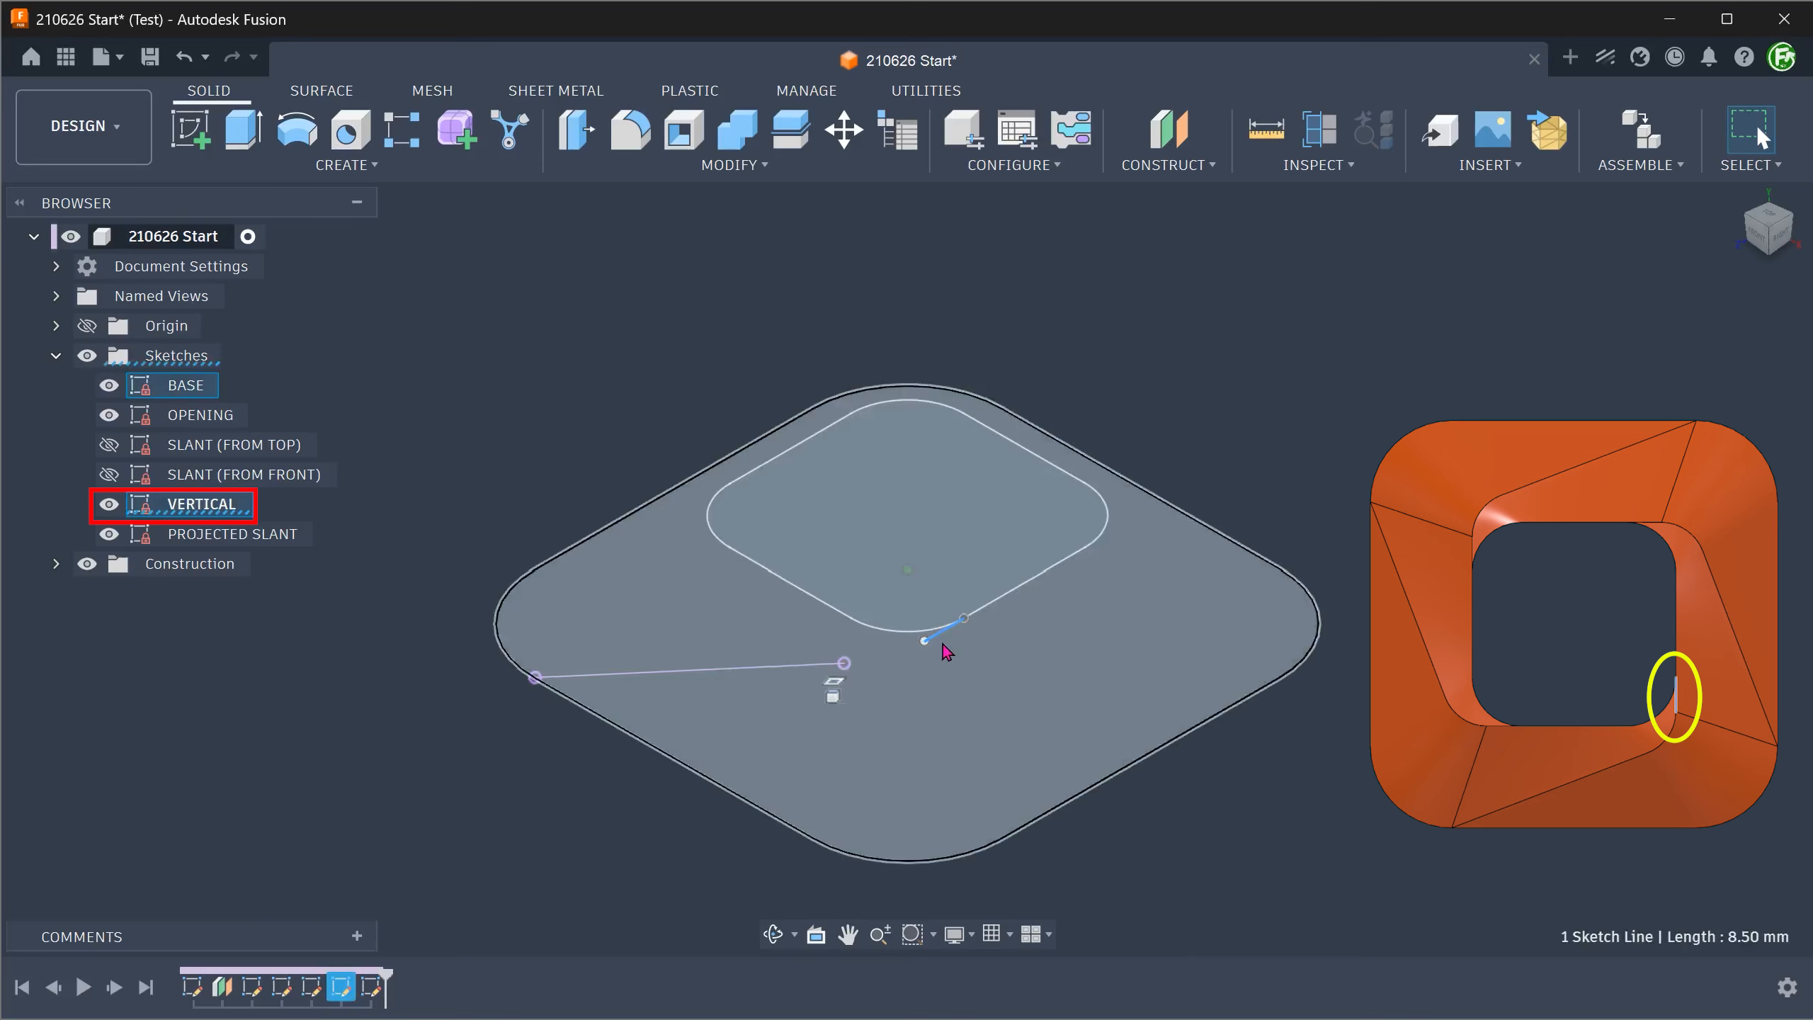
mouse_move(943, 640)
shift+middle_down()
mouse_move(1019, 669)
mouse_move(987, 672)
mouse_move(1133, 692)
mouse_move(1053, 713)
shift+middle_up()
click(1118, 708)
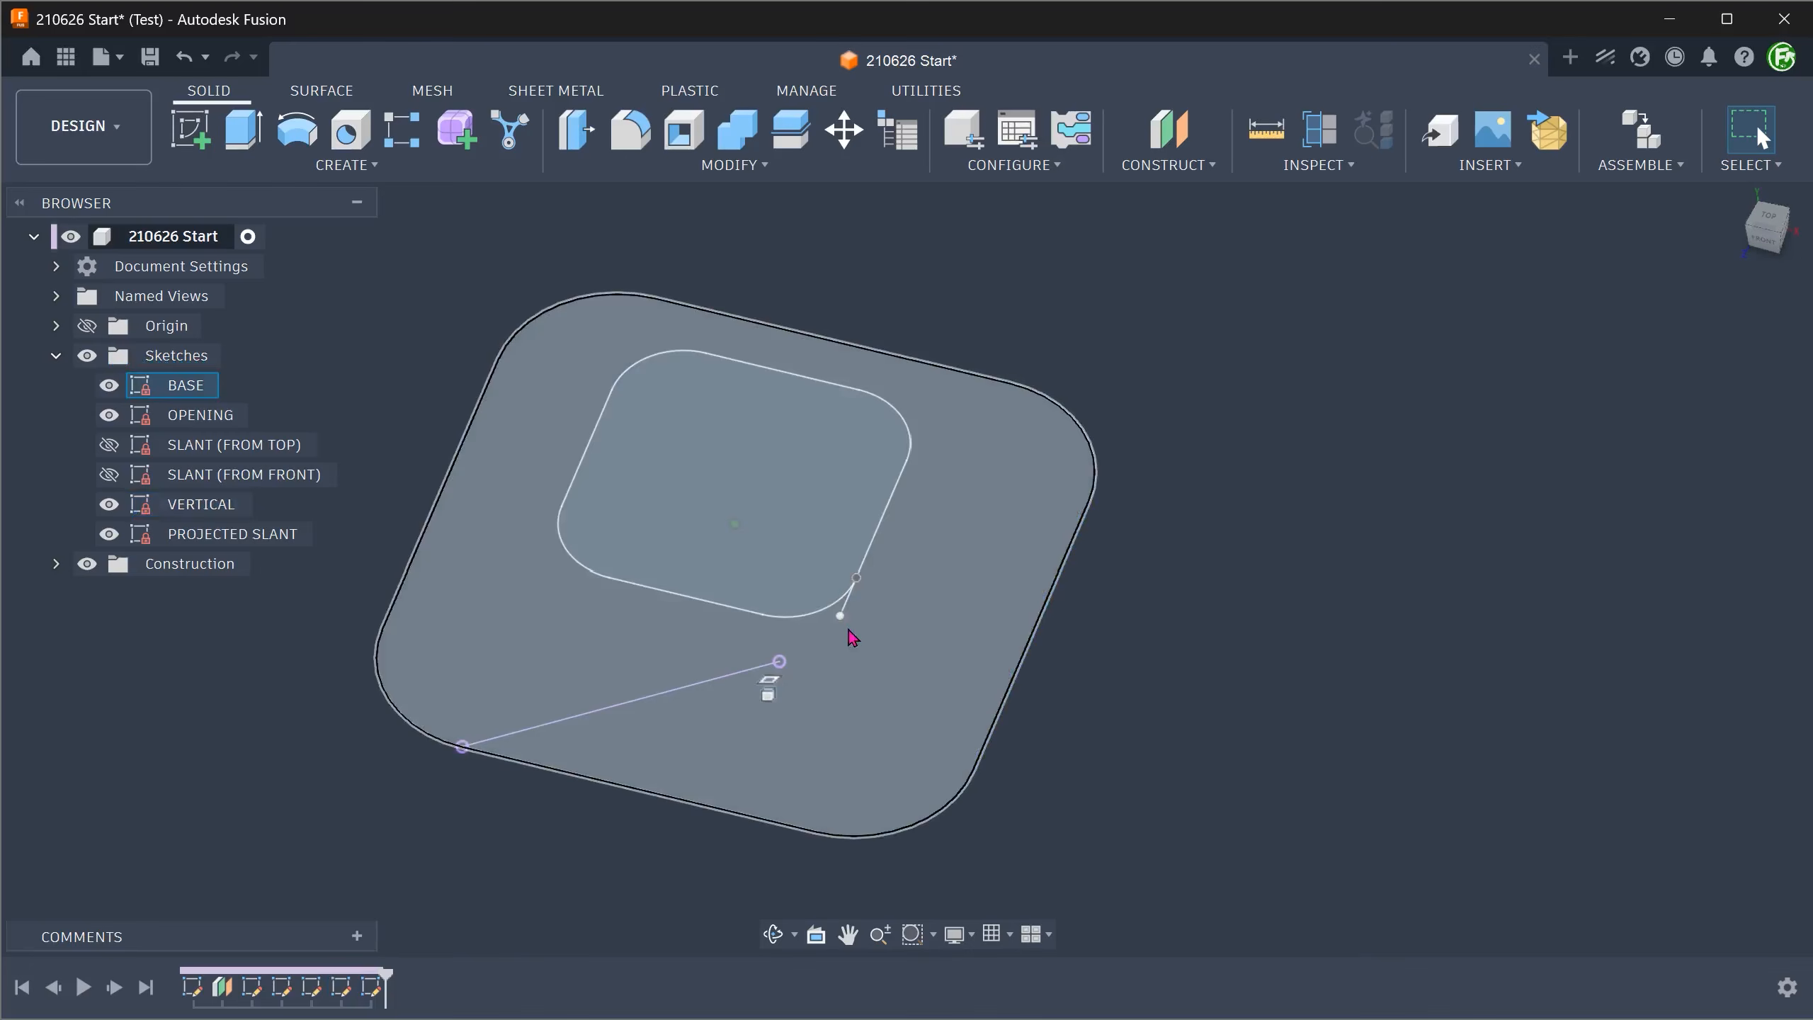
shift+middle_drag(775, 668, 735, 674)
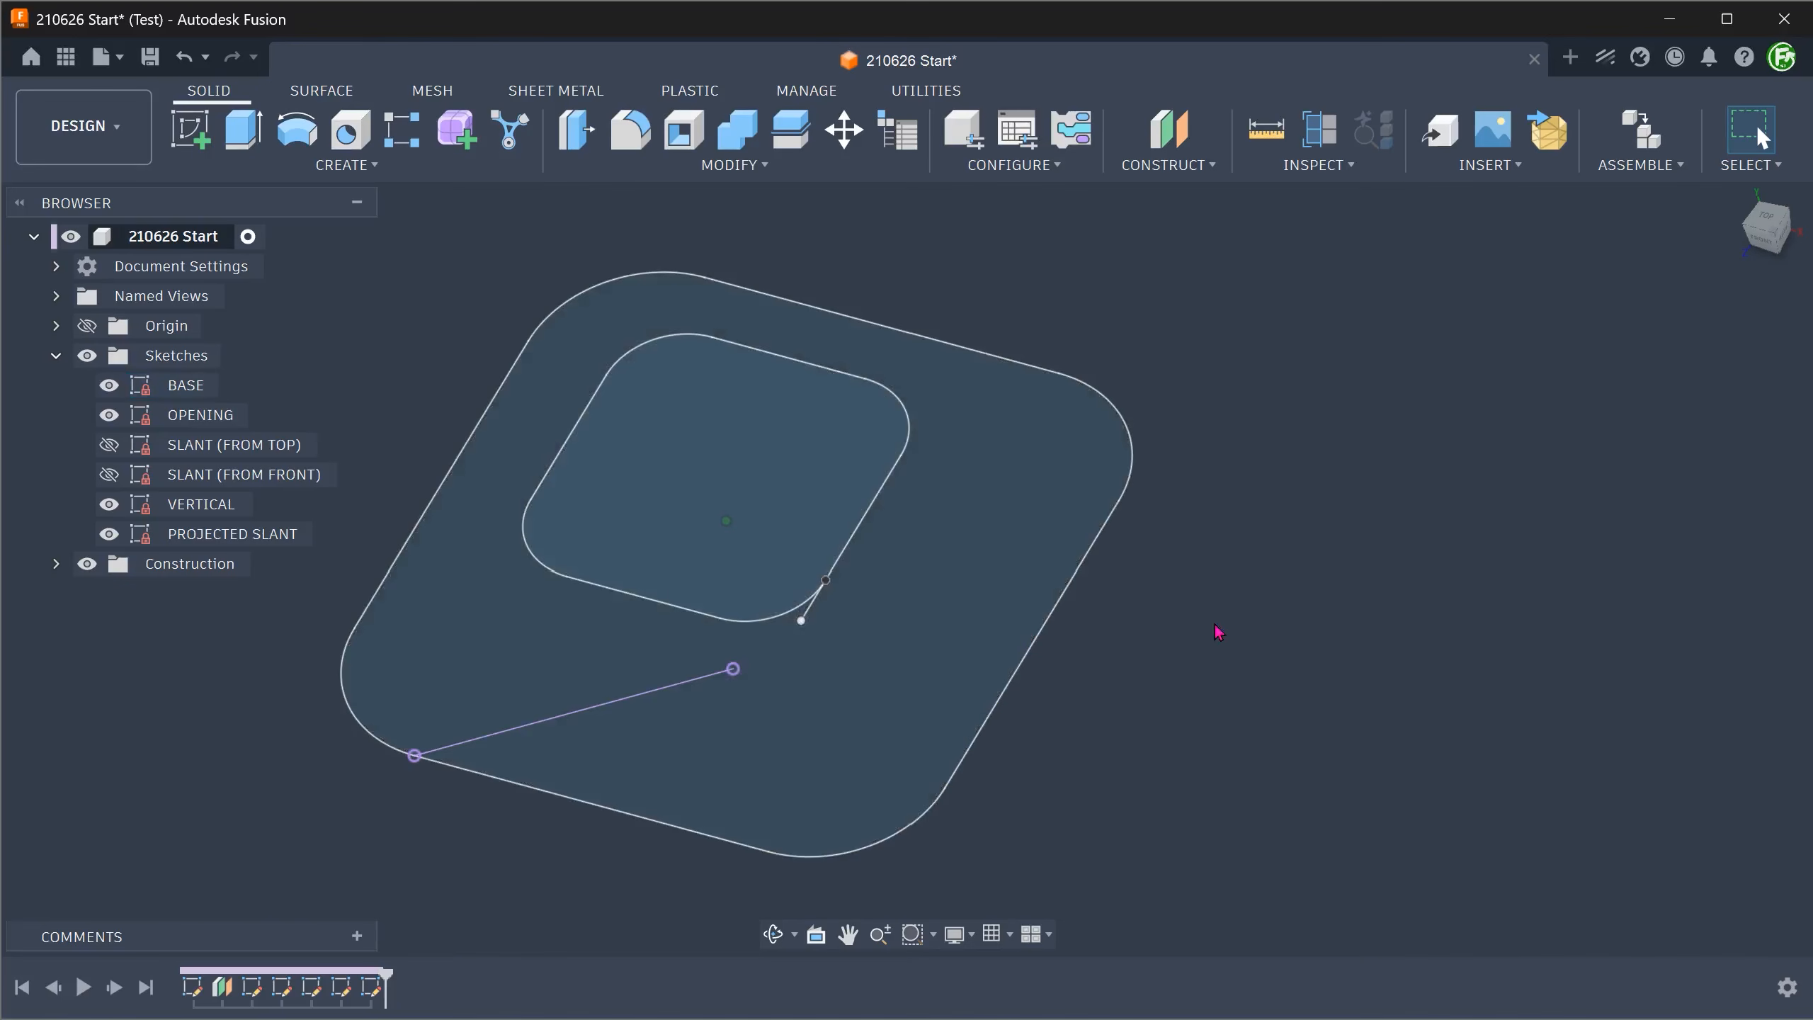
Step: Construct a plane through three points: the free end of the VERTICAL line and both endpoints of the PROJECTED SLANT line
click(1144, 167)
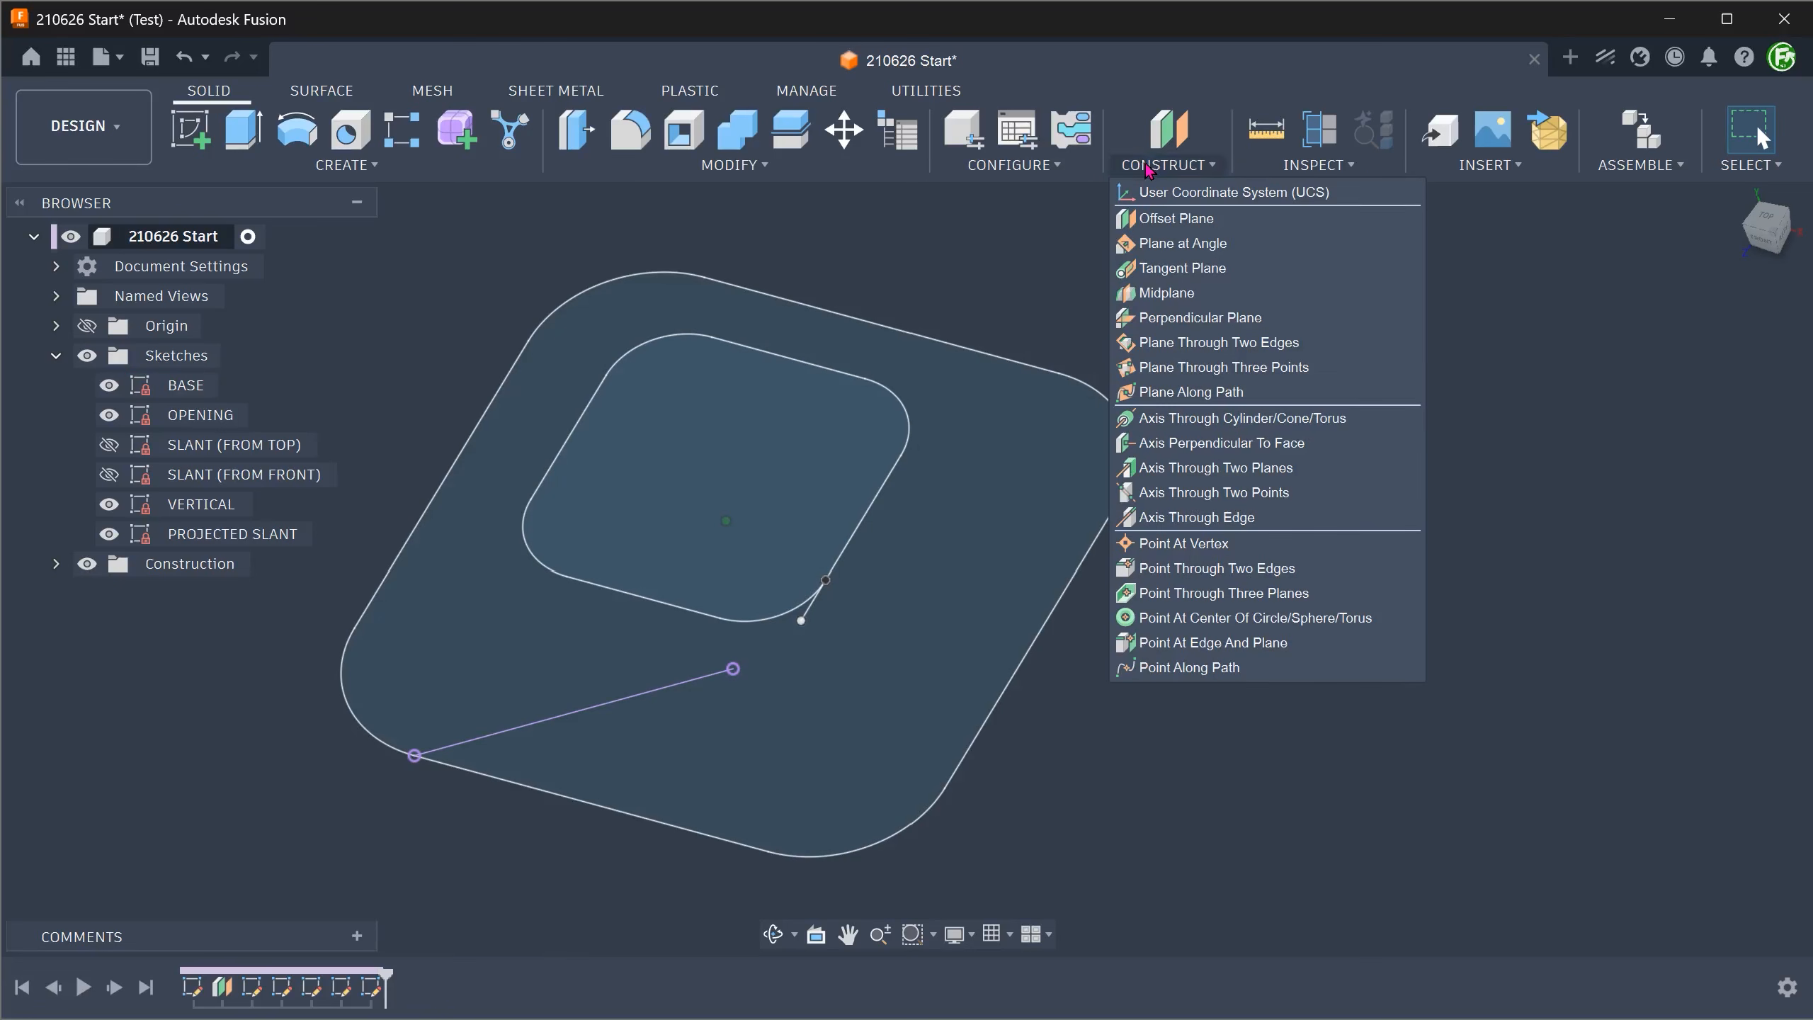
click(1329, 371)
mouse_move(1246, 628)
shift+middle_down()
mouse_move(1214, 729)
mouse_move(1040, 754)
shift+middle_up()
scroll(1027, 754, up, 3)
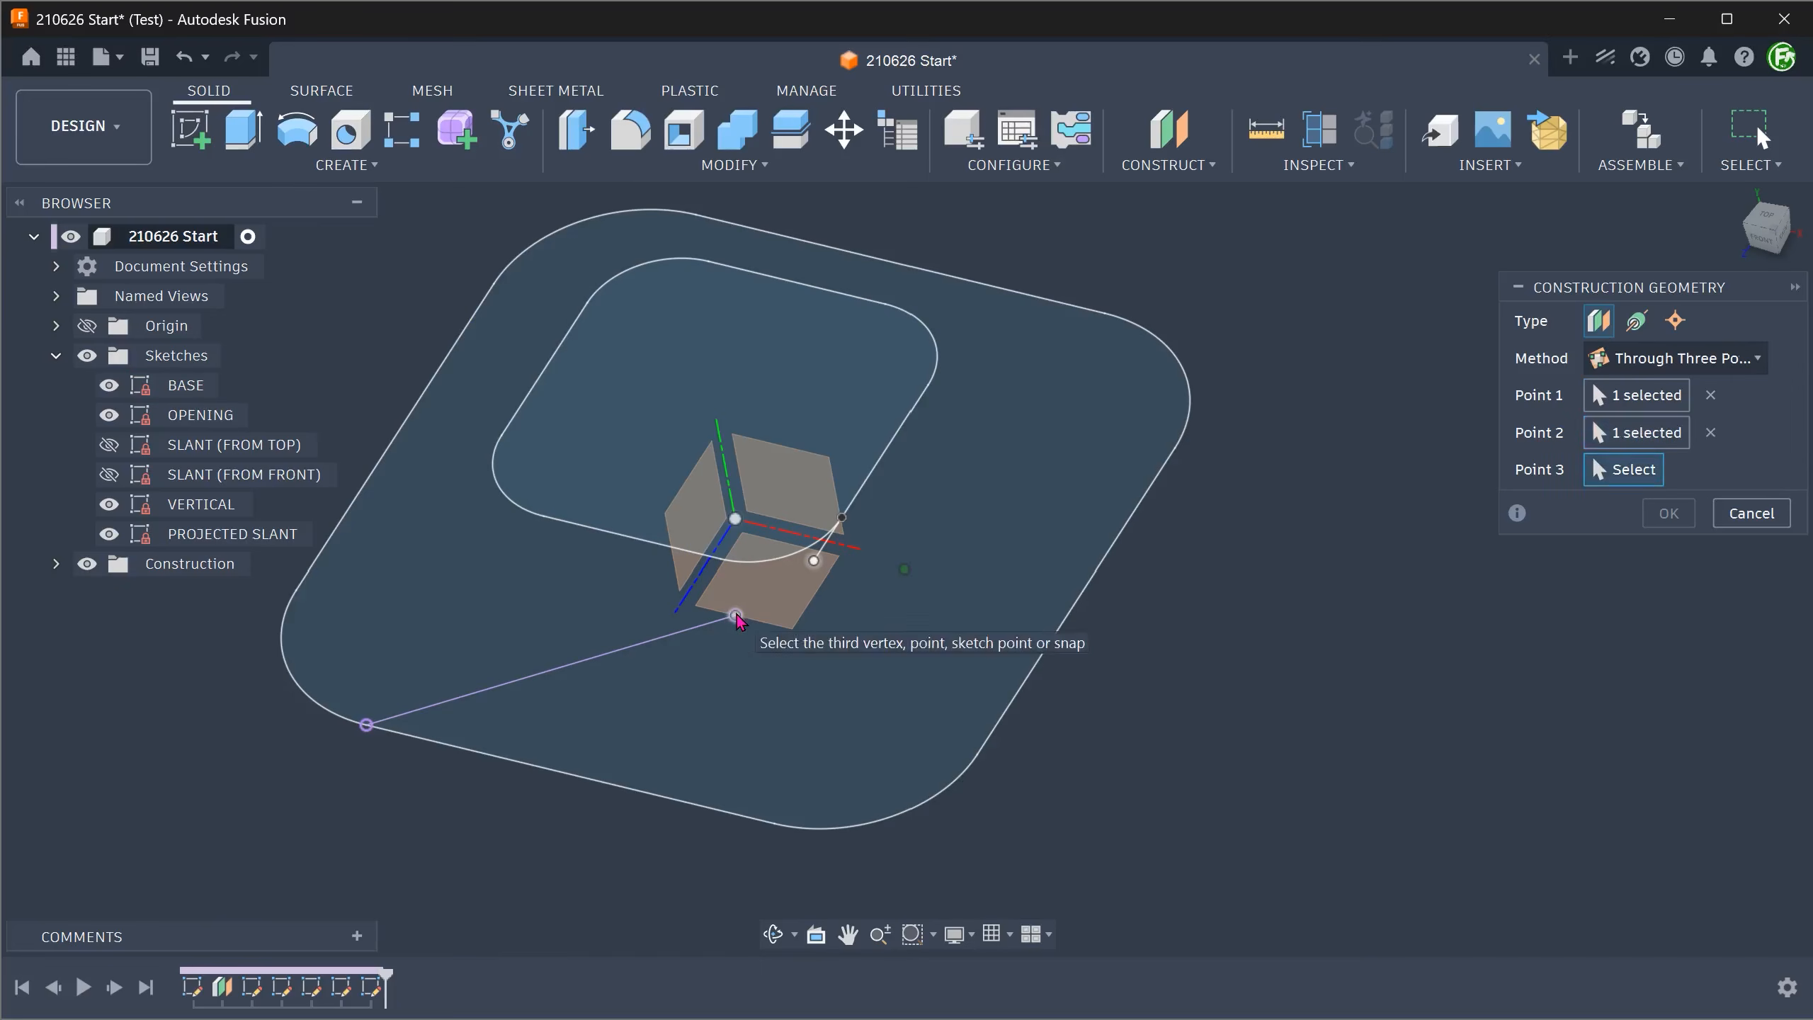
click(376, 724)
mouse_move(376, 729)
shift+middle_down()
mouse_move(283, 842)
mouse_move(421, 852)
shift+middle_up()
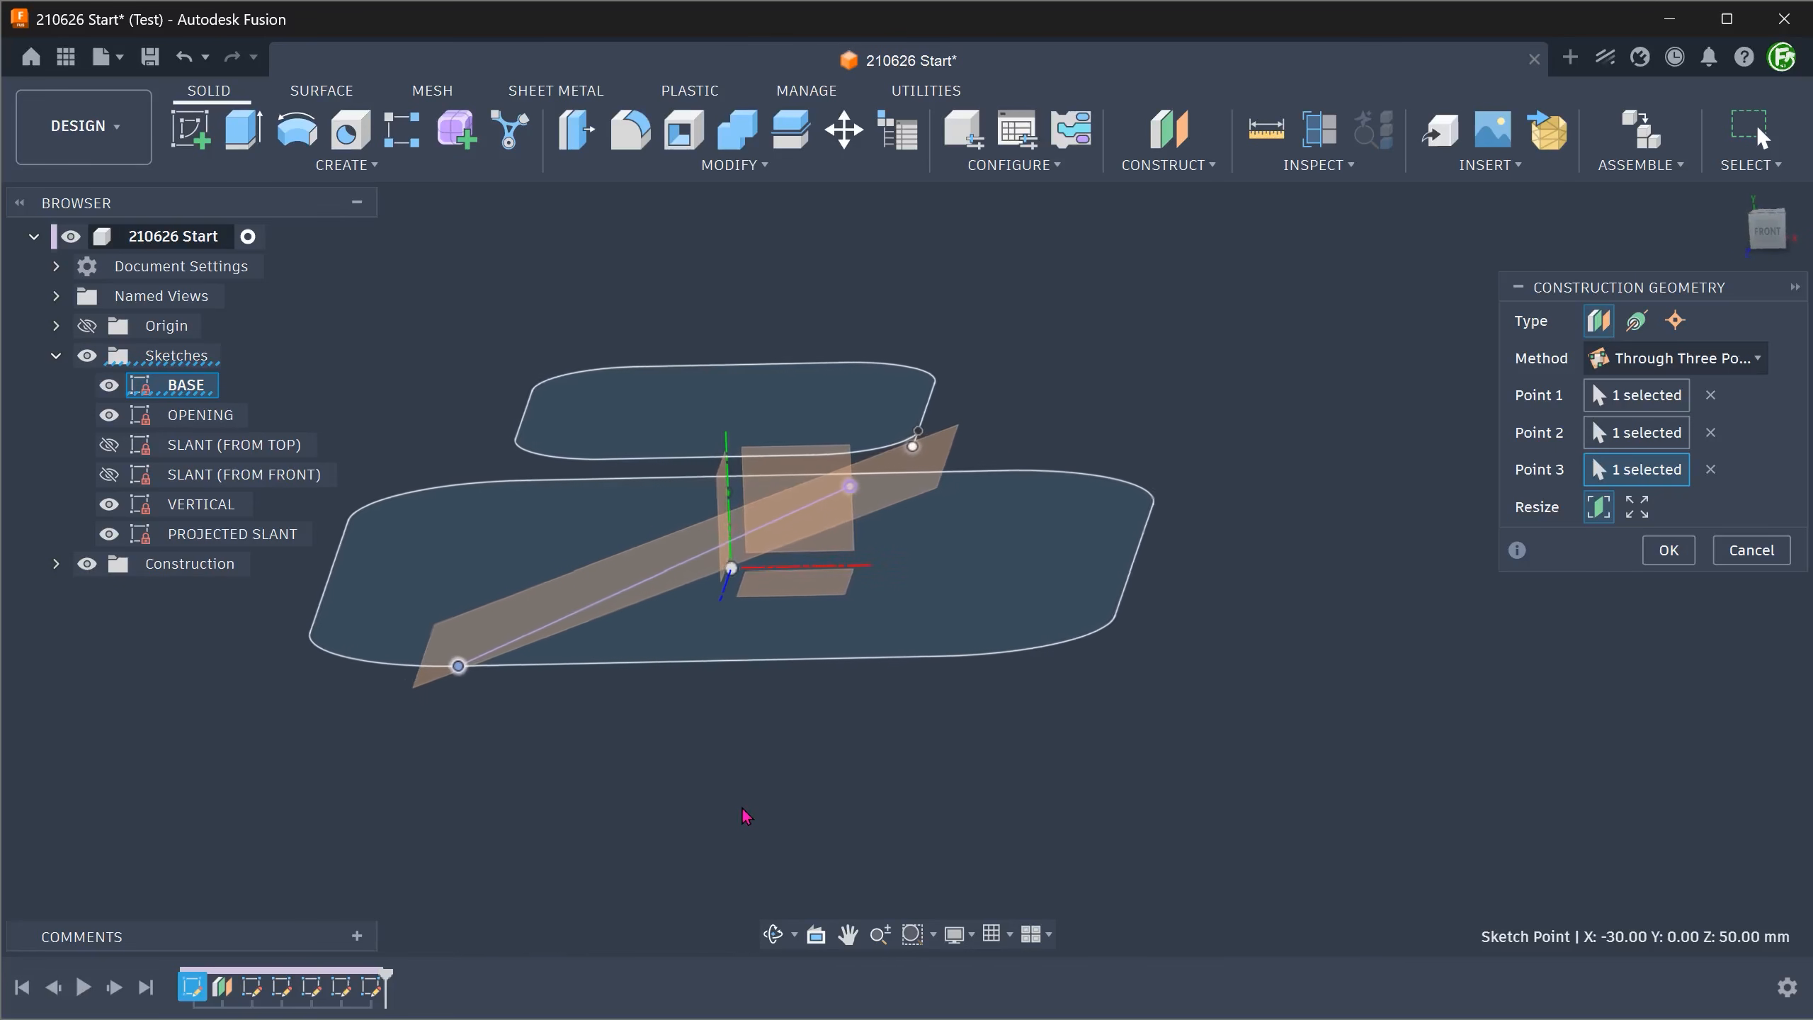
click(1668, 549)
Step: Create a sketch on the new three-point construction plane
mouse_move(802, 757)
shift+middle_down()
mouse_move(756, 765)
mouse_move(789, 757)
shift+middle_up()
right_click(978, 548)
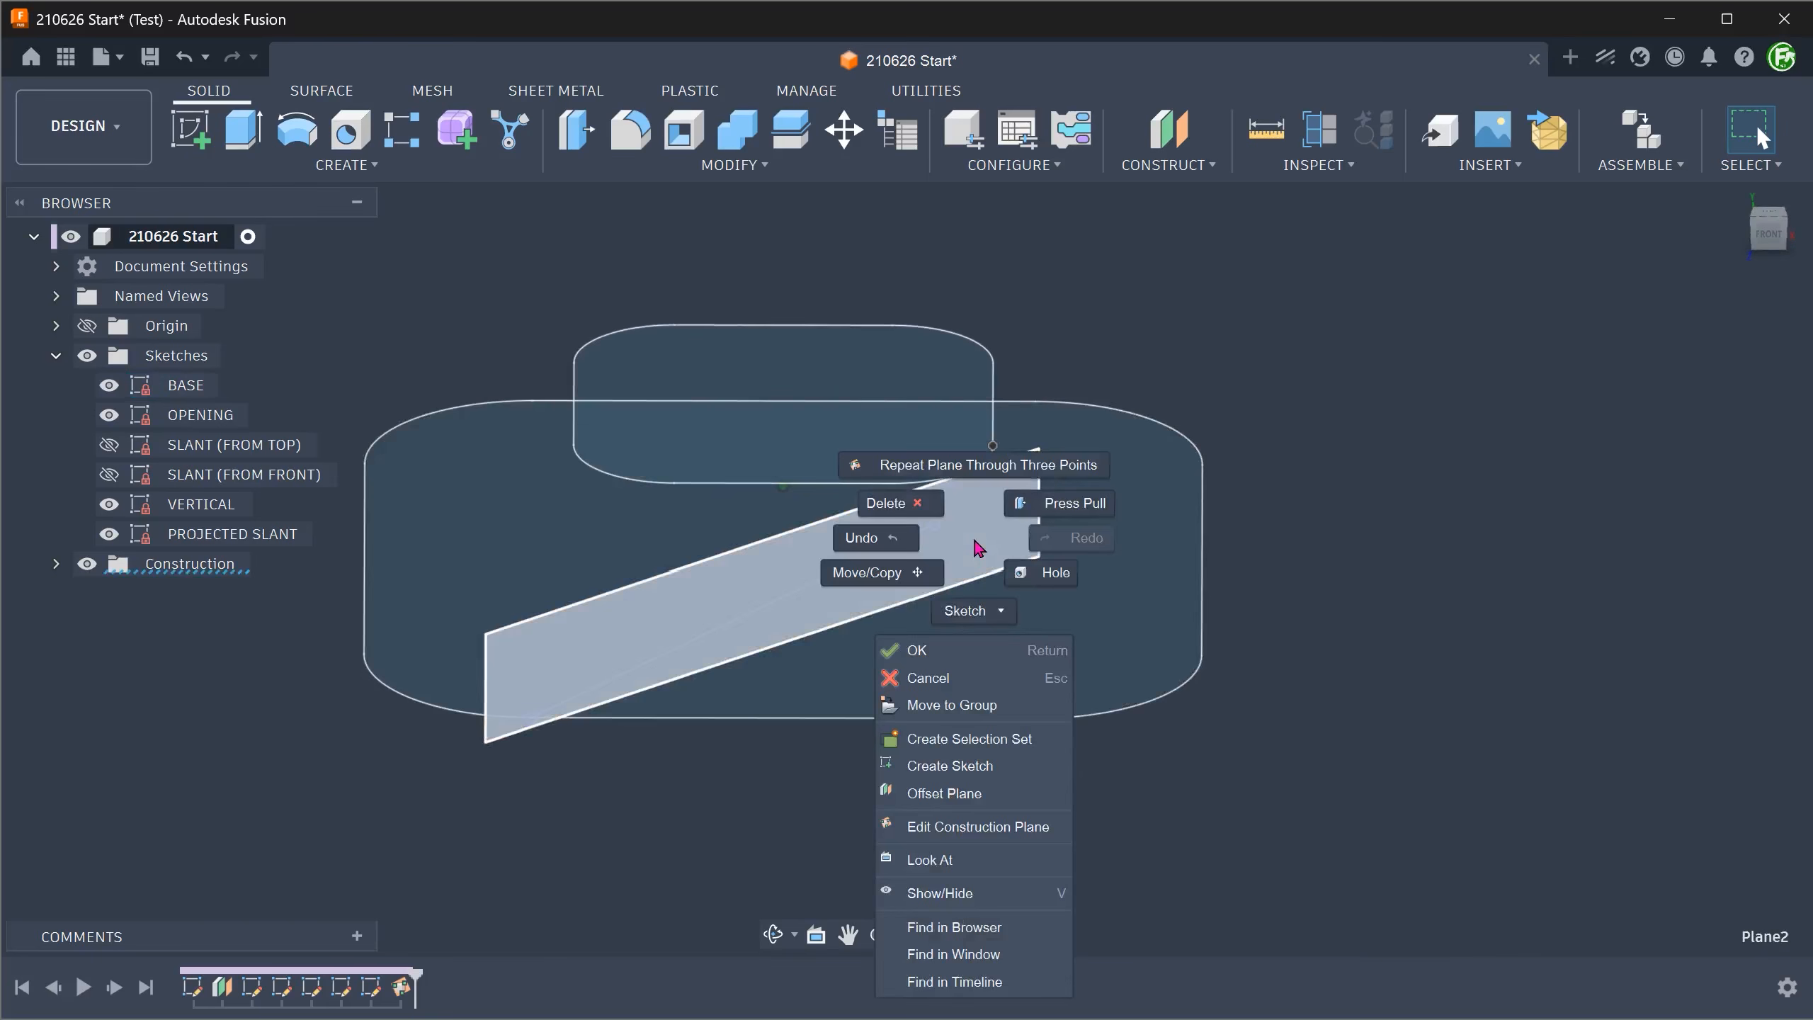
click(948, 764)
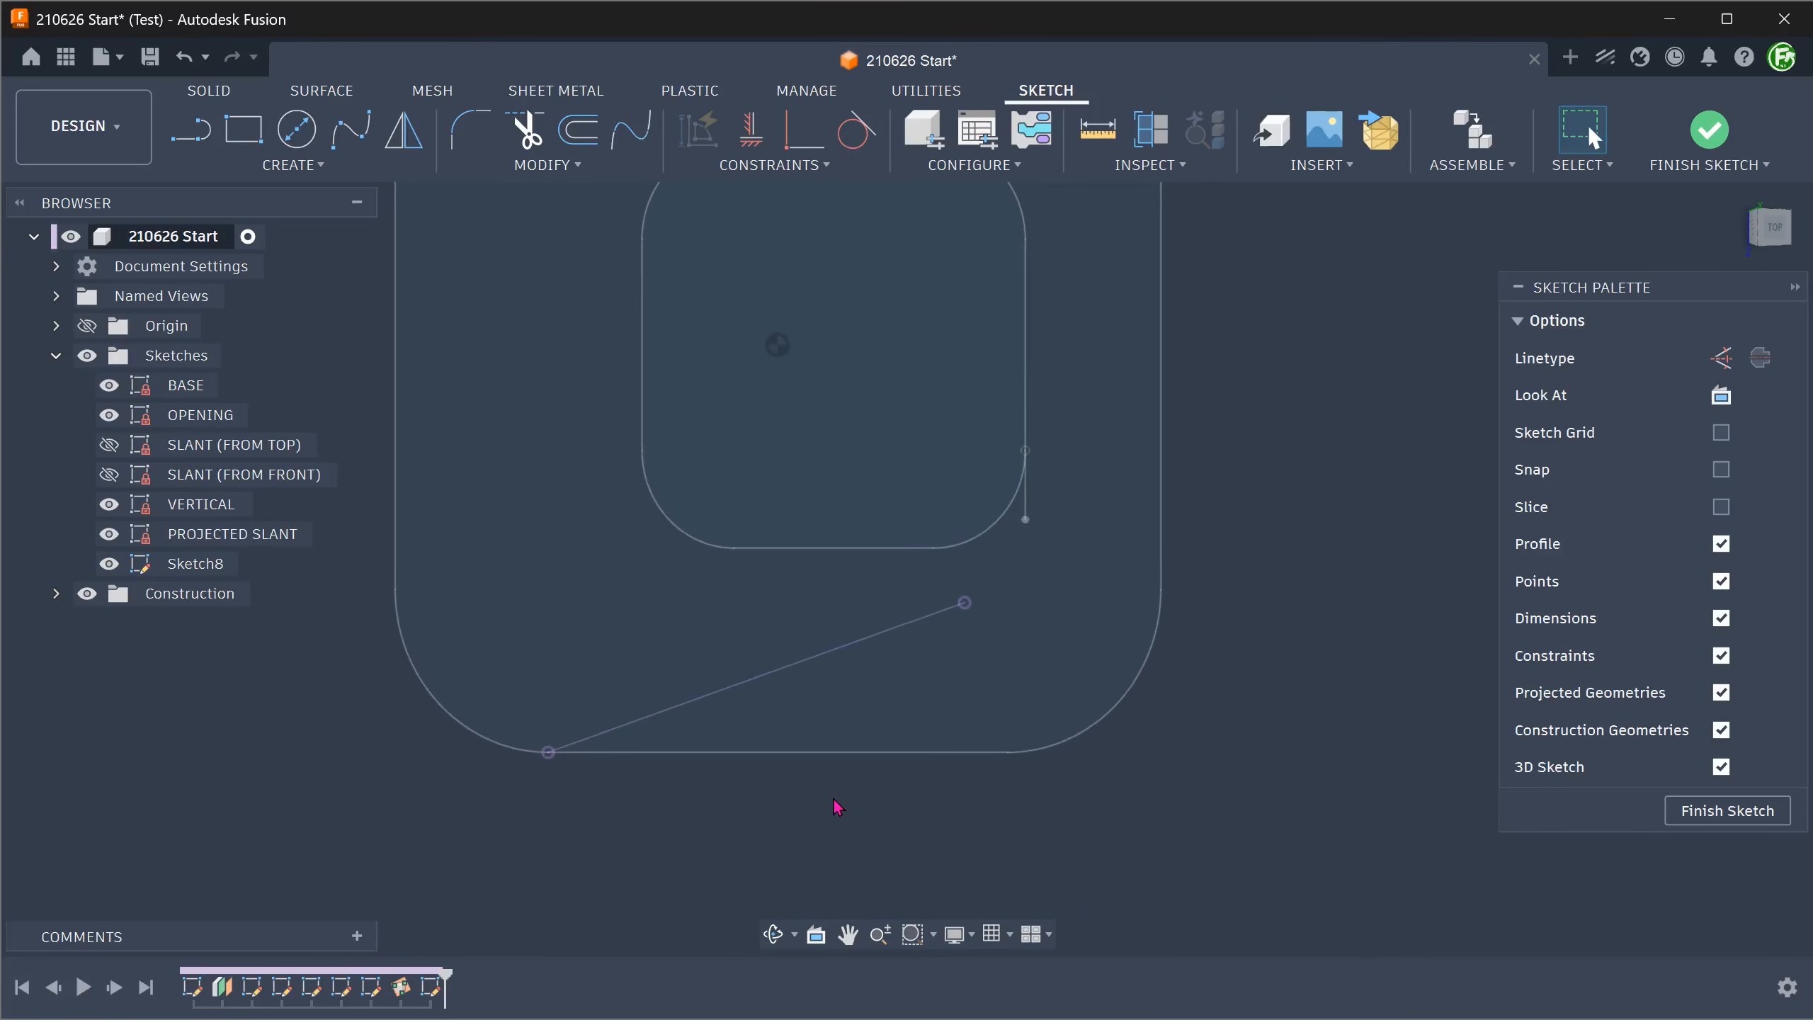
Step: Project the PROJECTED SLANT and VERTICAL lines into the sketch with projection link on, and hide their two source sketches
key(p)
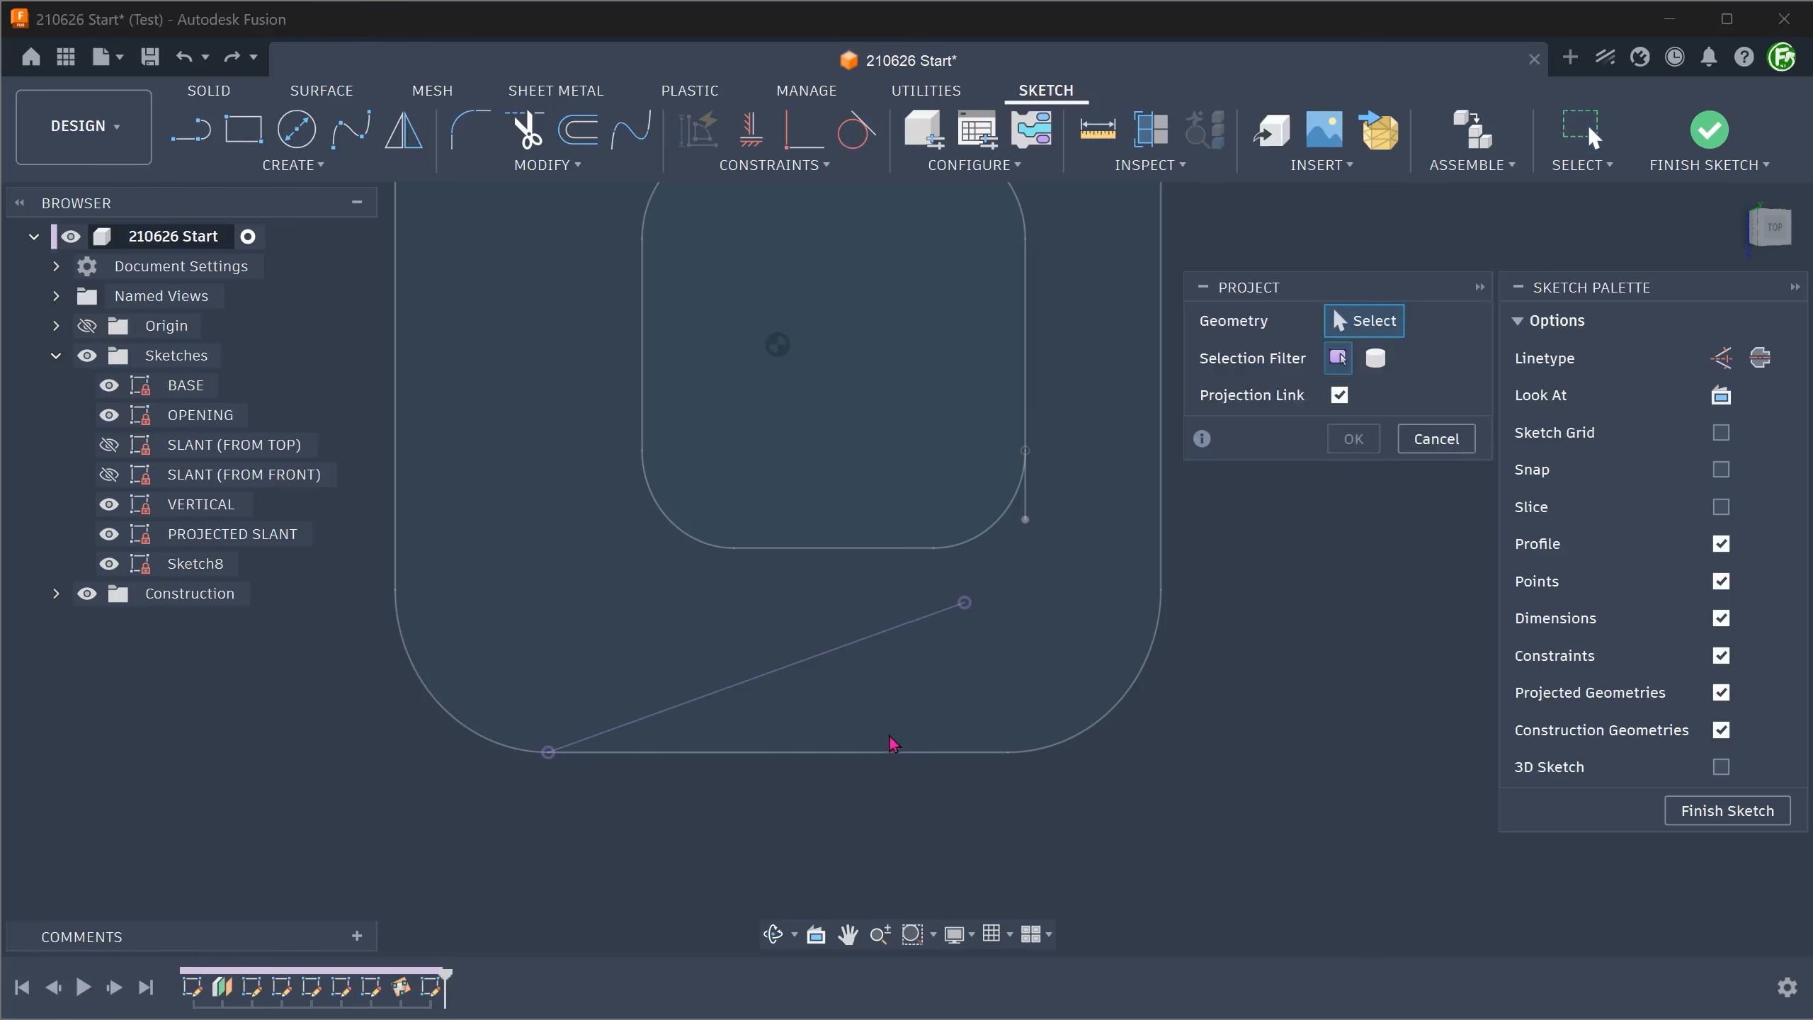
click(785, 669)
click(1027, 500)
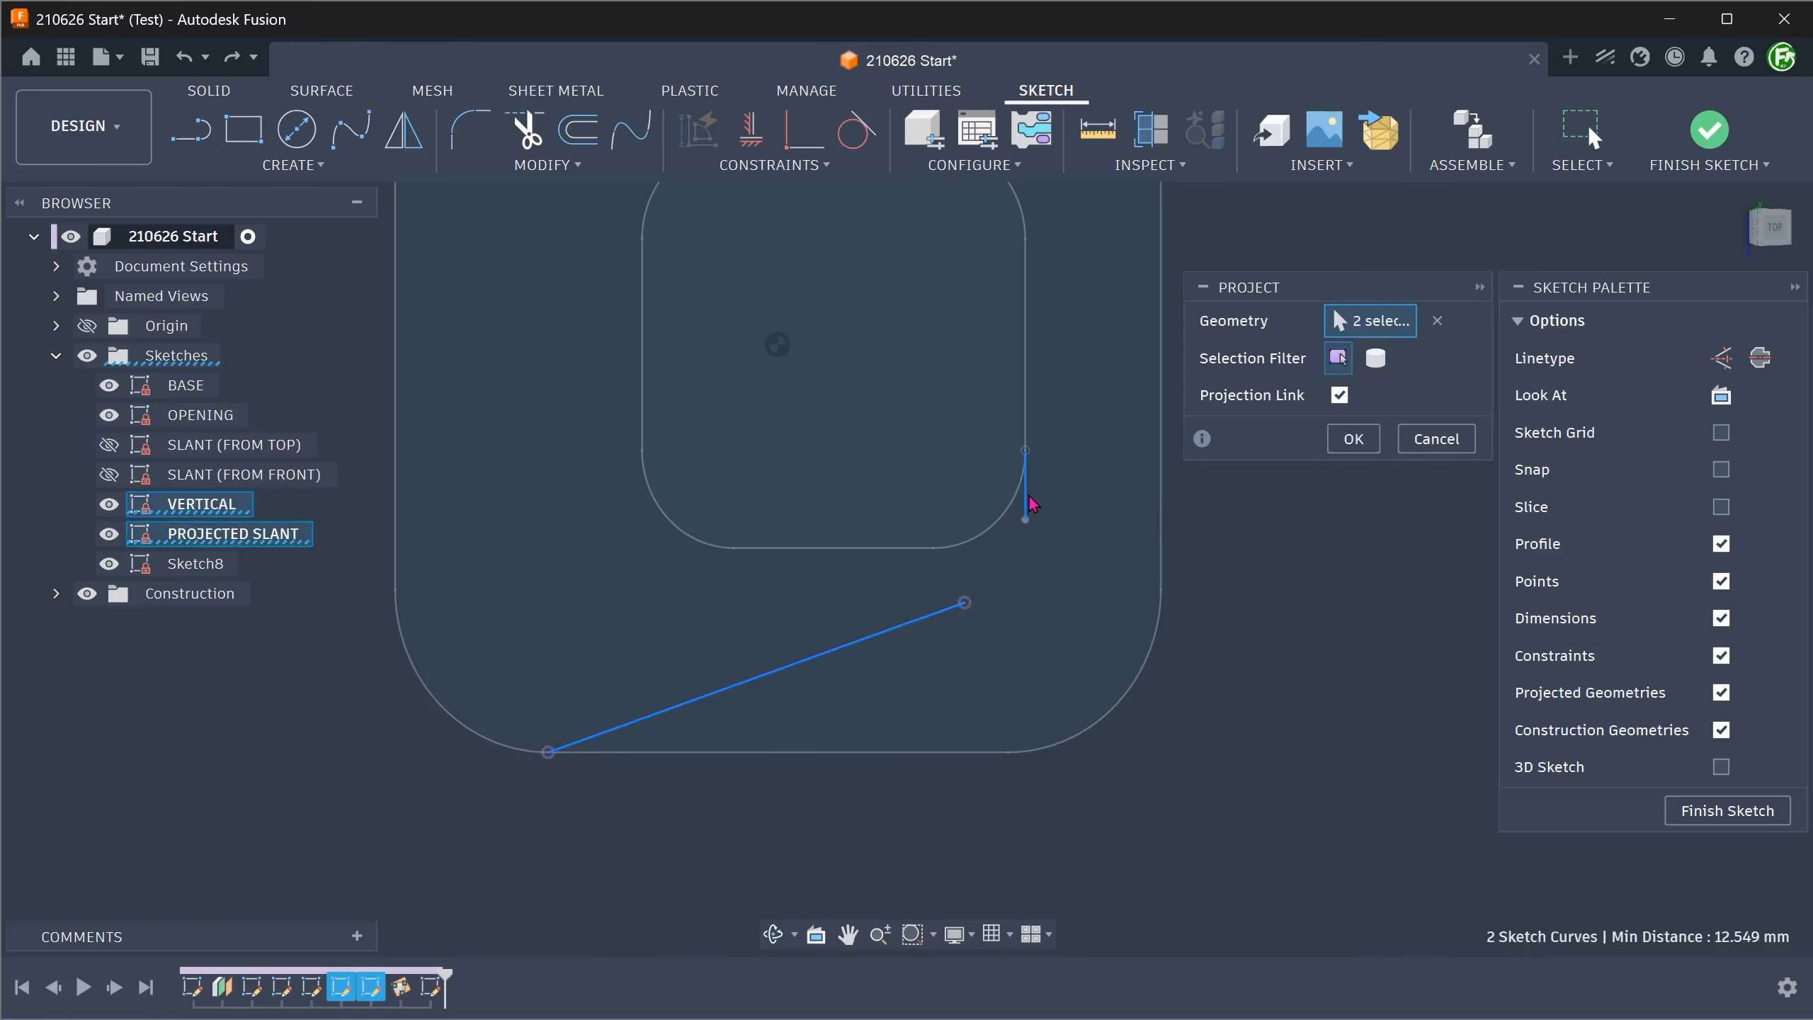
click(1349, 443)
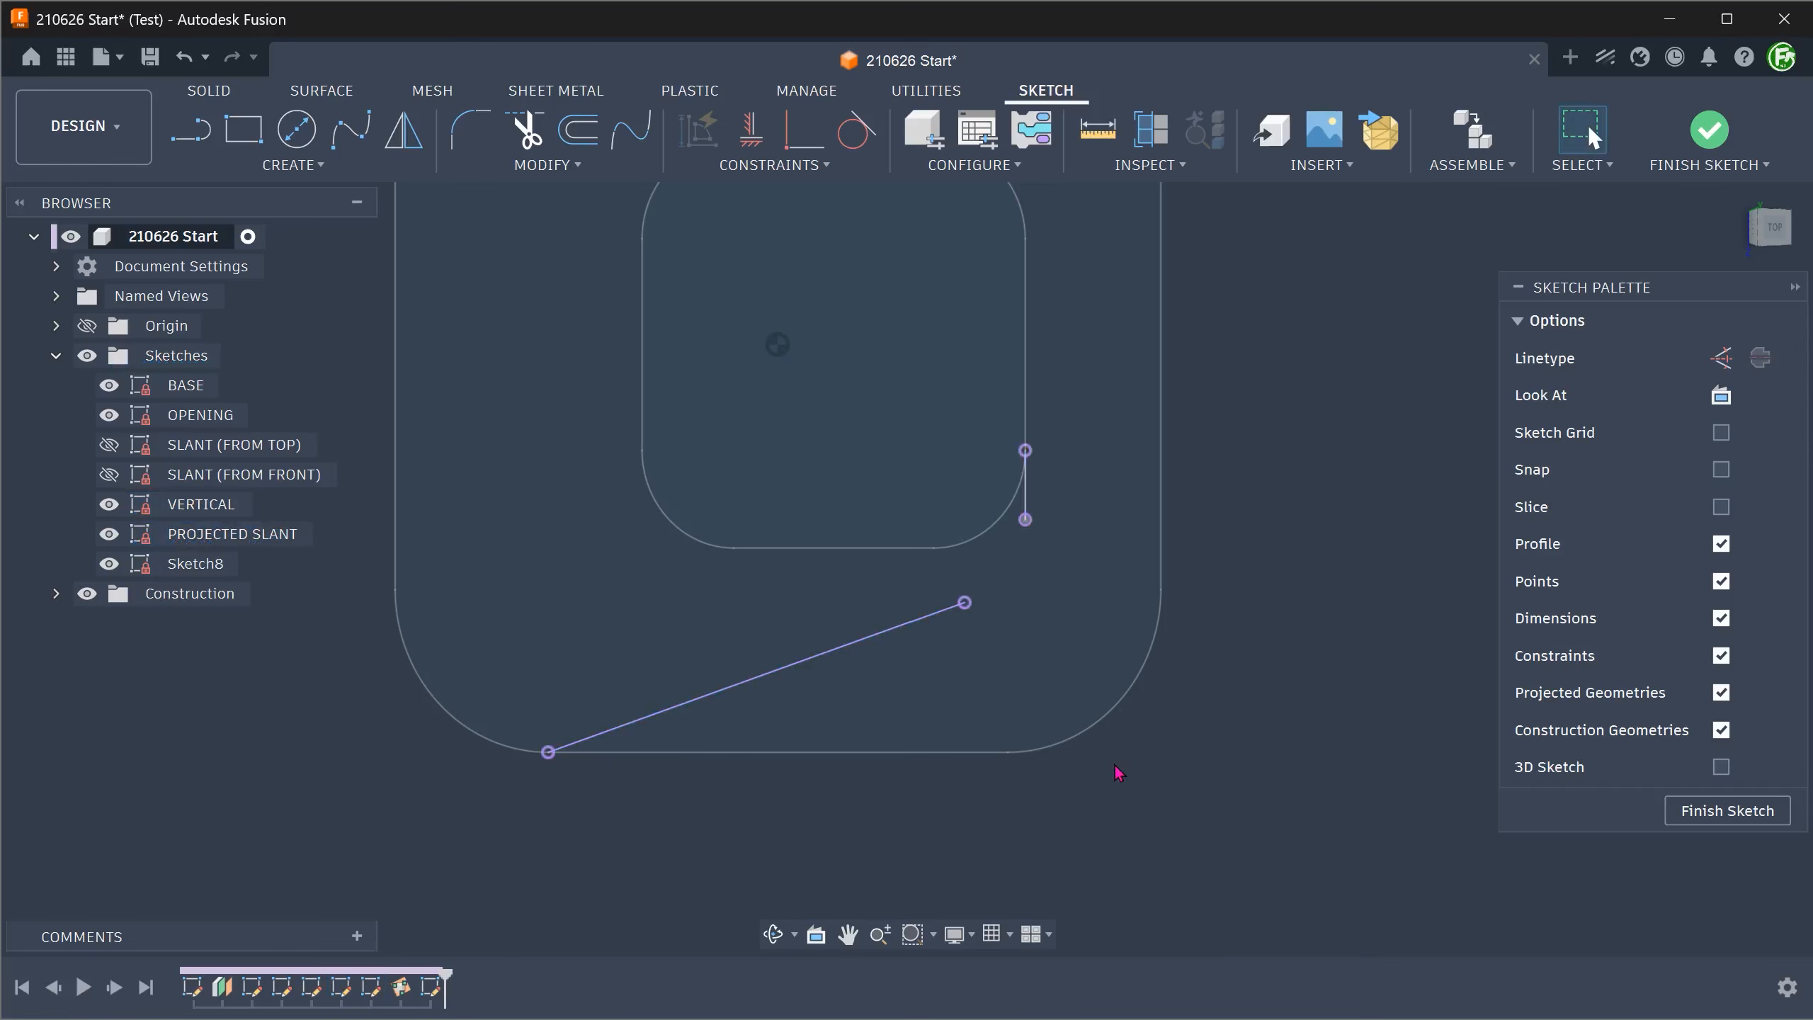
click(120, 503)
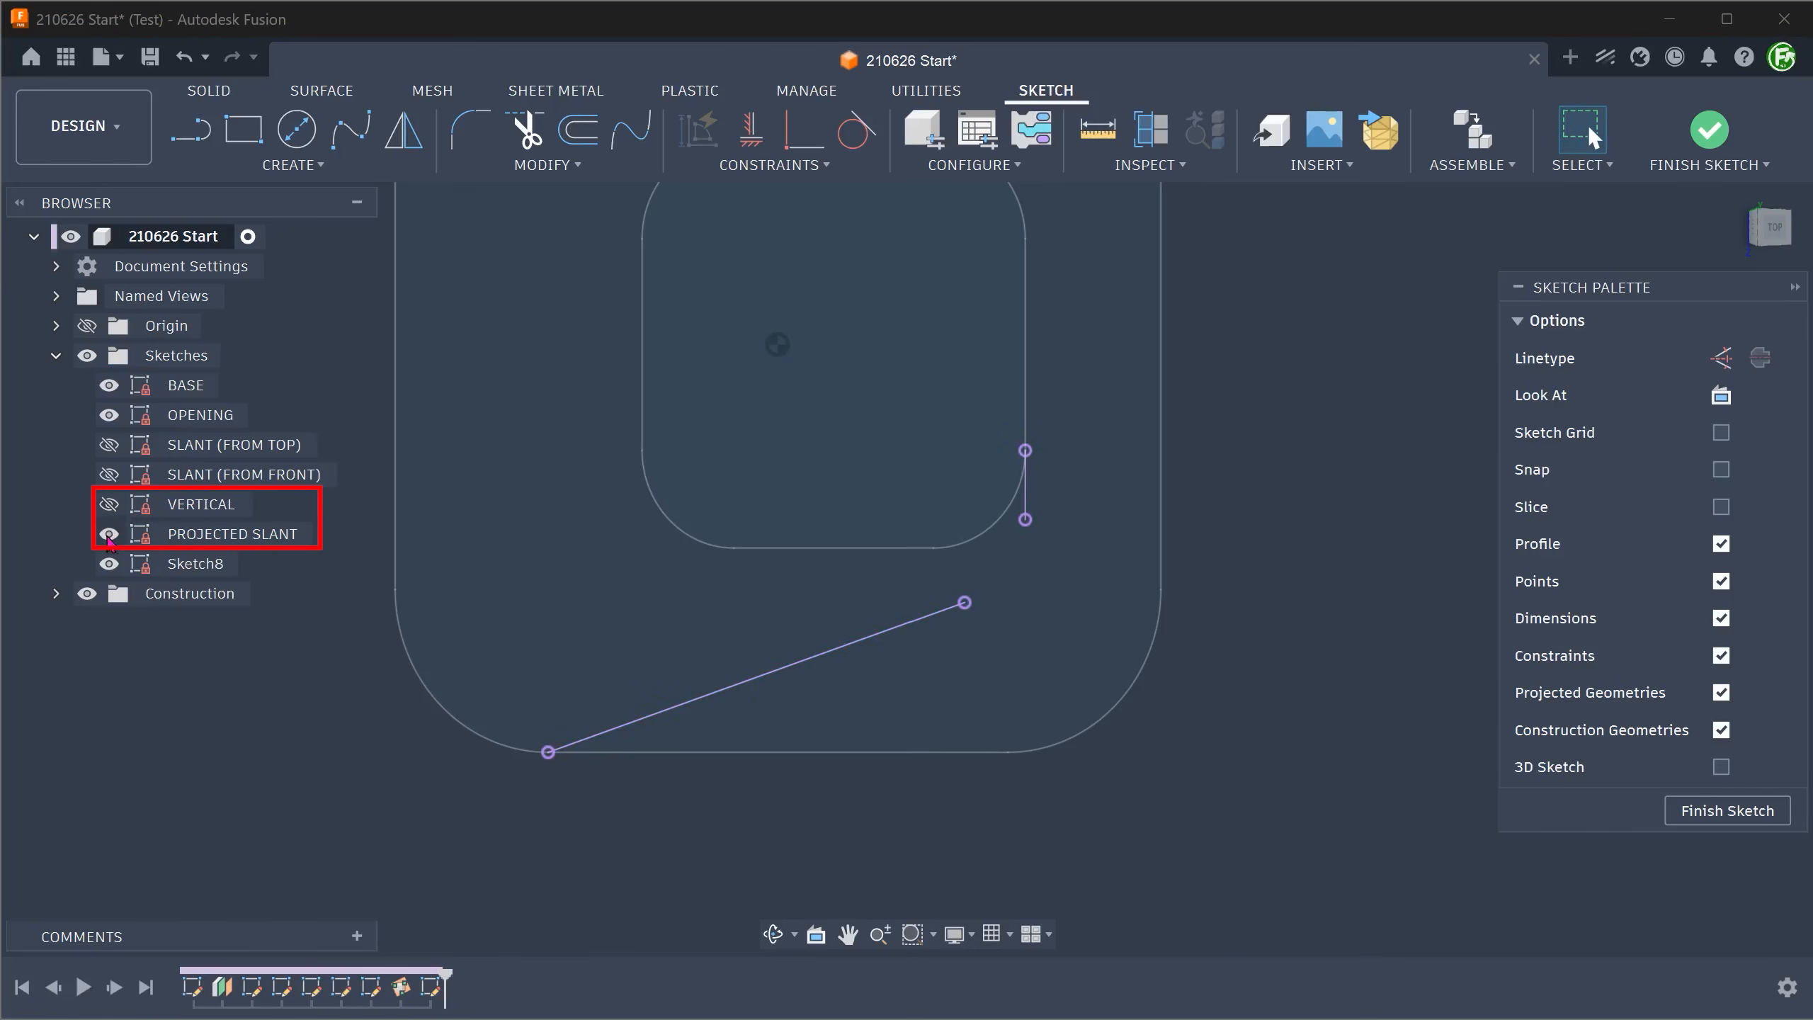
click(108, 535)
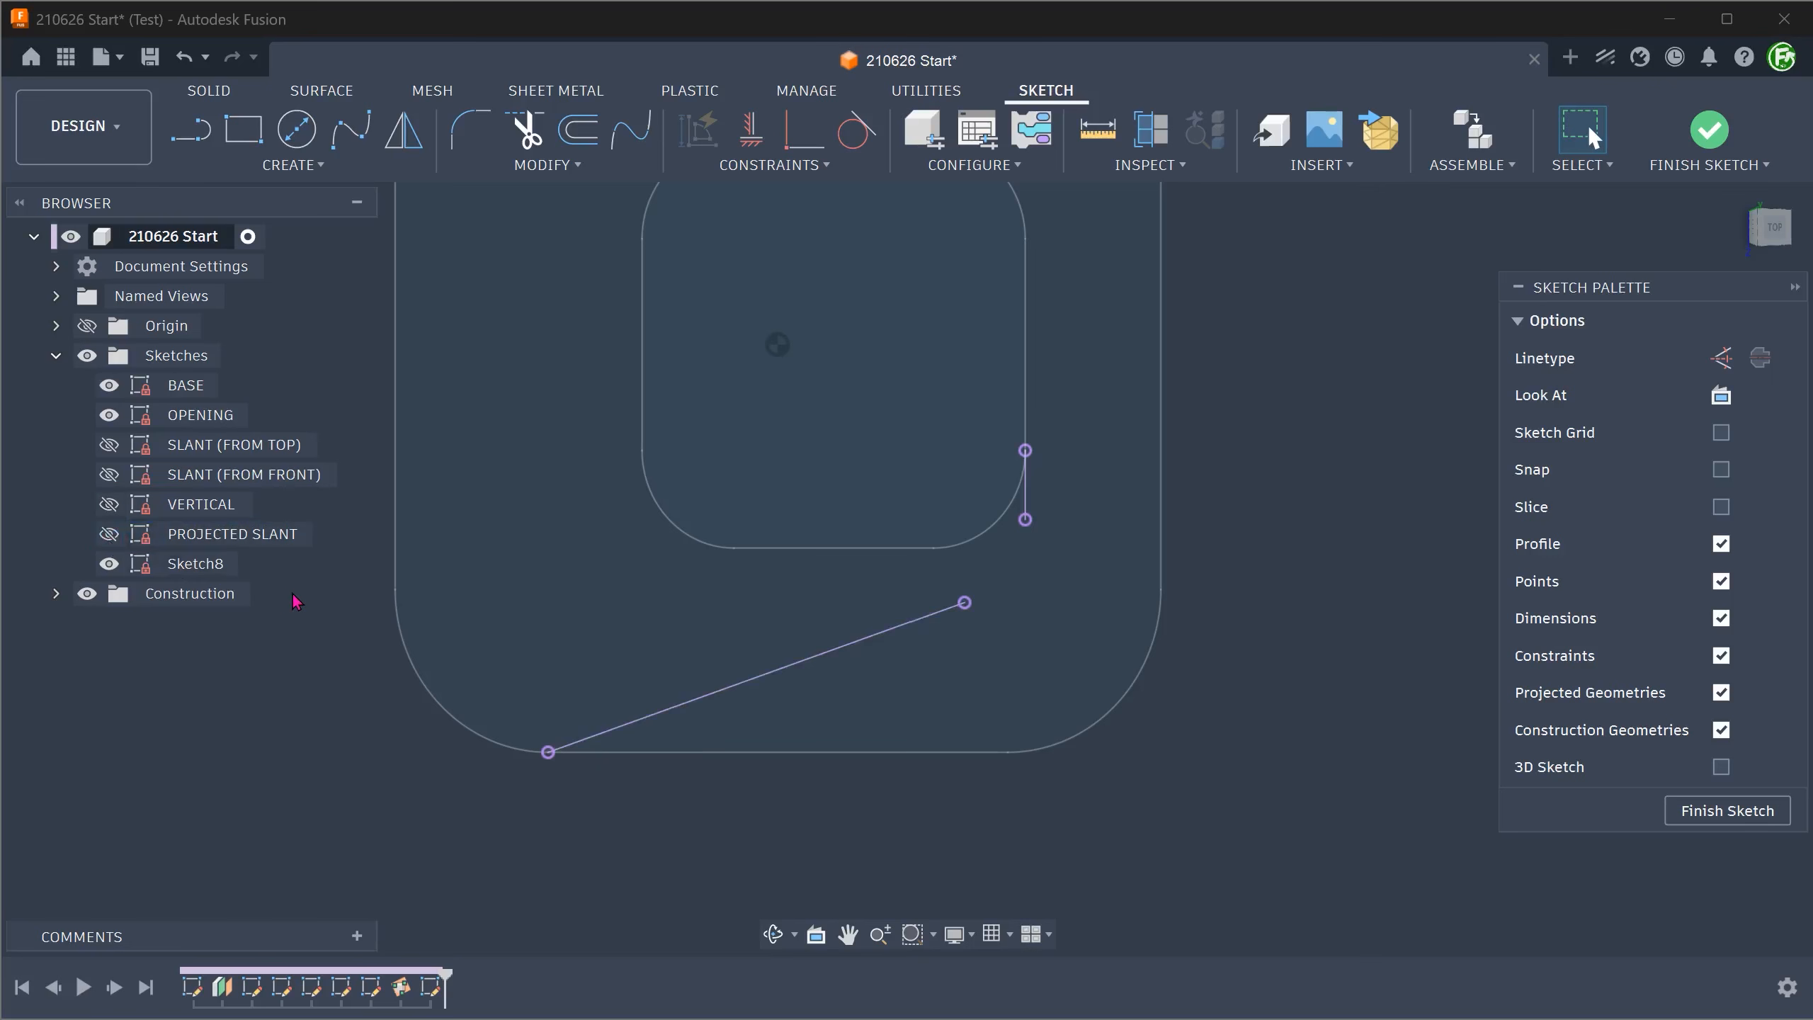
Step: Draw a fit point spline from the free end of the projected vertical line to the nearer end of the slanted line
click(261, 165)
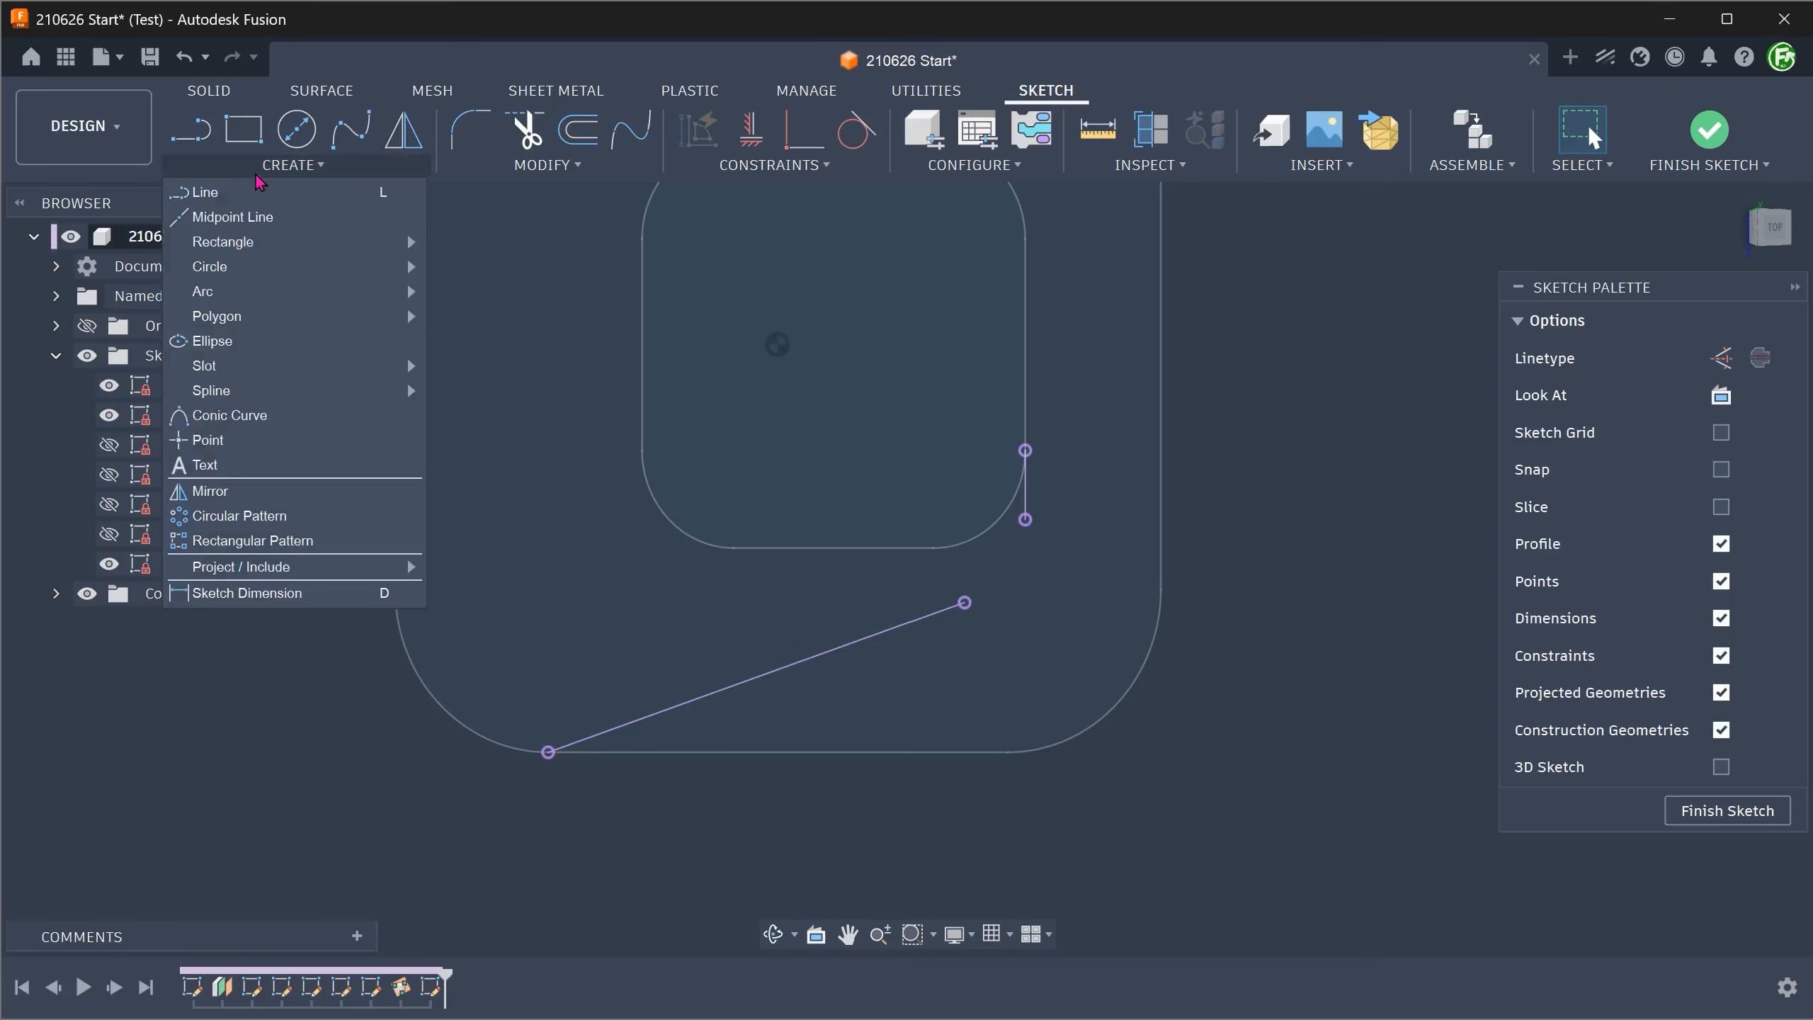
mouse_move(276, 395)
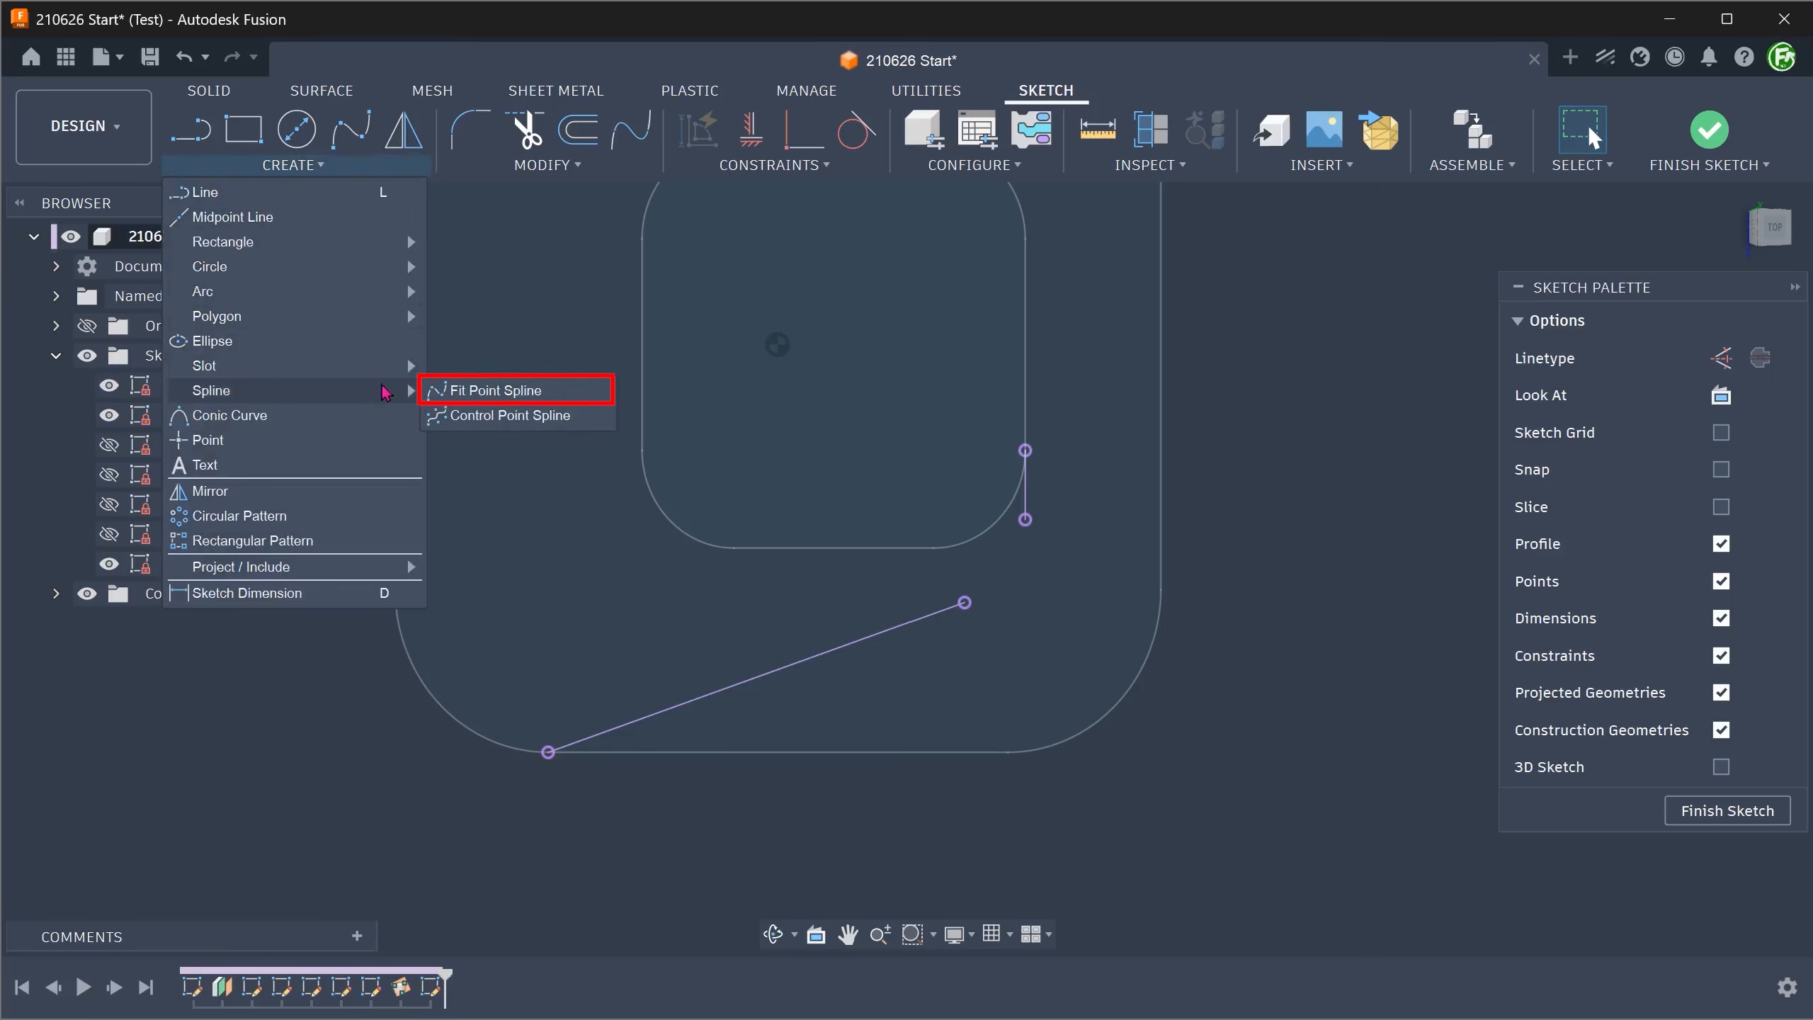
click(566, 397)
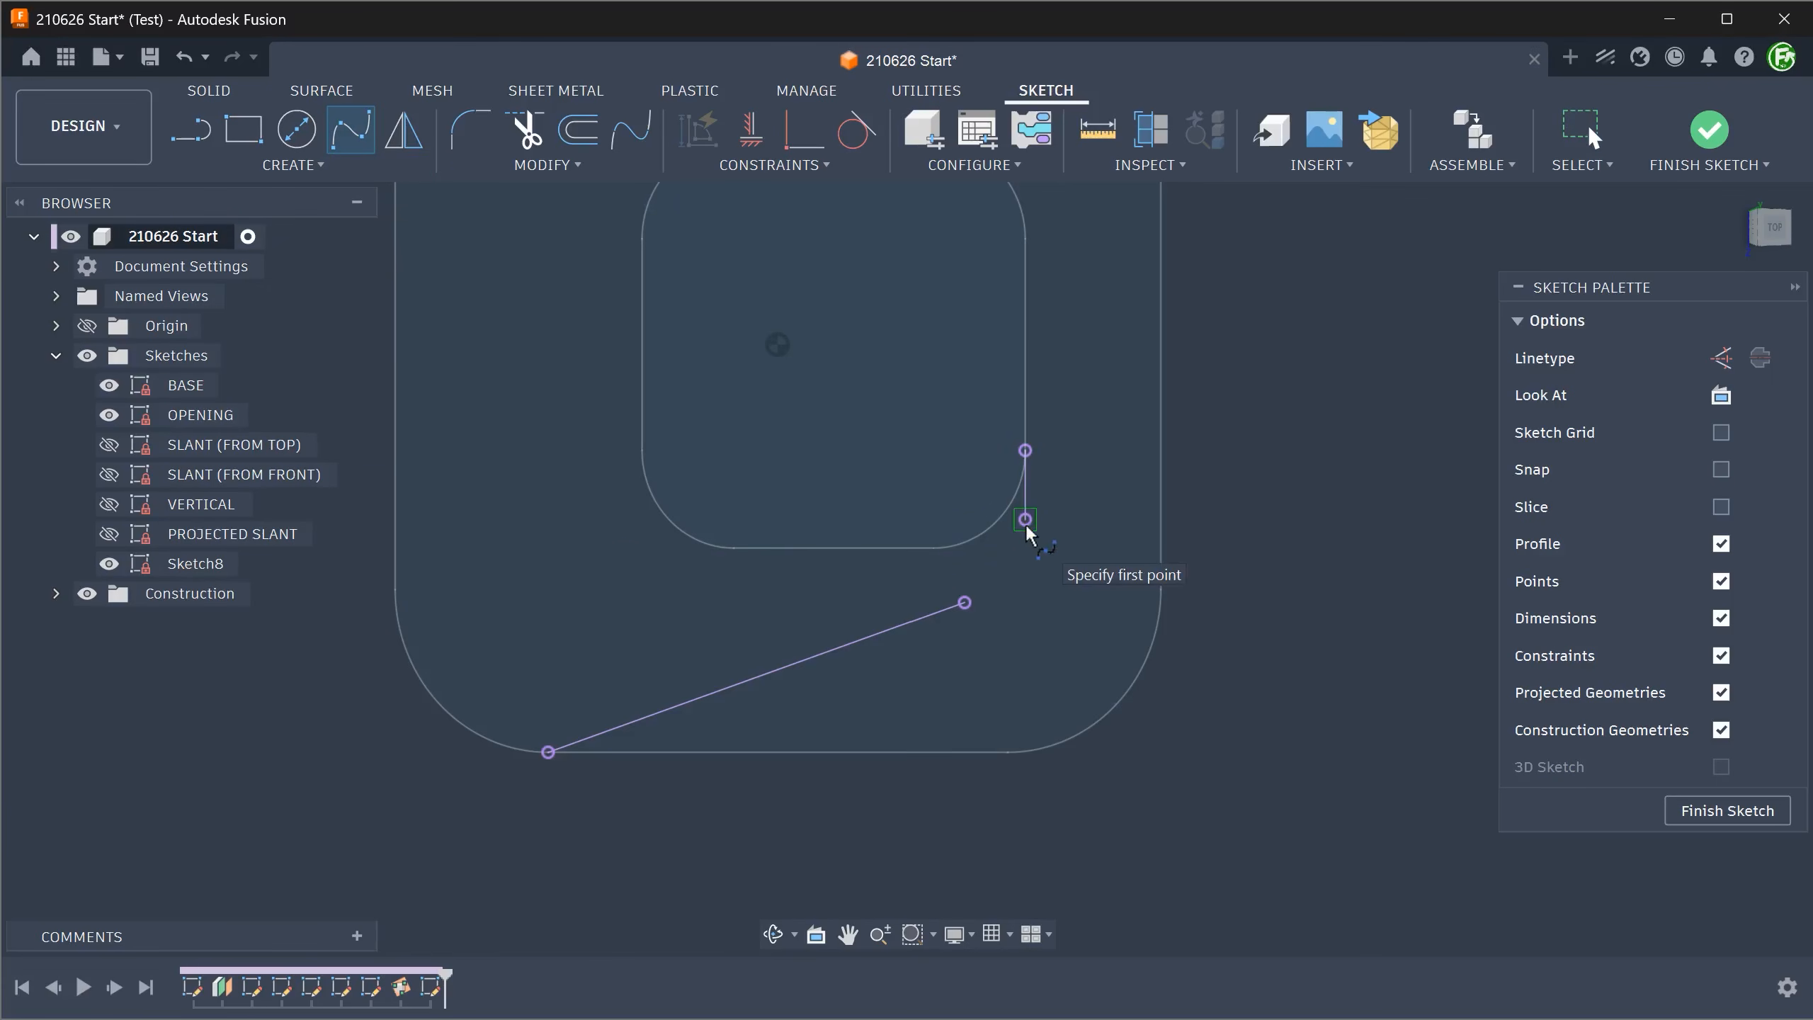
scroll(1027, 546, up, 5)
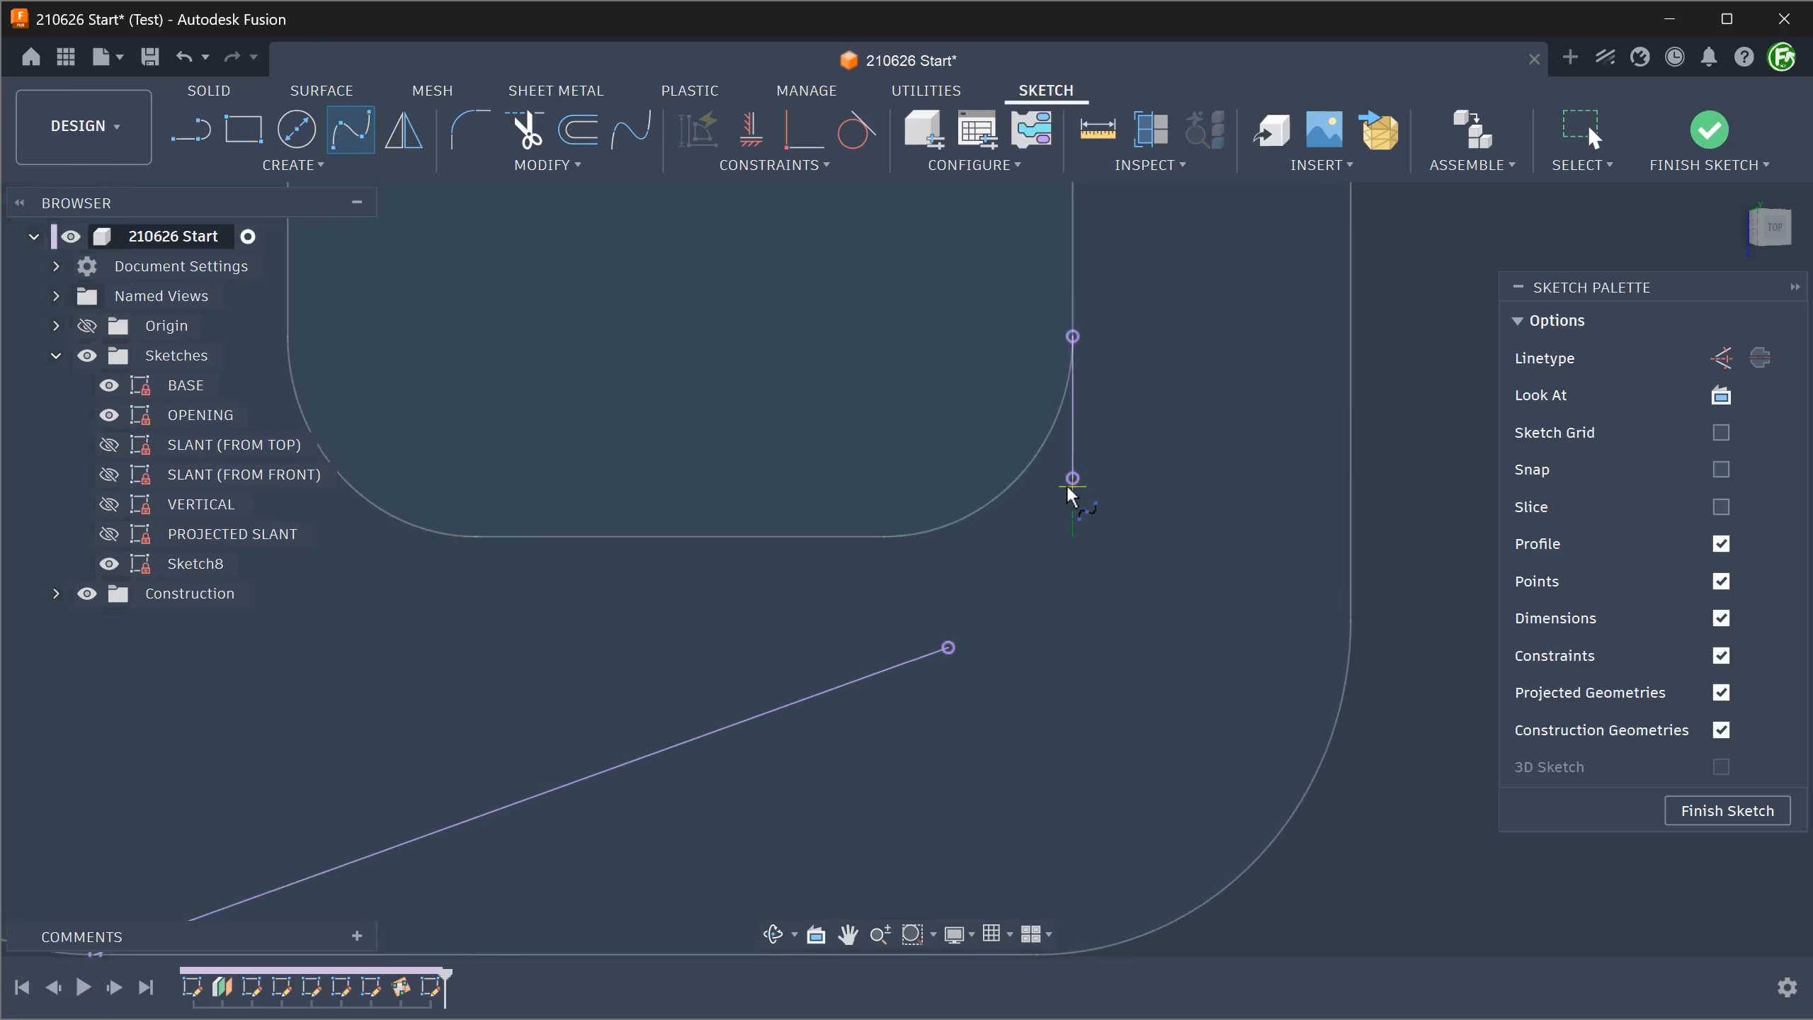
click(1073, 478)
double_click(949, 648)
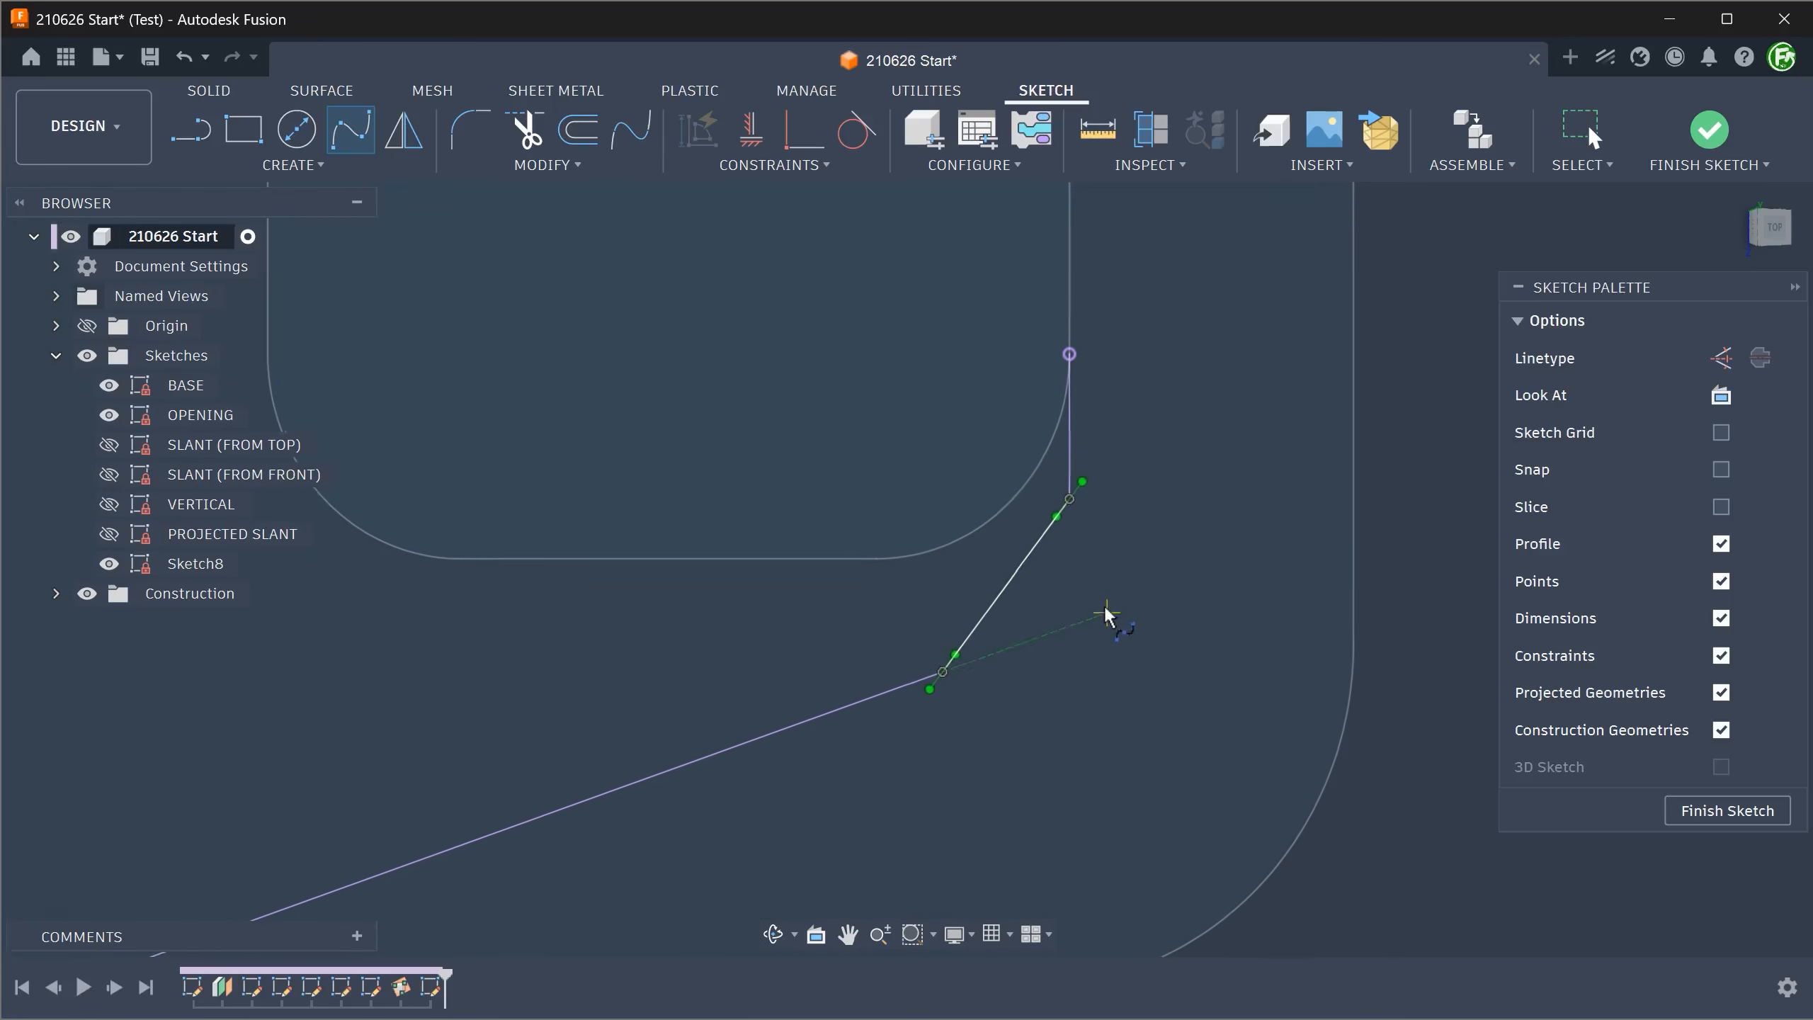
scroll(1105, 610, up, 1)
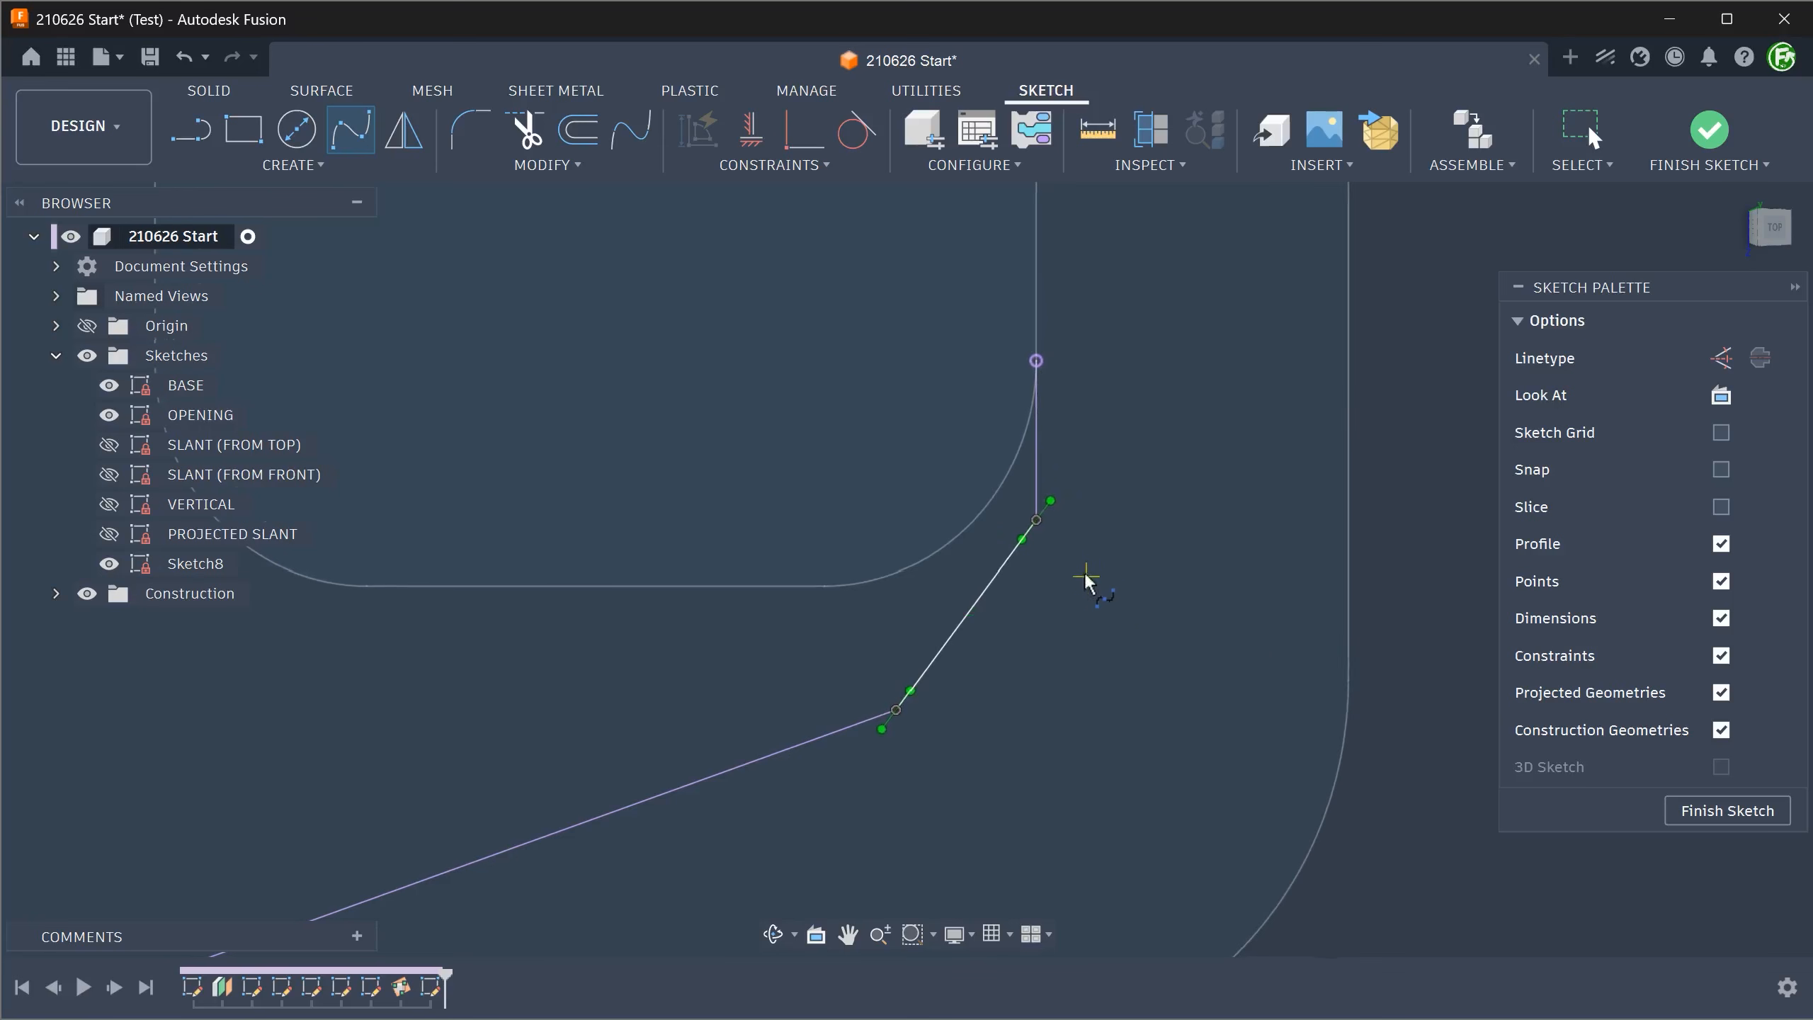
Step: Make the spline tangent to both the projected vertical line and the slanted line, and finish the sketch
click(725, 170)
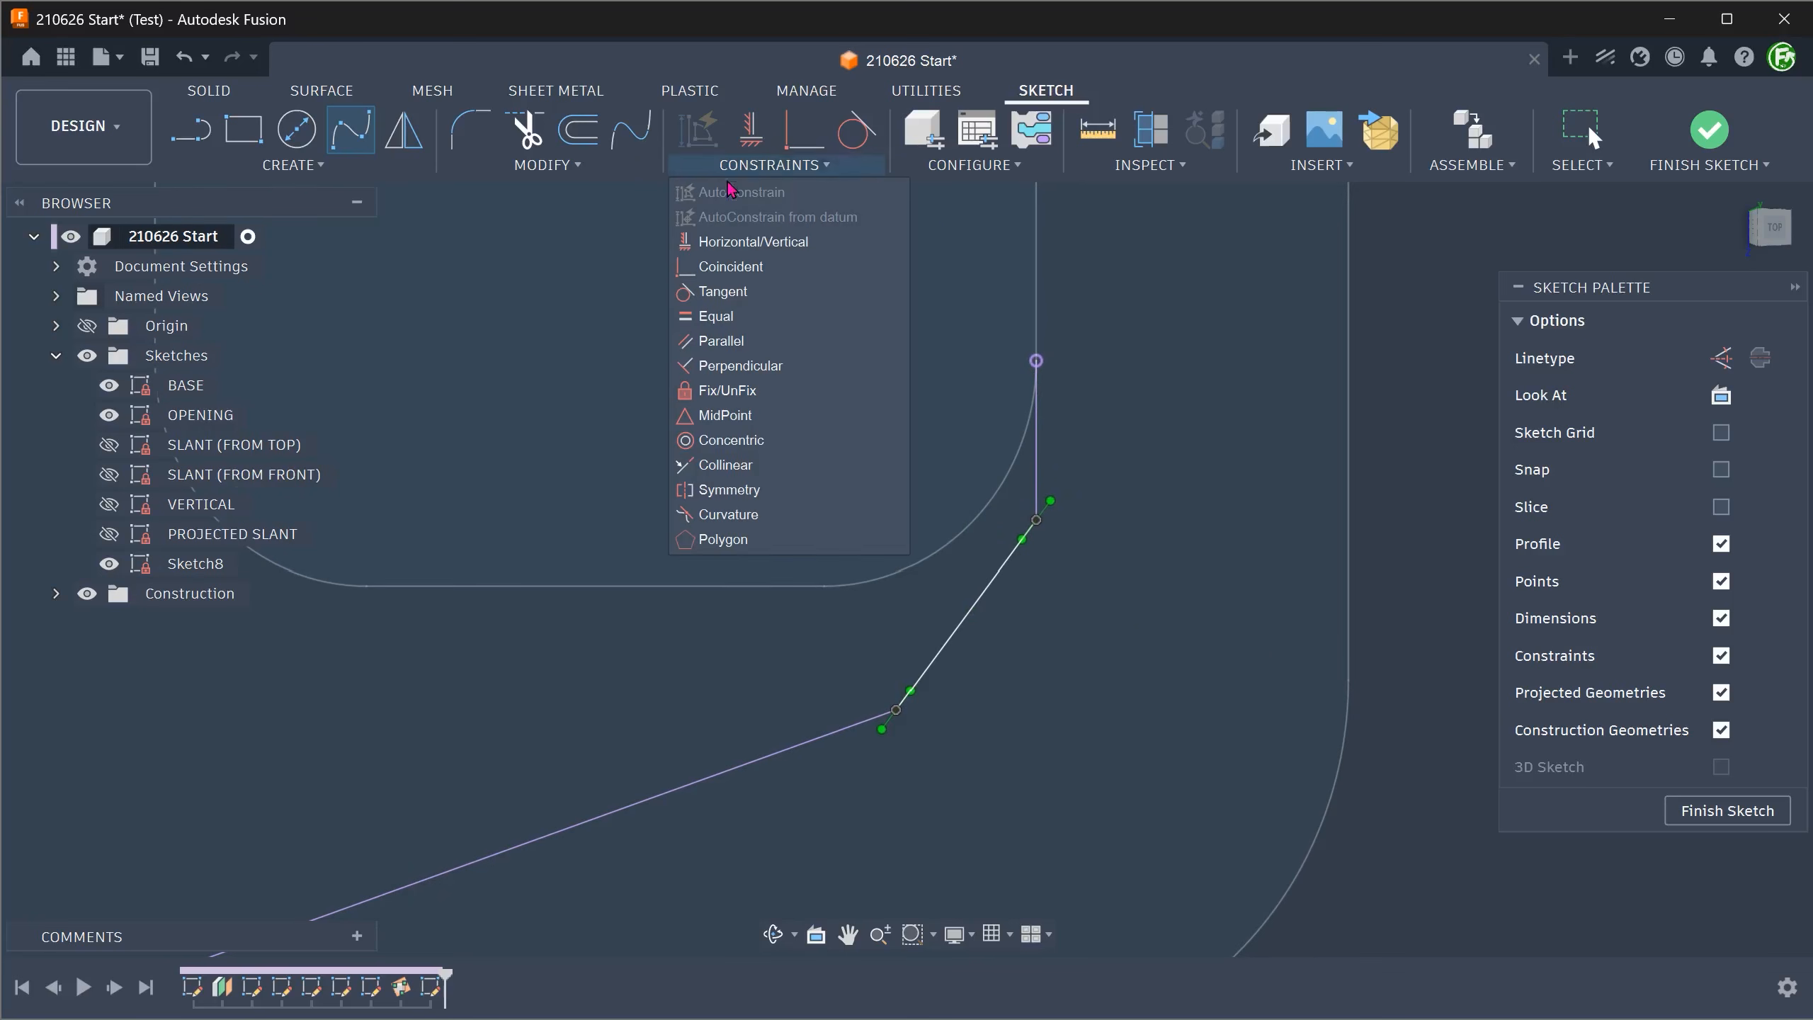
click(756, 299)
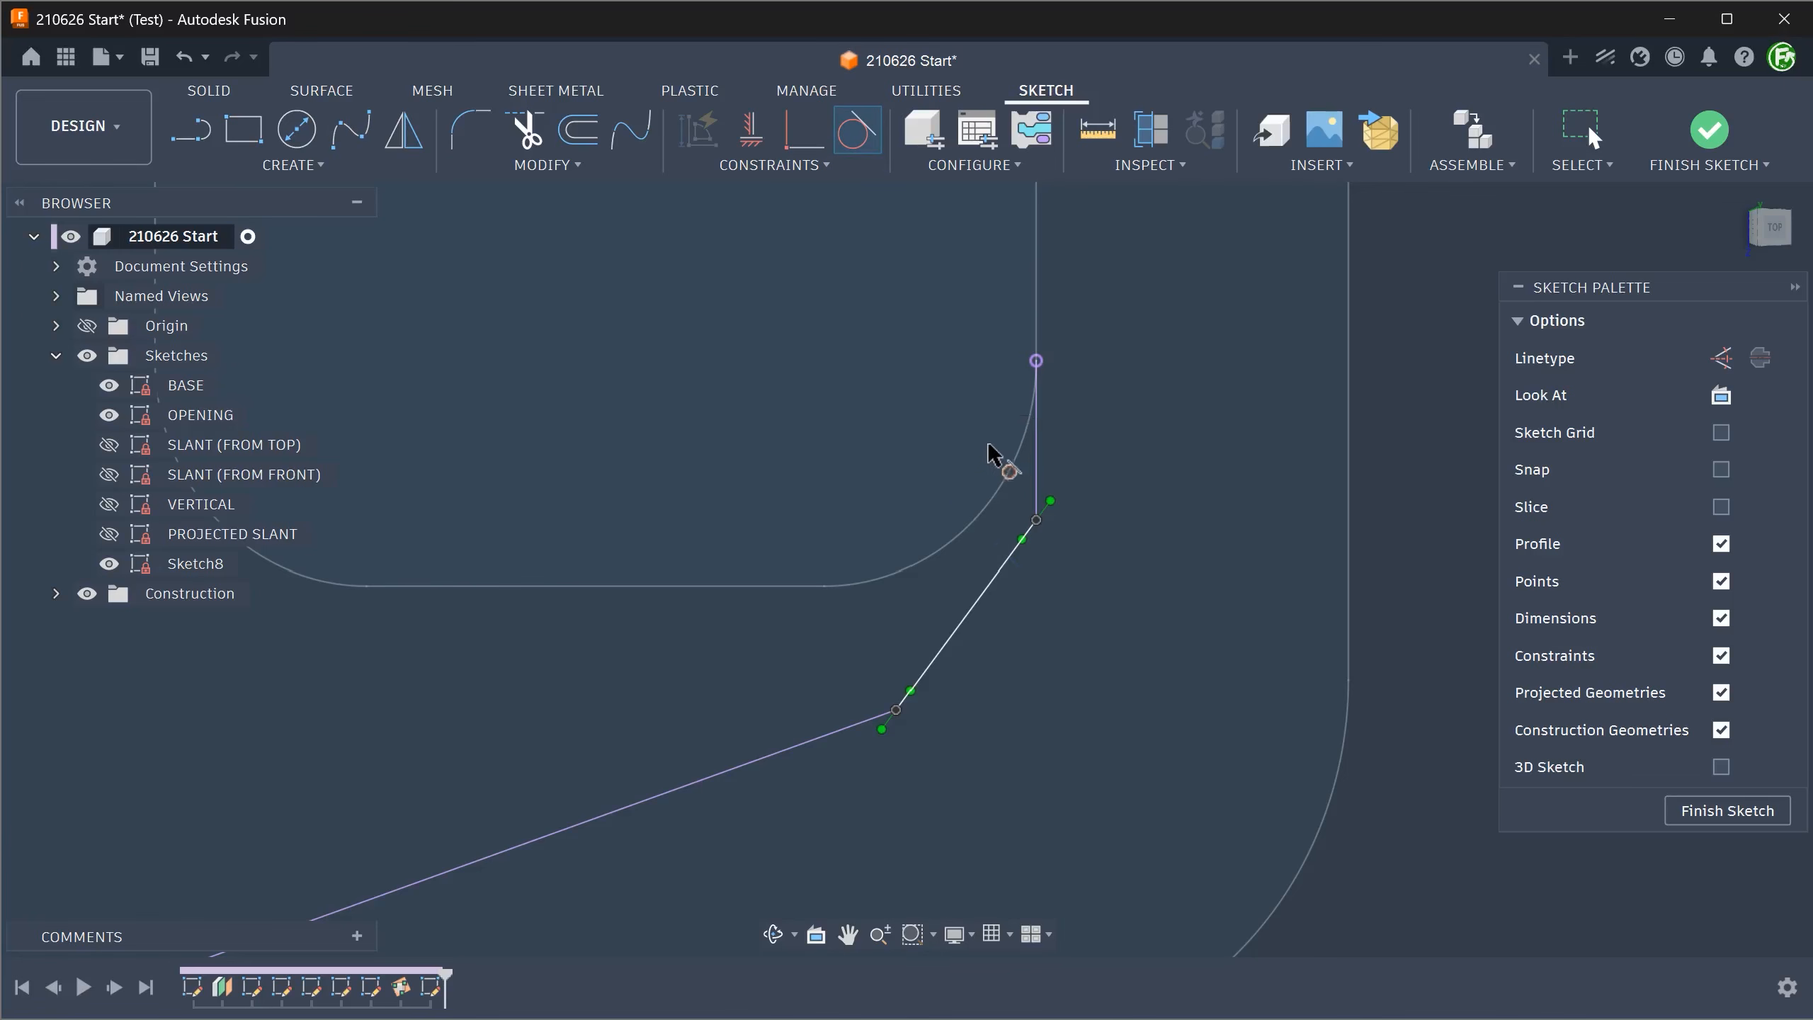
click(1038, 485)
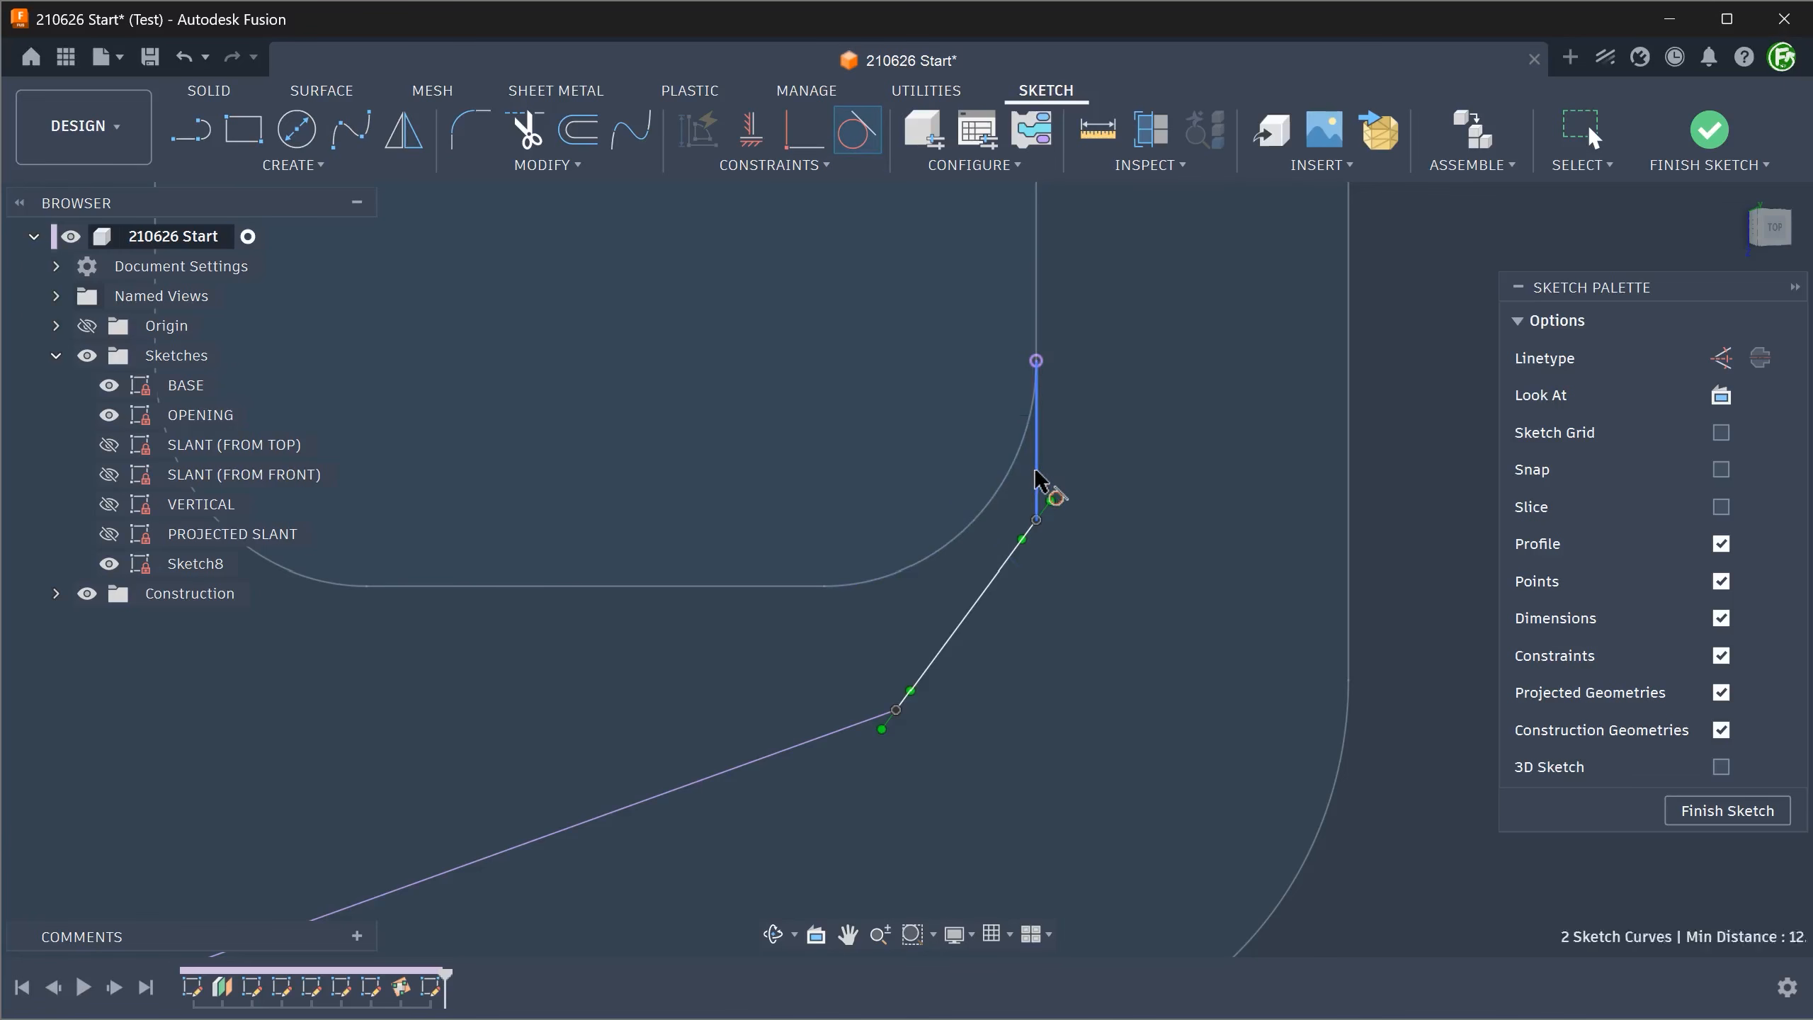
click(1013, 563)
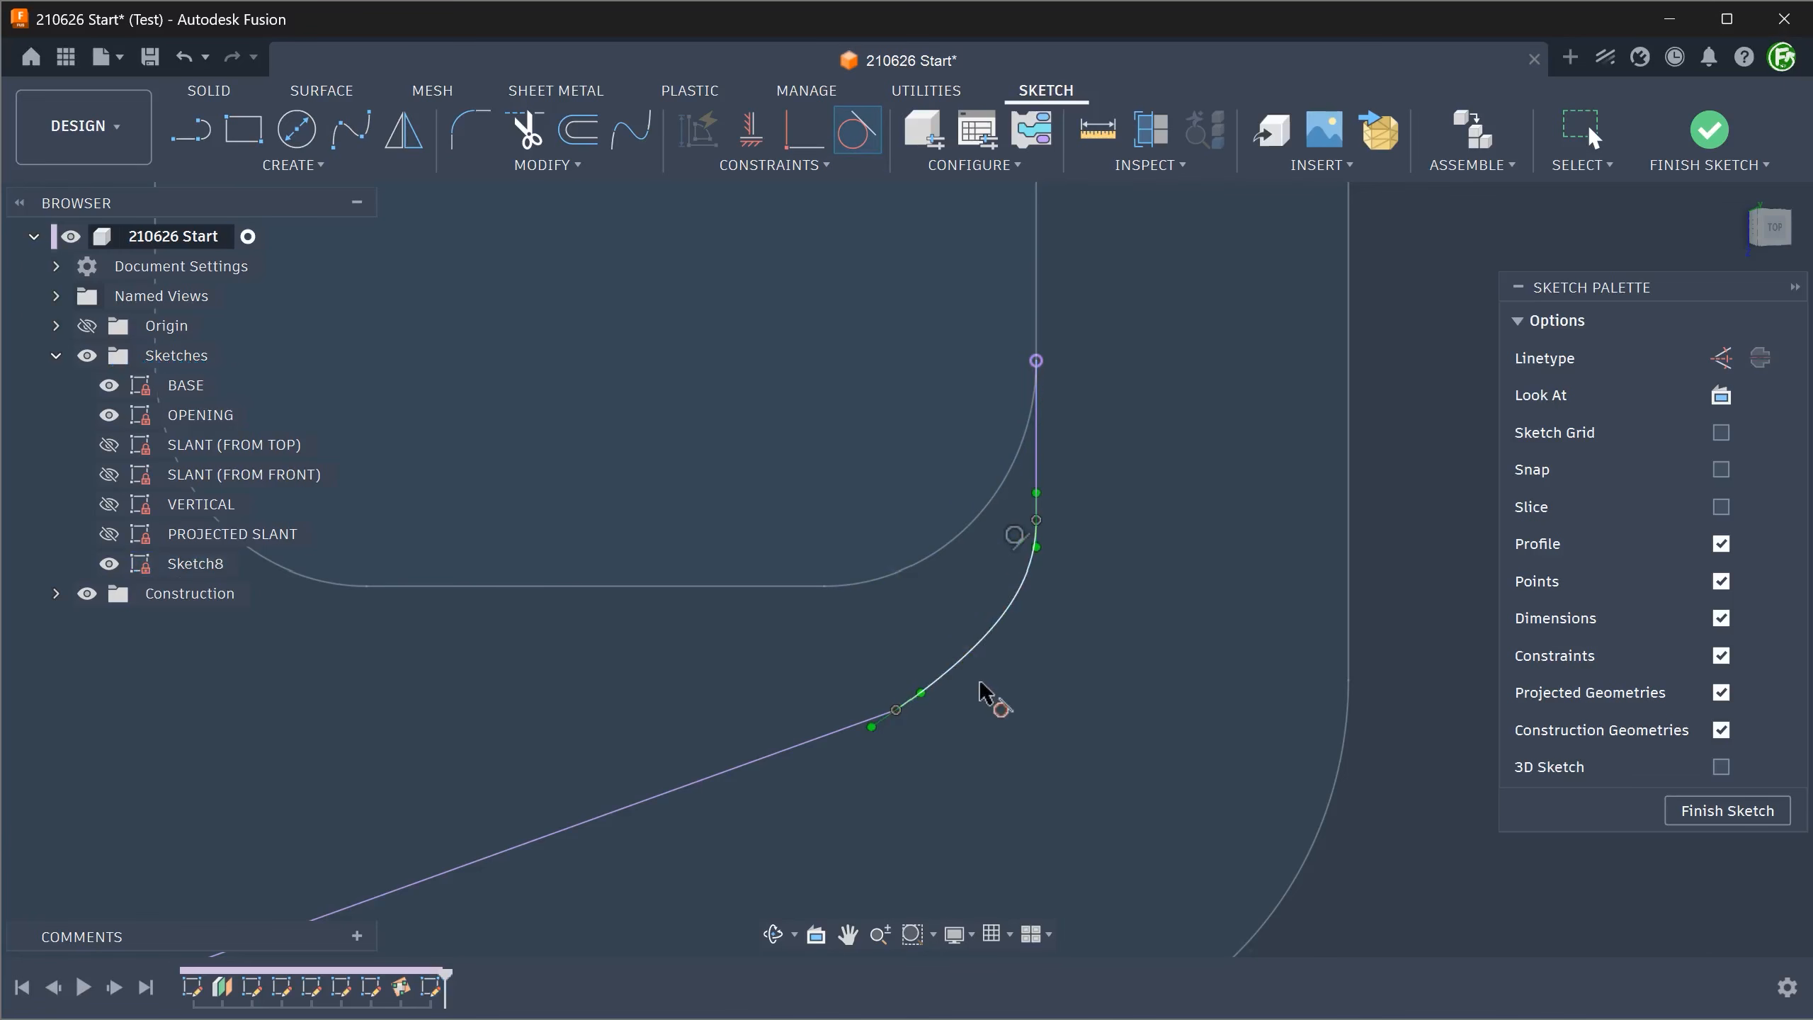
click(850, 738)
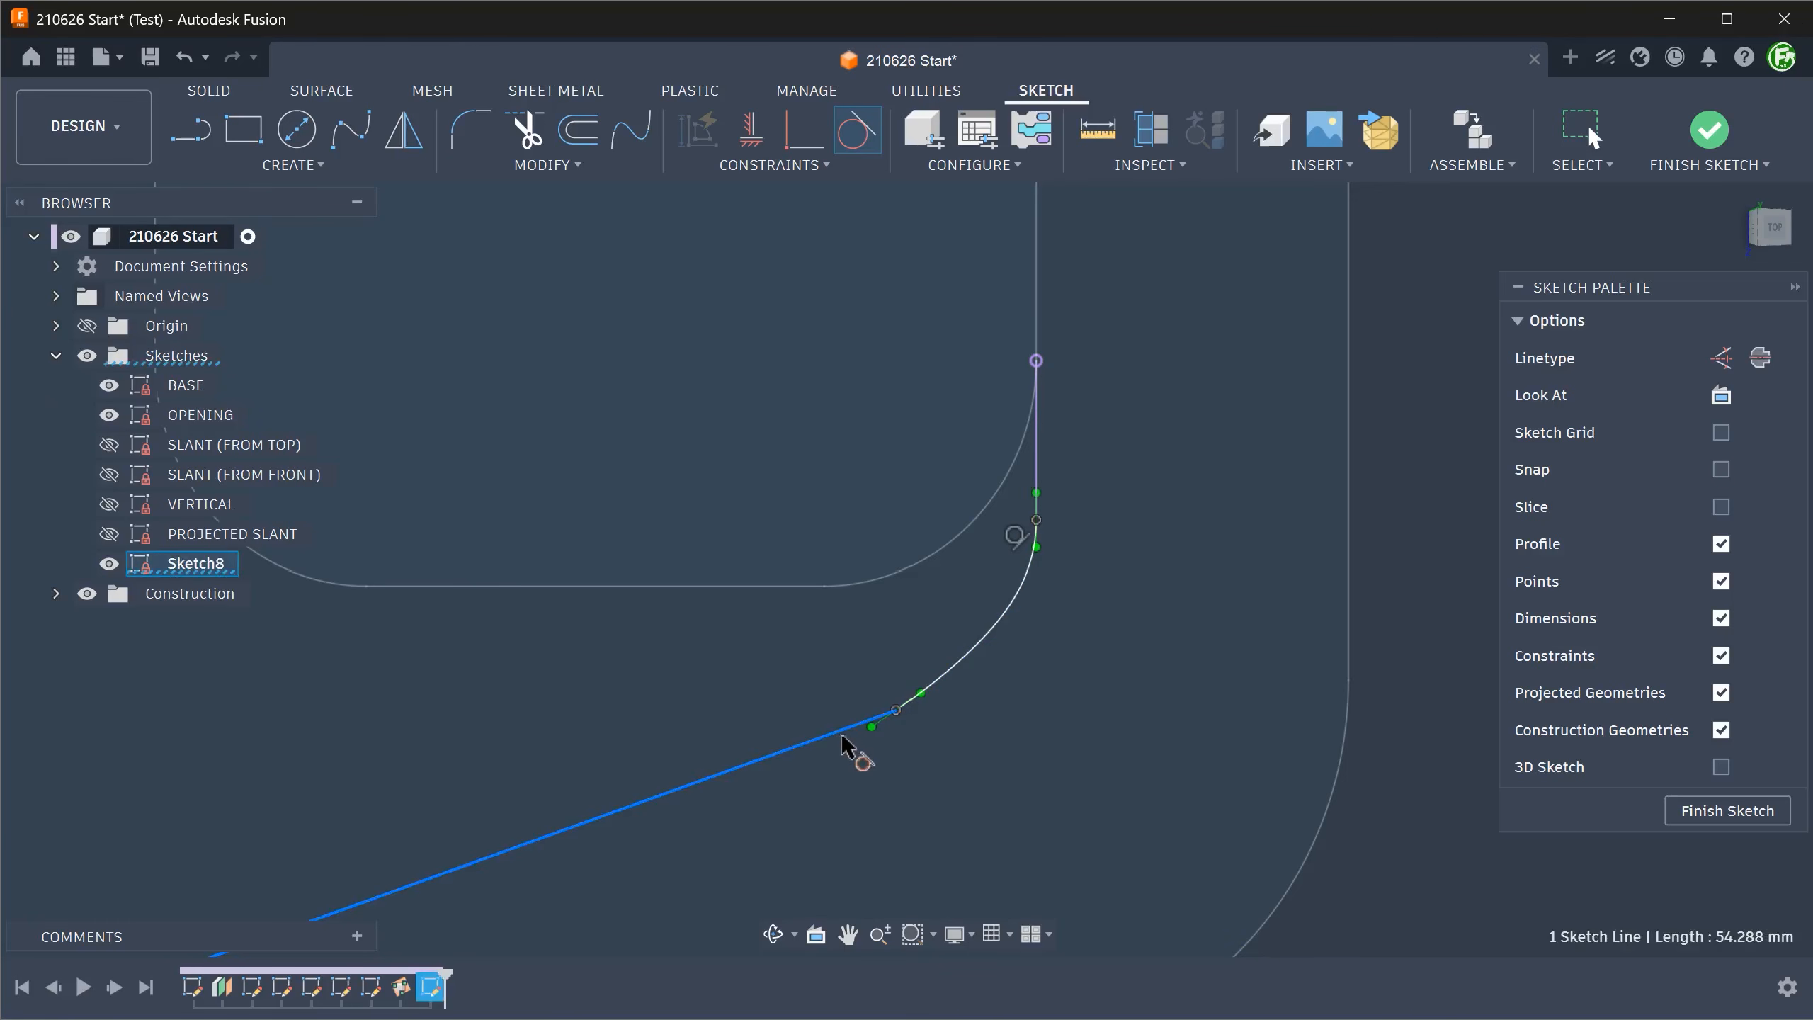
click(939, 690)
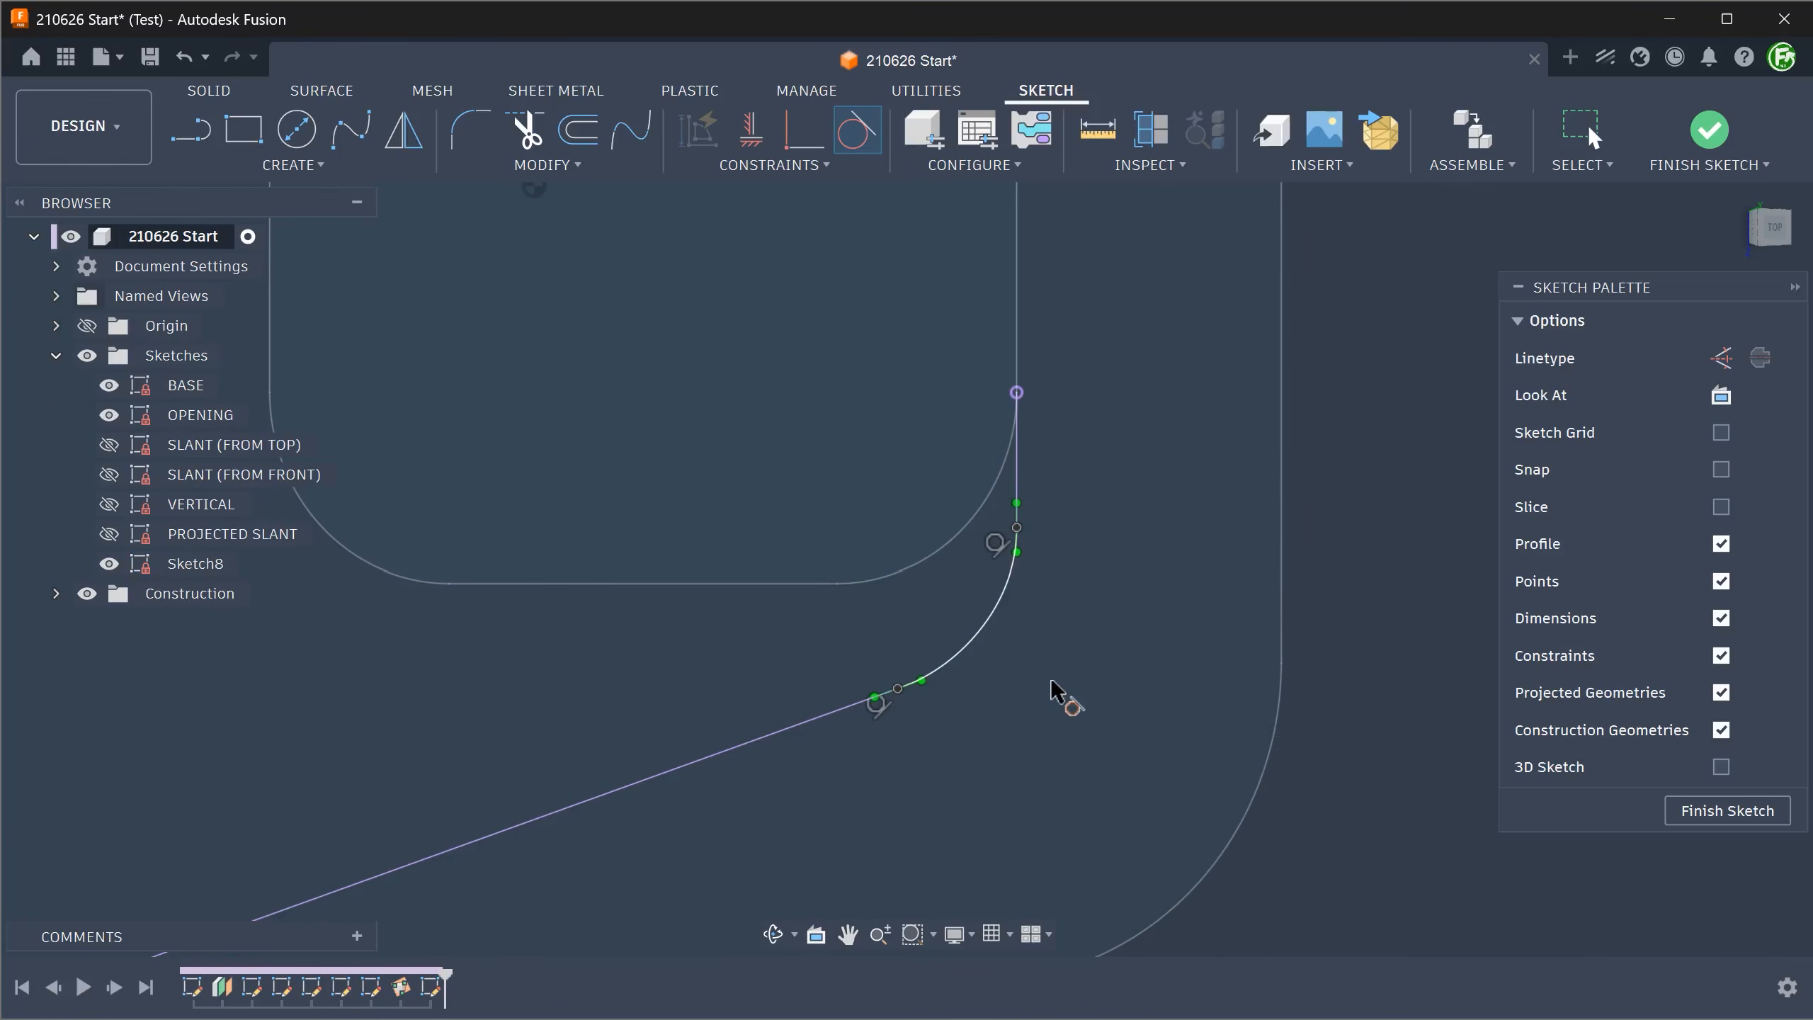
click(1704, 148)
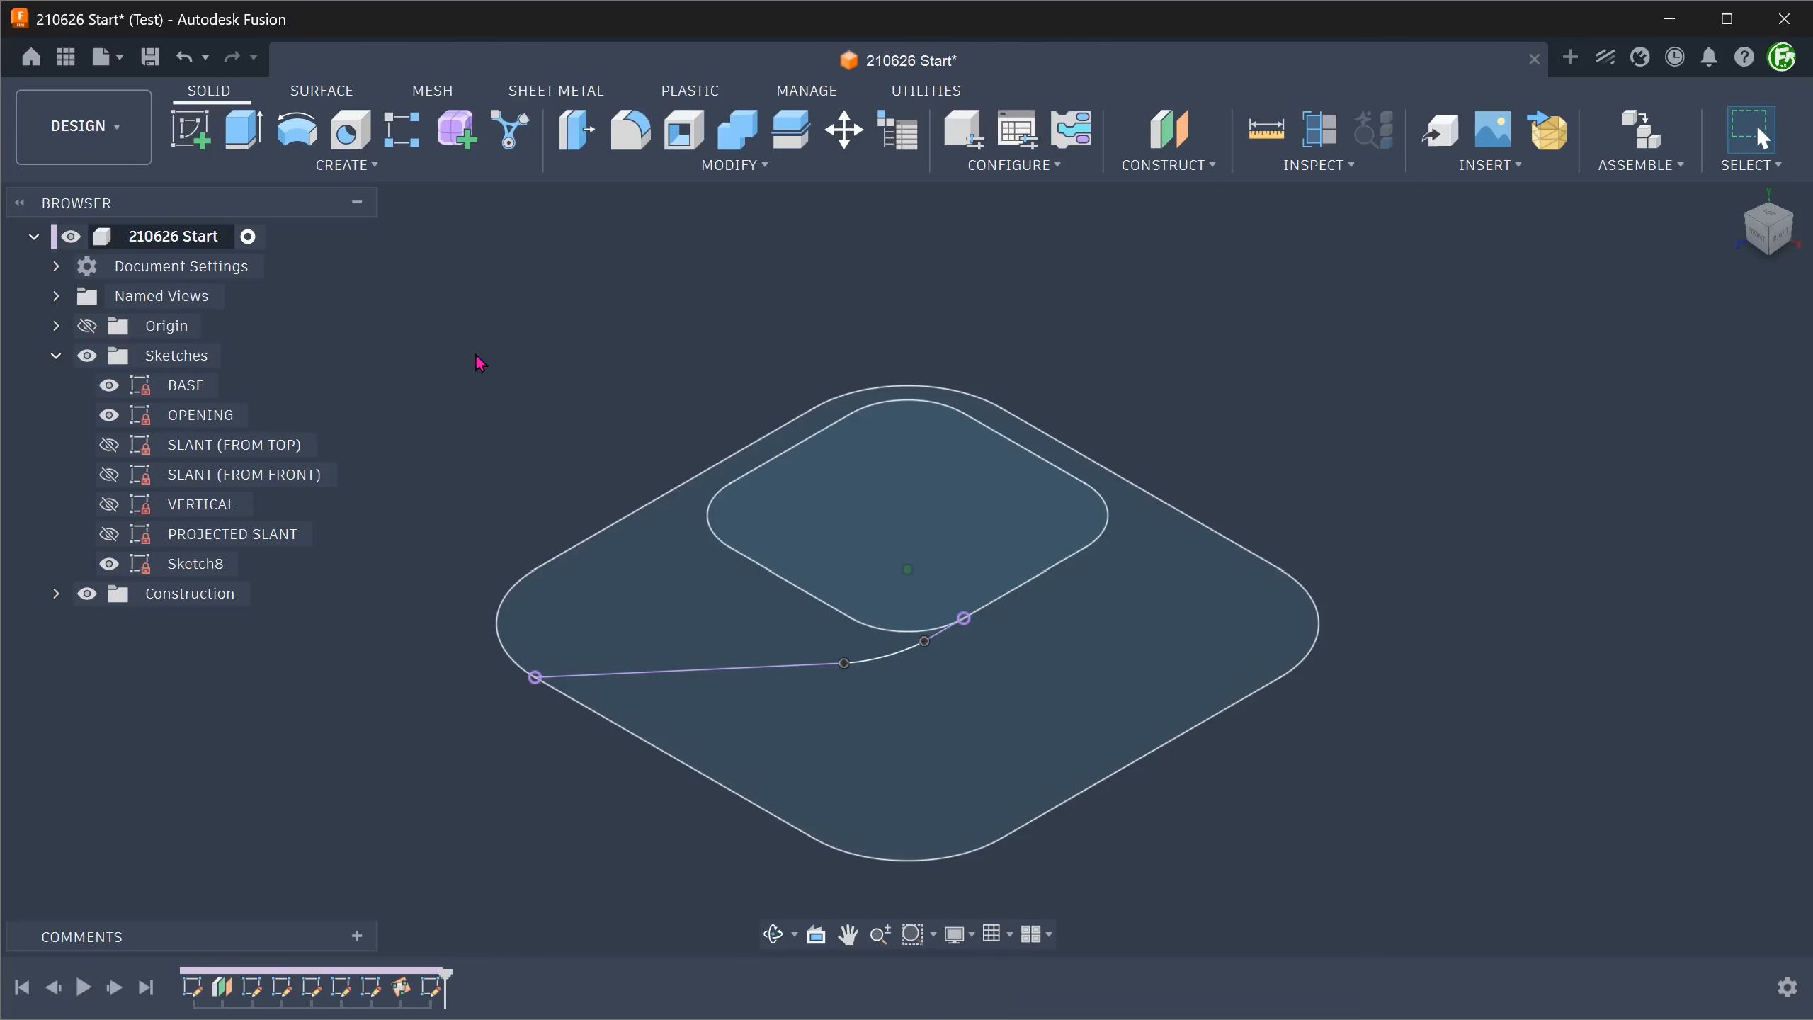
Step: Rename the new spline sketch as COMPOSITE CURVE
click(192, 563)
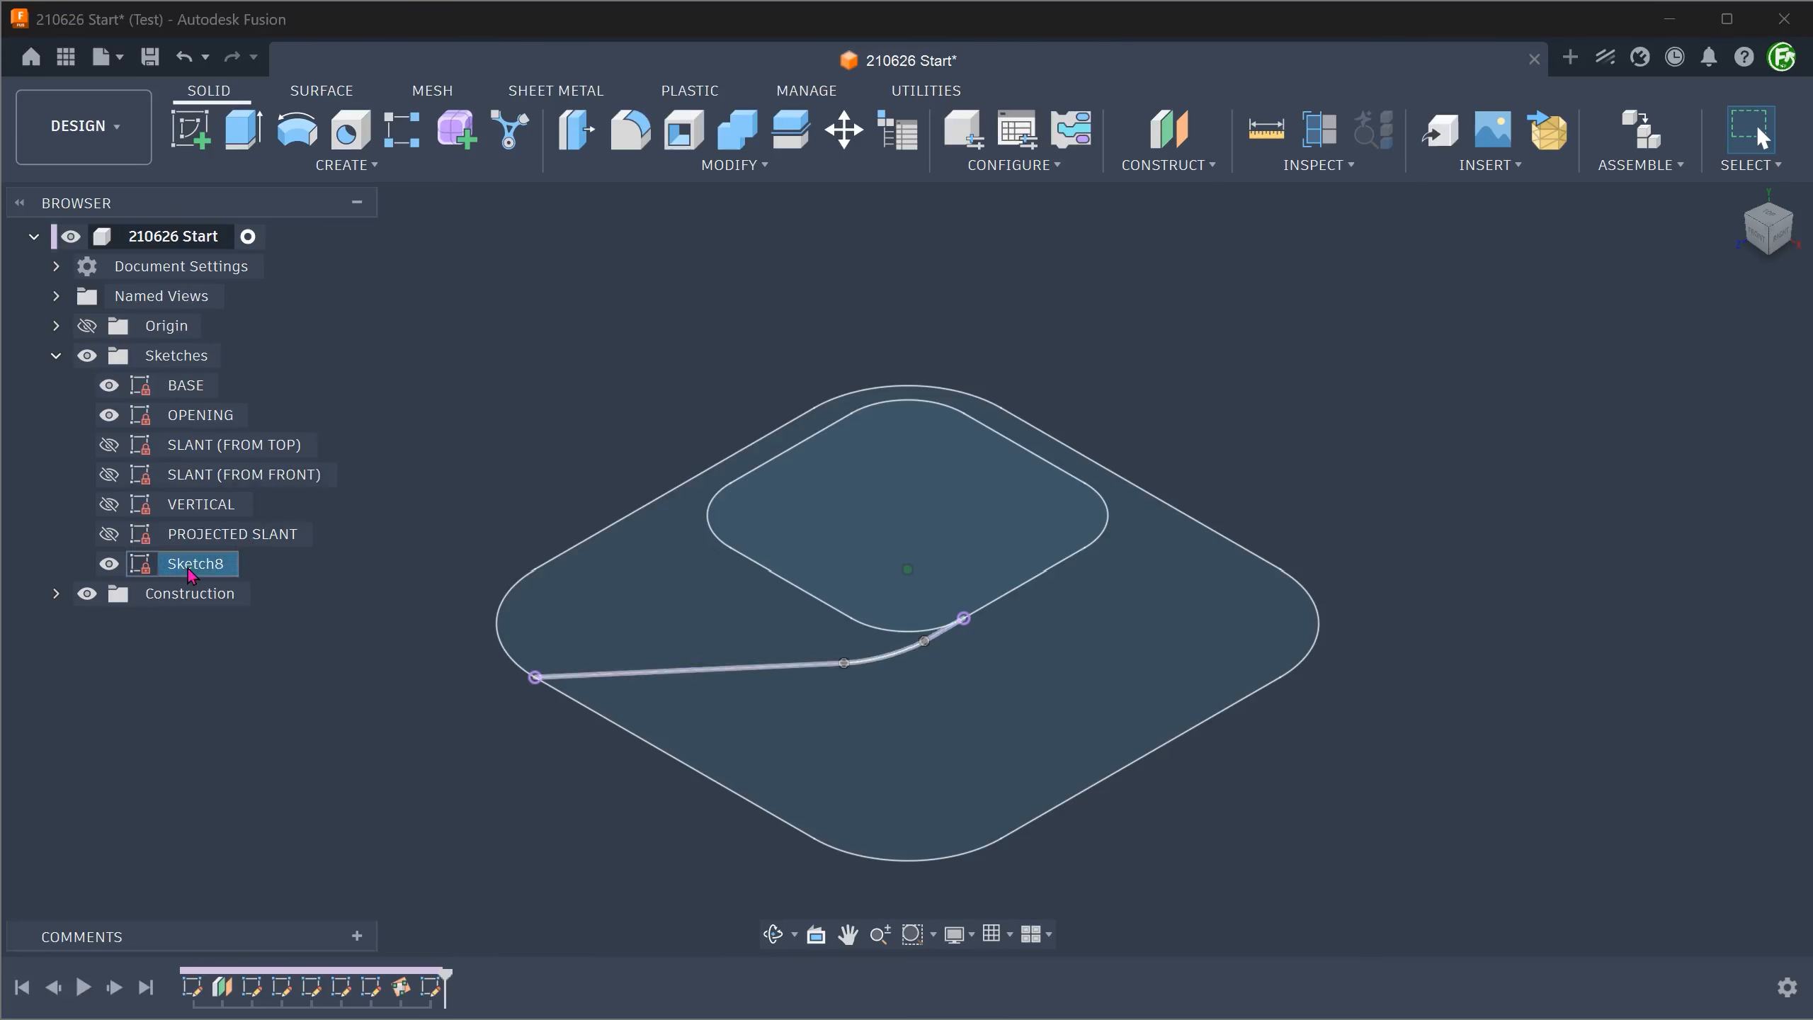
click(187, 565)
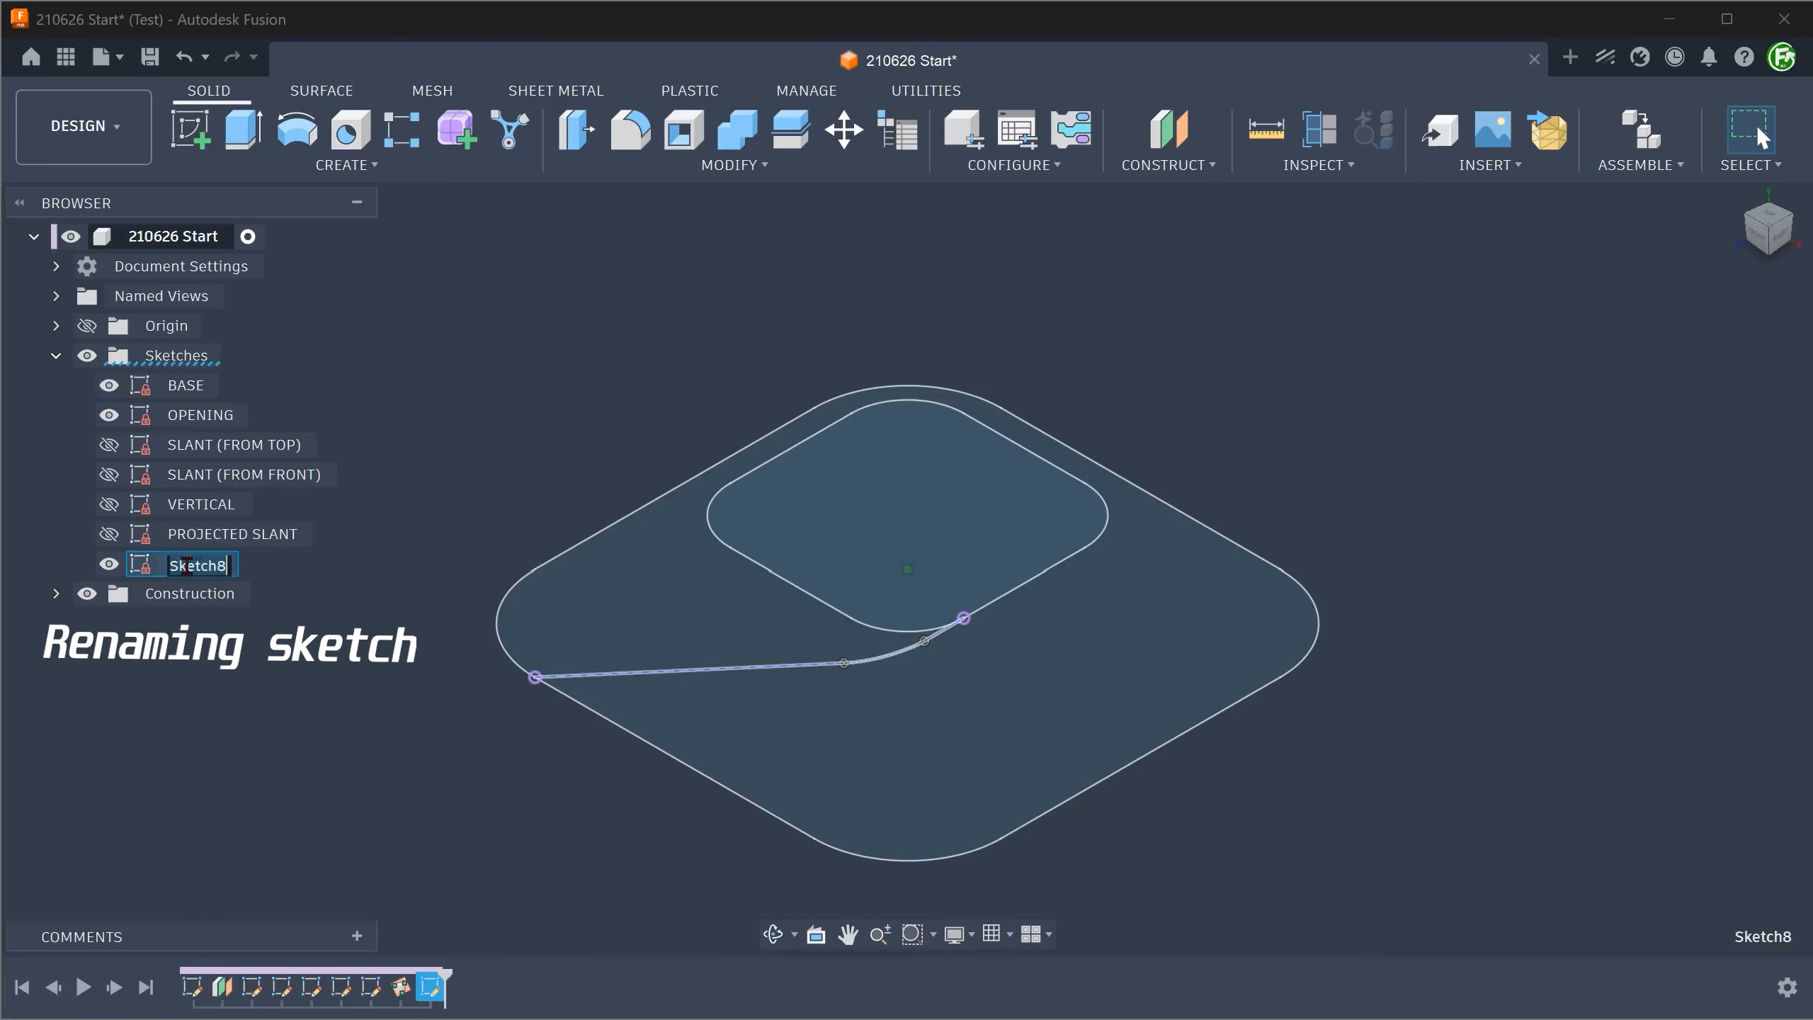
text(comPOSITE CURVE)
key(Return)
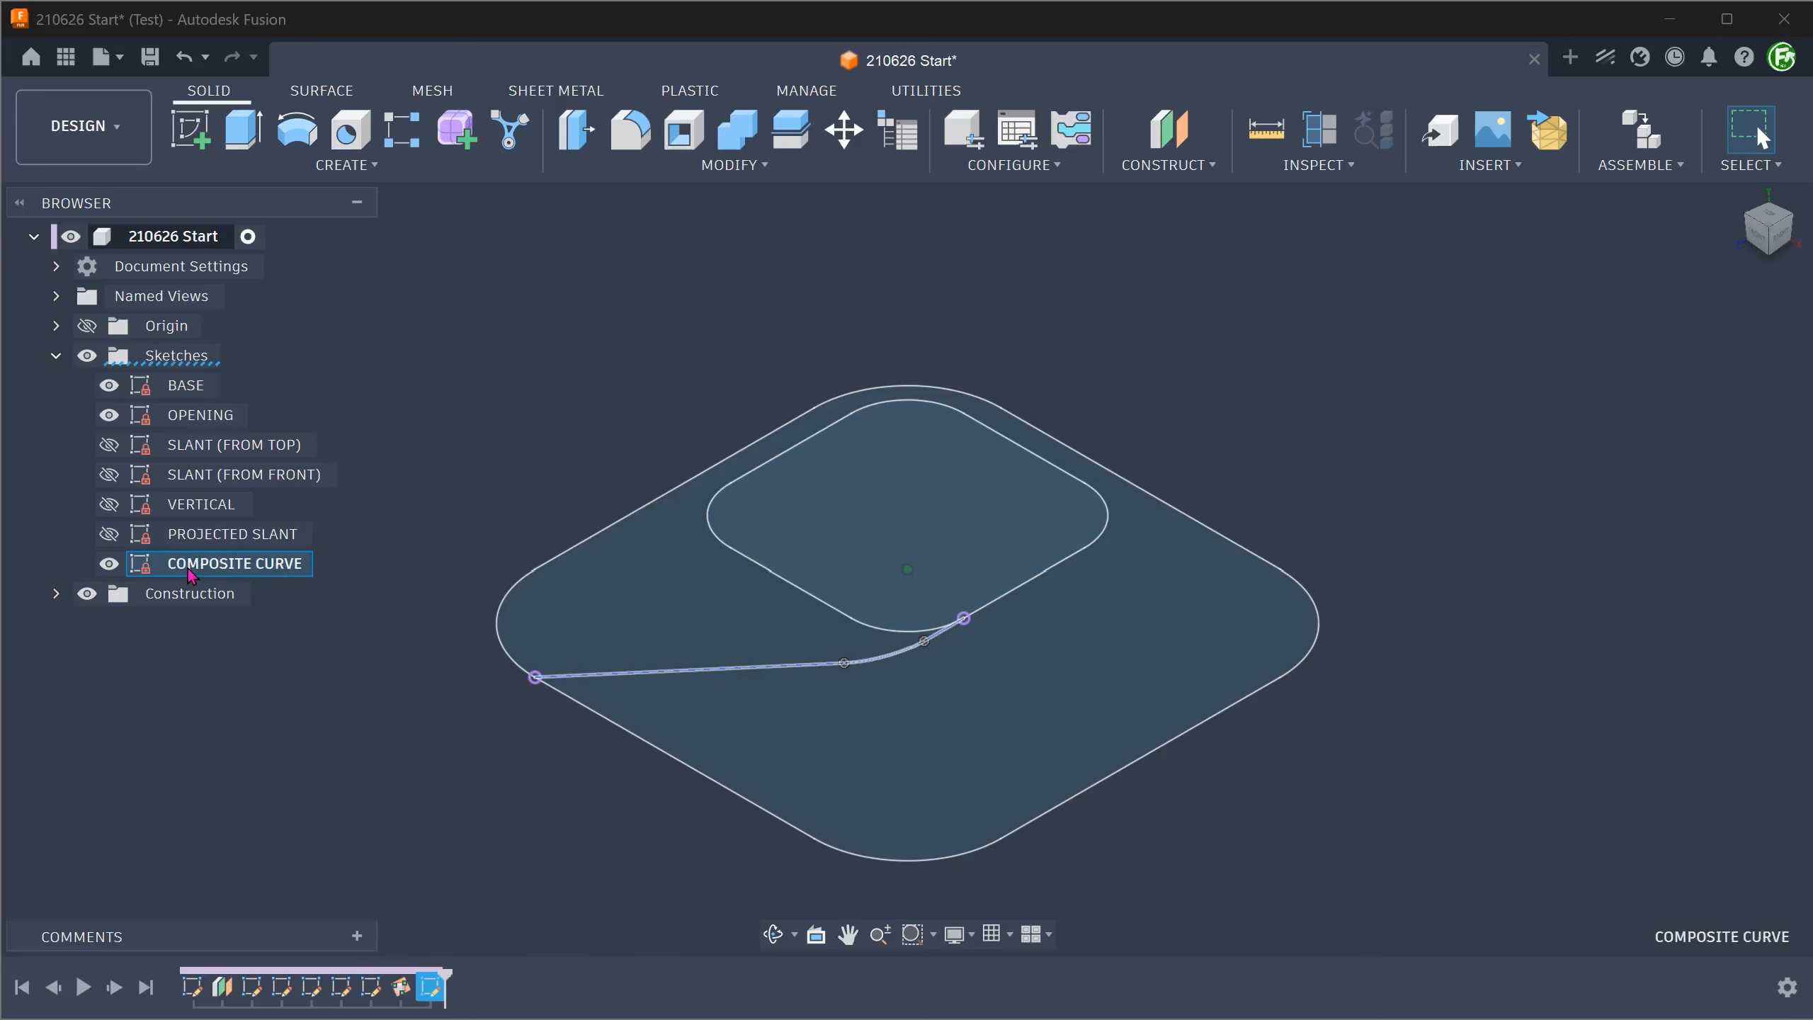
click(433, 341)
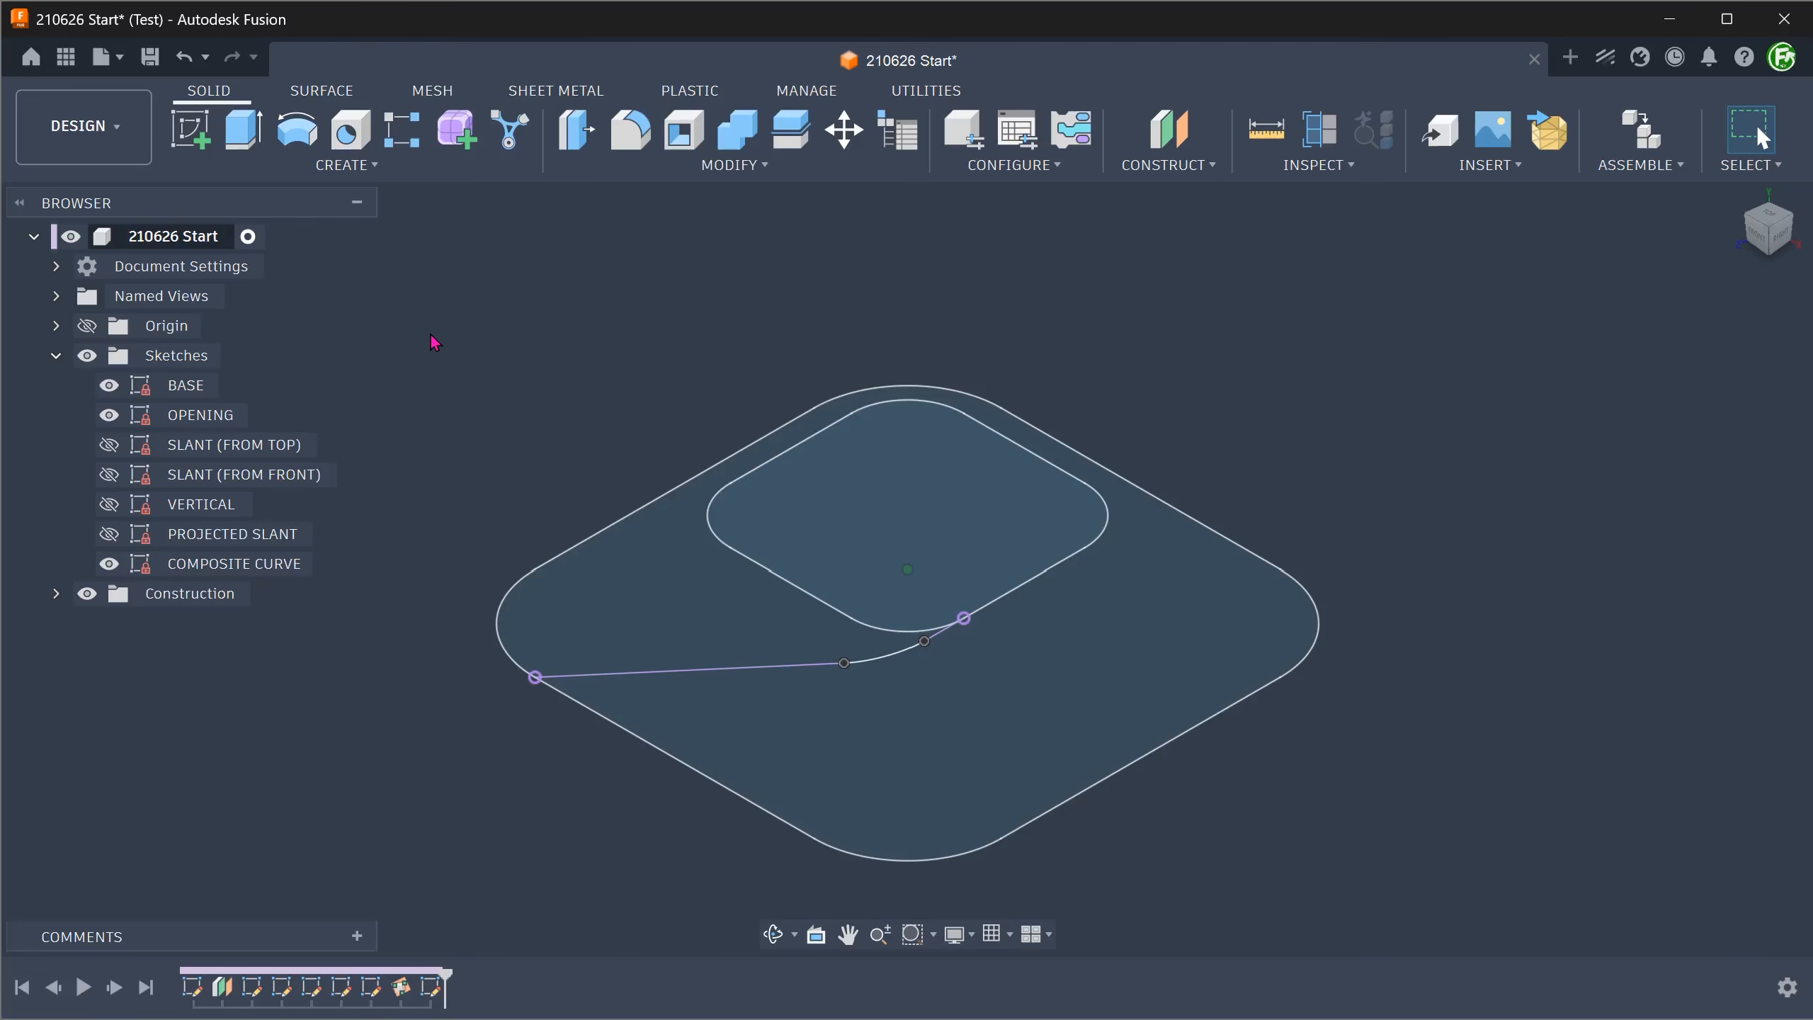
Step: Start a Ruled surface using the vertical line, spline and slanted line of the COMPOSITE CURVE sketch as its edges
click(318, 96)
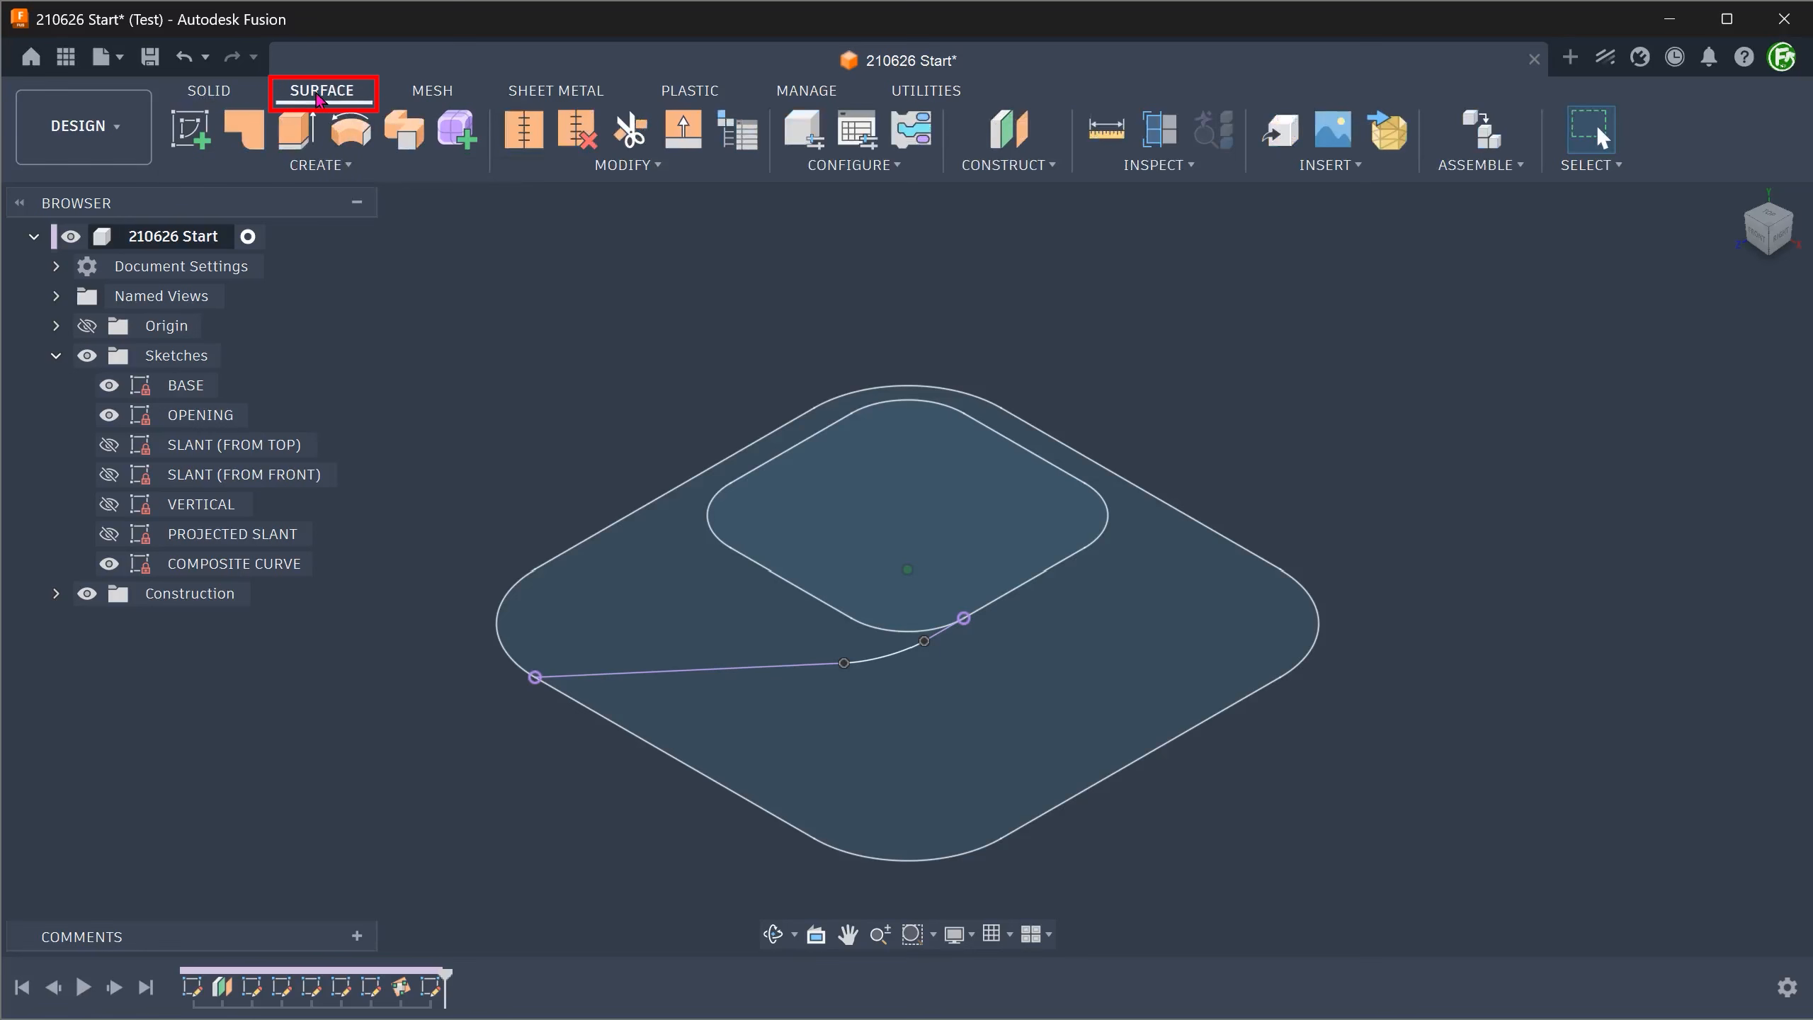
click(355, 169)
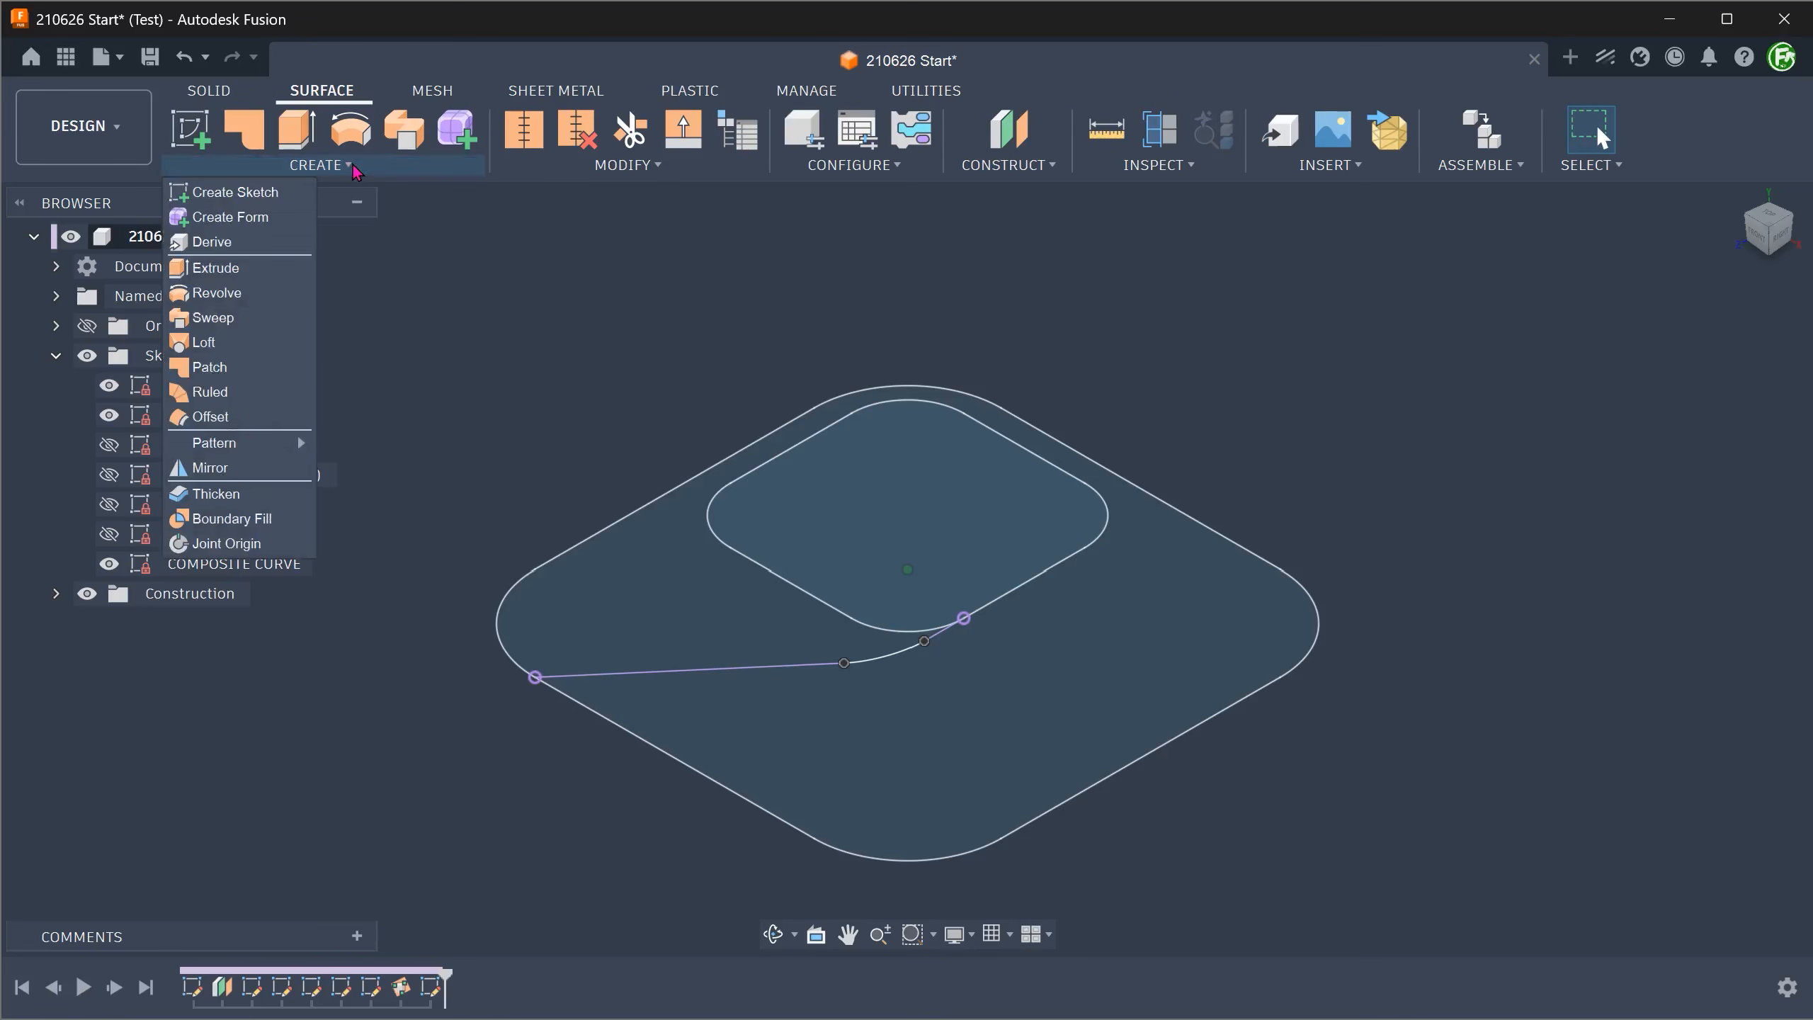
click(270, 393)
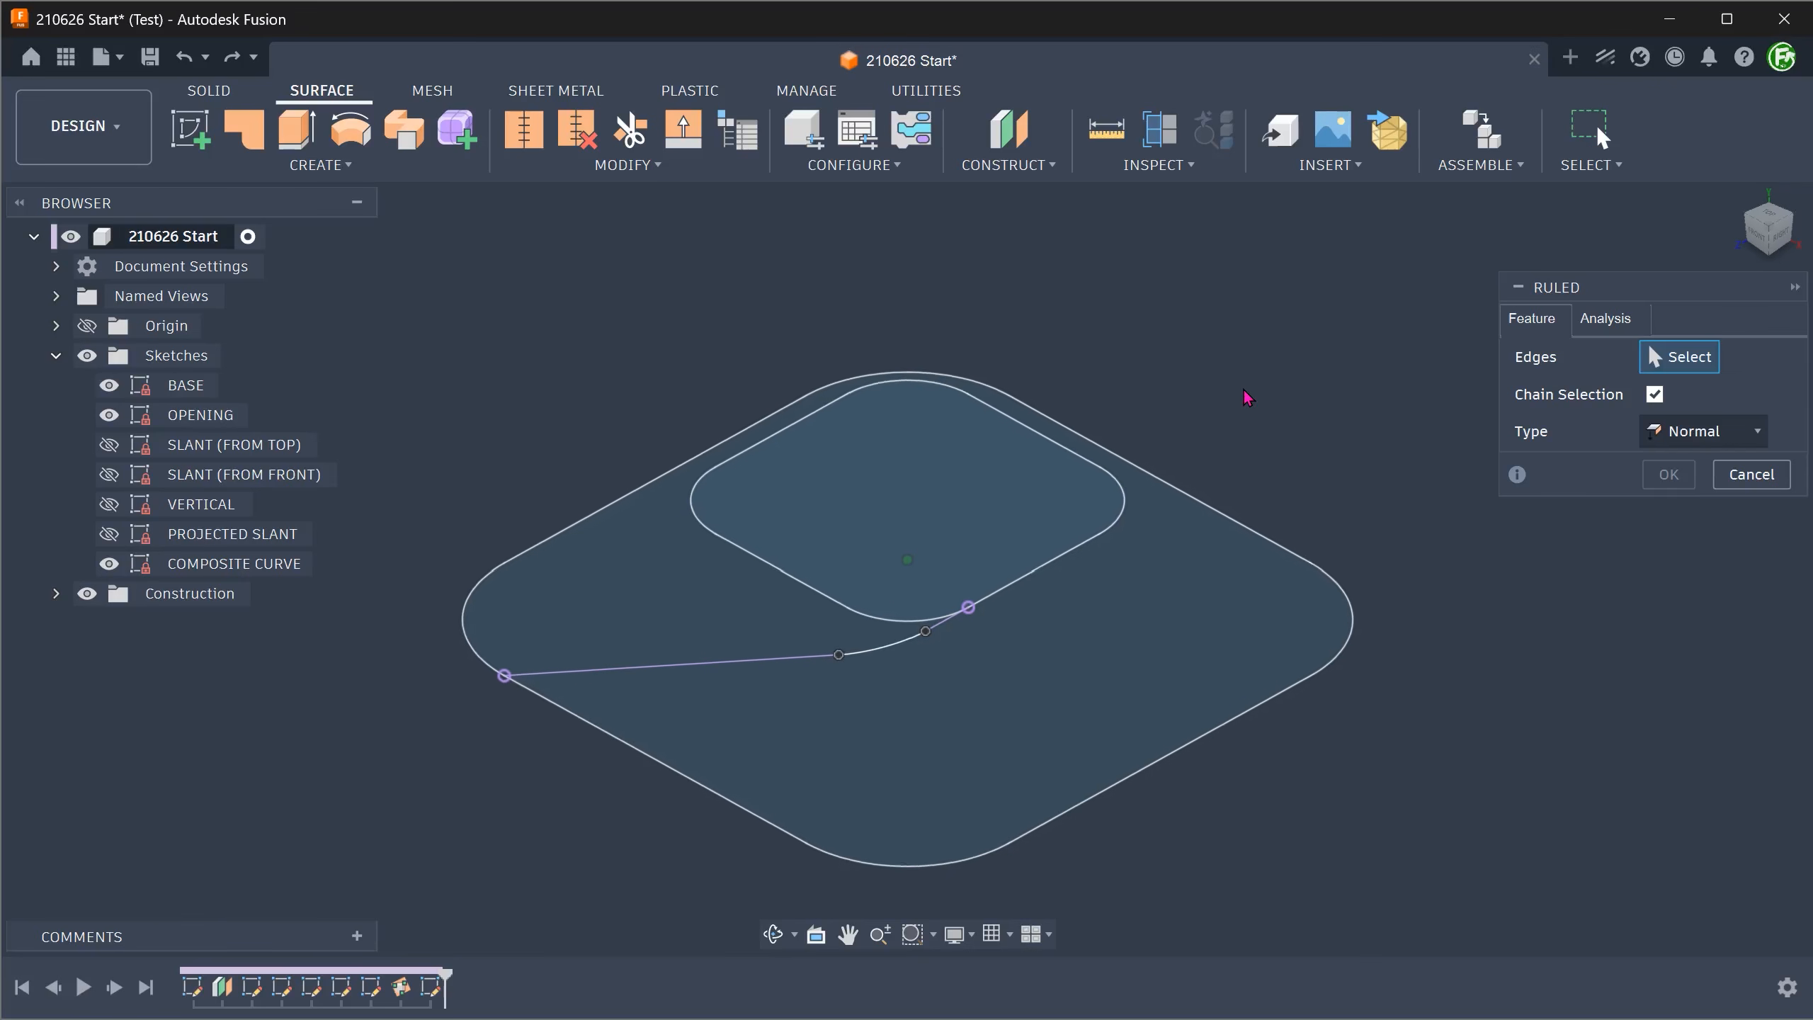
scroll(1247, 398, up, 4)
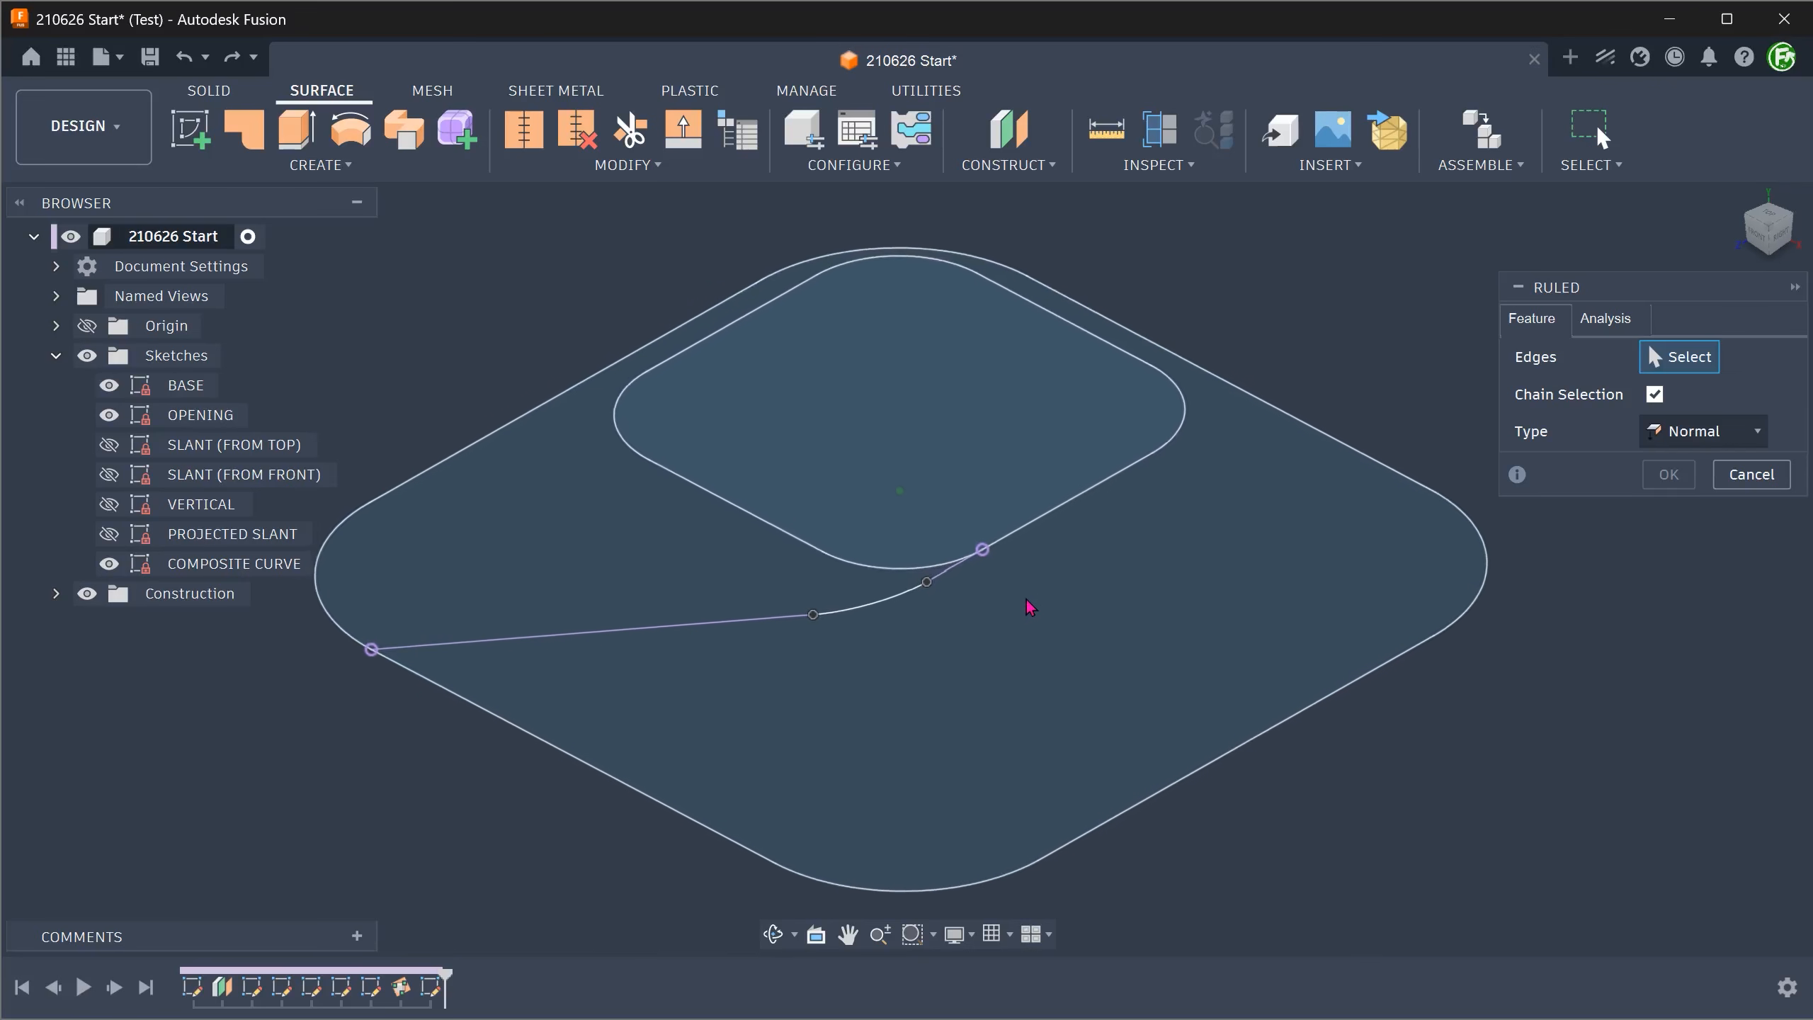
scroll(984, 616, up, 2)
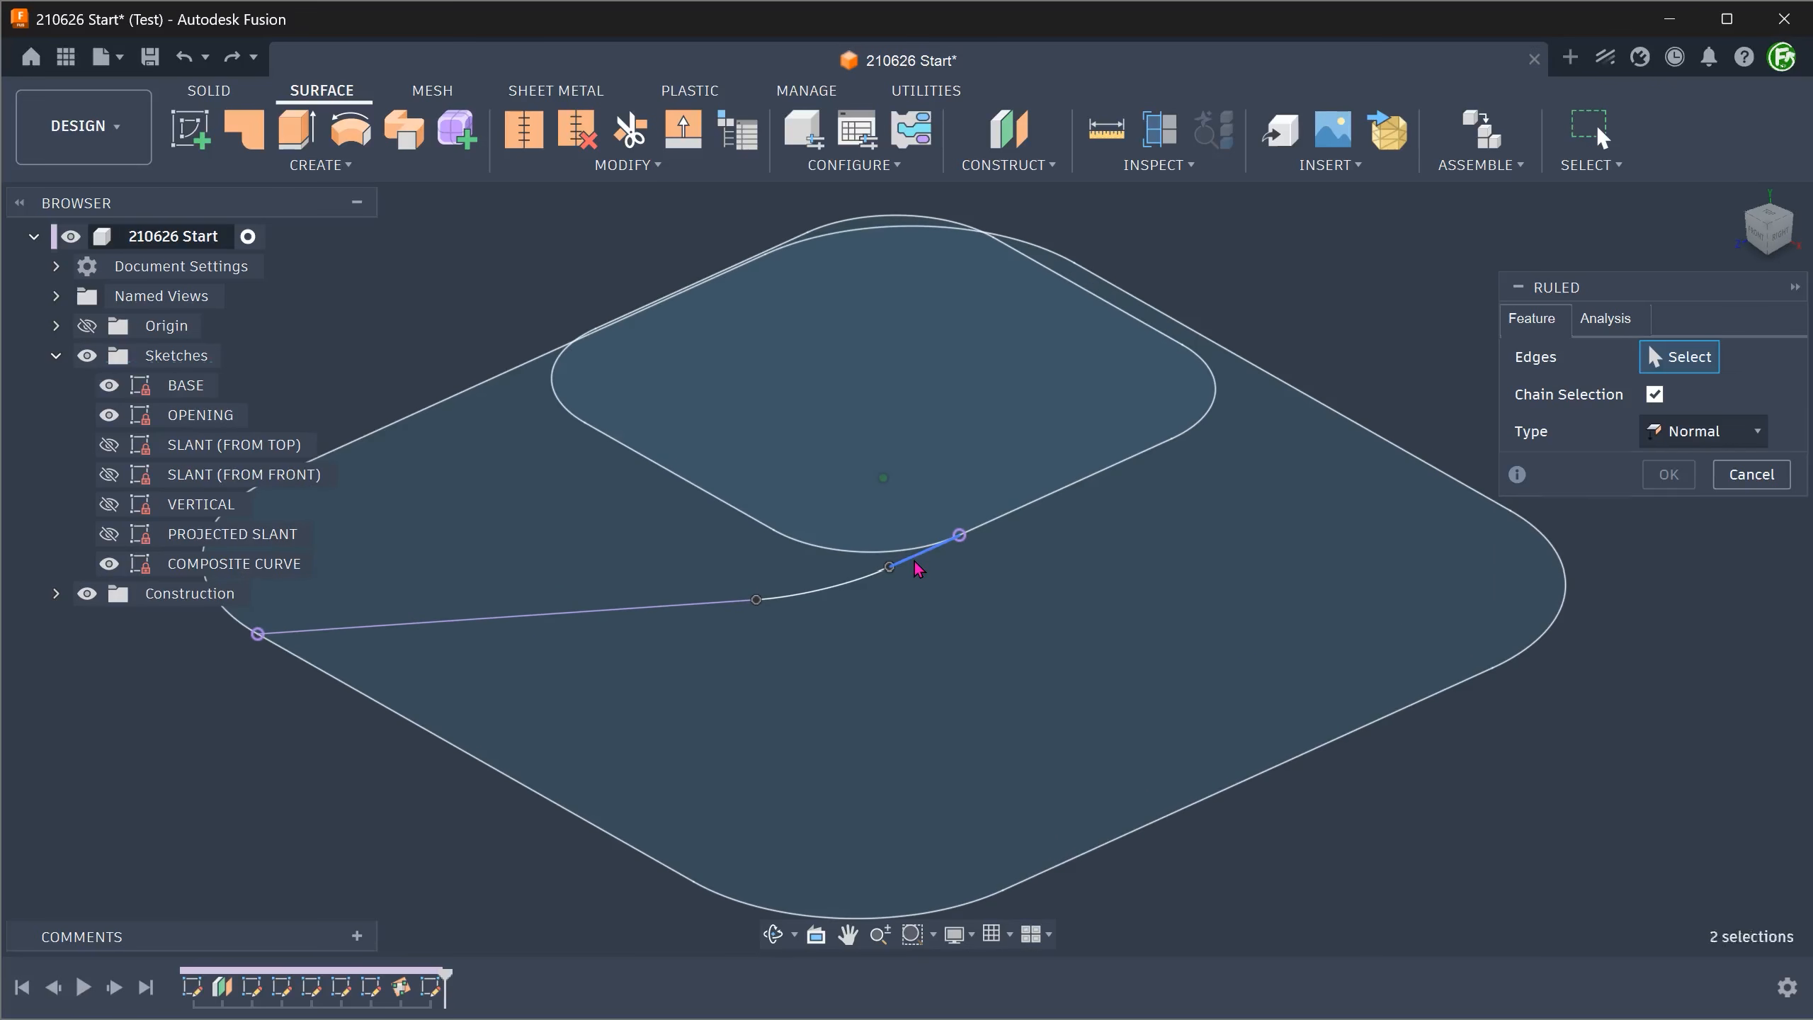
click(870, 578)
click(849, 580)
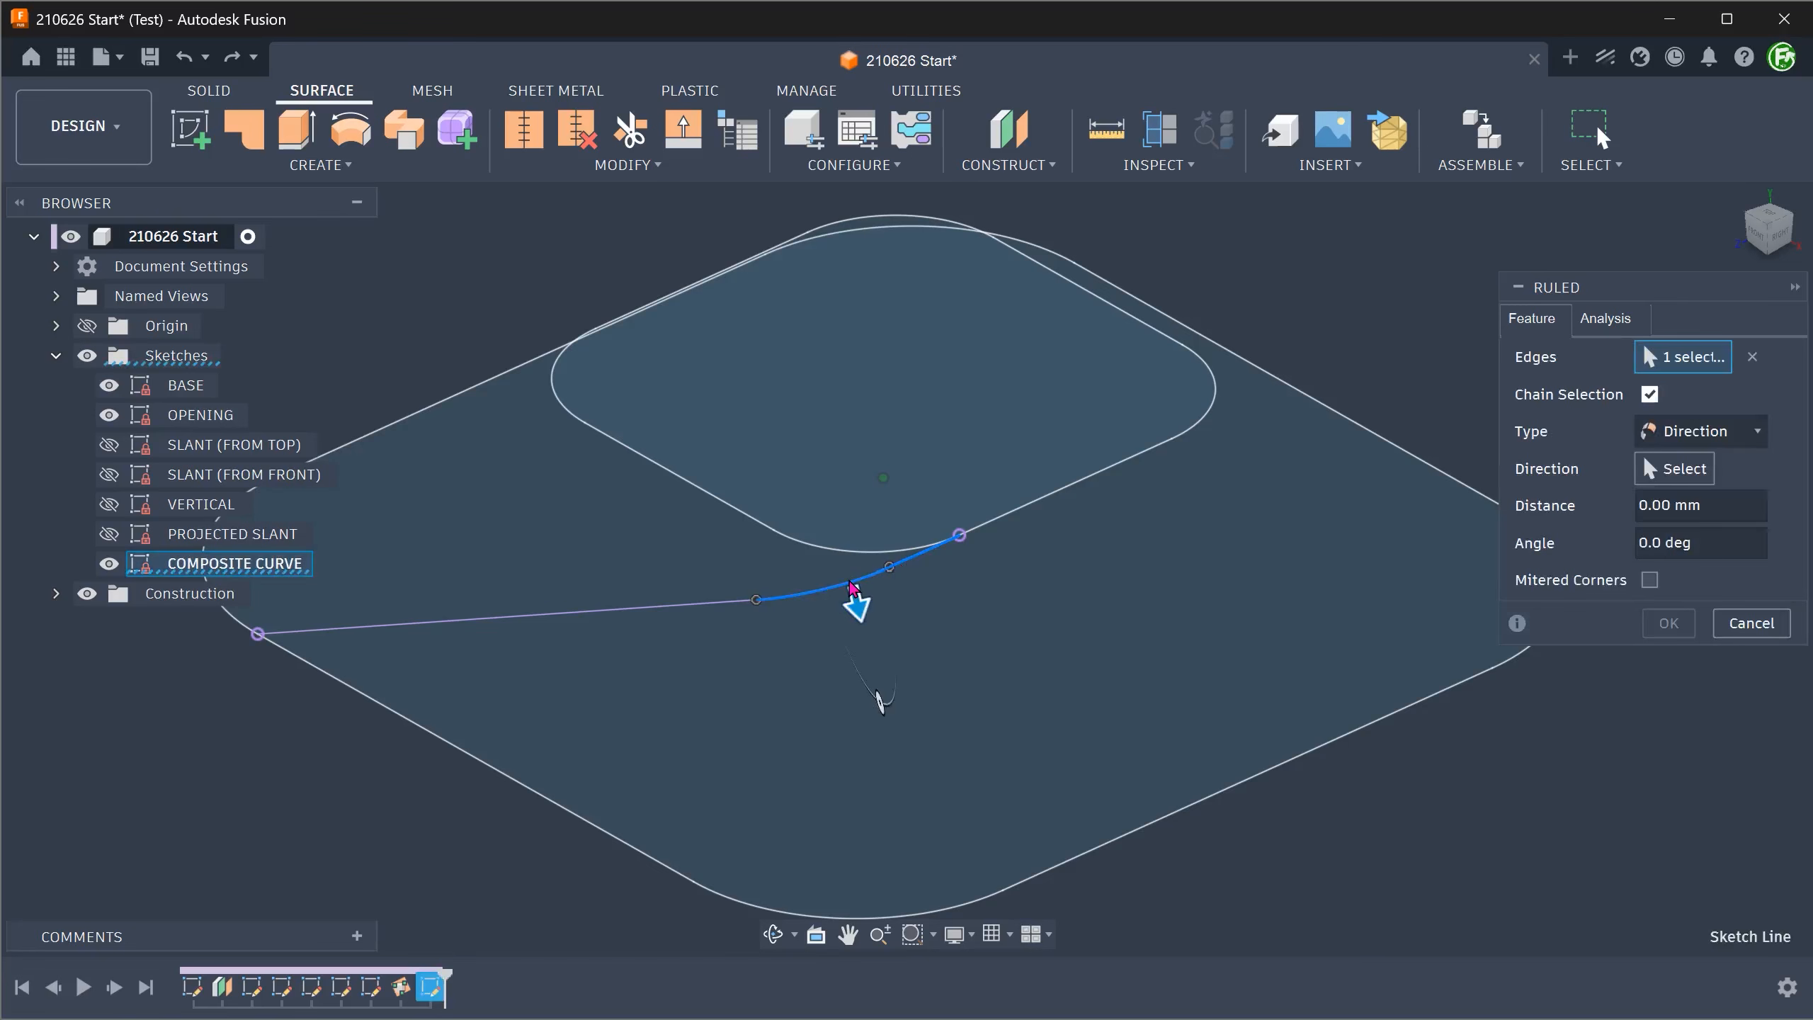
click(747, 605)
shift+middle_drag(972, 606, 1038, 602)
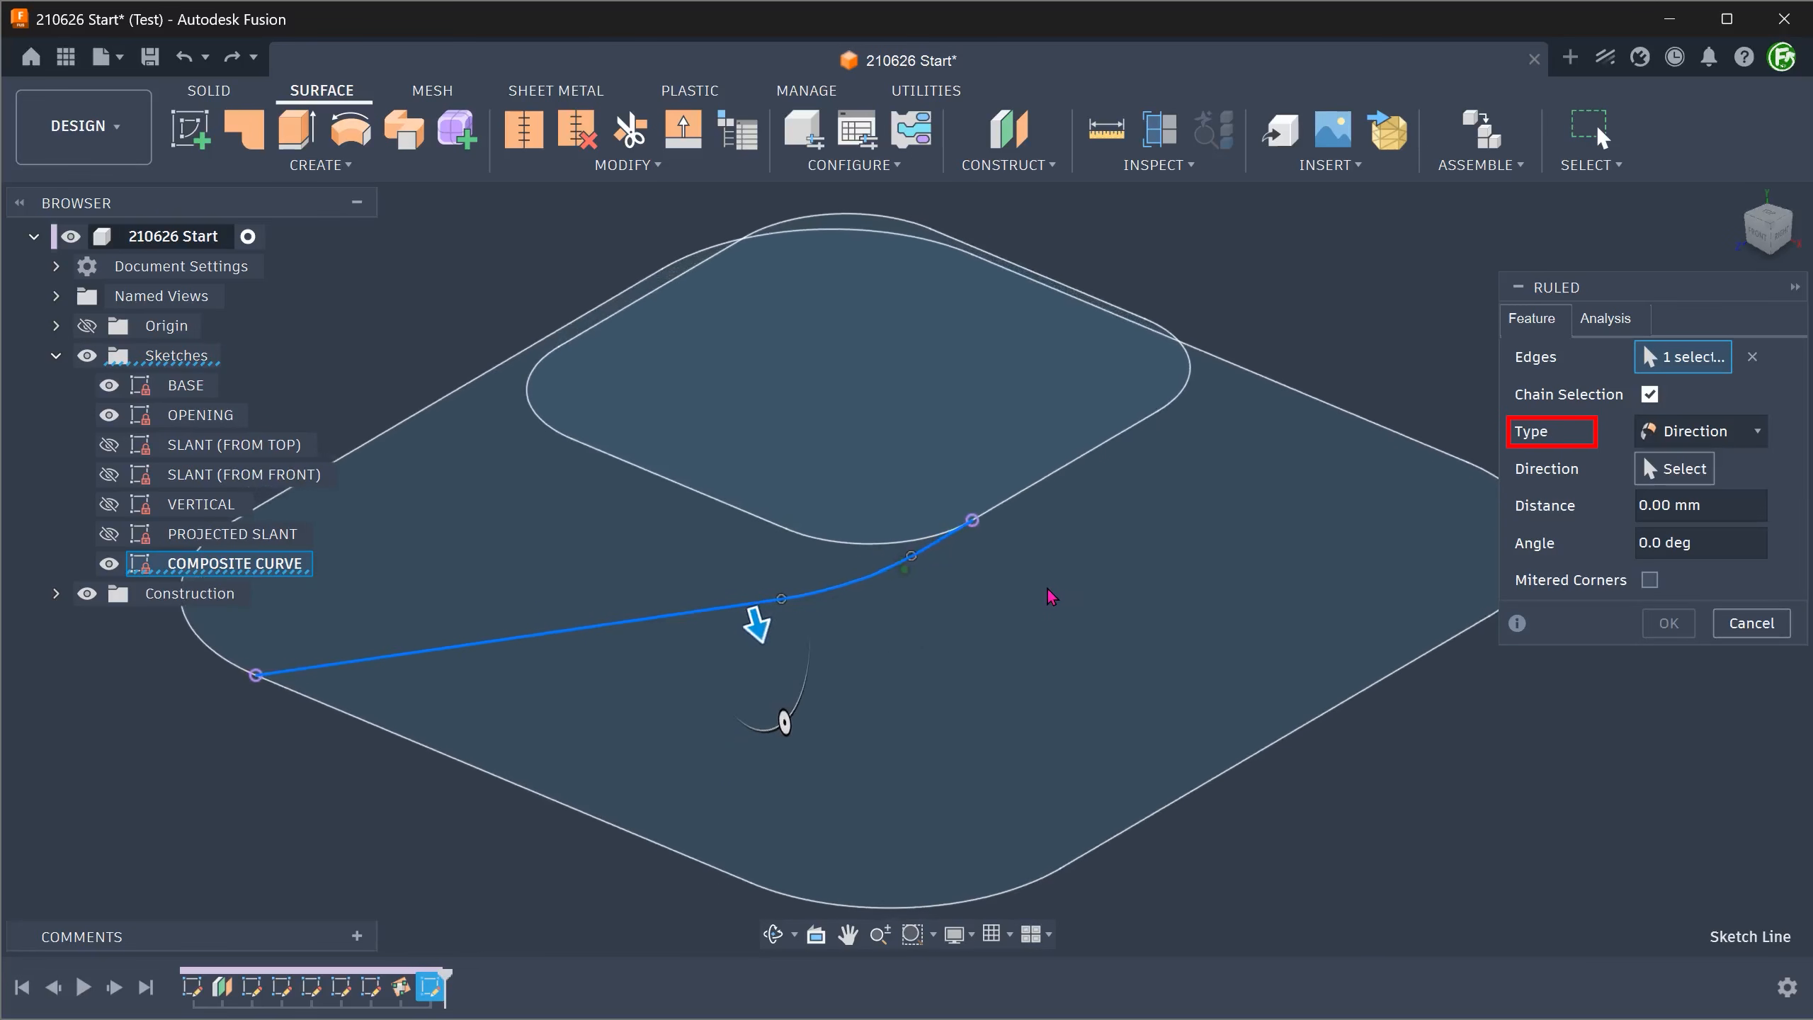
Step: Direct the ruled surface along the vertical origin axis with a distance of -5 mm and create it
click(1674, 469)
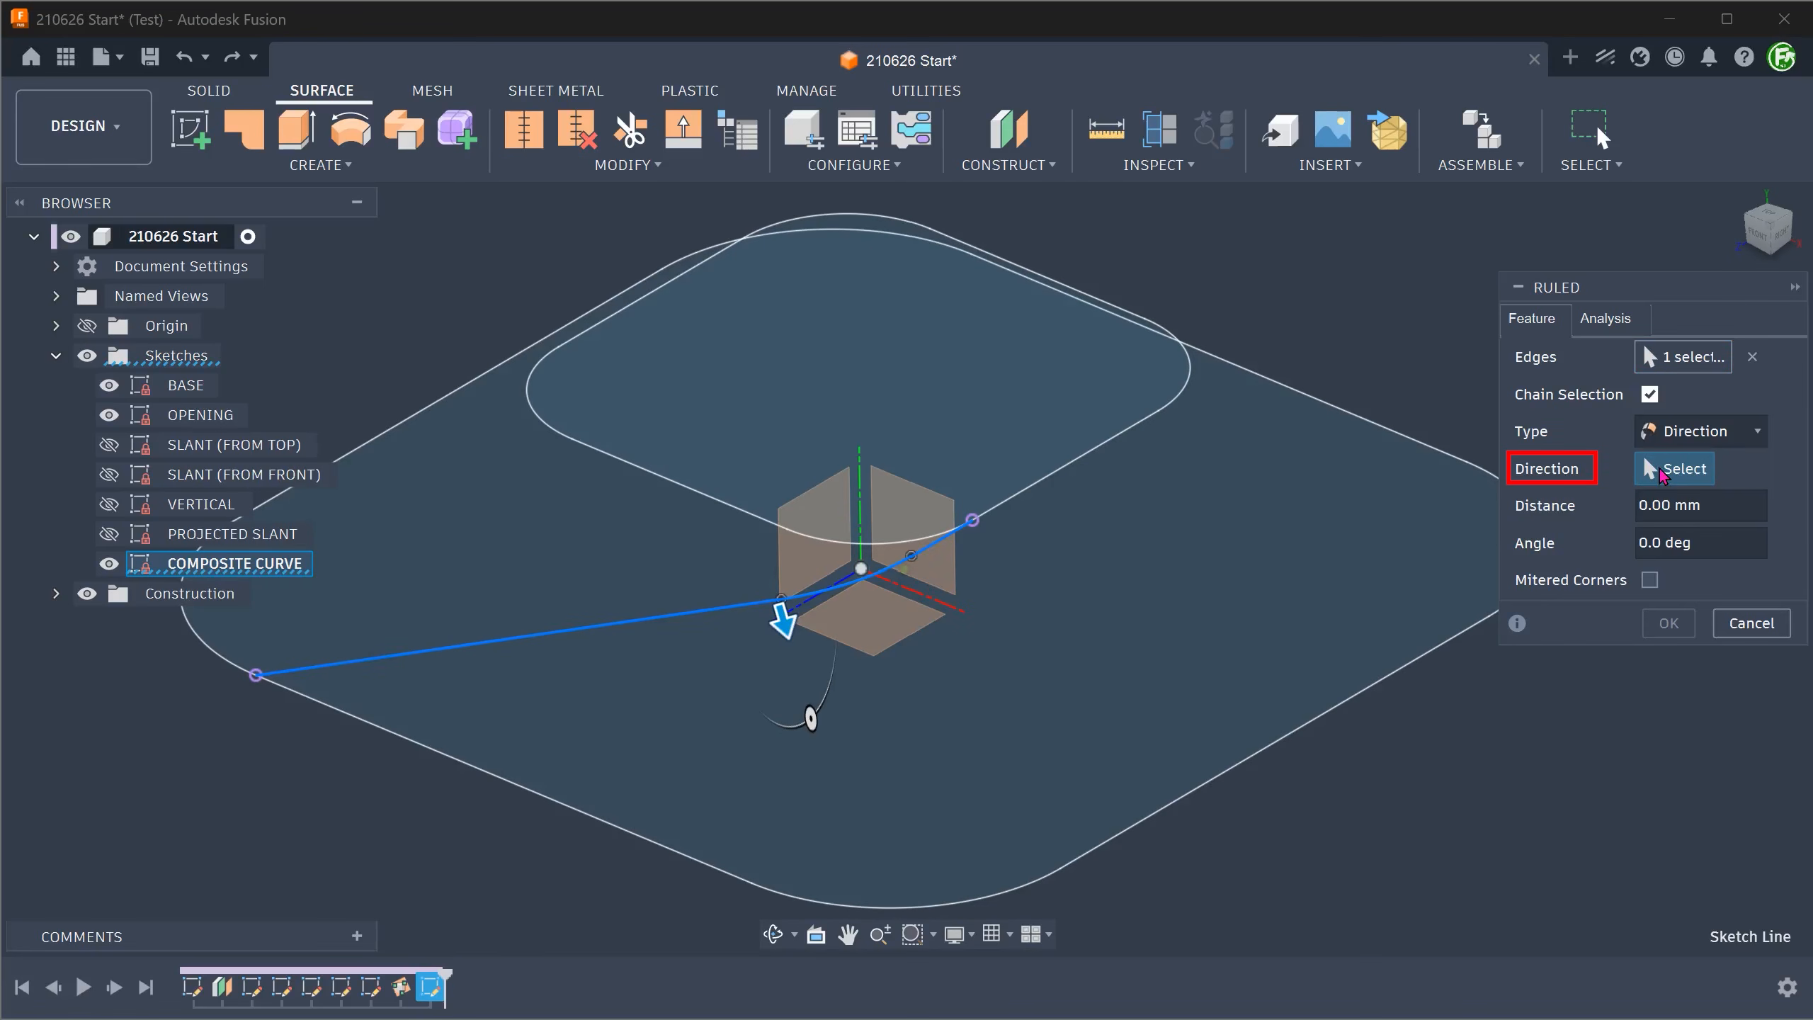
click(862, 488)
shift+middle_drag(865, 528, 820, 642)
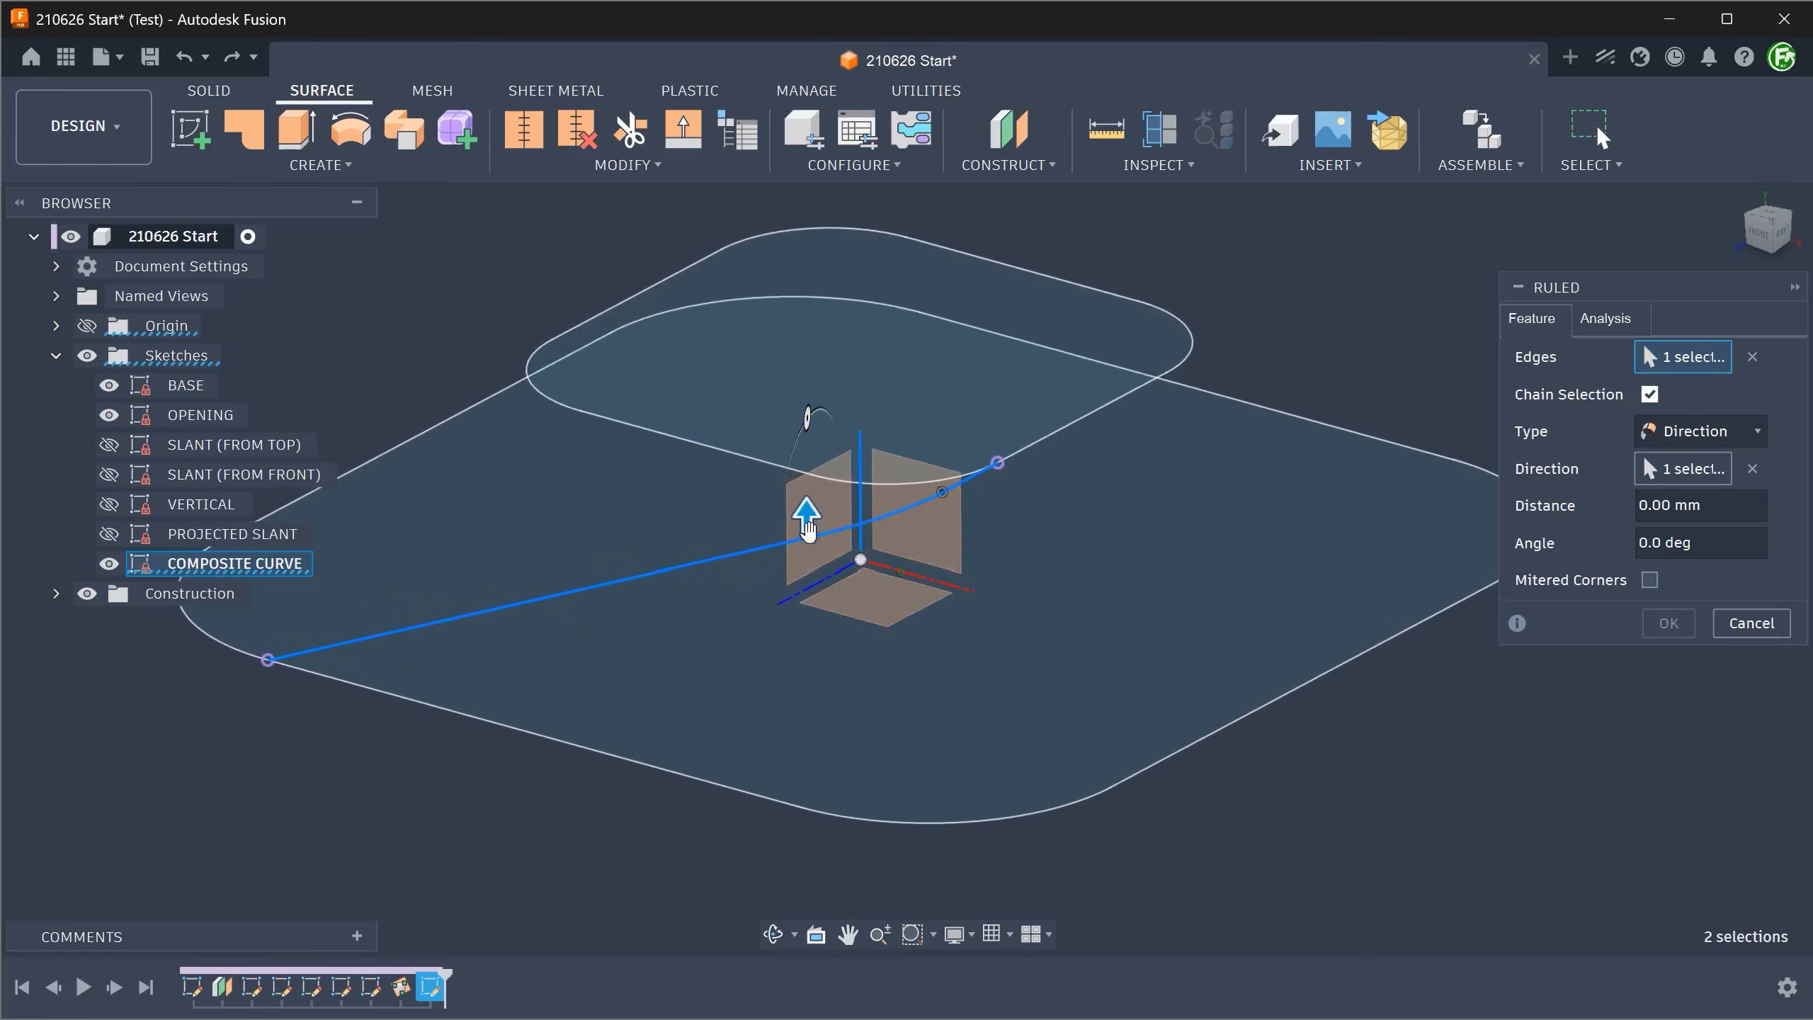
drag(805, 519, 799, 555)
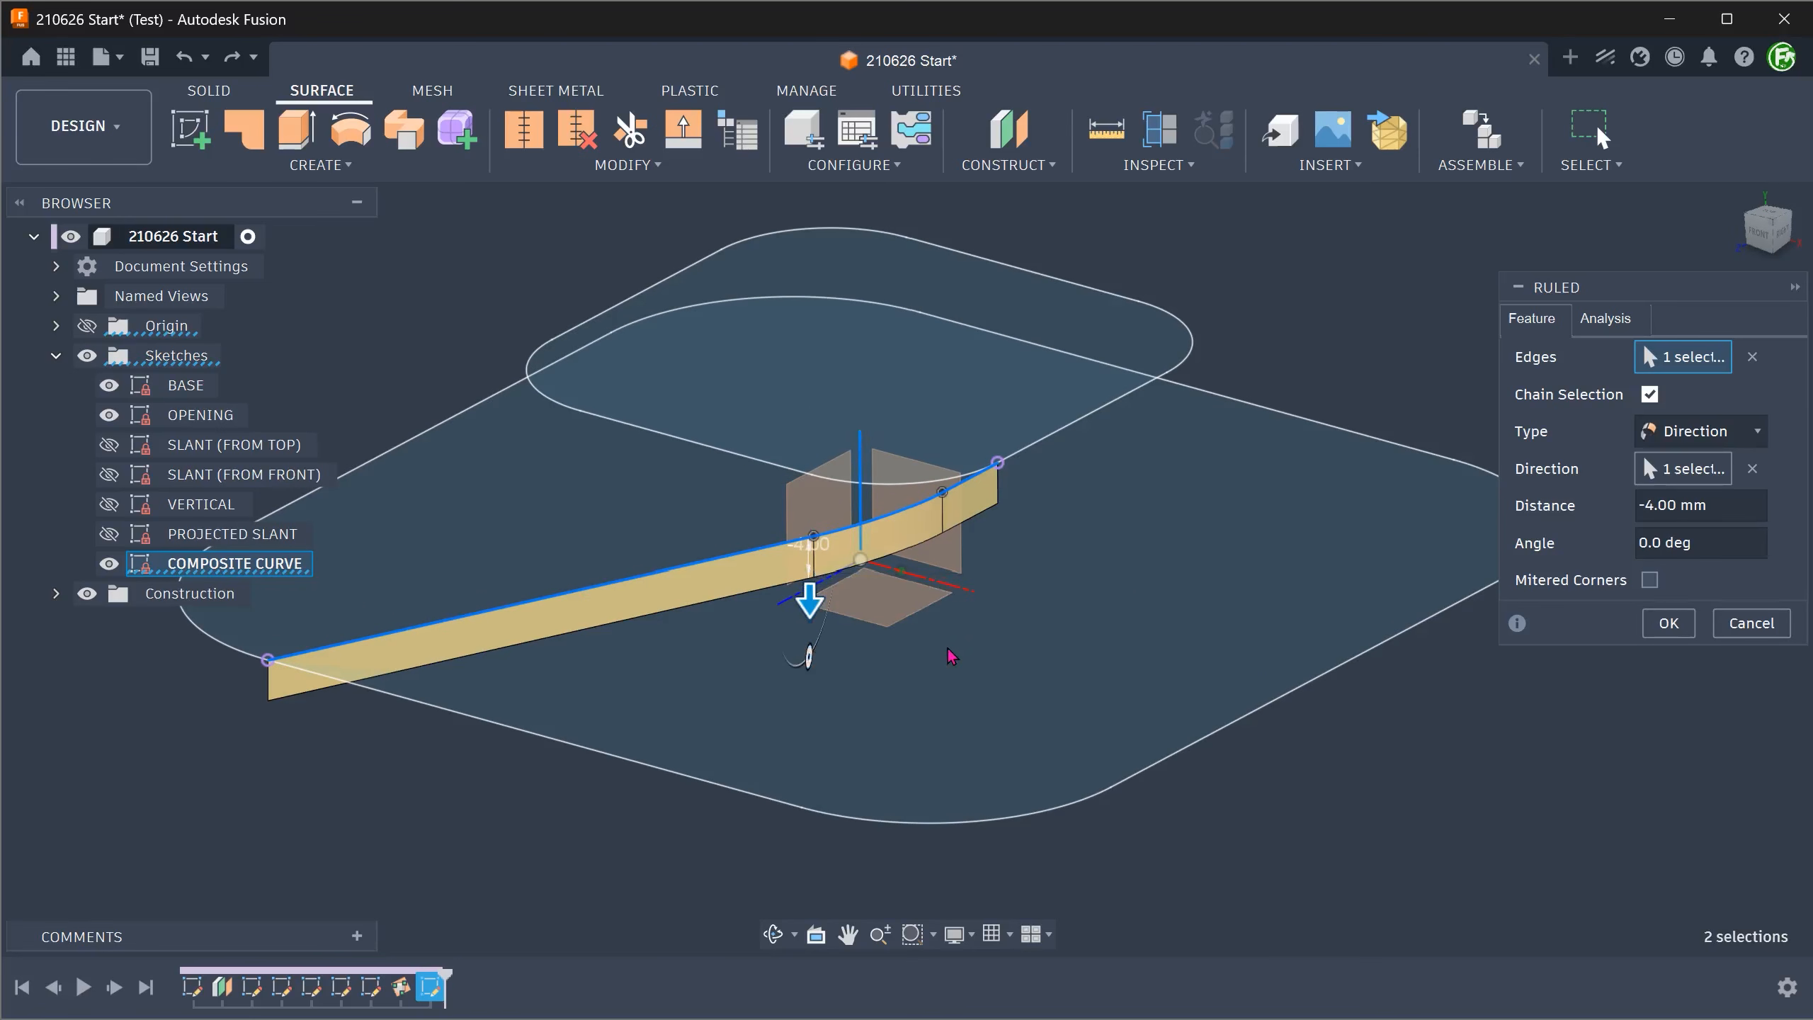
drag(810, 605, 811, 611)
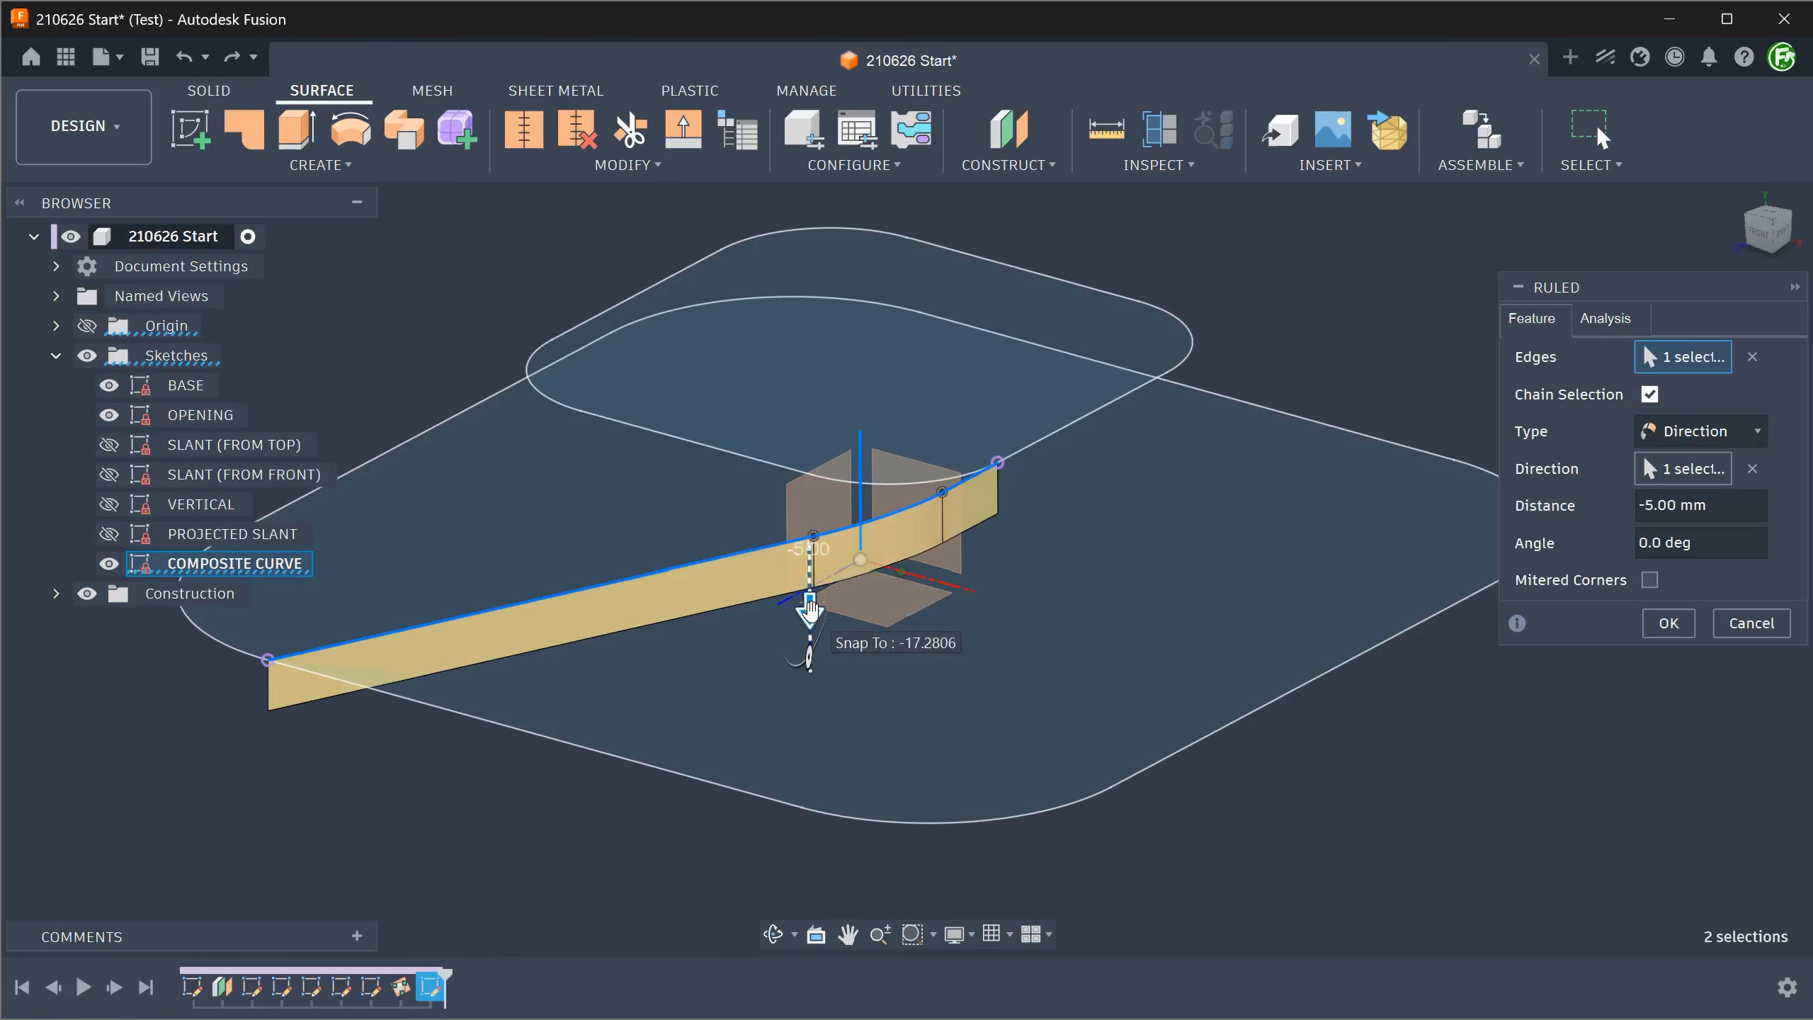
mouse_move(810, 609)
shift+middle_down()
mouse_move(963, 668)
mouse_move(1081, 652)
shift+middle_up()
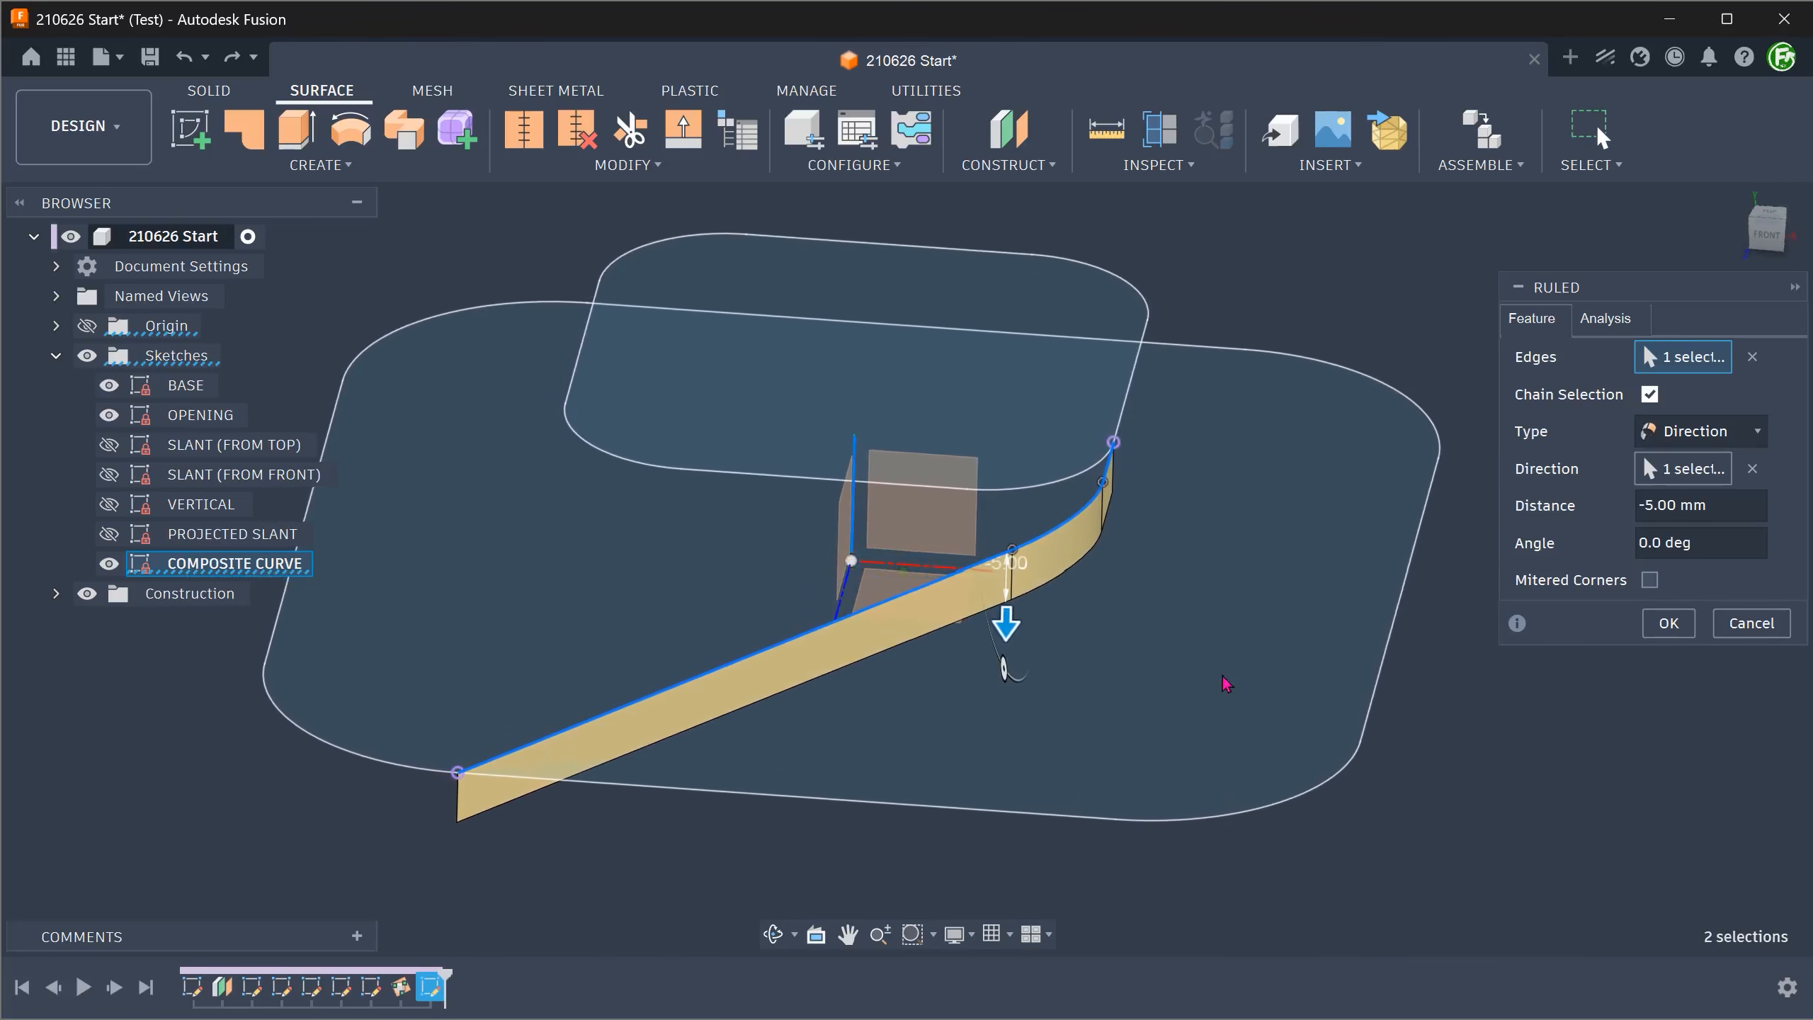
click(1673, 625)
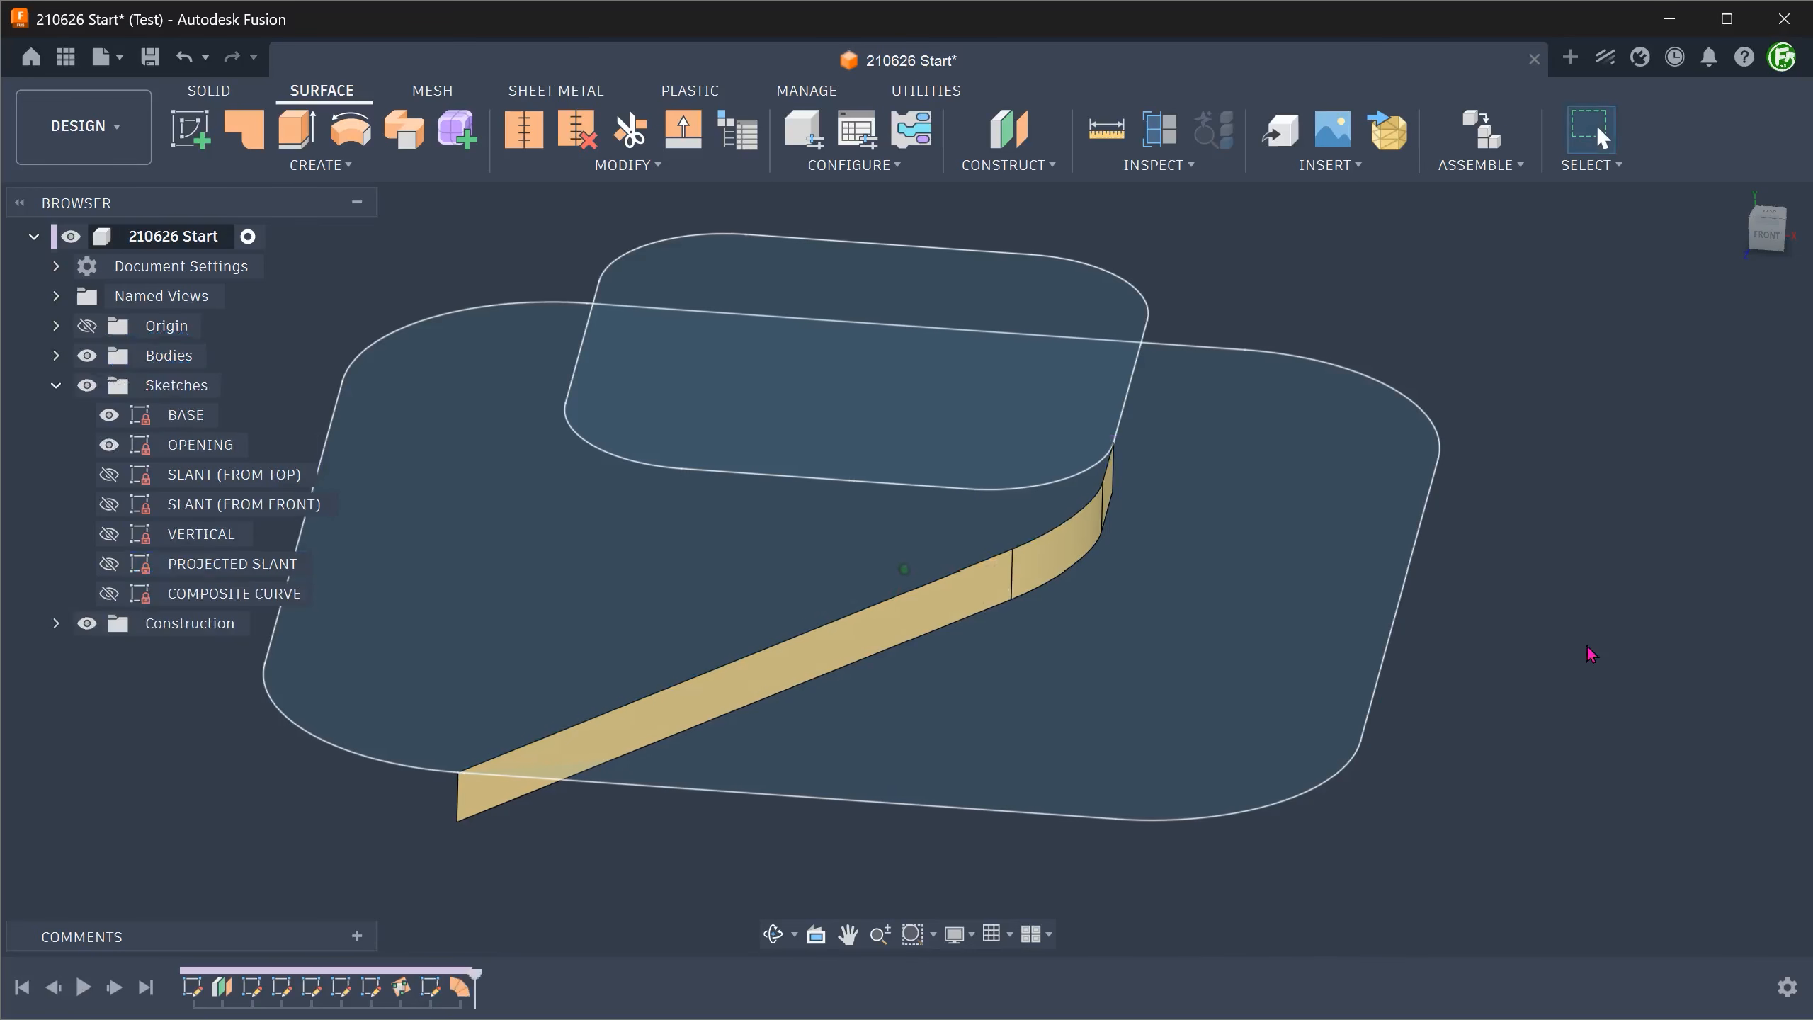
Step: Start a circular pattern of the ruled surface body around the vertical origin axis
shift+middle_drag(1590, 652, 1622, 291)
click(1734, 202)
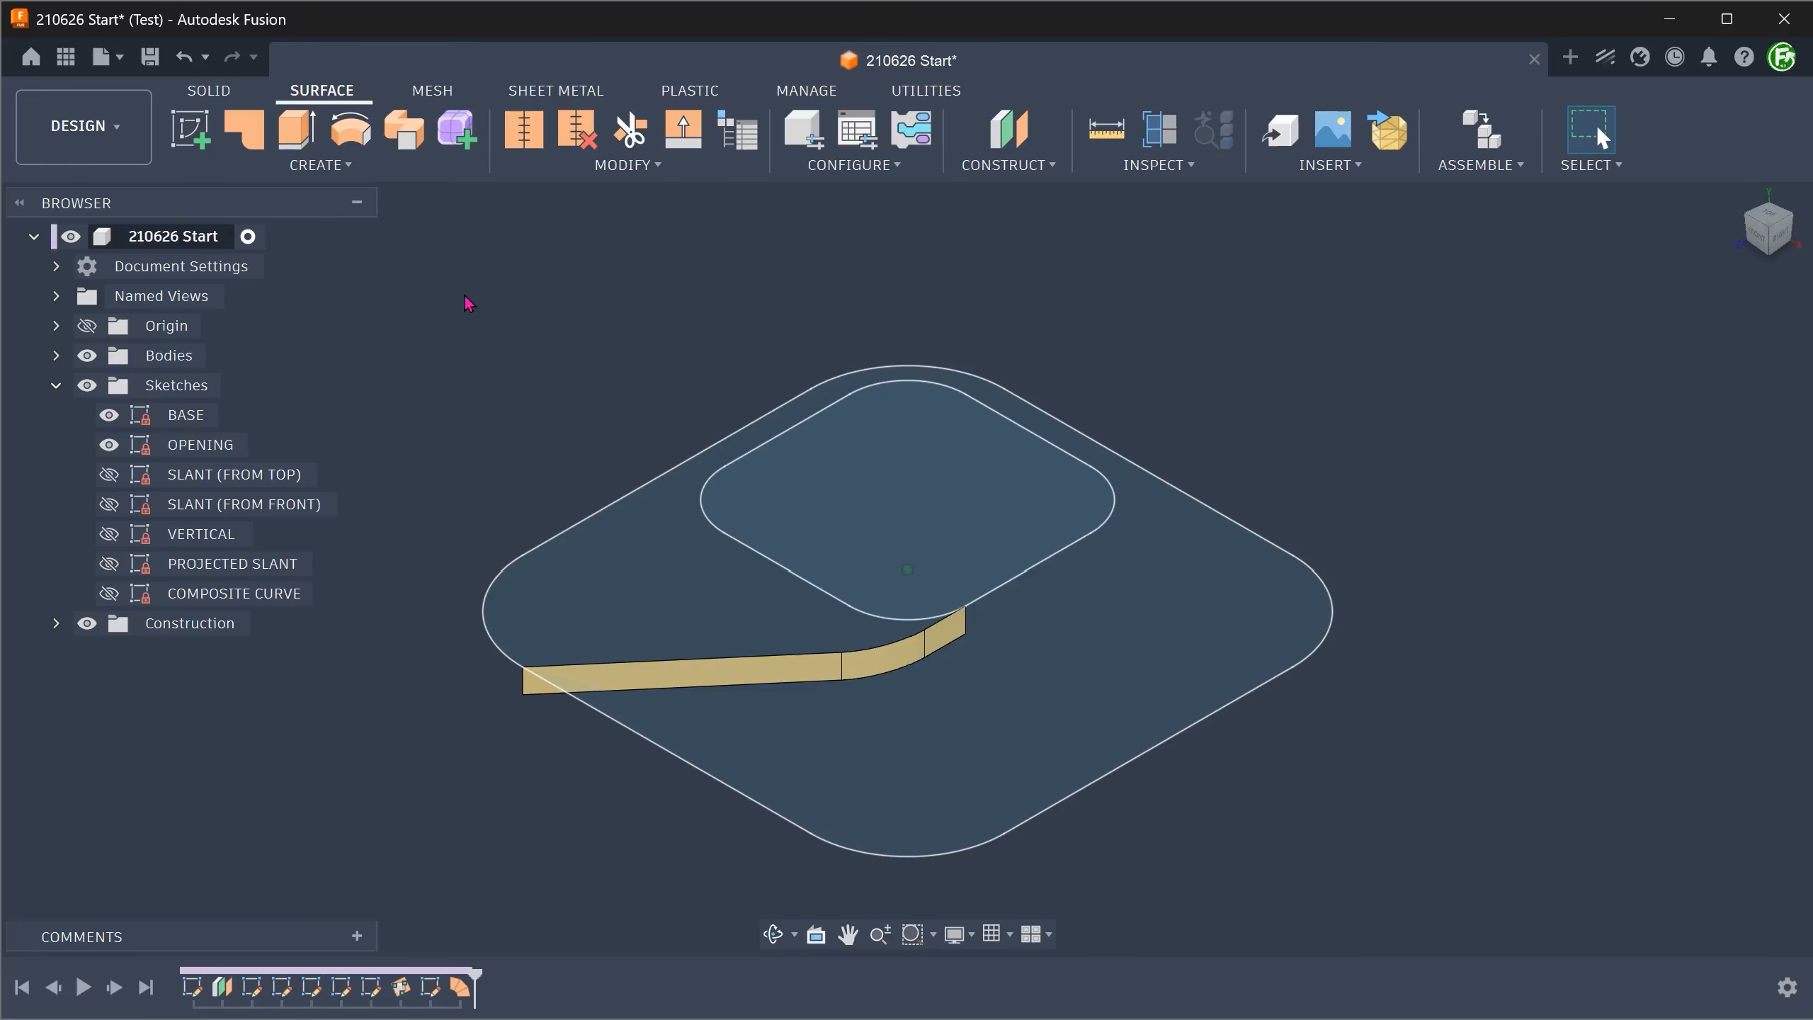
click(327, 171)
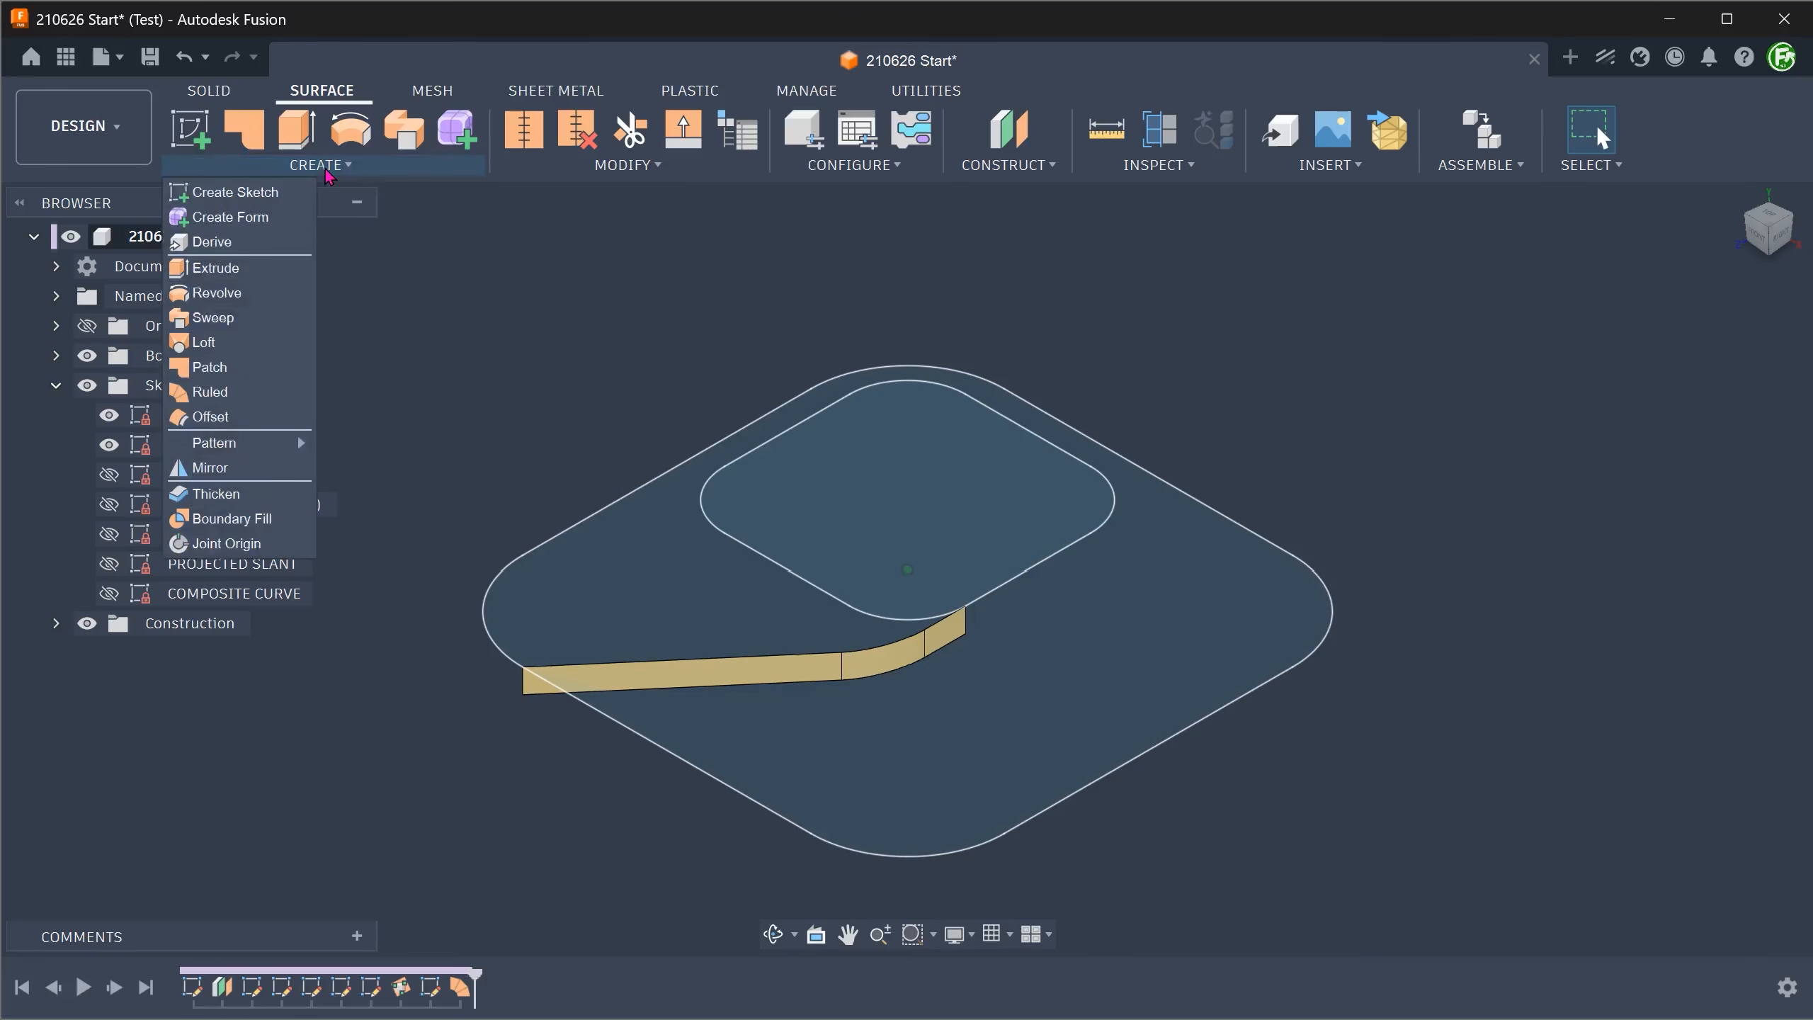
mouse_move(257, 443)
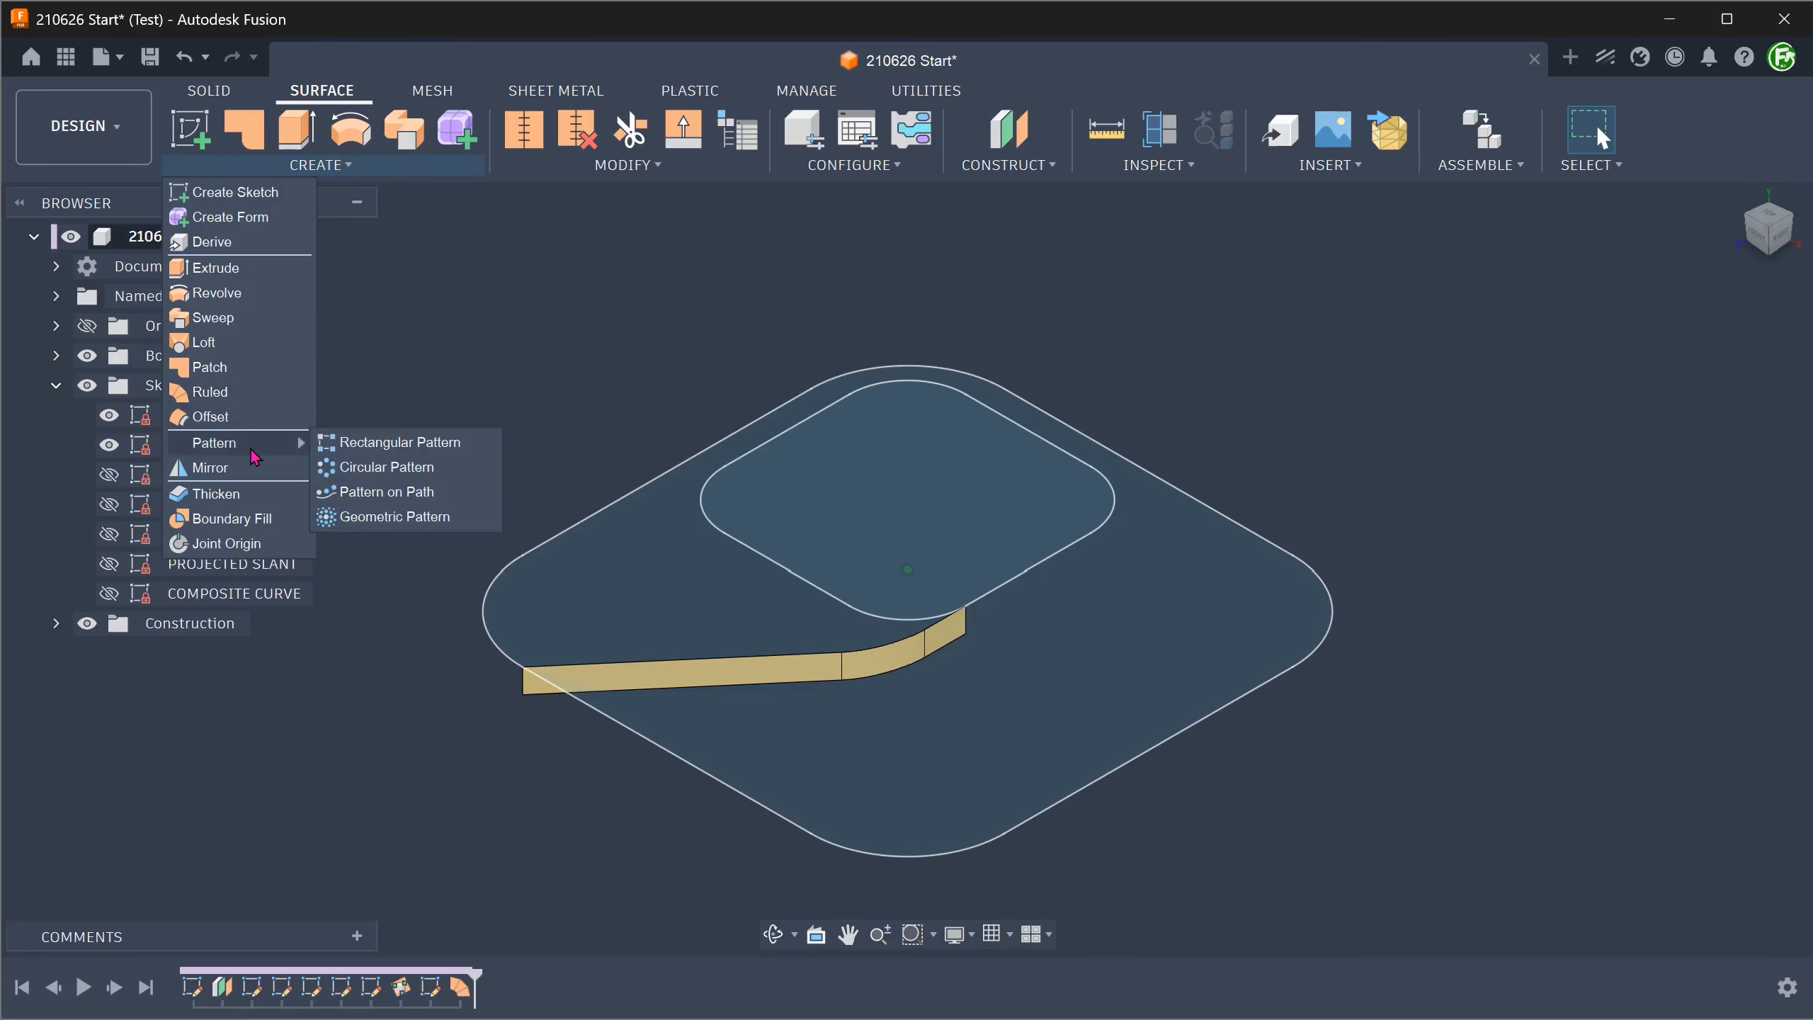
click(455, 471)
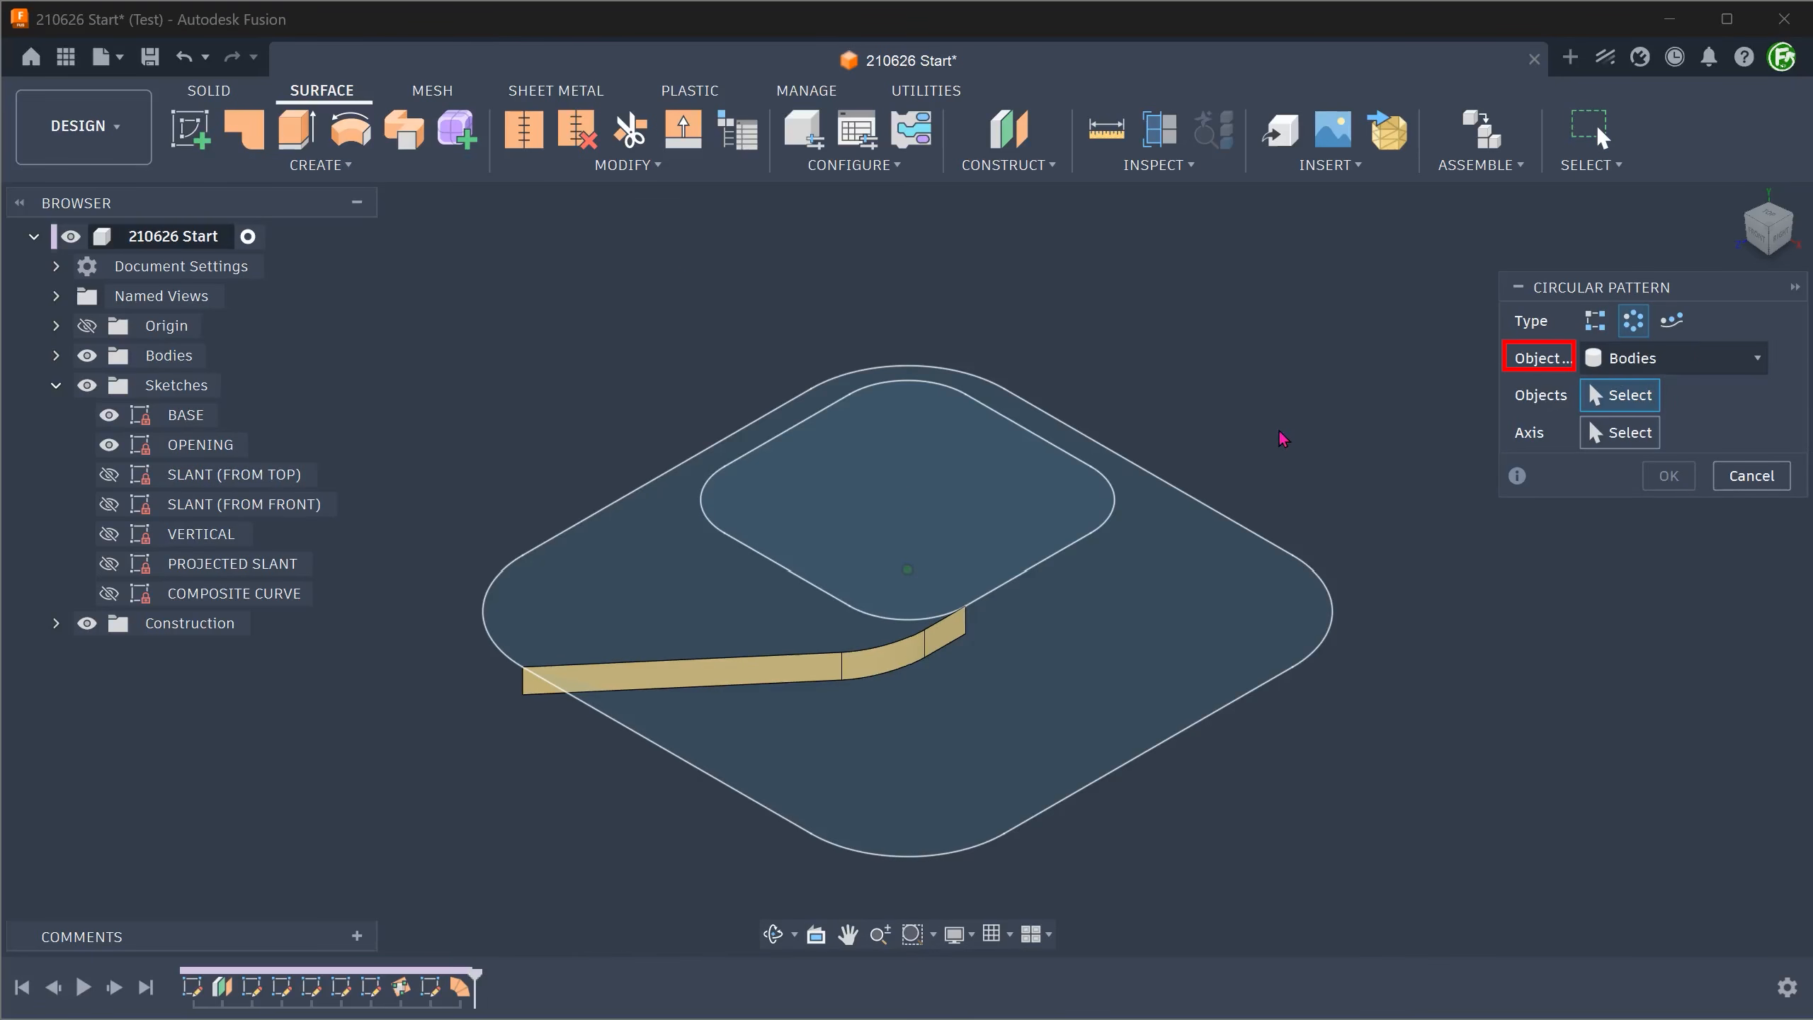
click(944, 644)
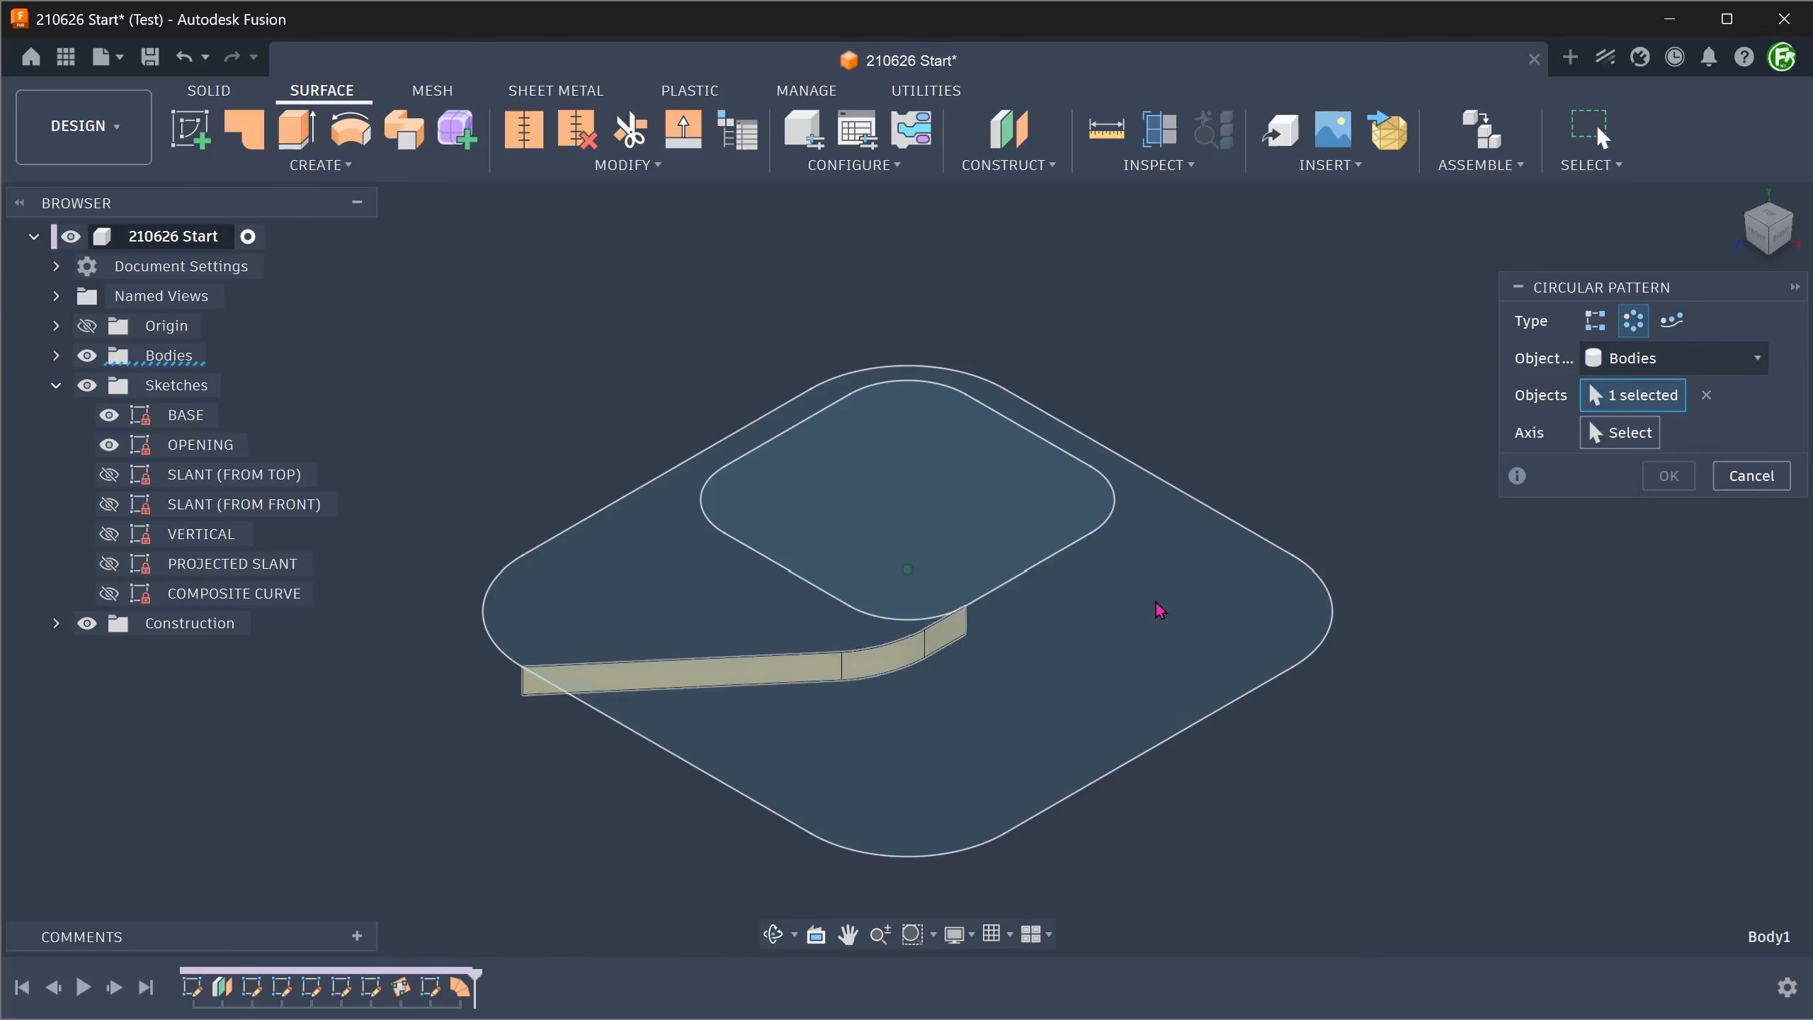
click(1620, 434)
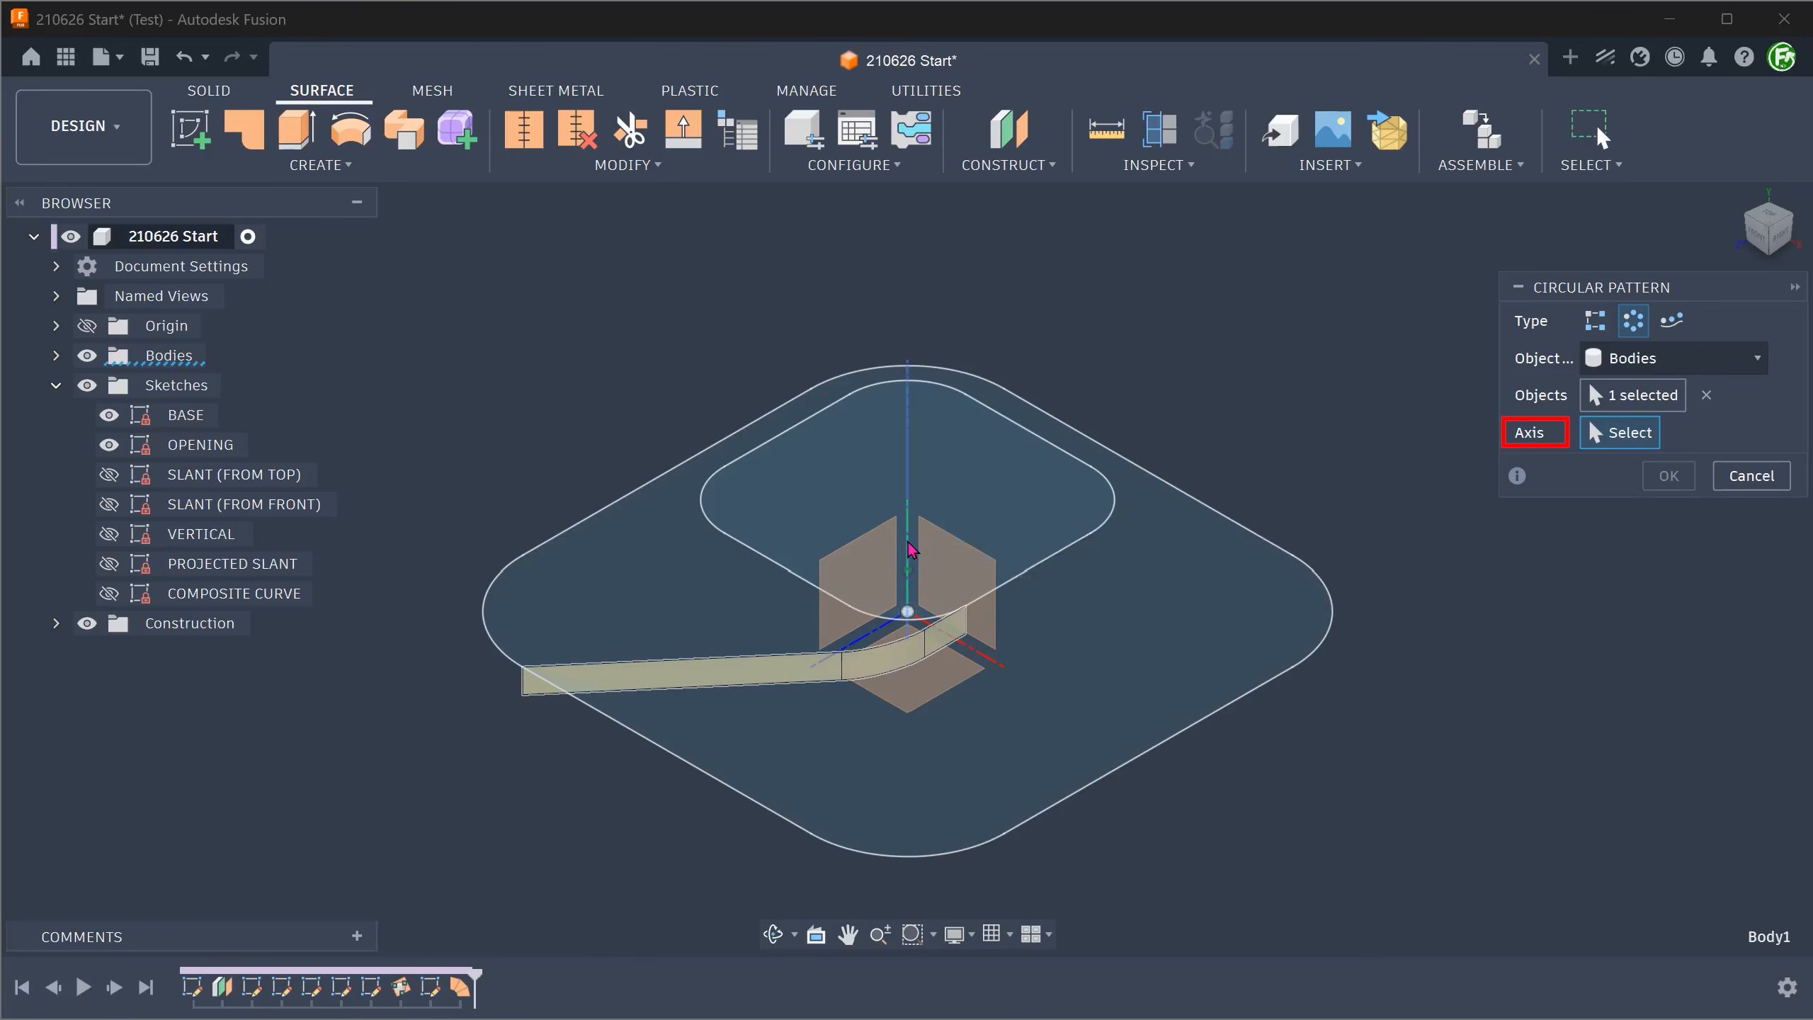
scroll(888, 514, up, 1)
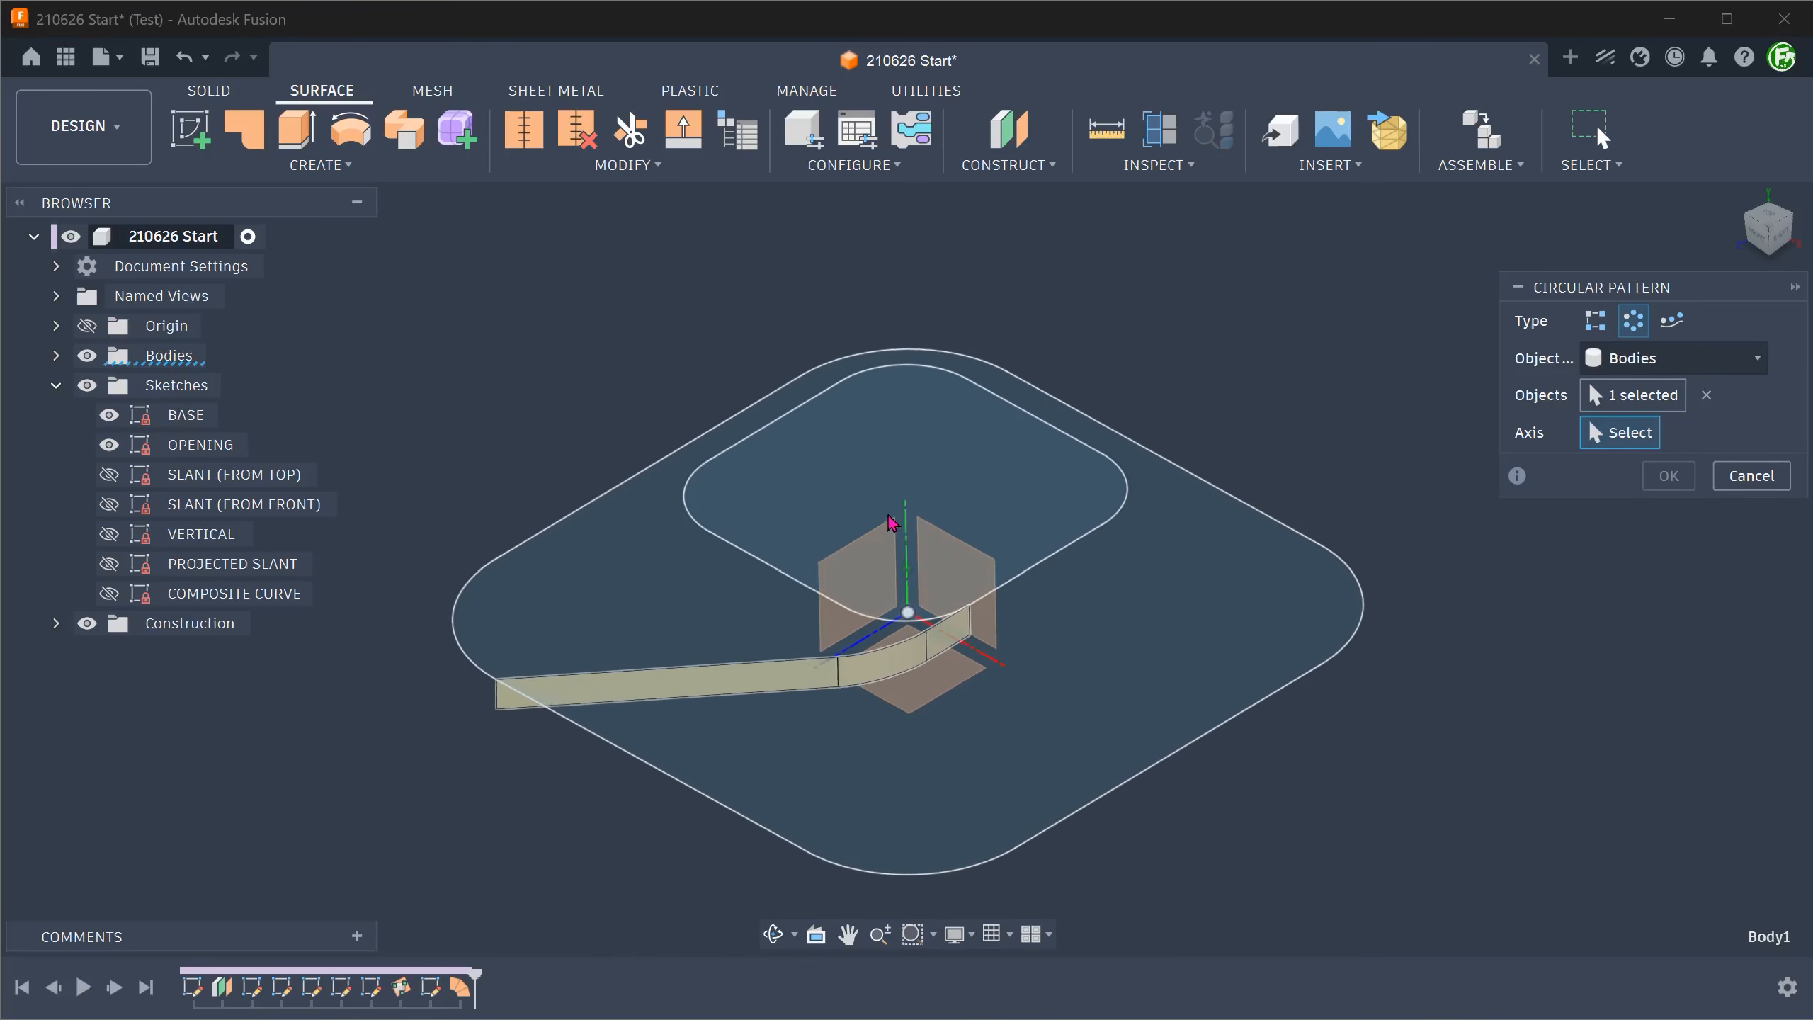
click(912, 564)
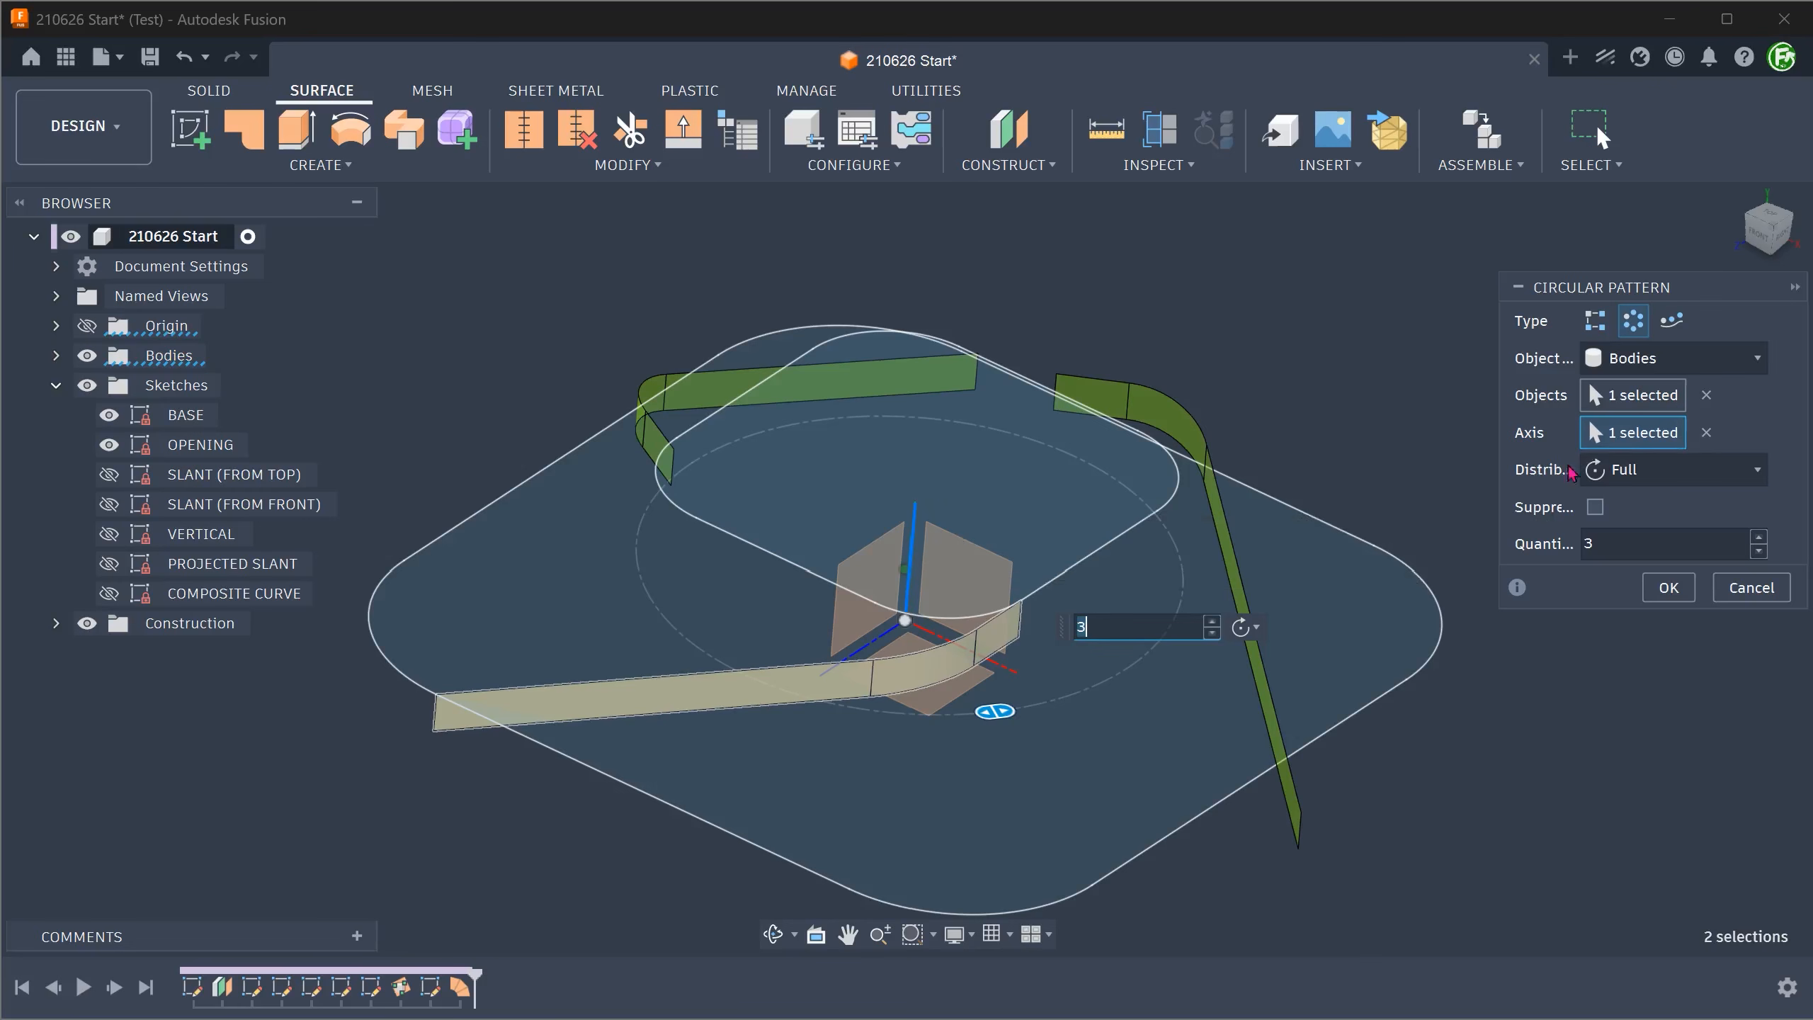
Step: Set the circular pattern to Partial distribution with a 90 degree angle and a quantity of 2, and create it
click(1602, 471)
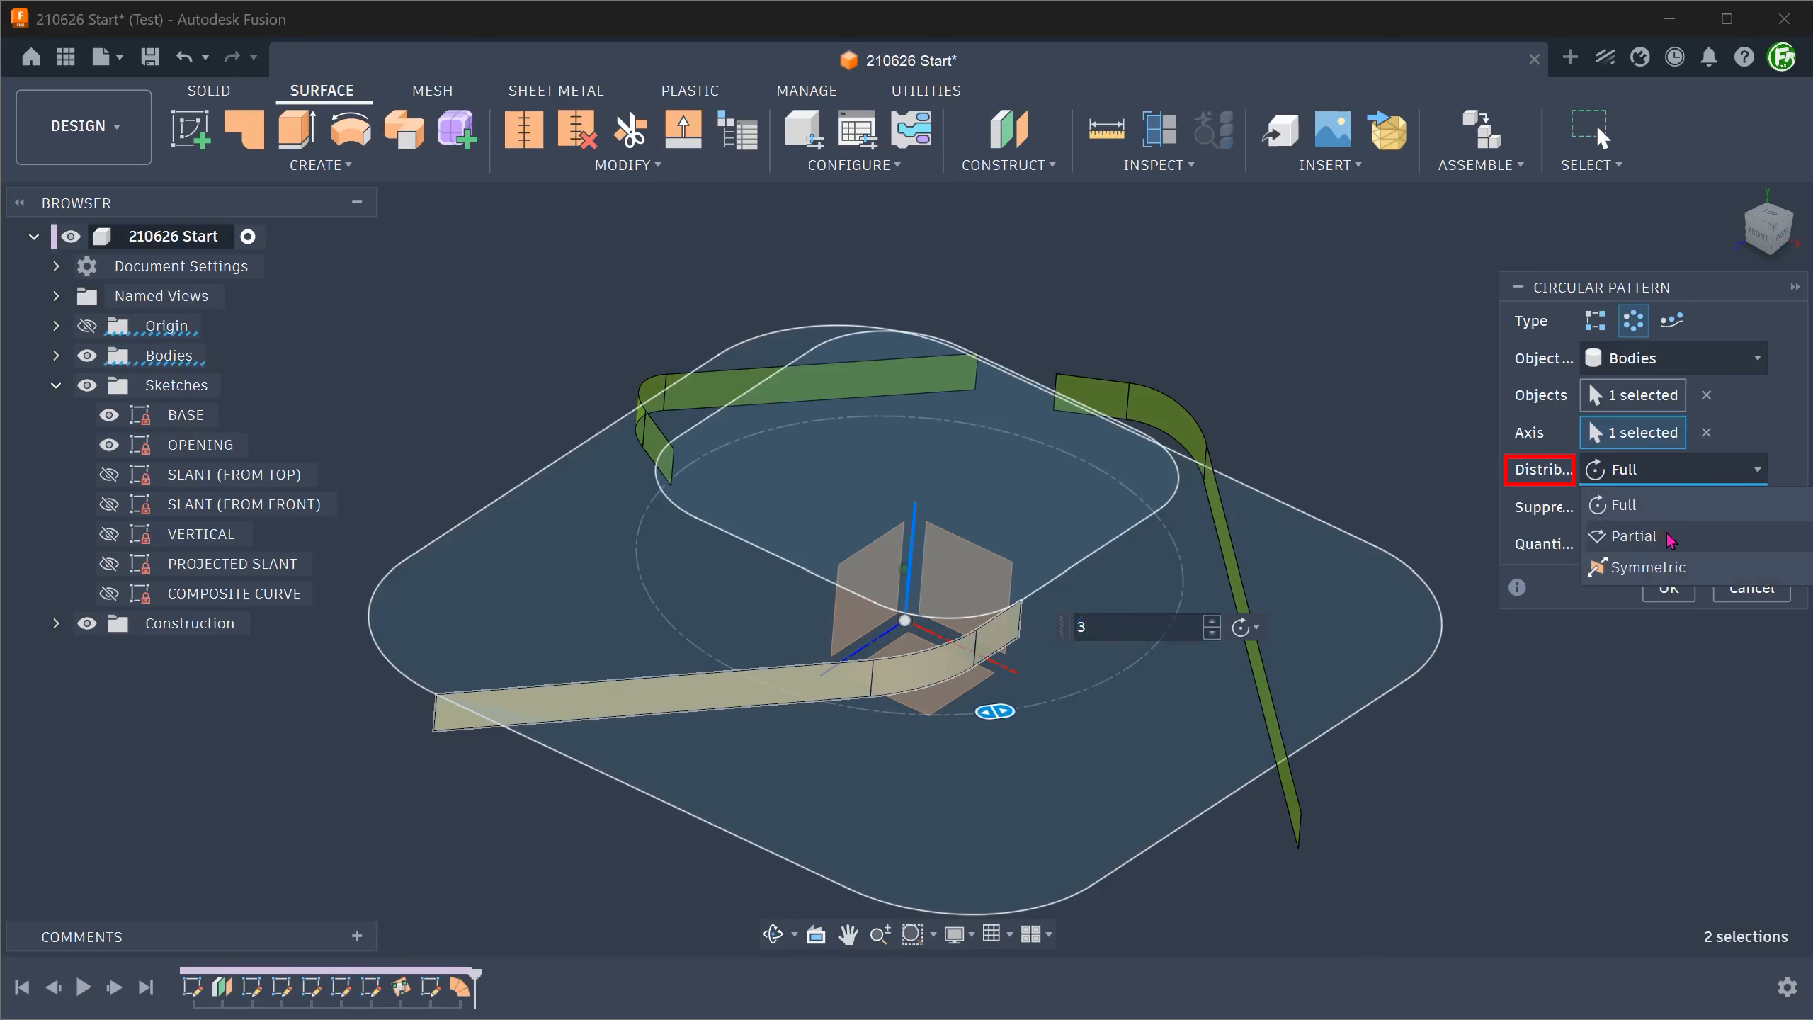
click(1641, 536)
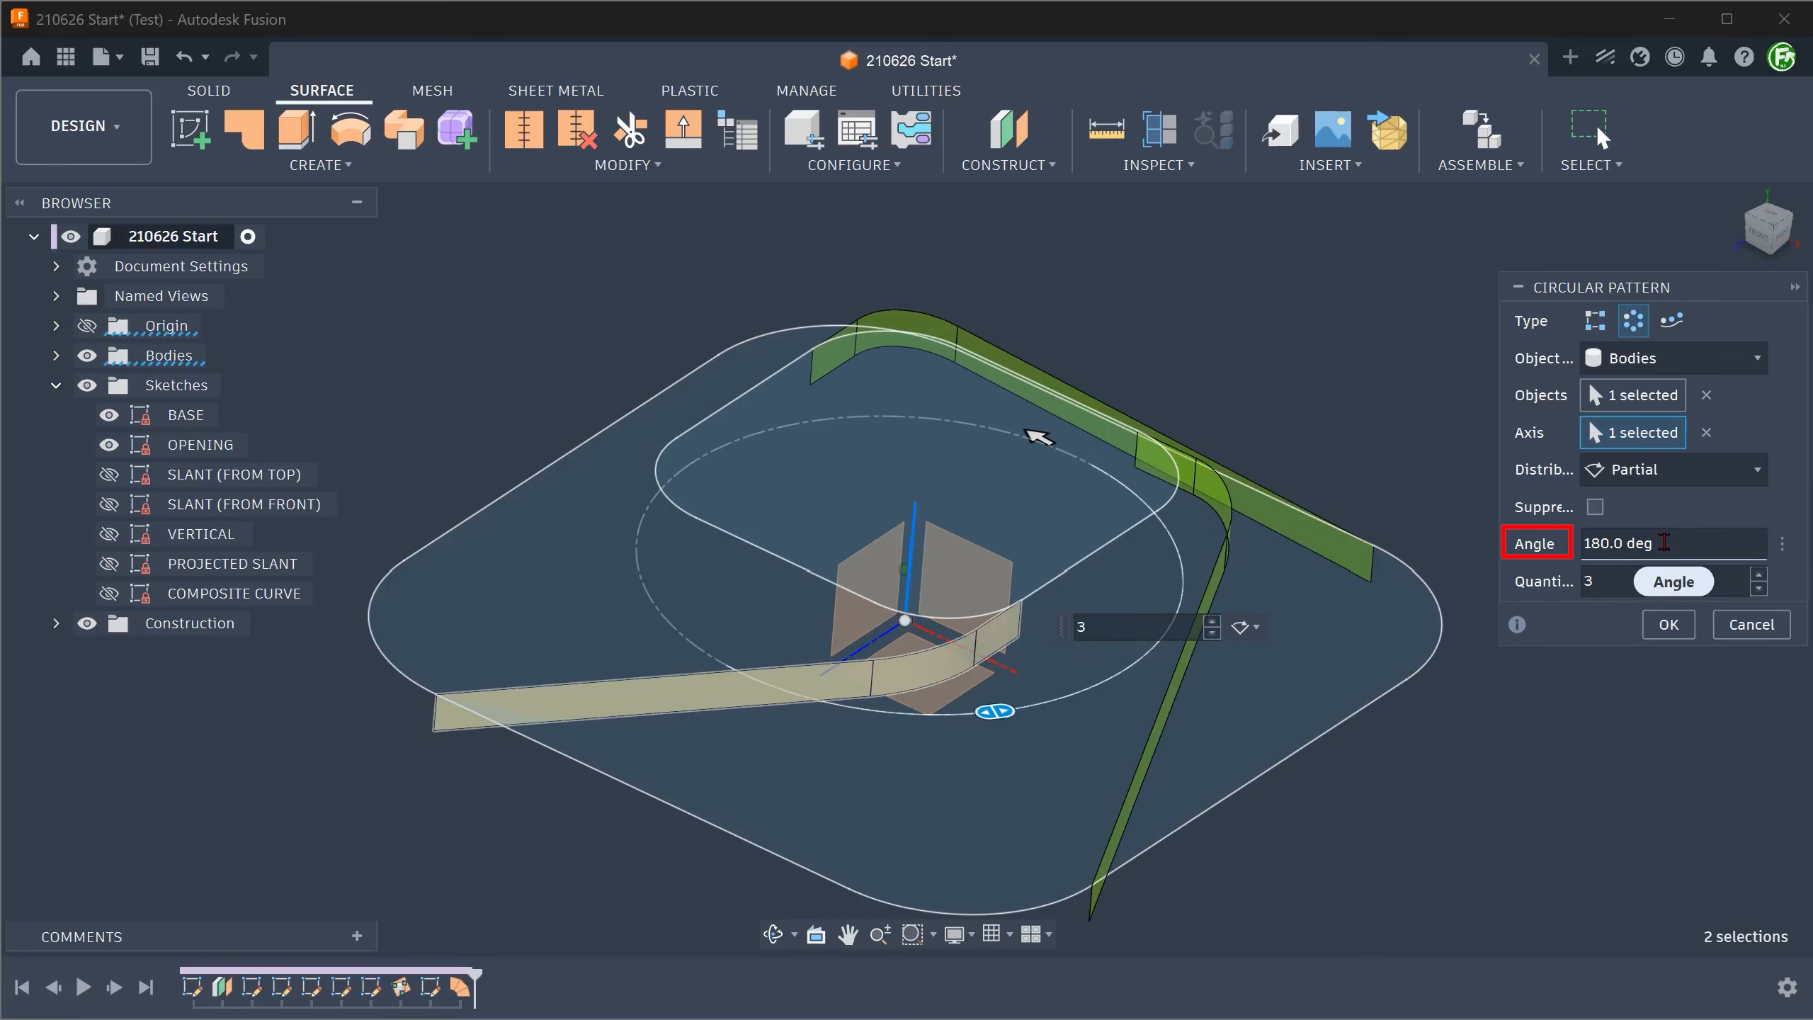
drag(1663, 541, 1513, 526)
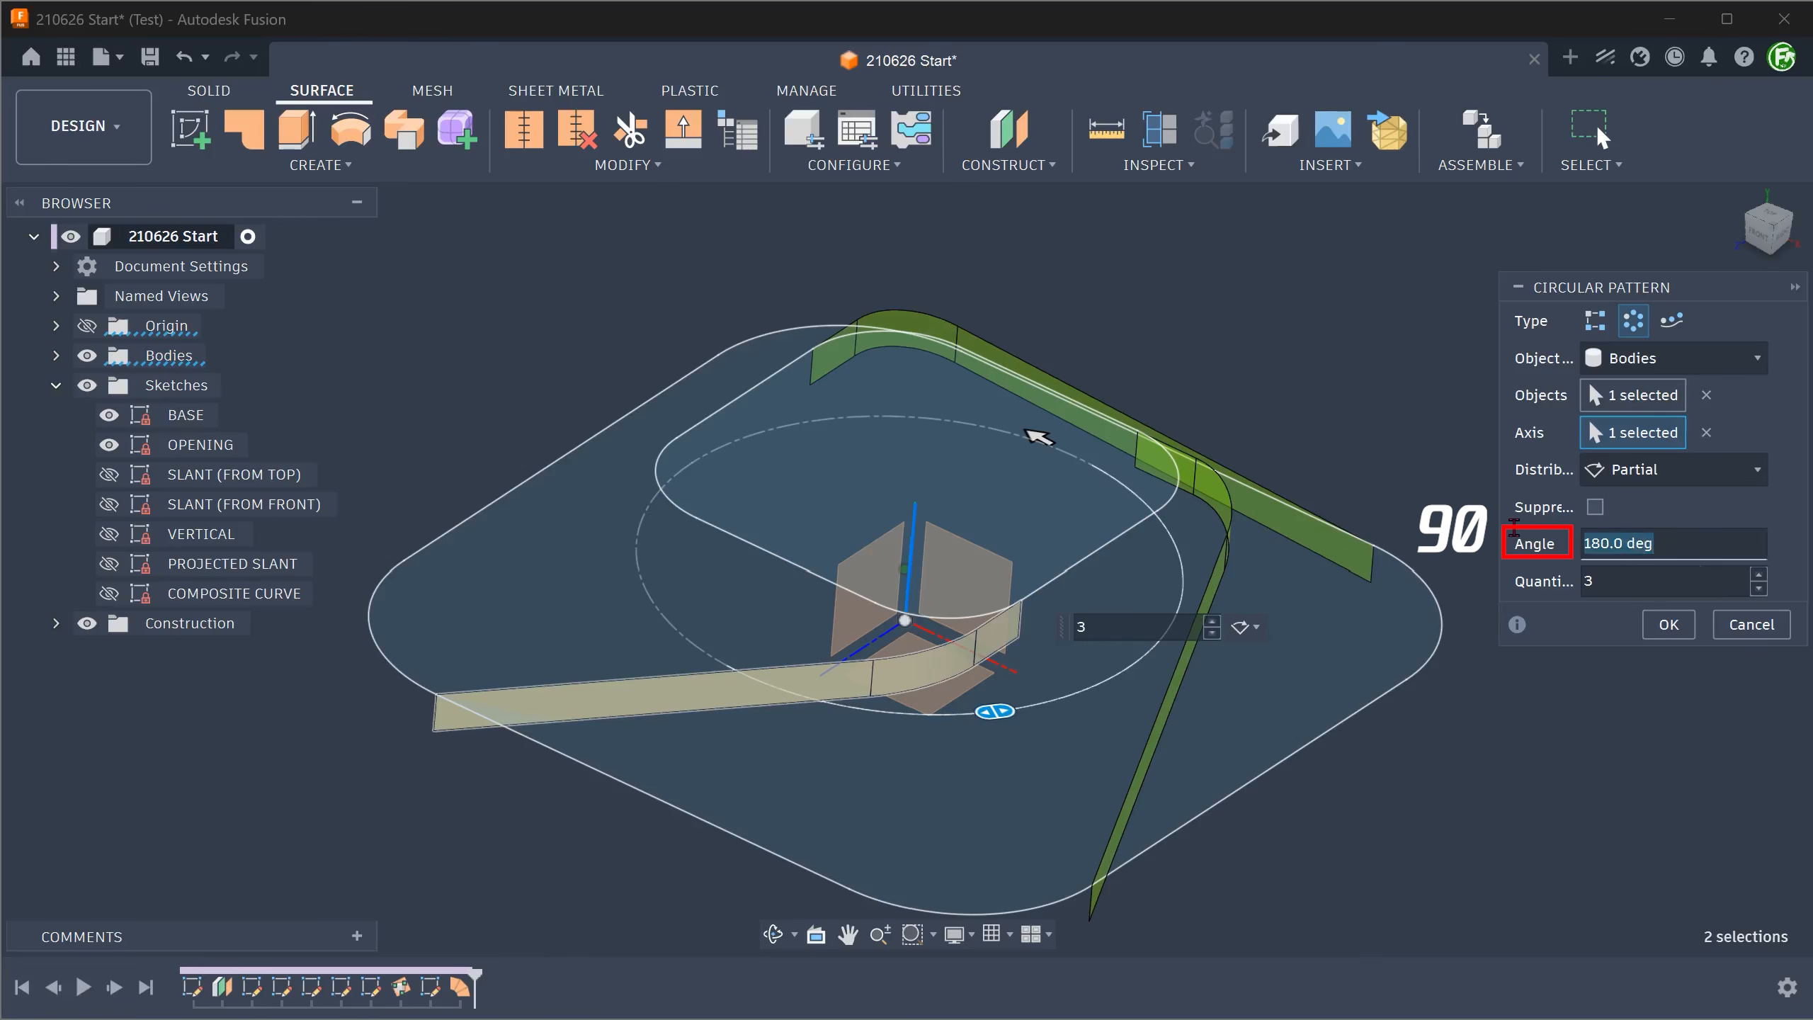
text(90)
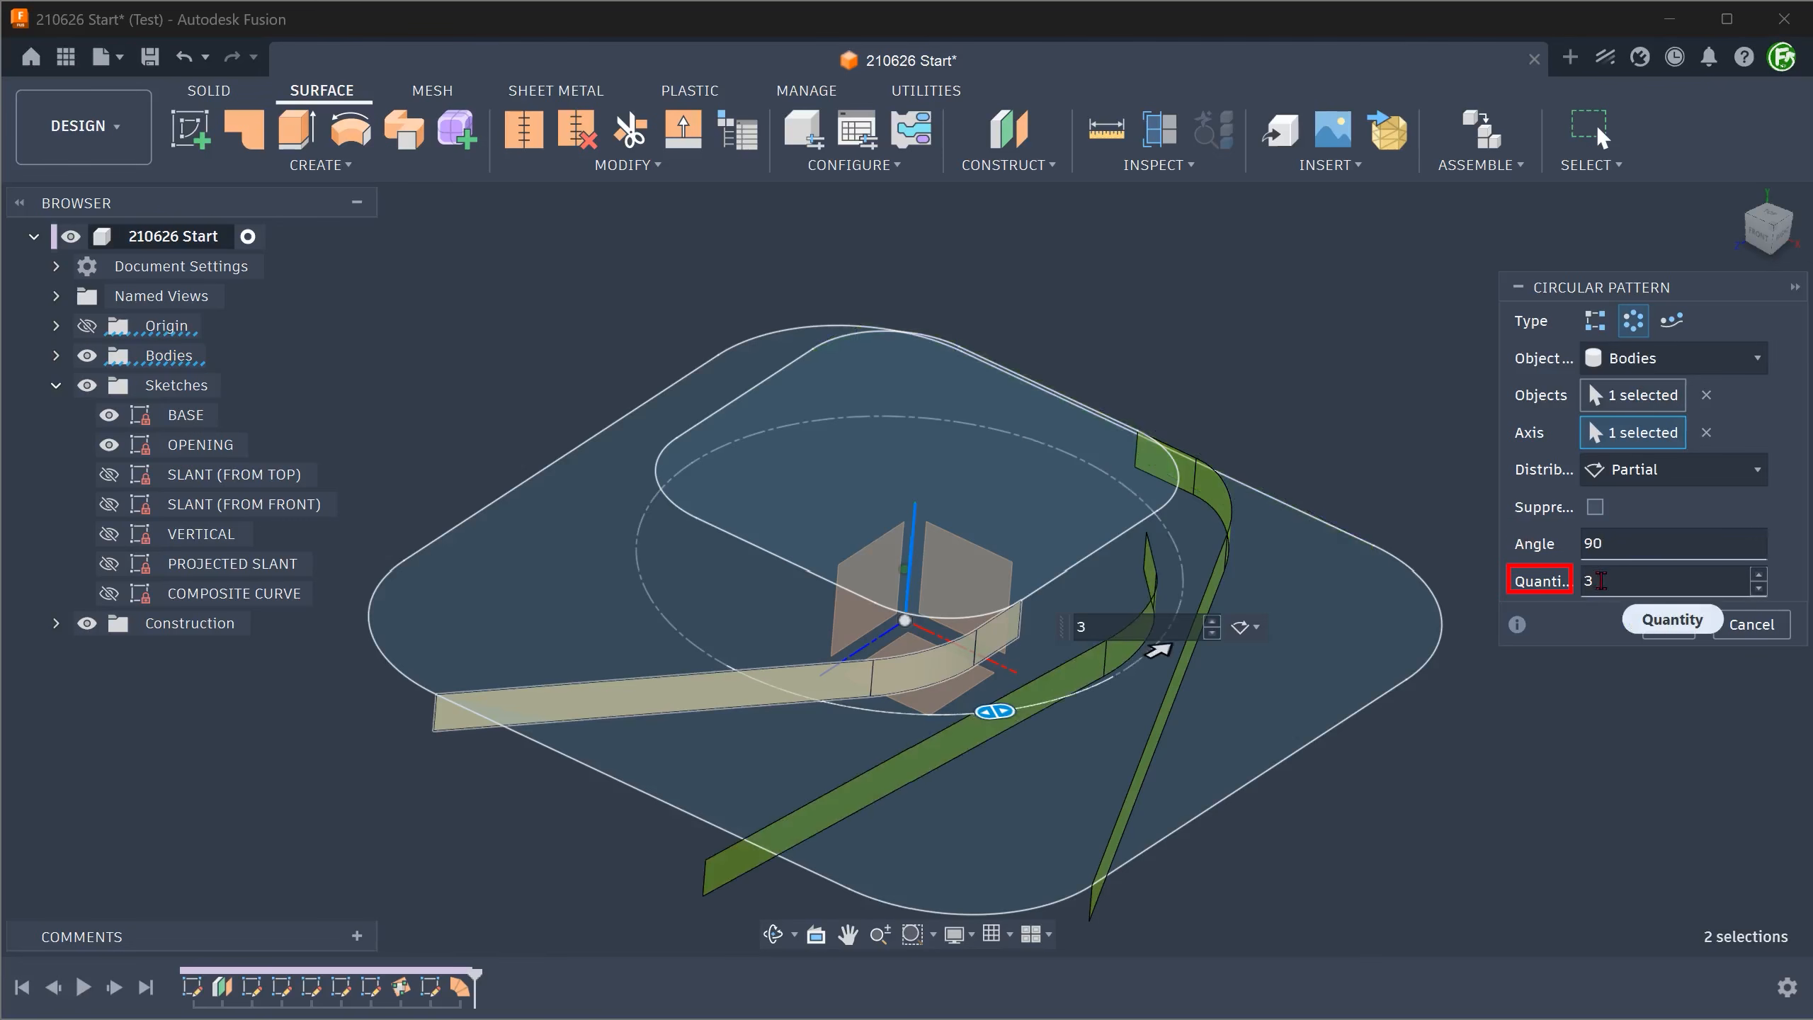
click(1601, 580)
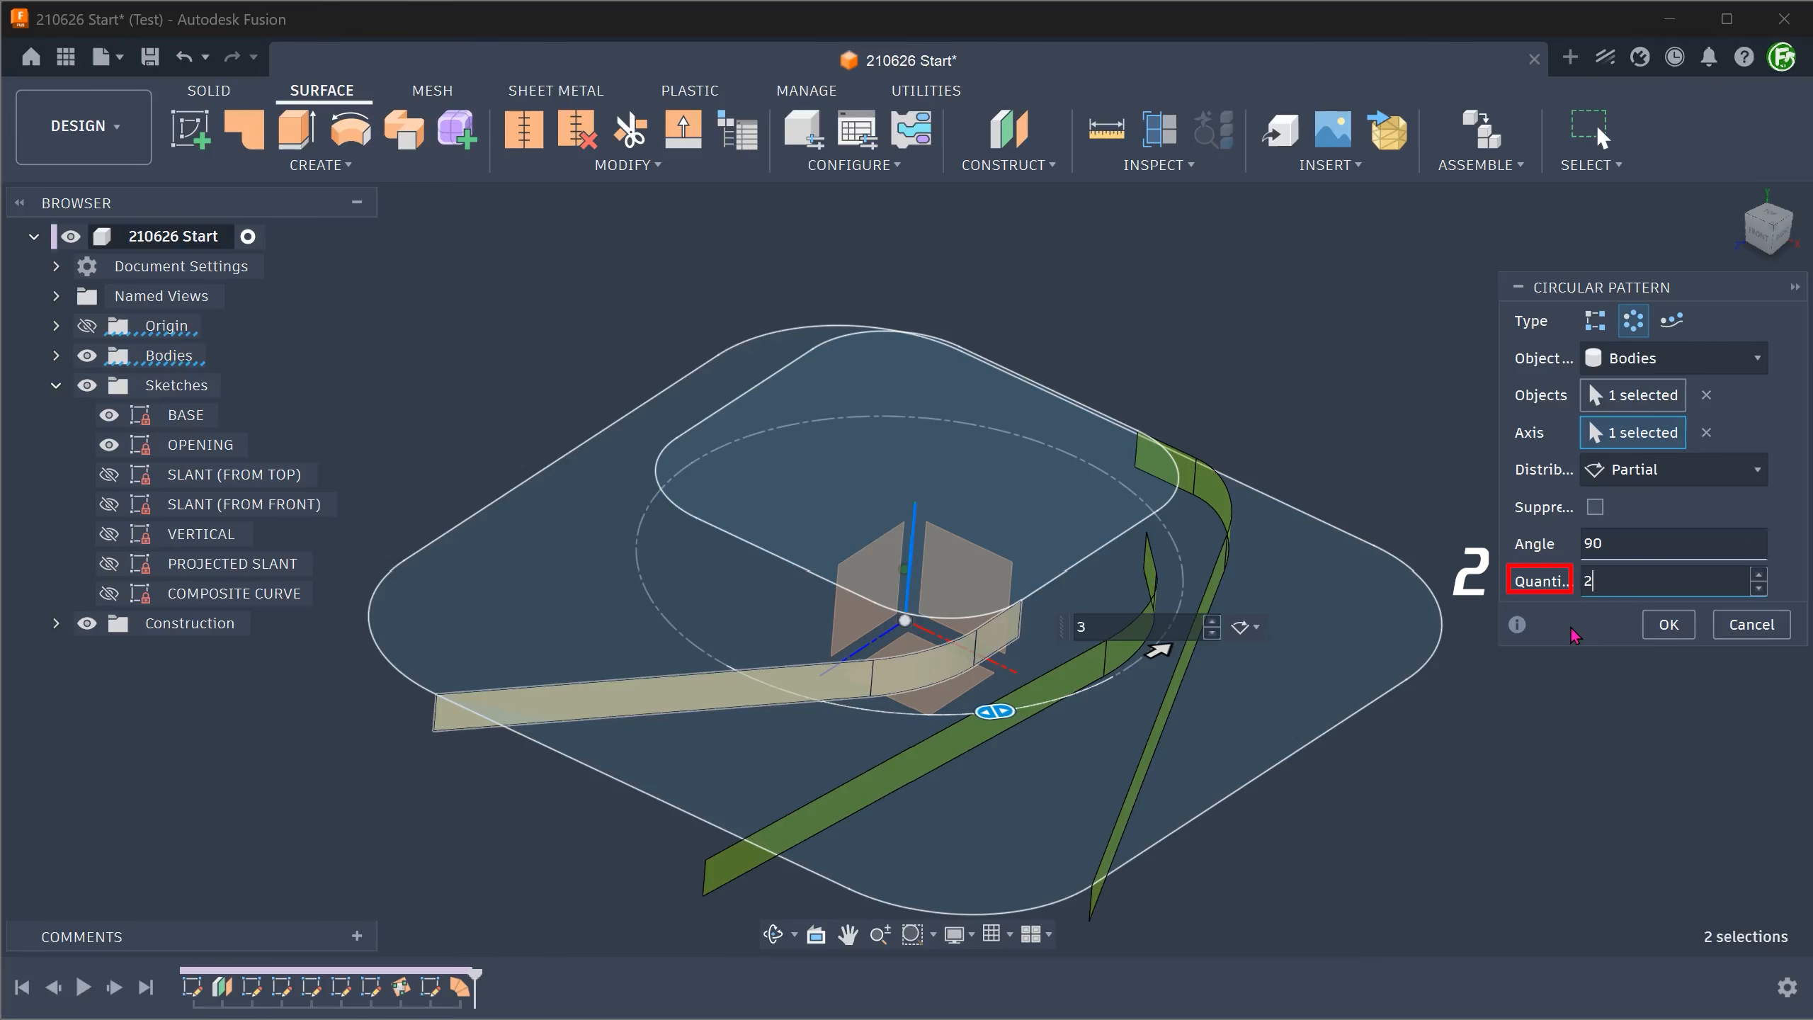
text(2)
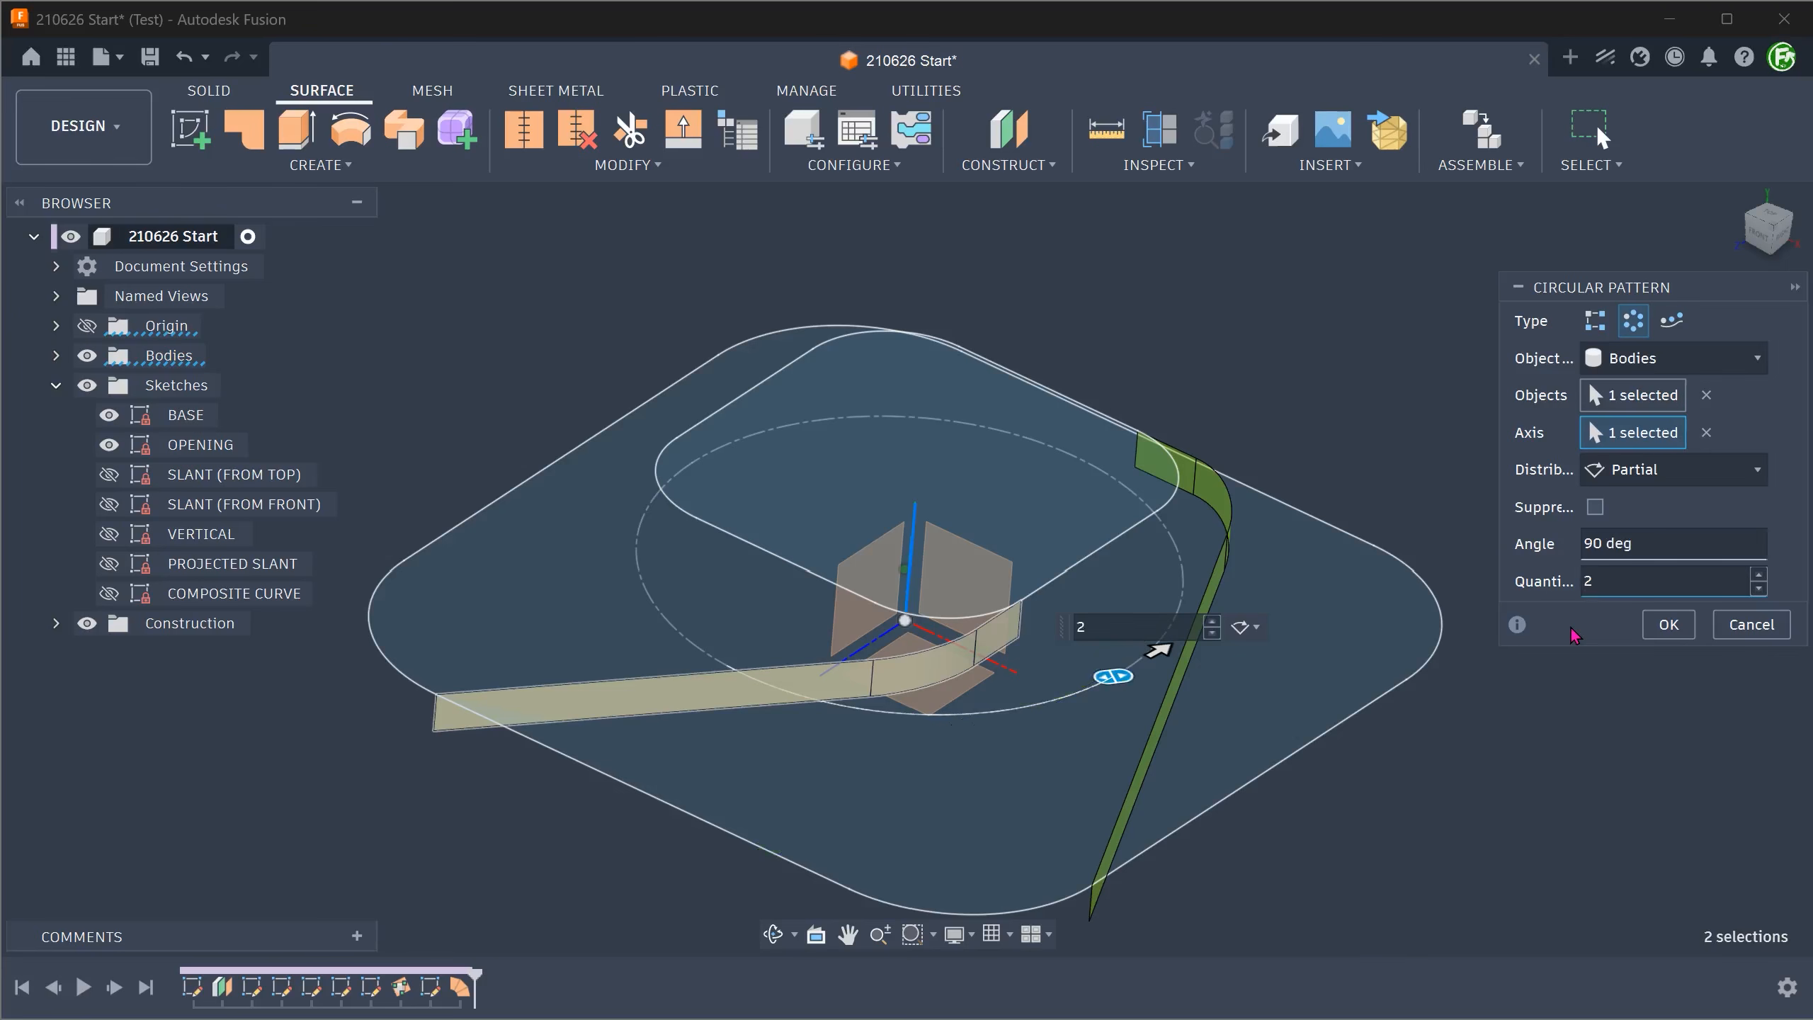
click(1668, 624)
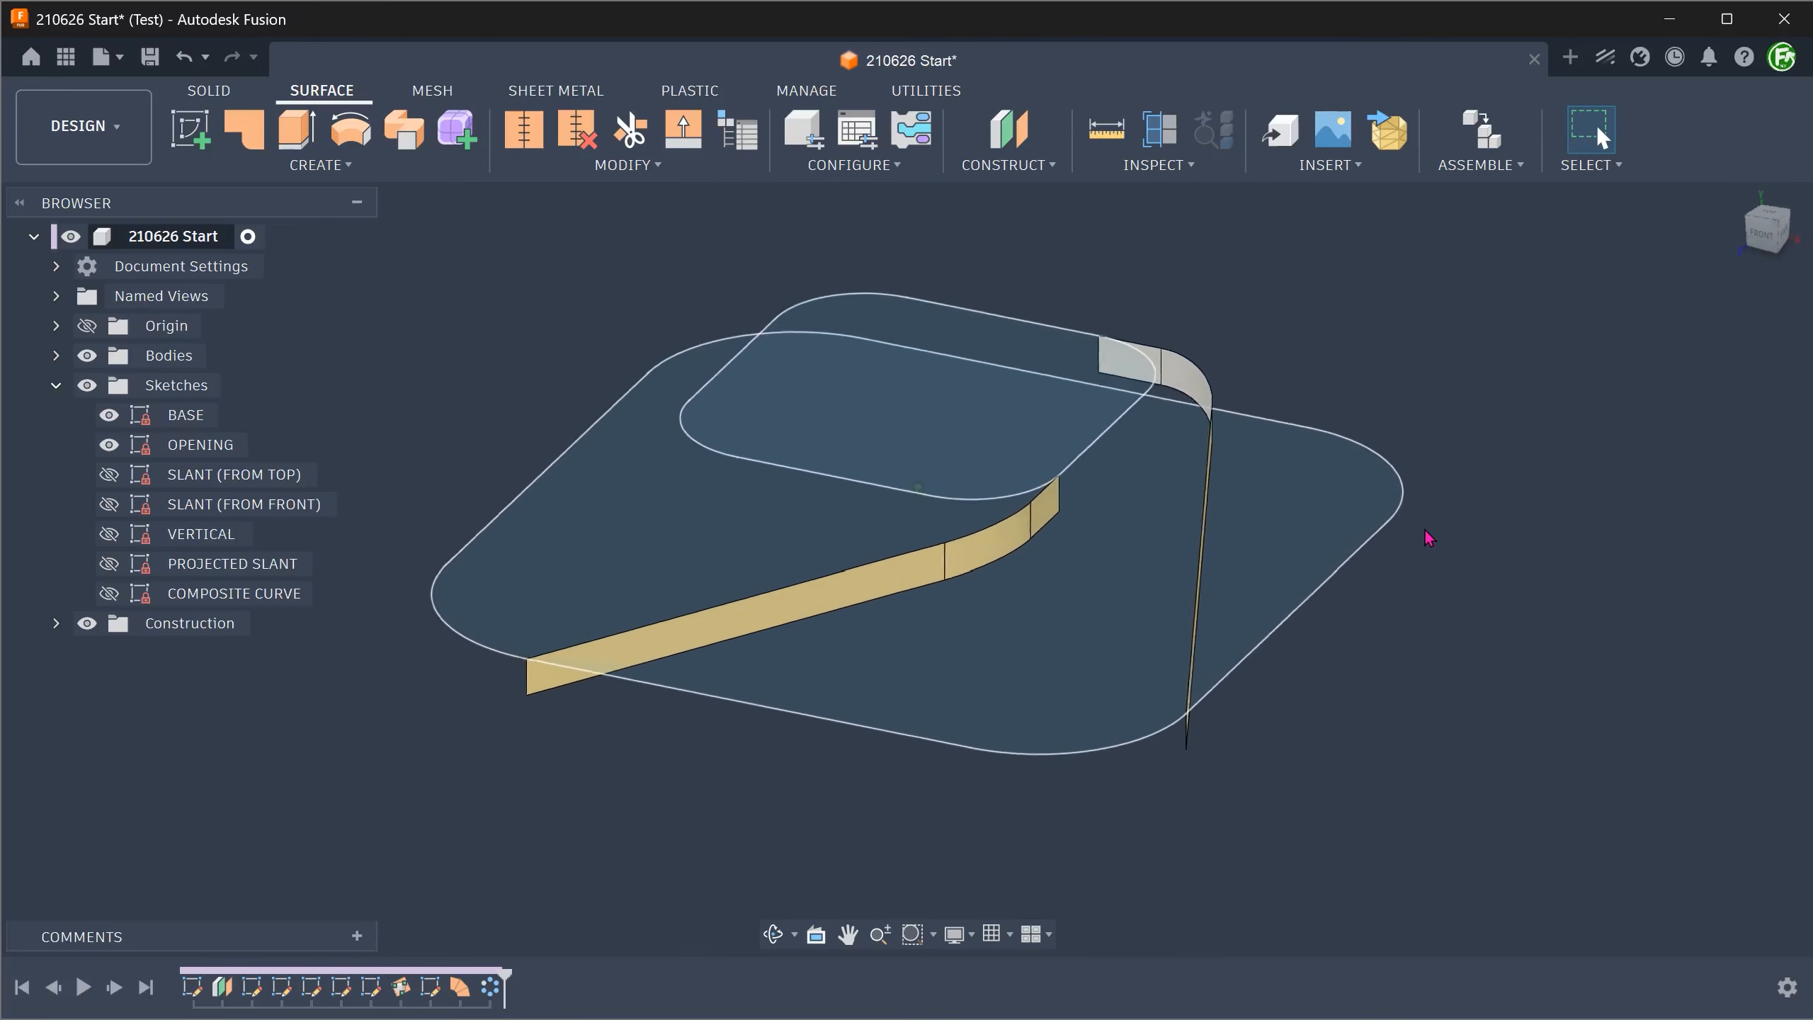
Step: Create a -5 mm ruled surface from the OPENING sketch's straight edge and corner arc between the two surface strips, with chain selection off
click(1736, 194)
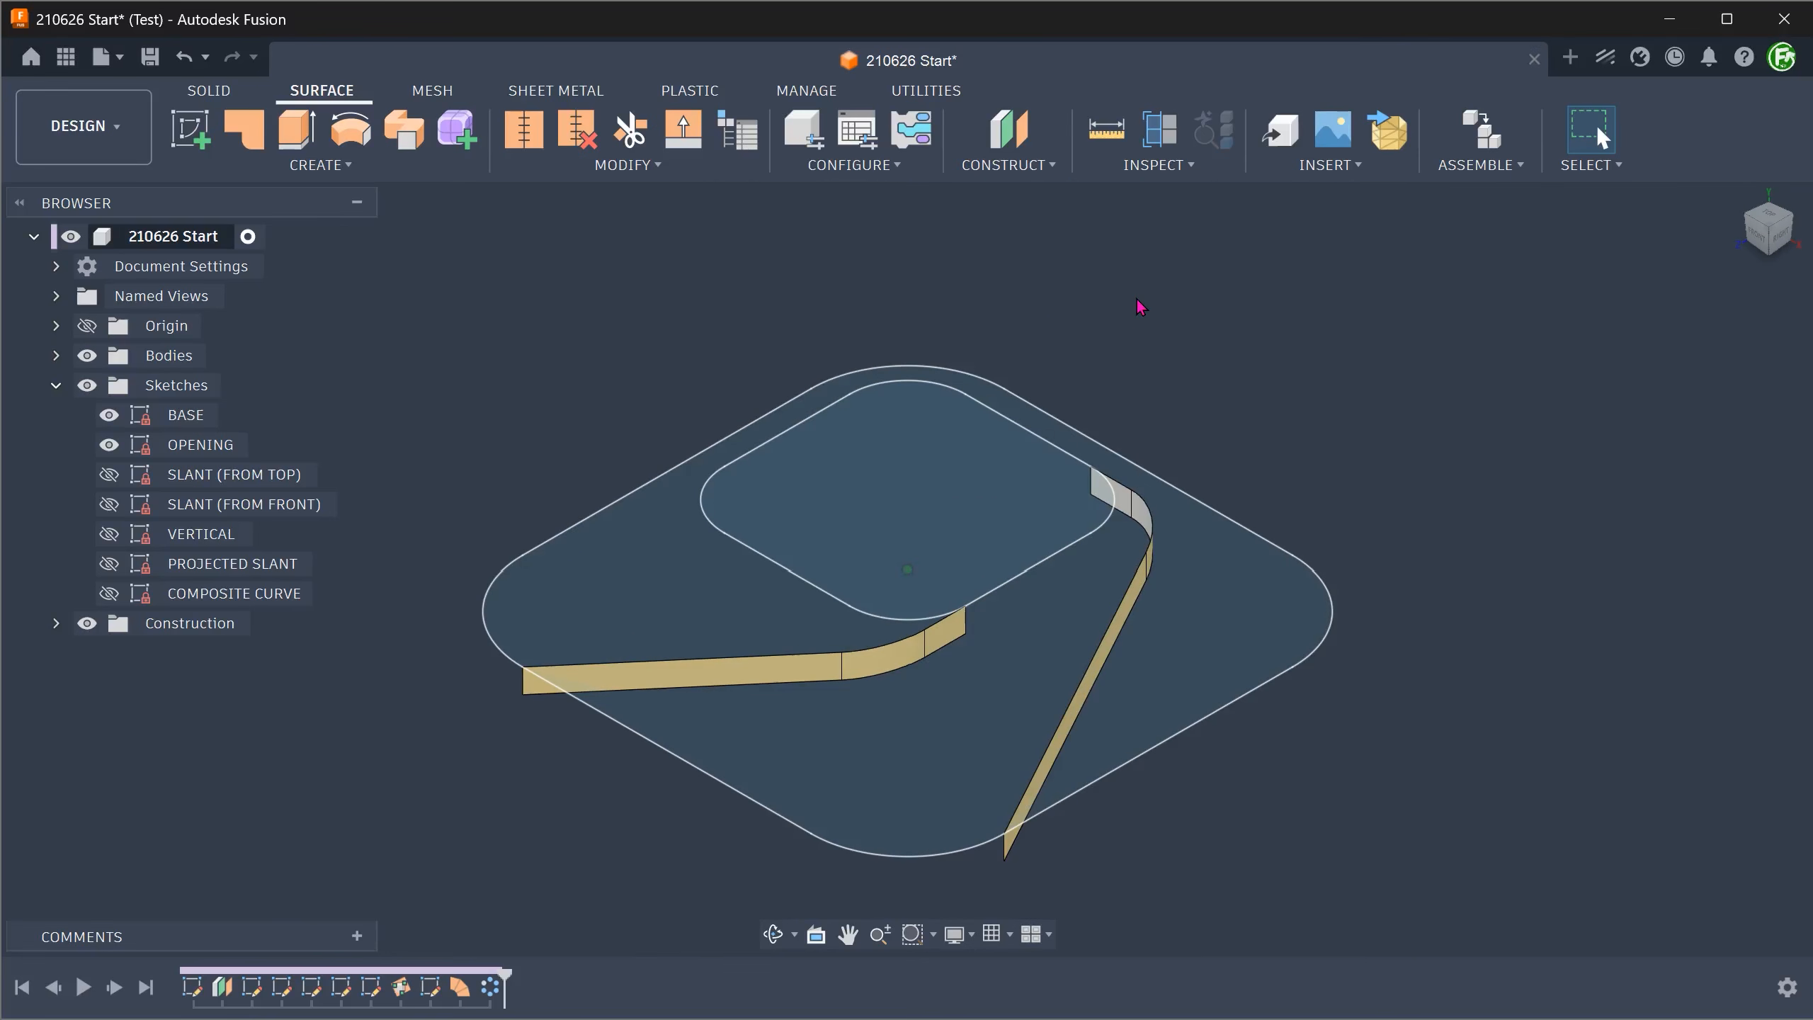
click(318, 165)
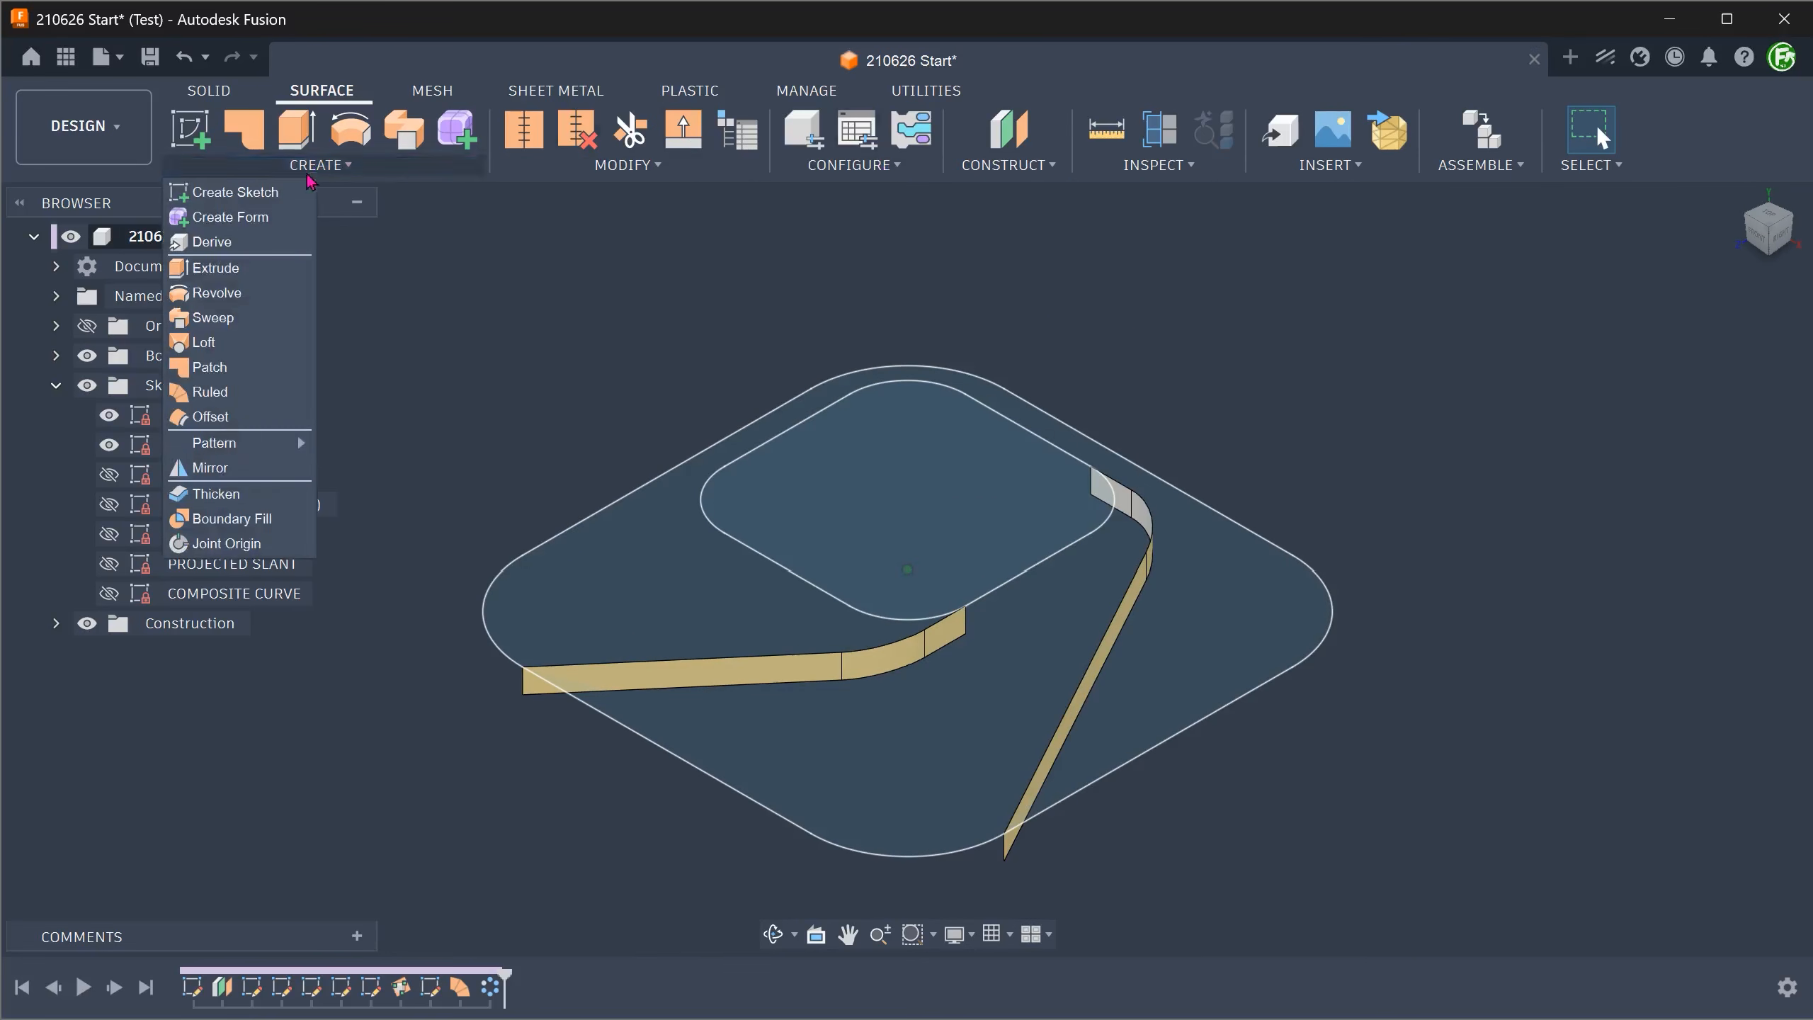
click(257, 395)
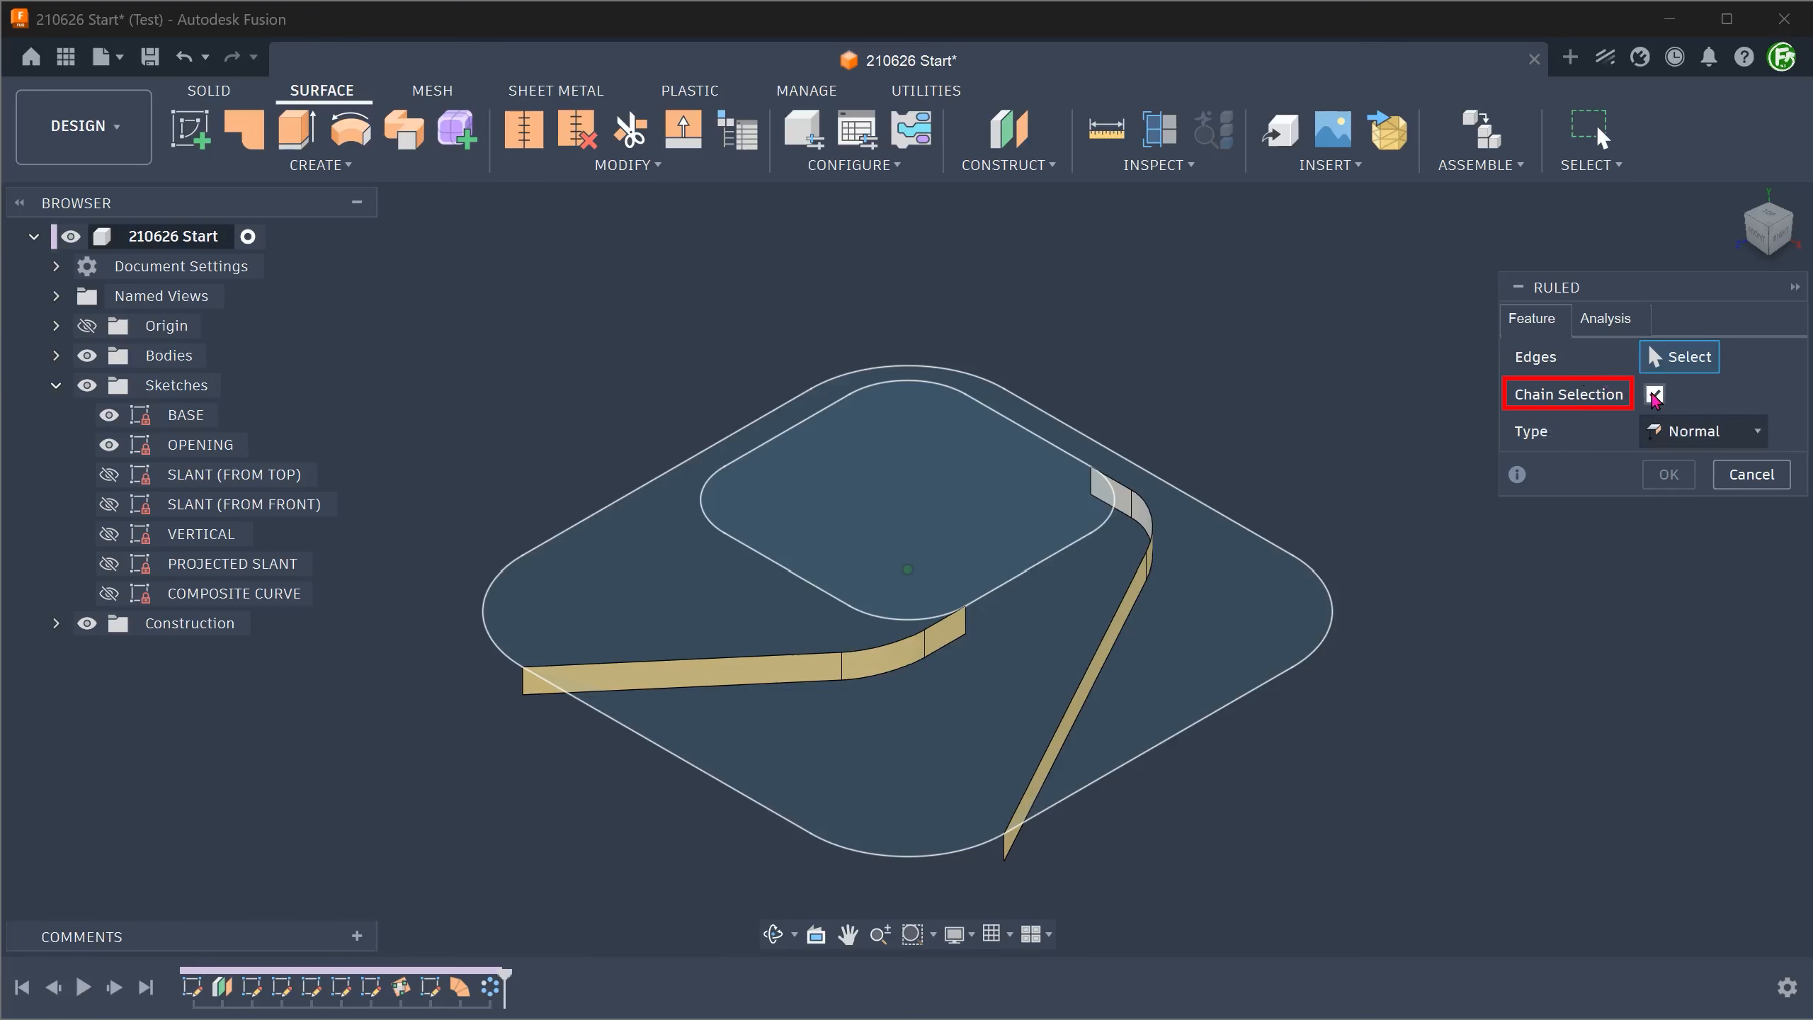
click(1654, 395)
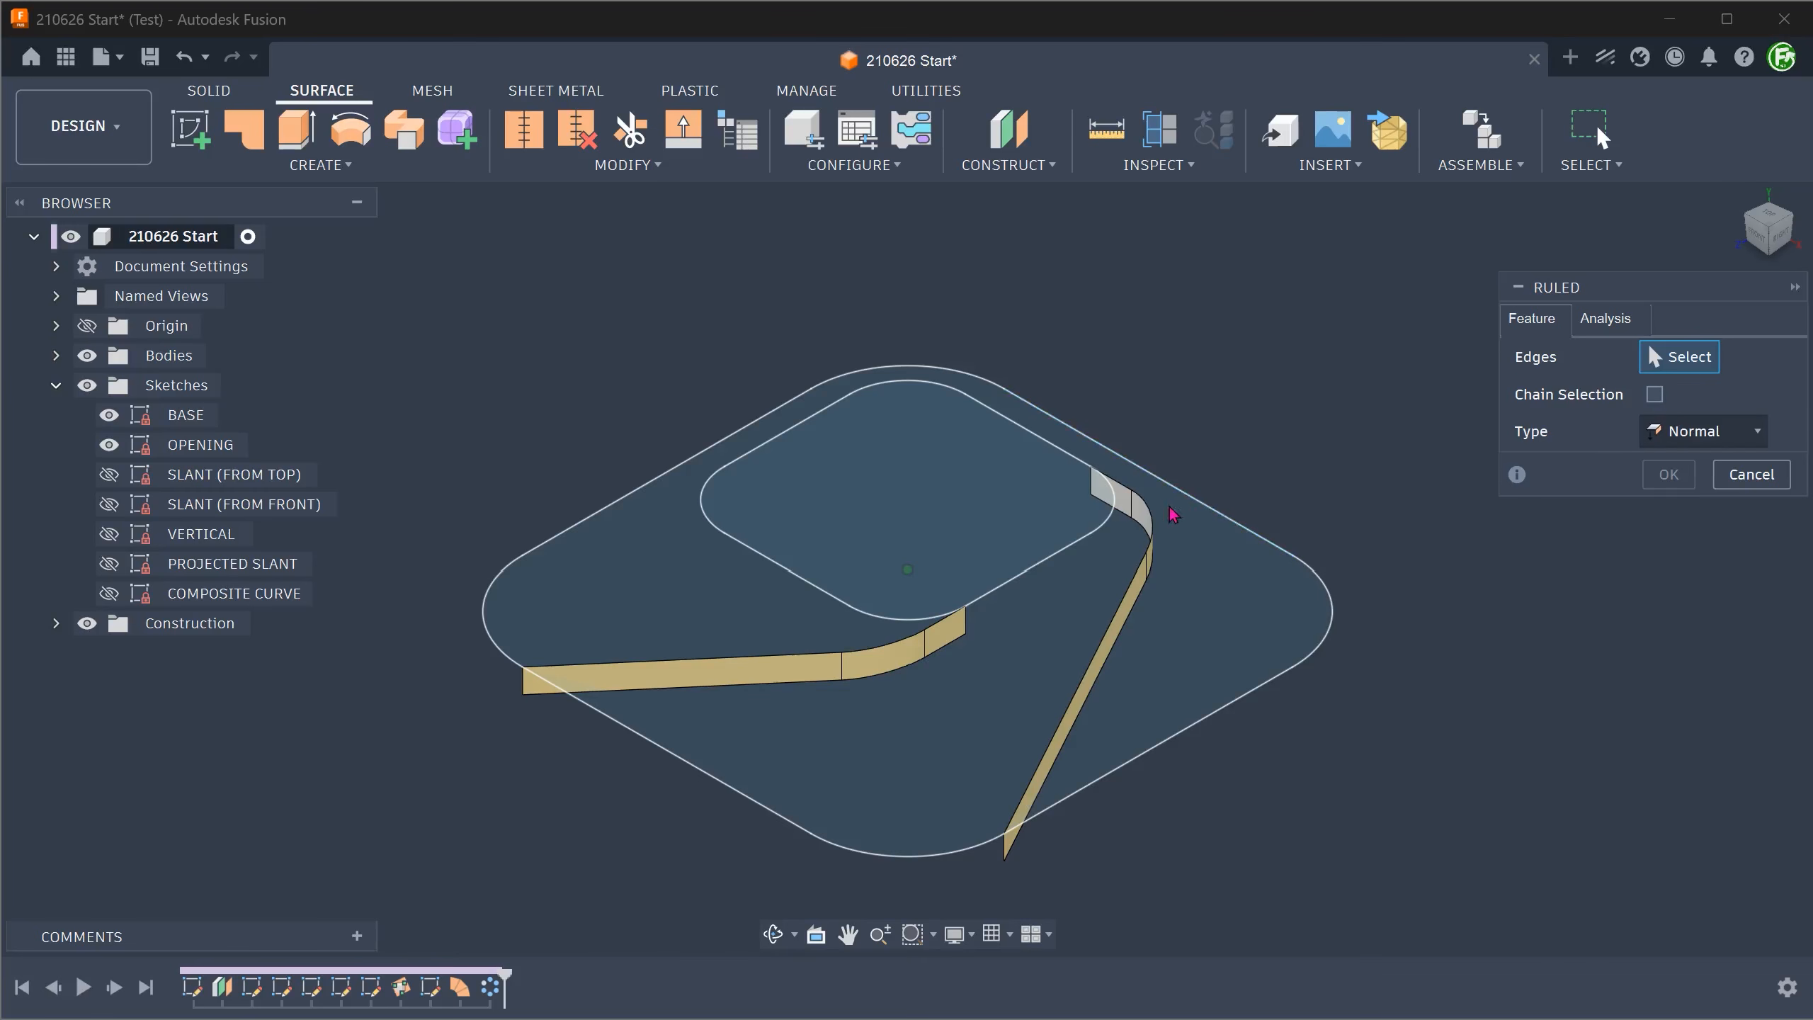
click(1092, 532)
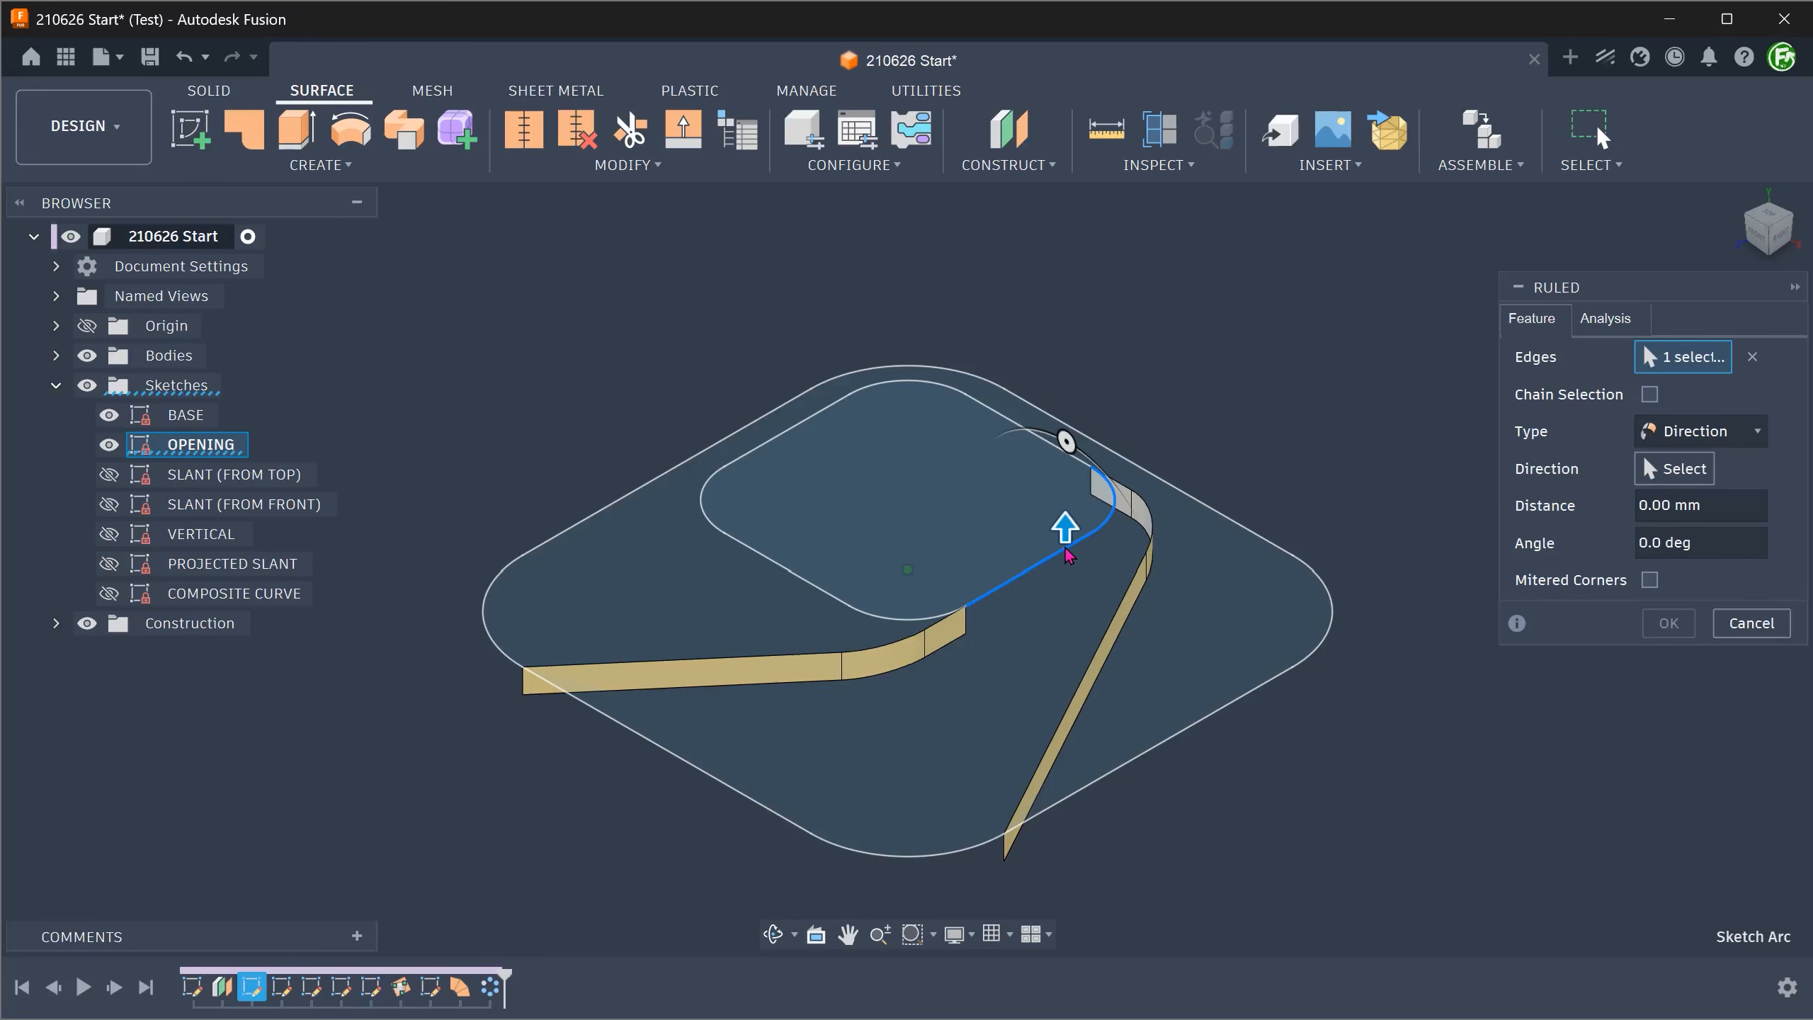
drag(1065, 521, 1065, 537)
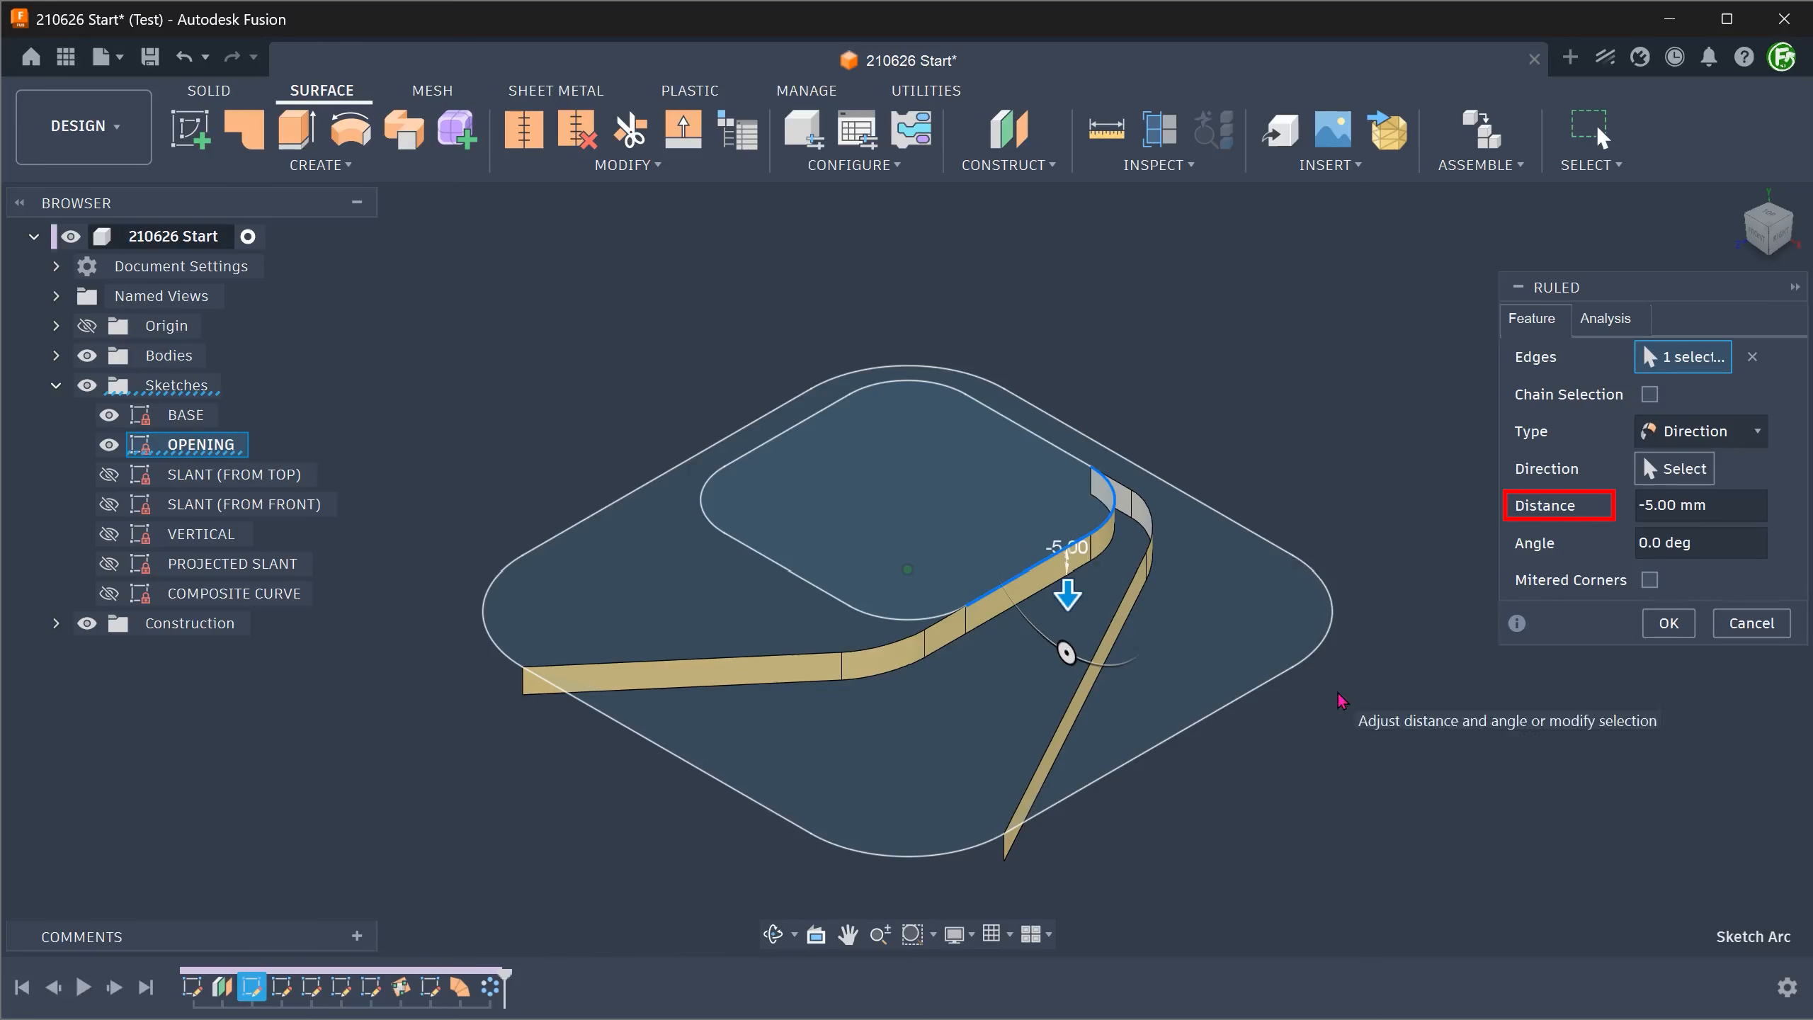
click(1666, 621)
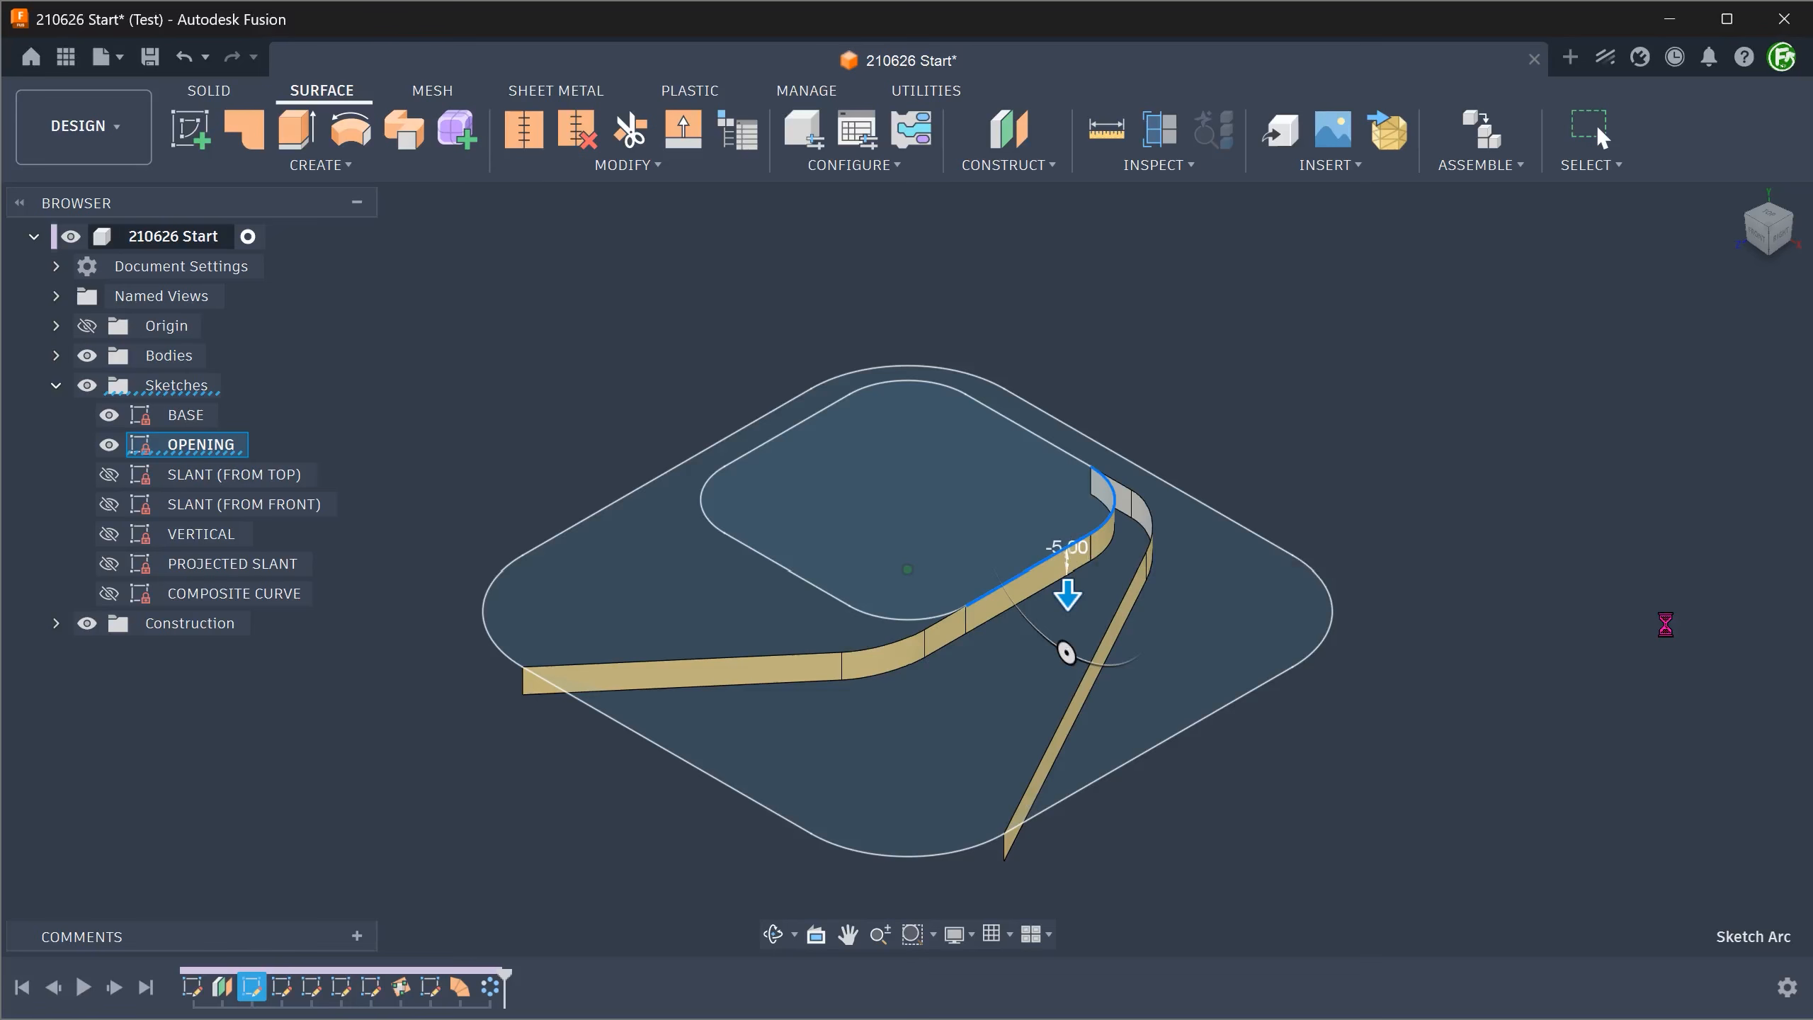
Step: Create a -5 mm ruled surface from the BASE sketch's corner arc and adjoining straight edge between the two slanted strips
right_click(1392, 437)
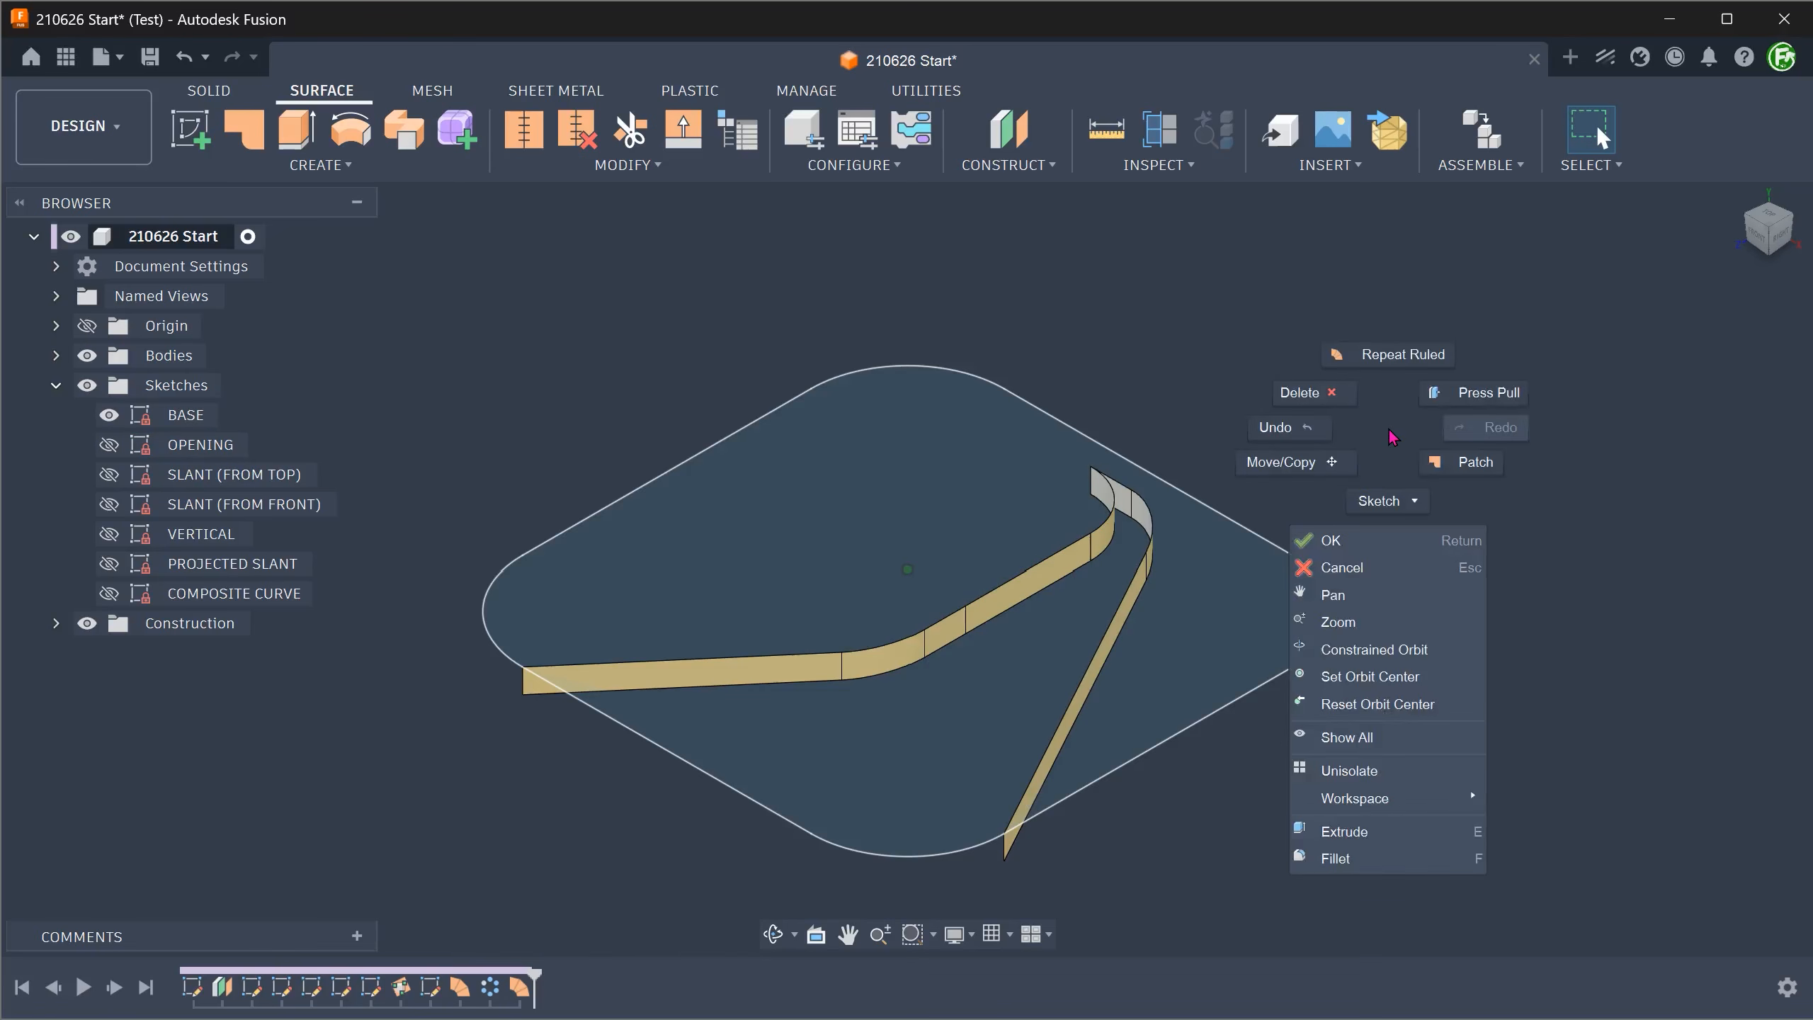
click(1373, 361)
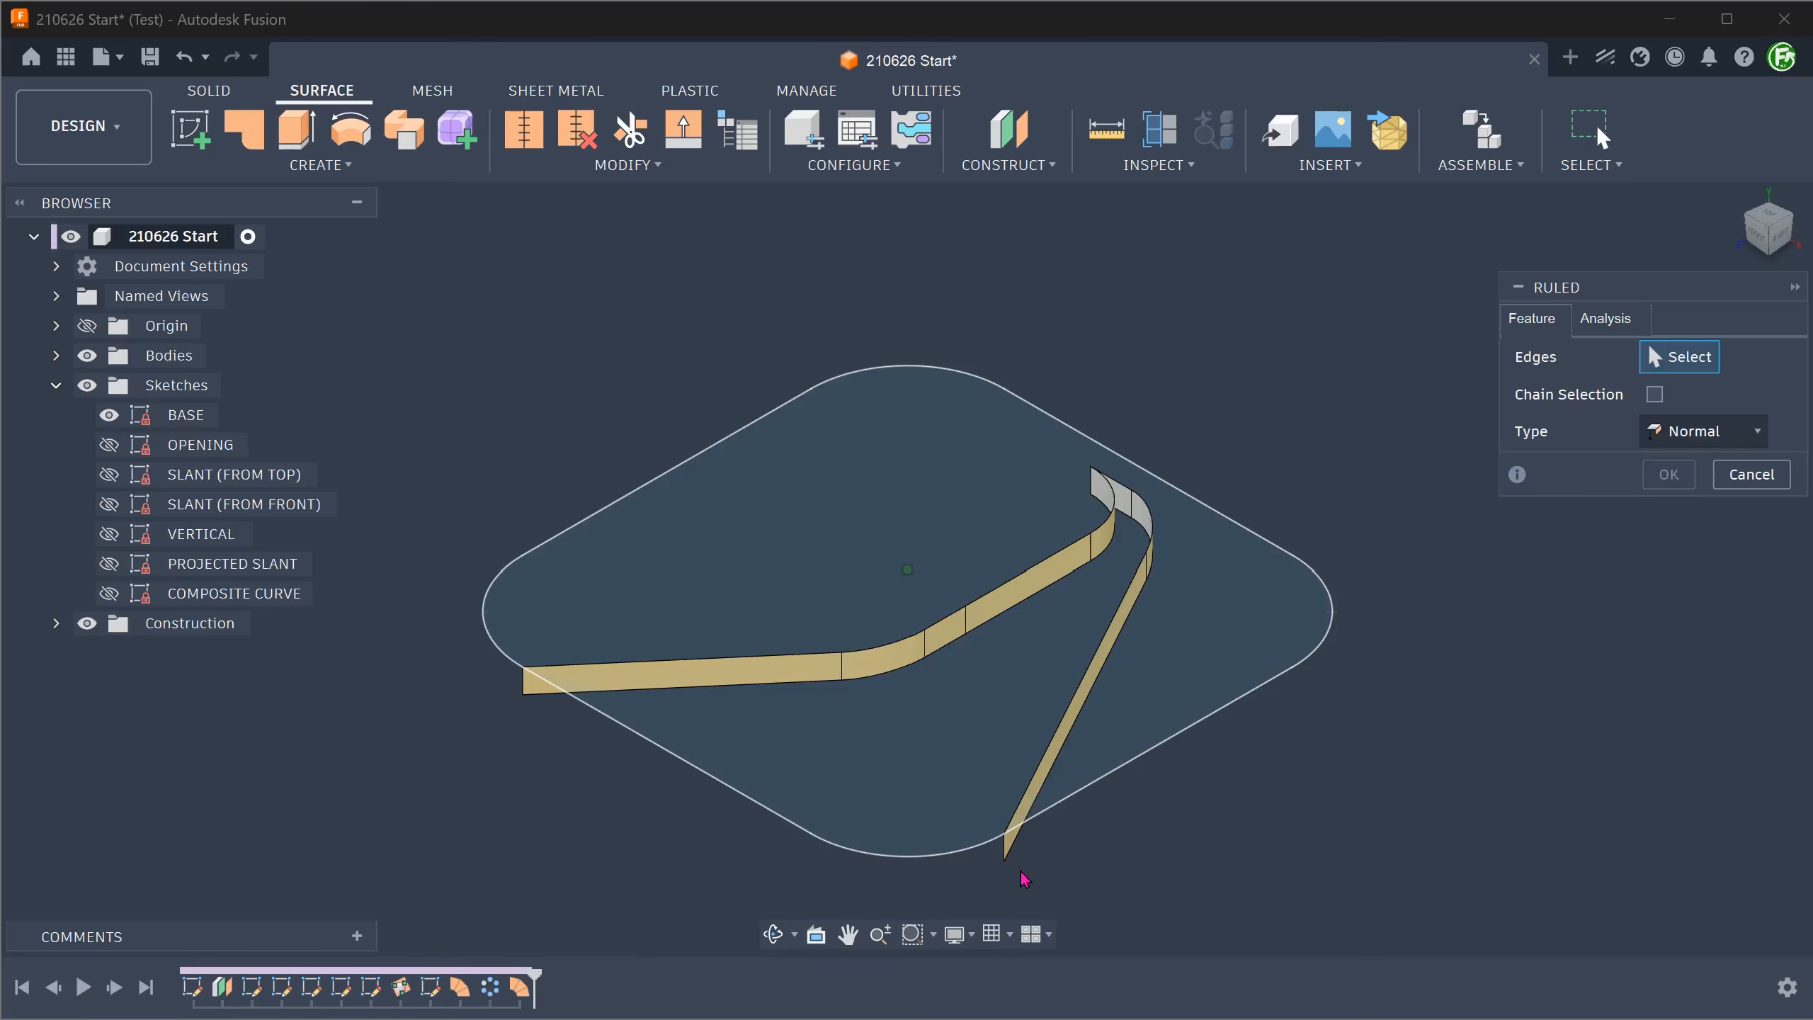
click(895, 856)
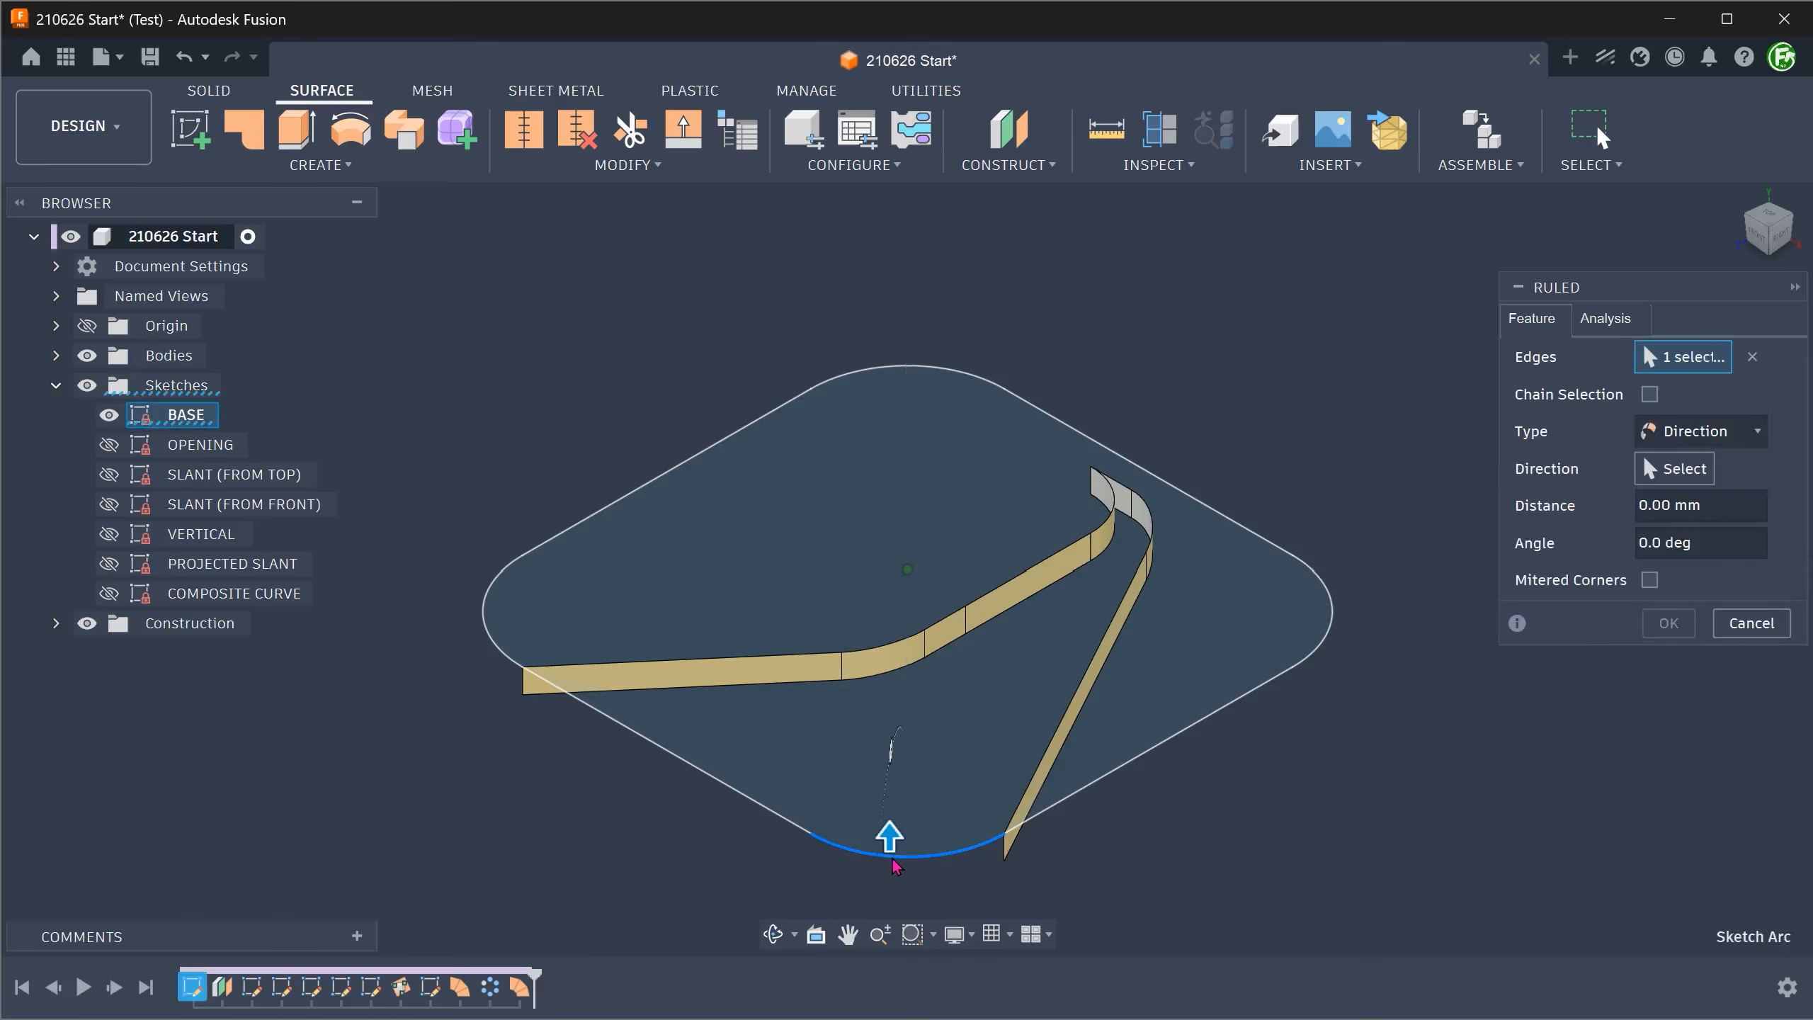
click(760, 817)
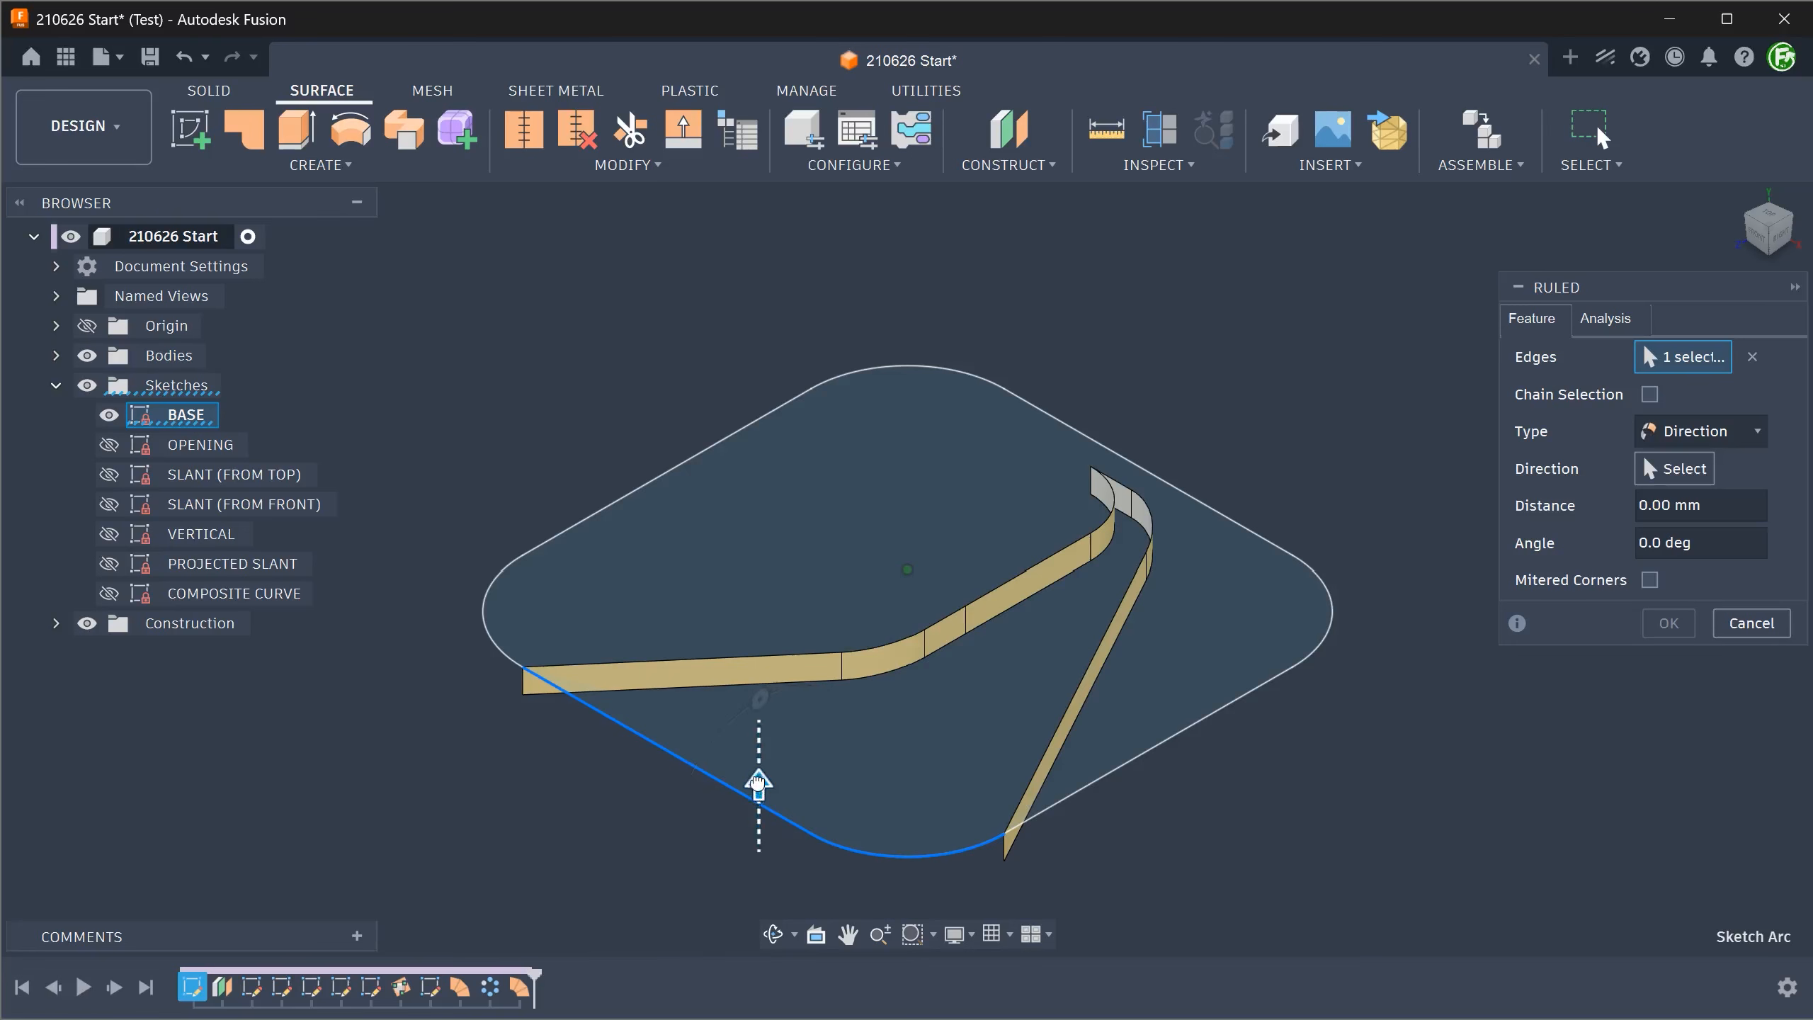
drag(758, 783, 760, 849)
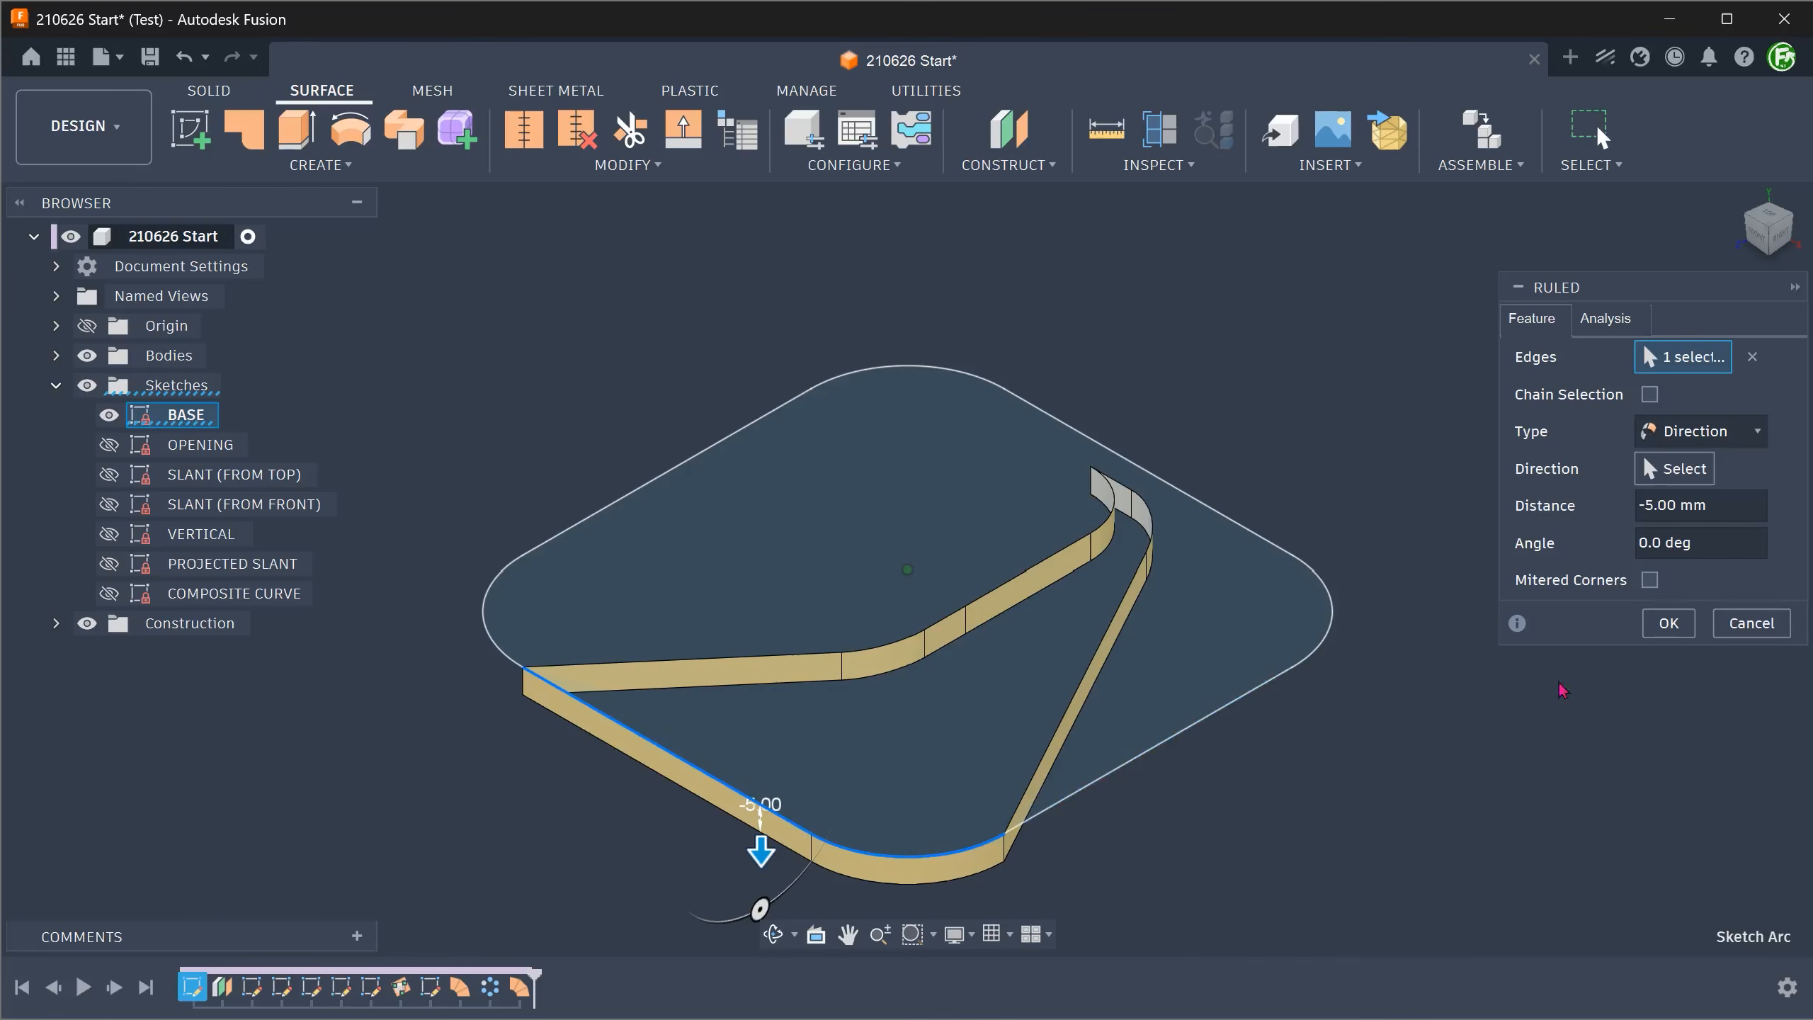
click(1668, 622)
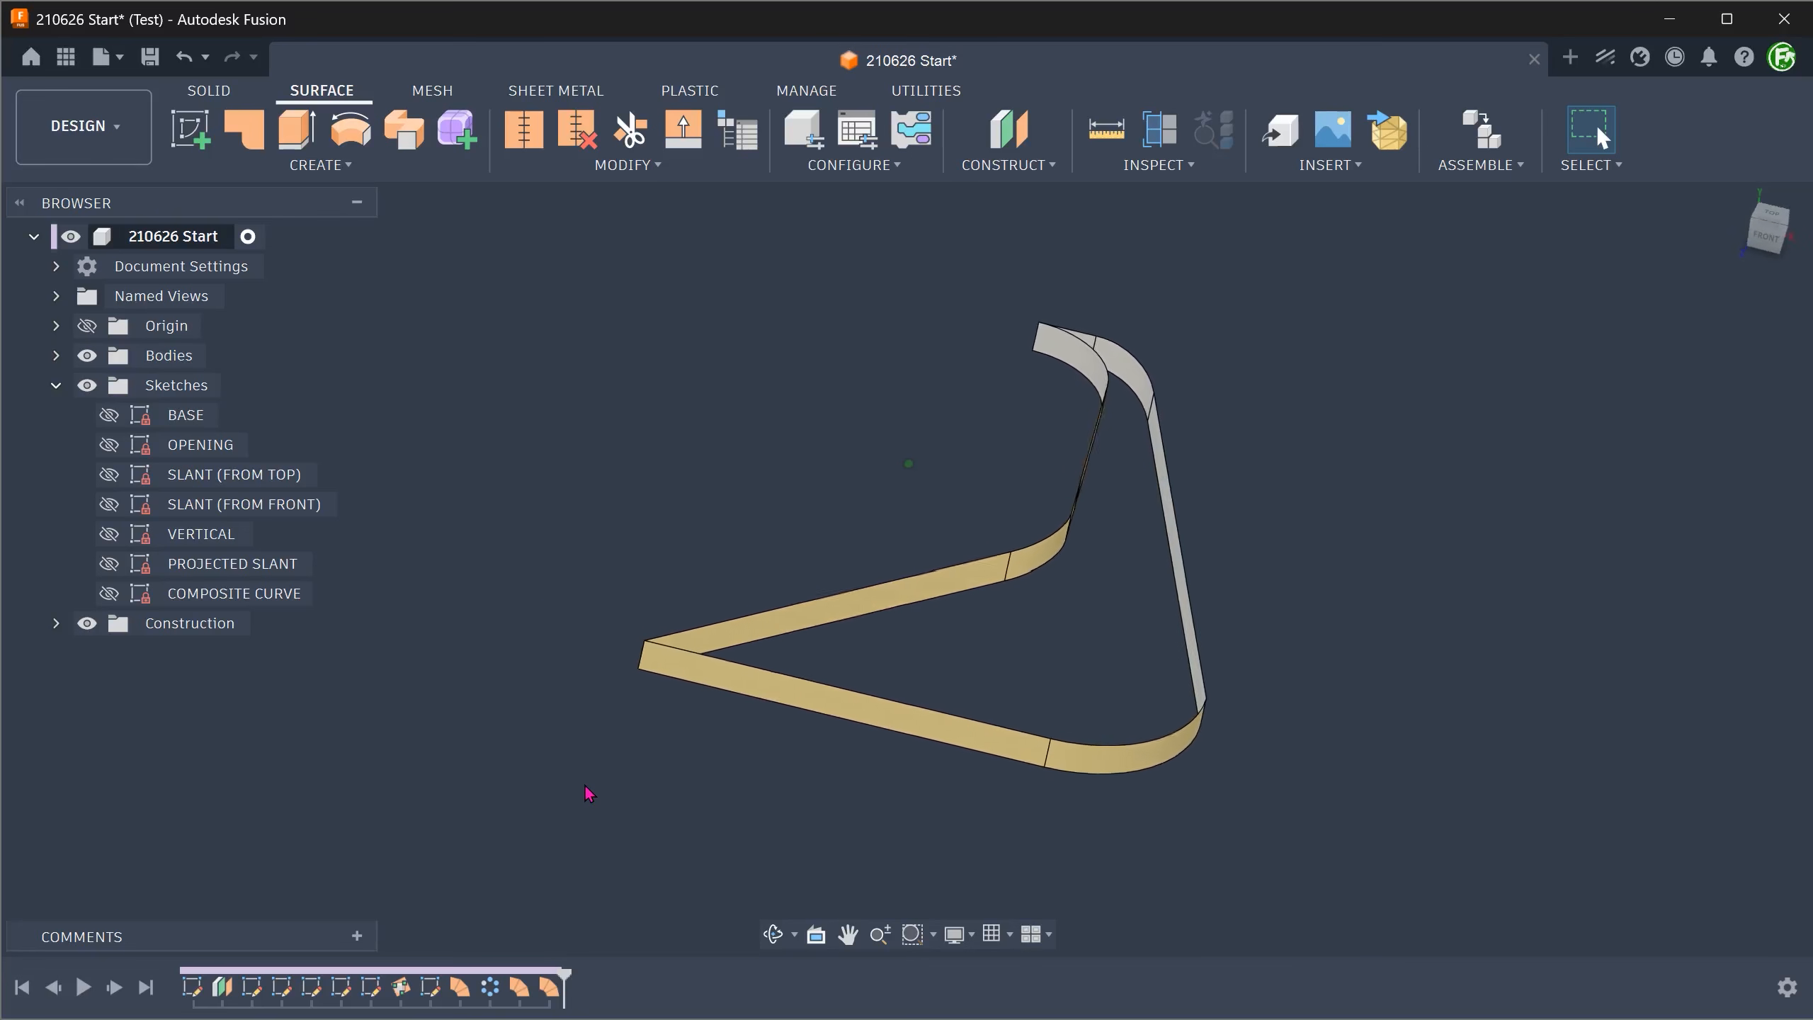
Step: Stitch the four surface strip bodies into one new body with a 0.10 mm tolerance
click(1736, 201)
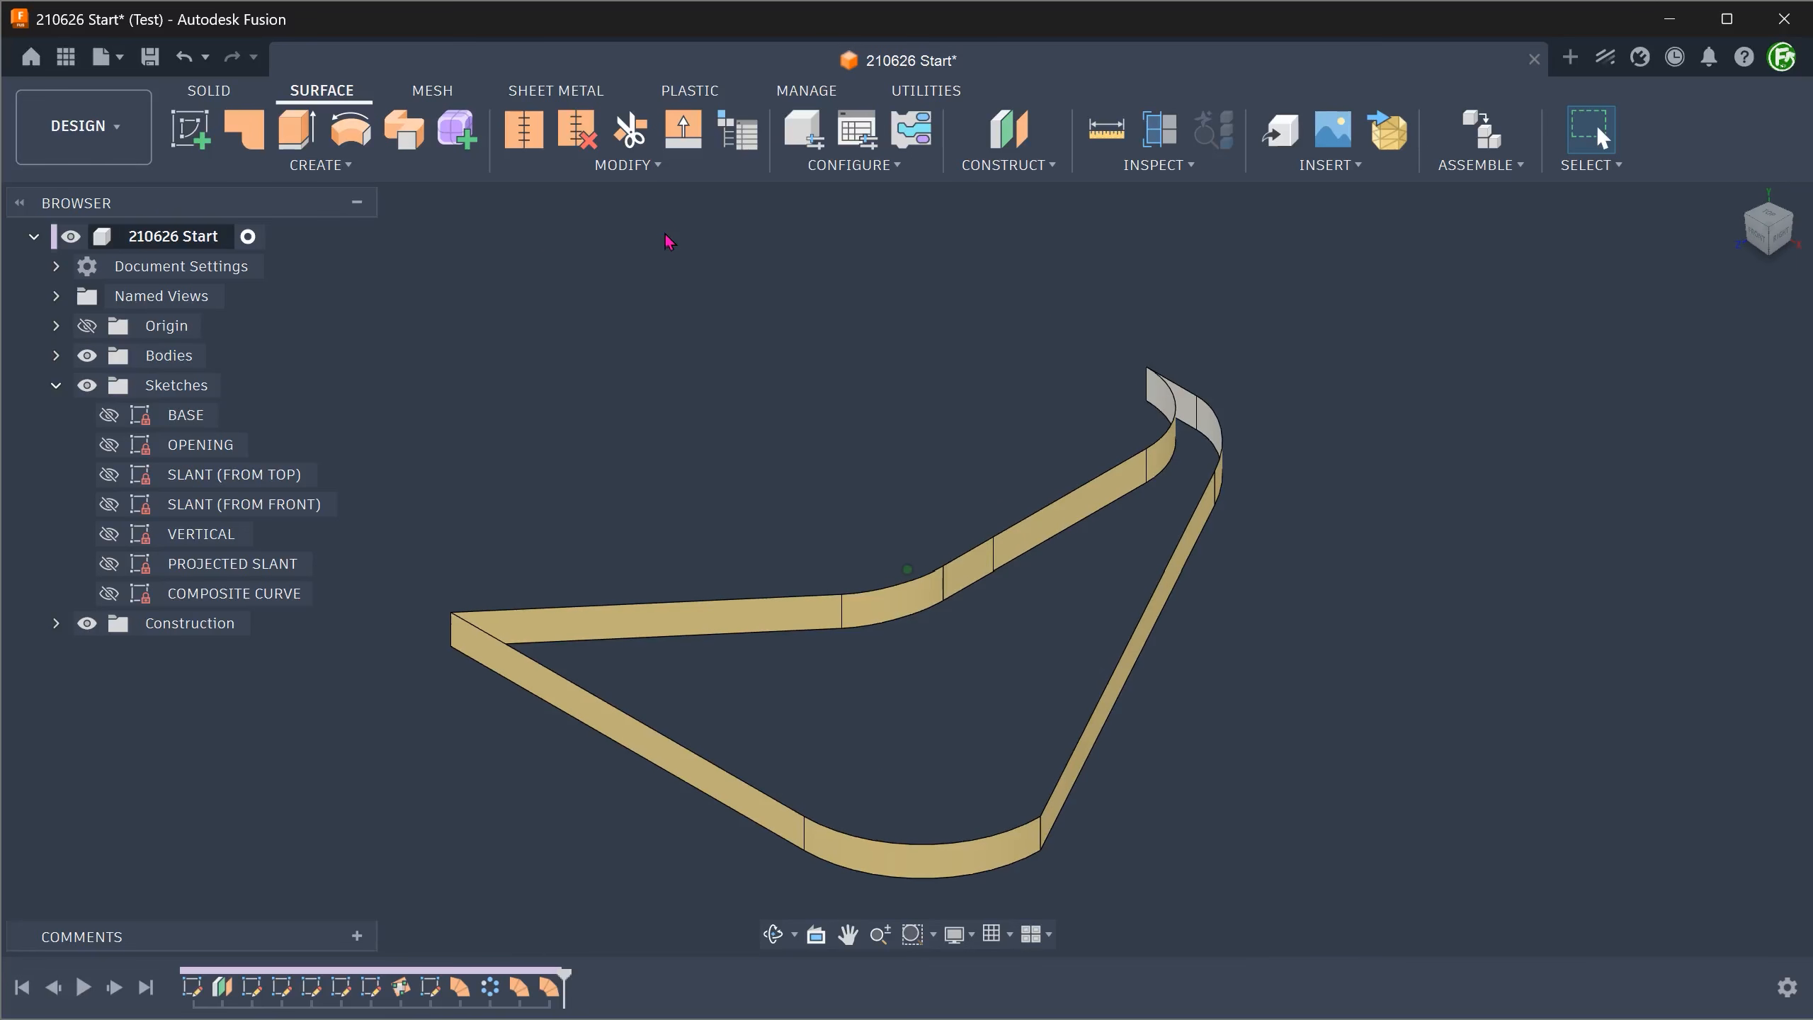
click(598, 167)
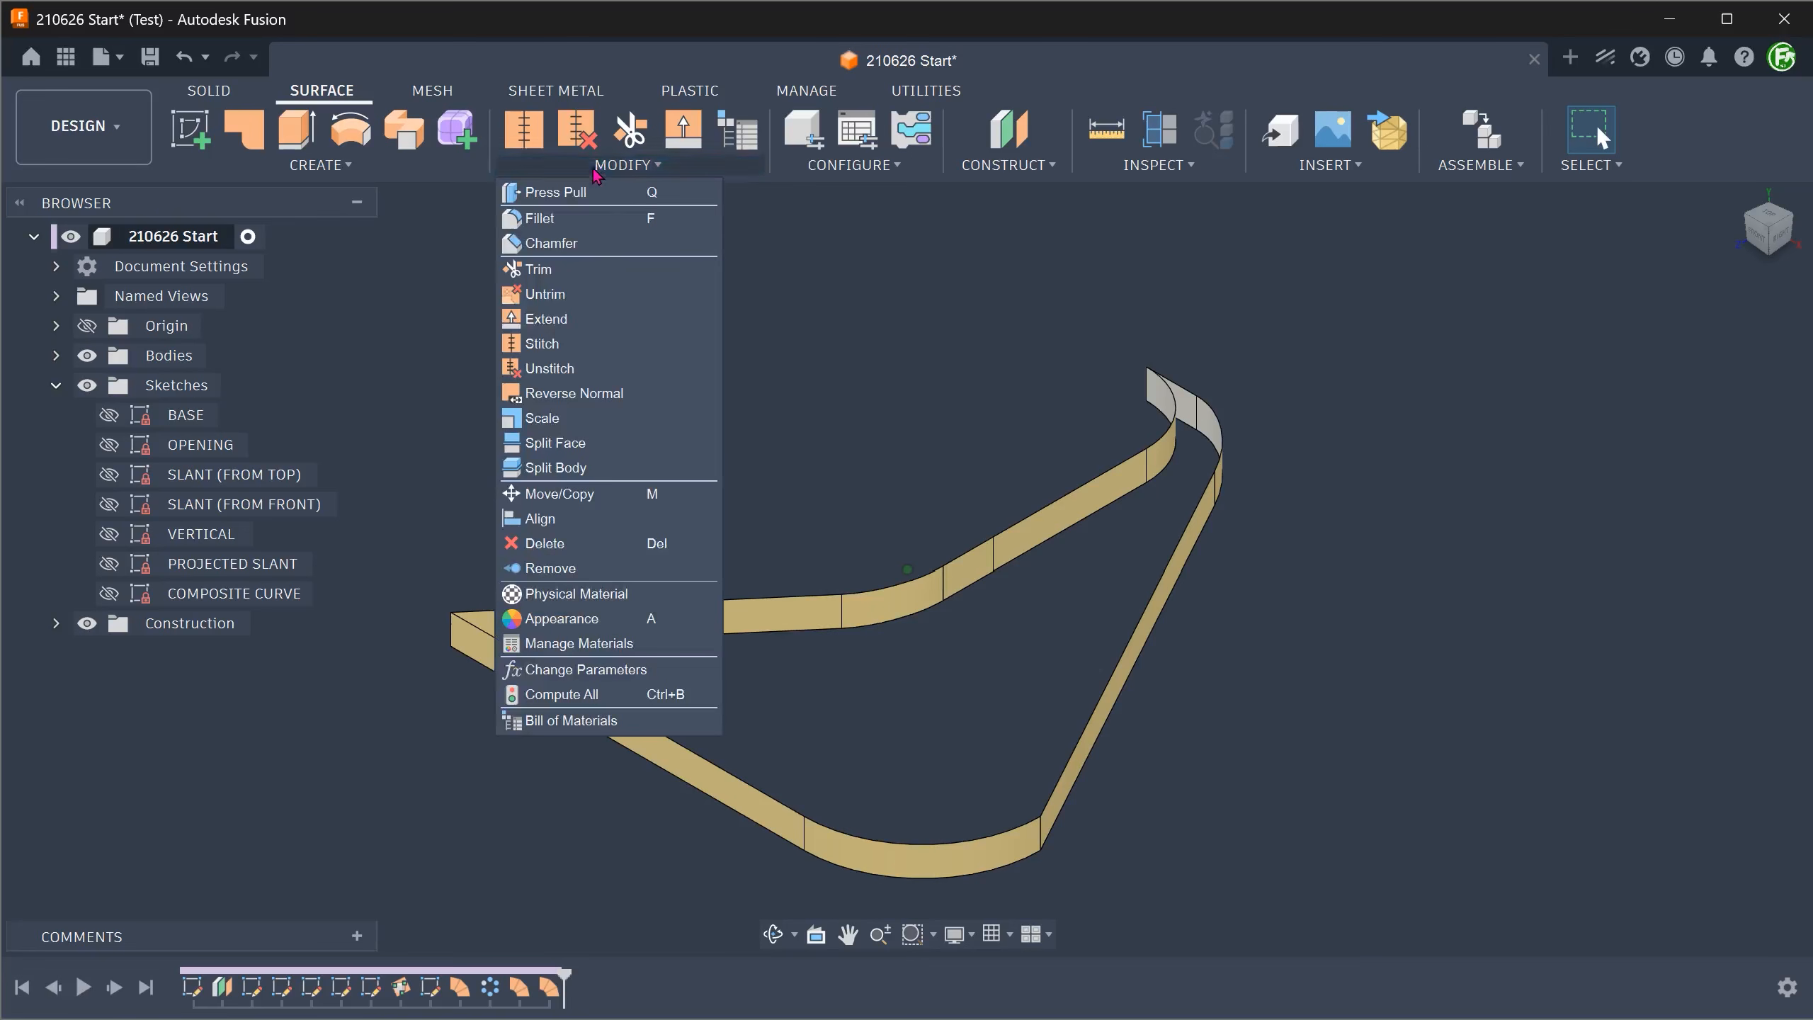
click(610, 345)
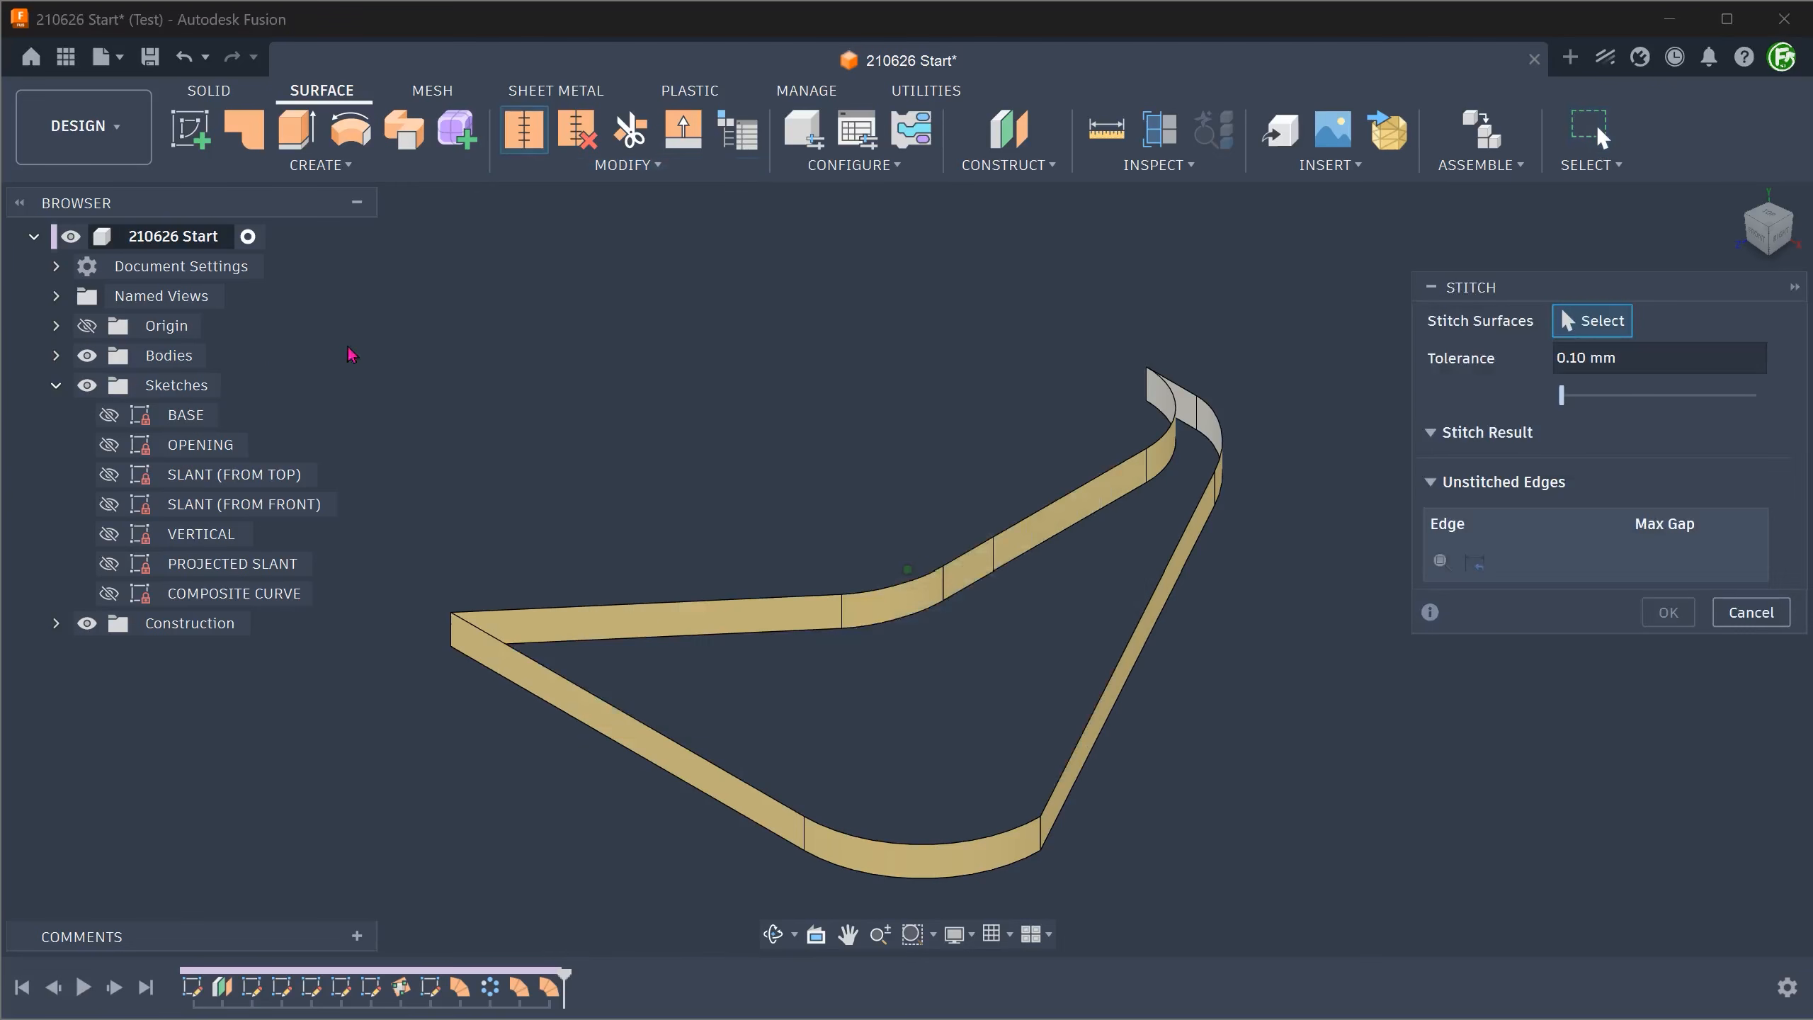
click(56, 355)
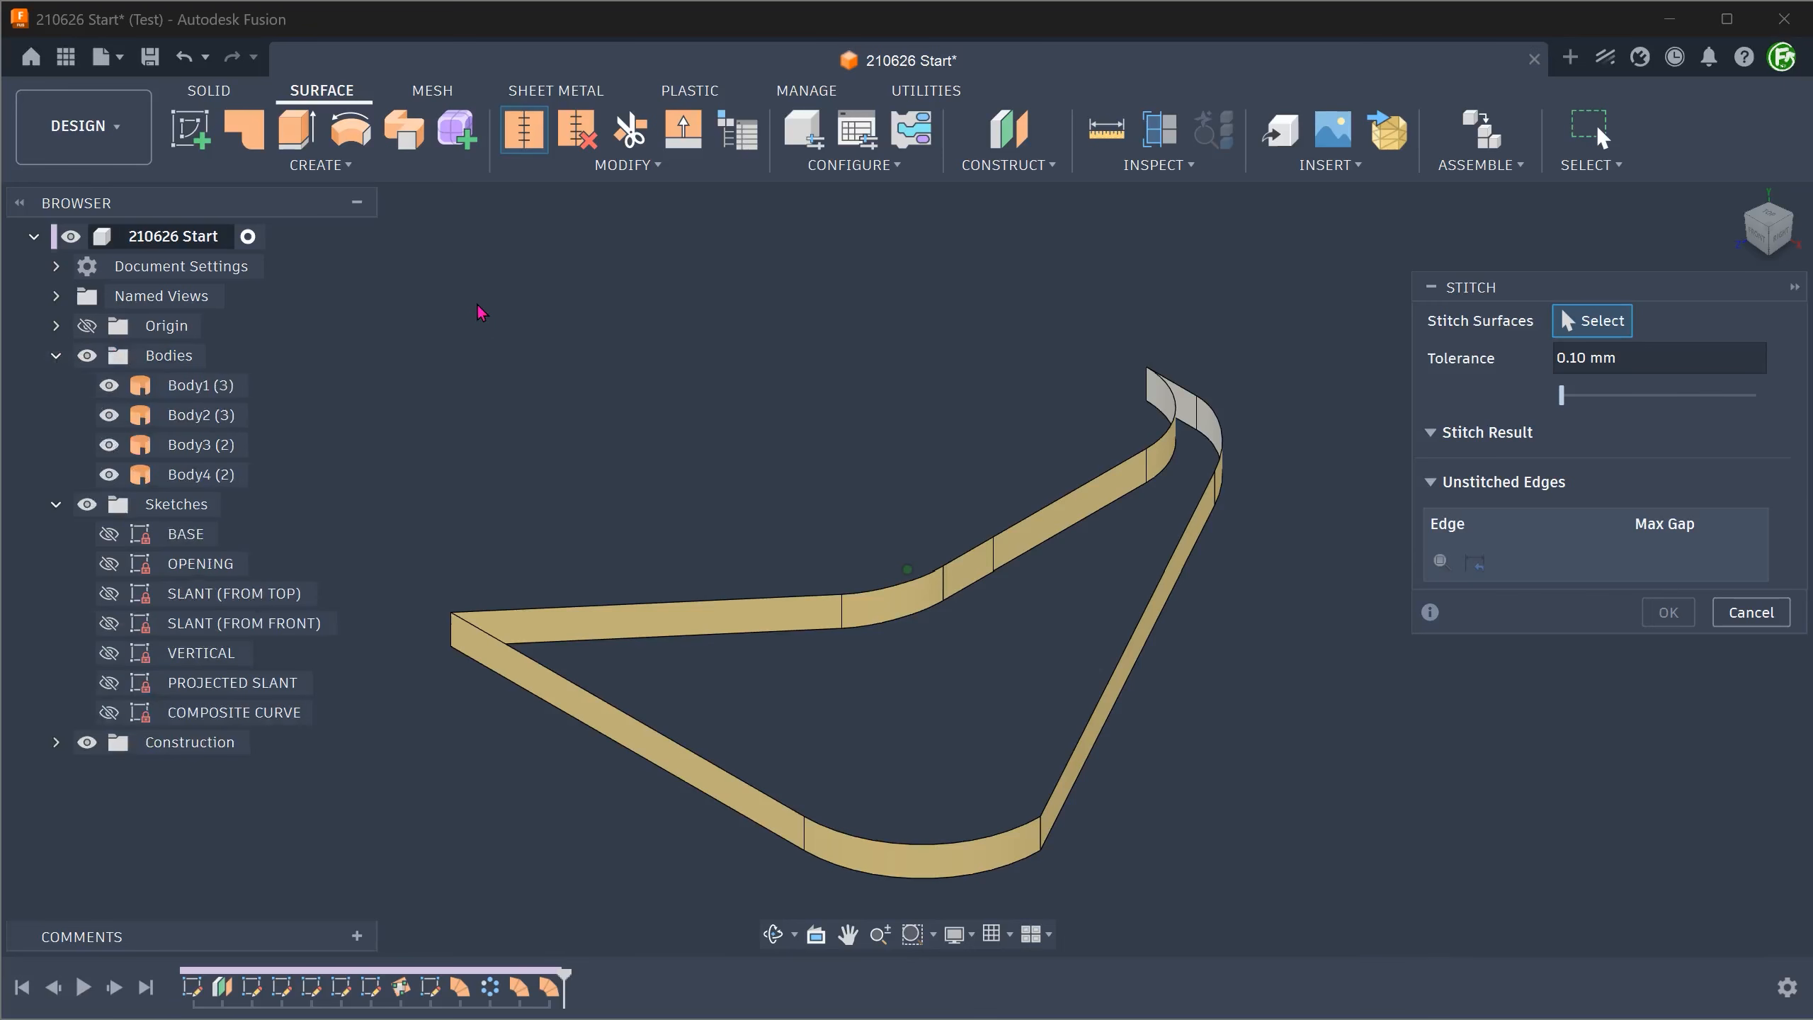
drag(398, 284, 1262, 889)
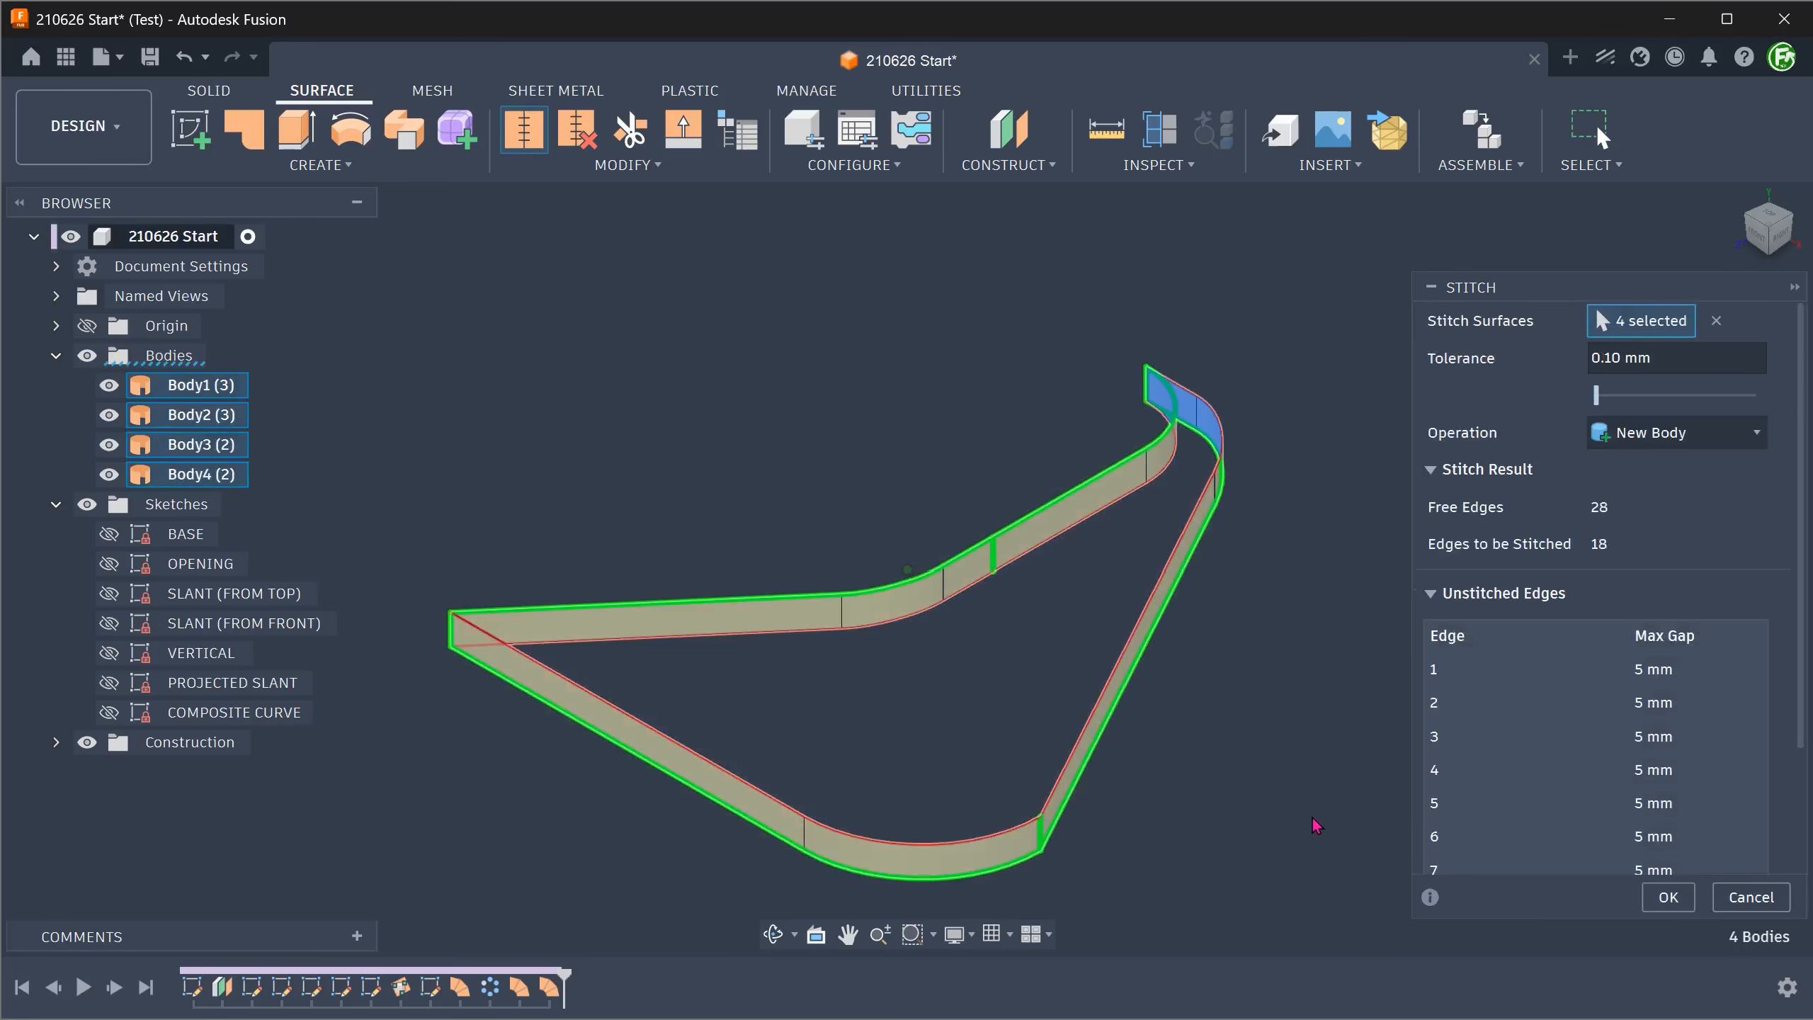
click(1667, 898)
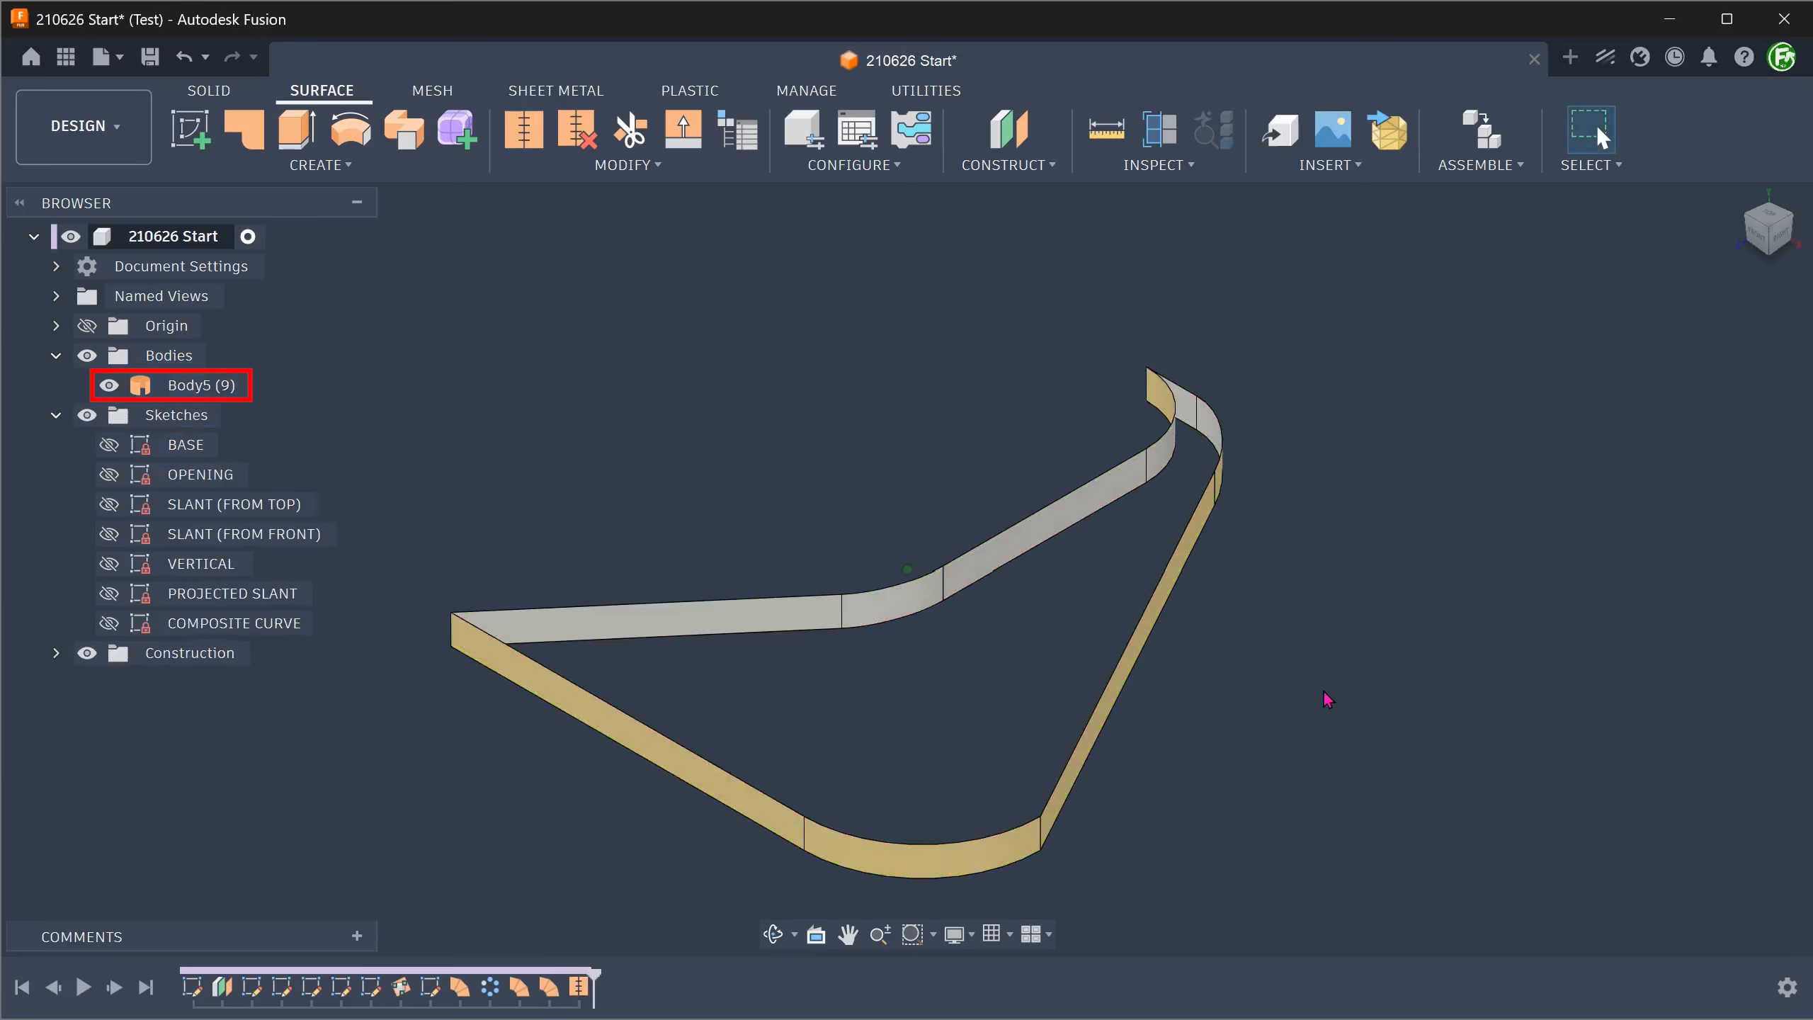
click(203, 386)
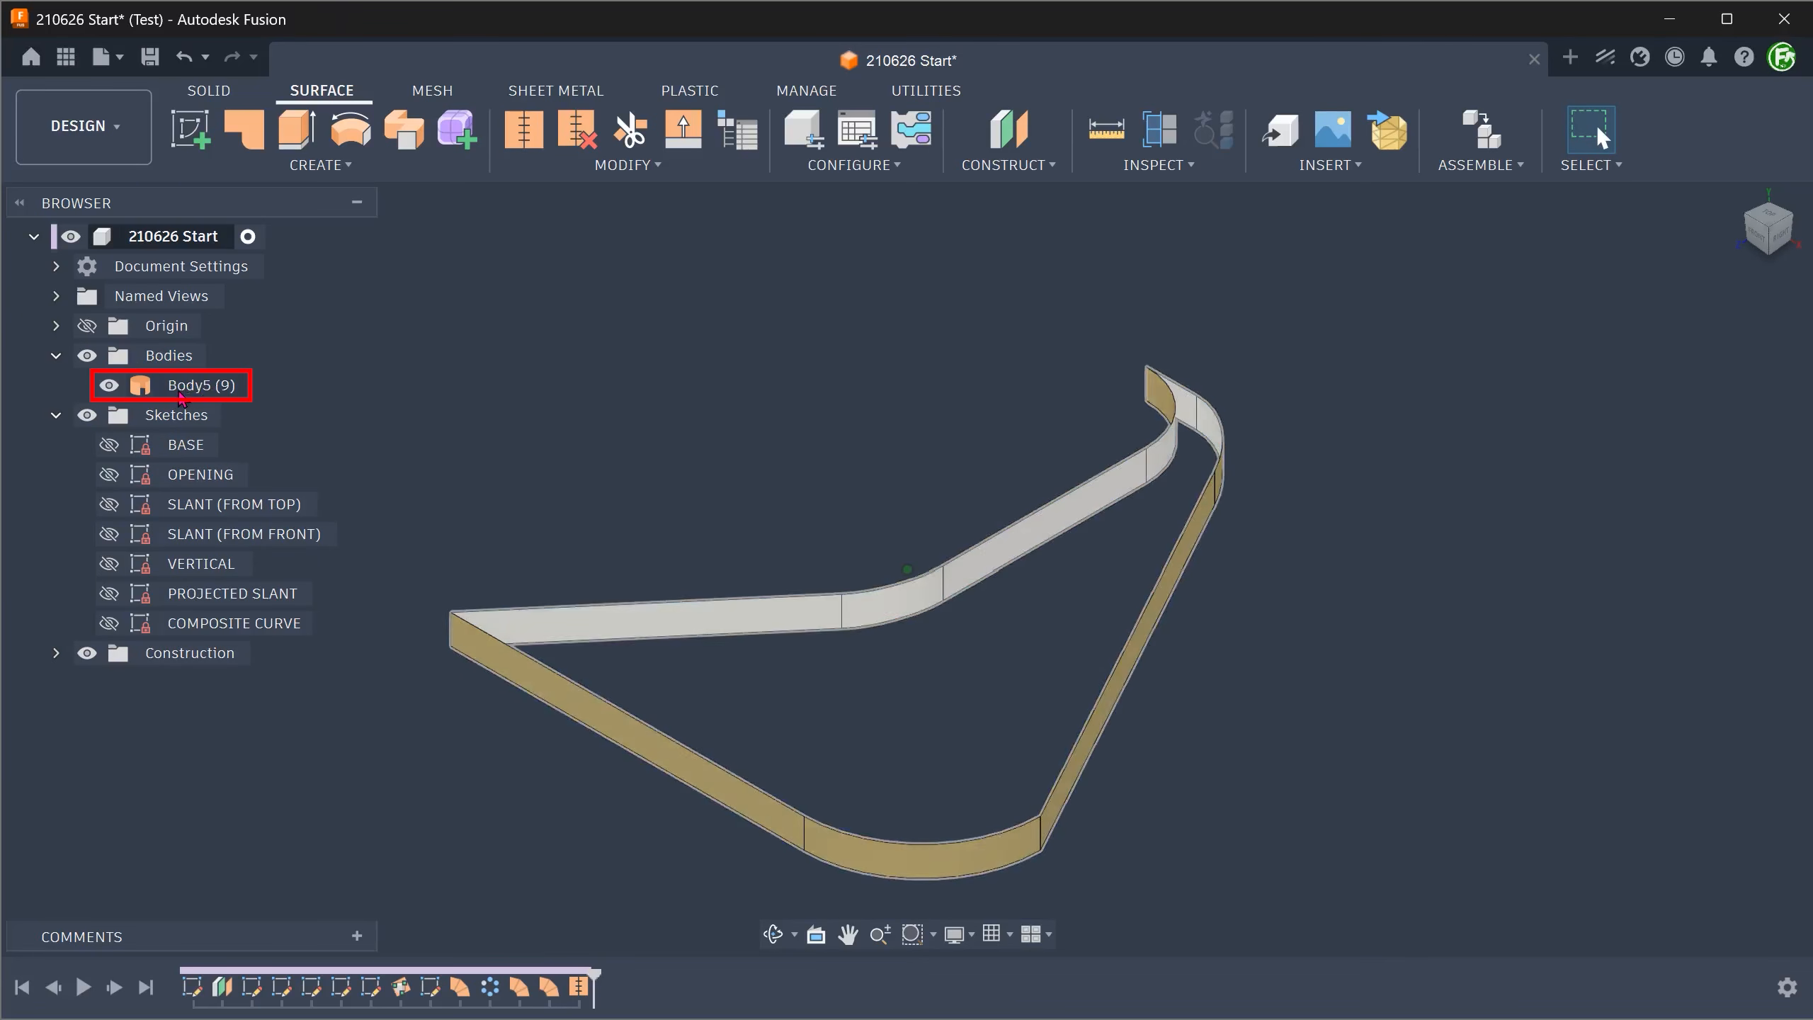
click(508, 343)
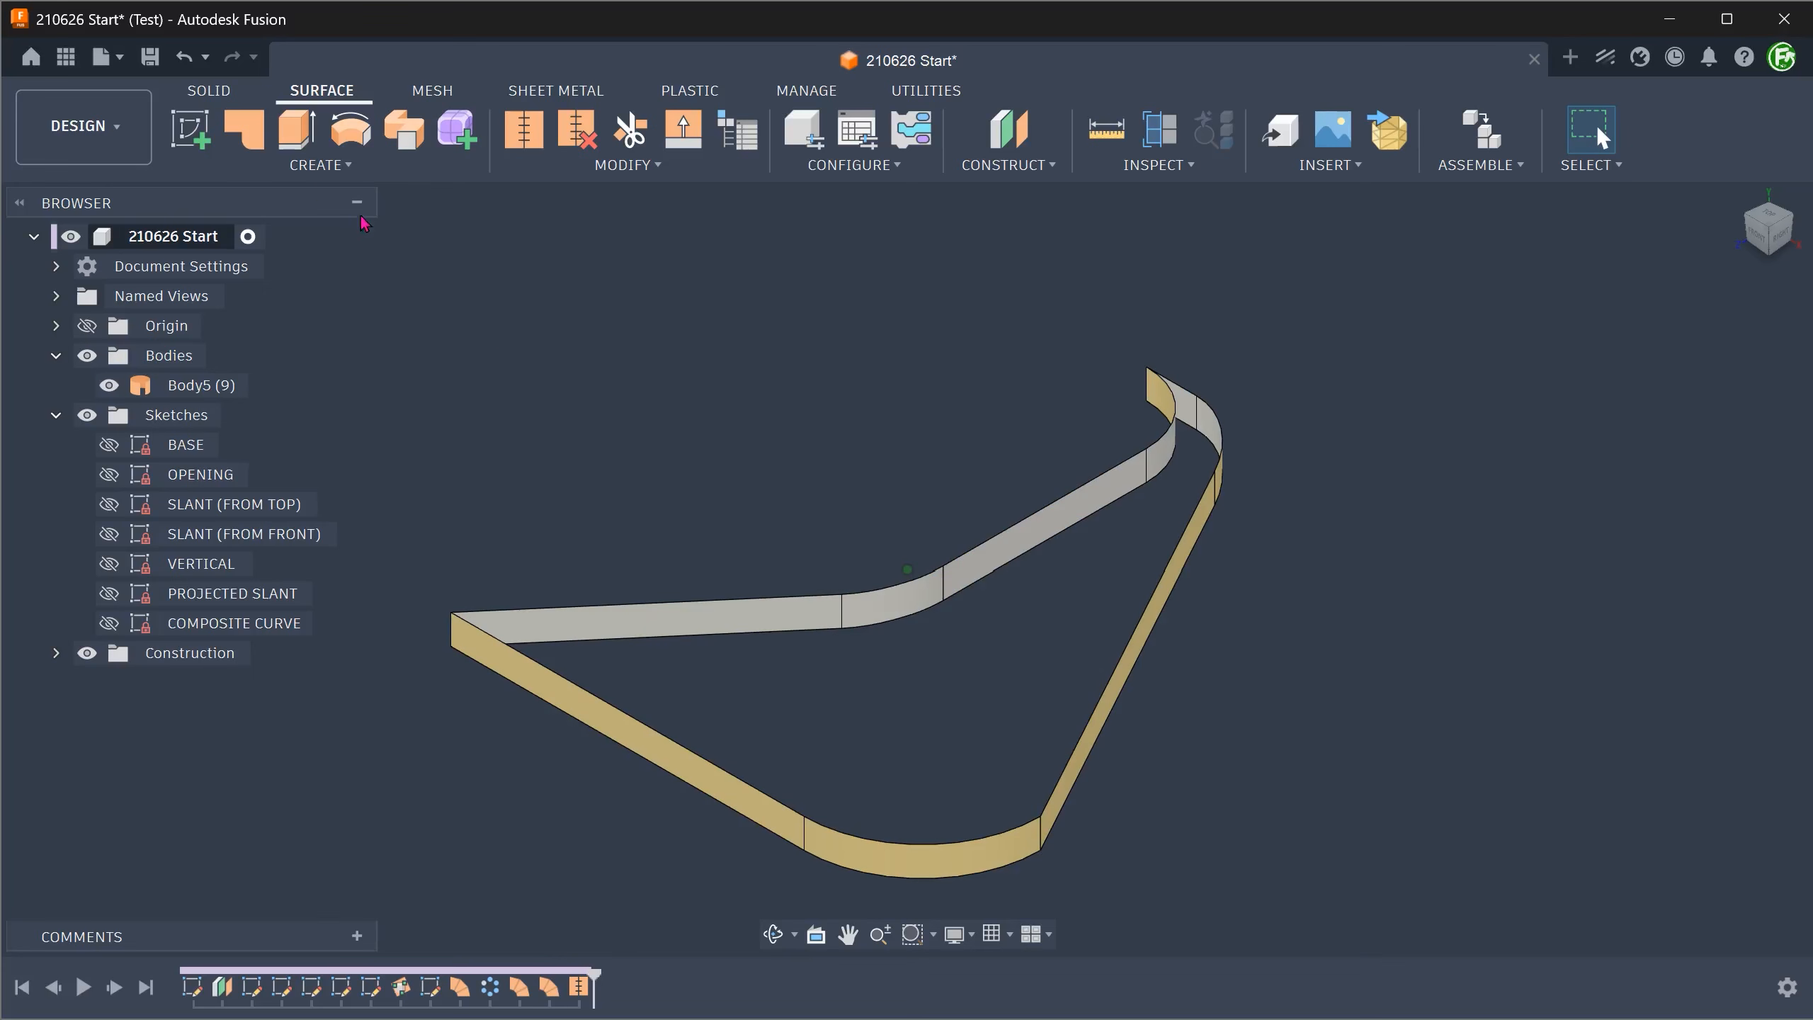
Step: Create a sketch on the horizontal origin plane with 3D Sketch enabled
click(191, 147)
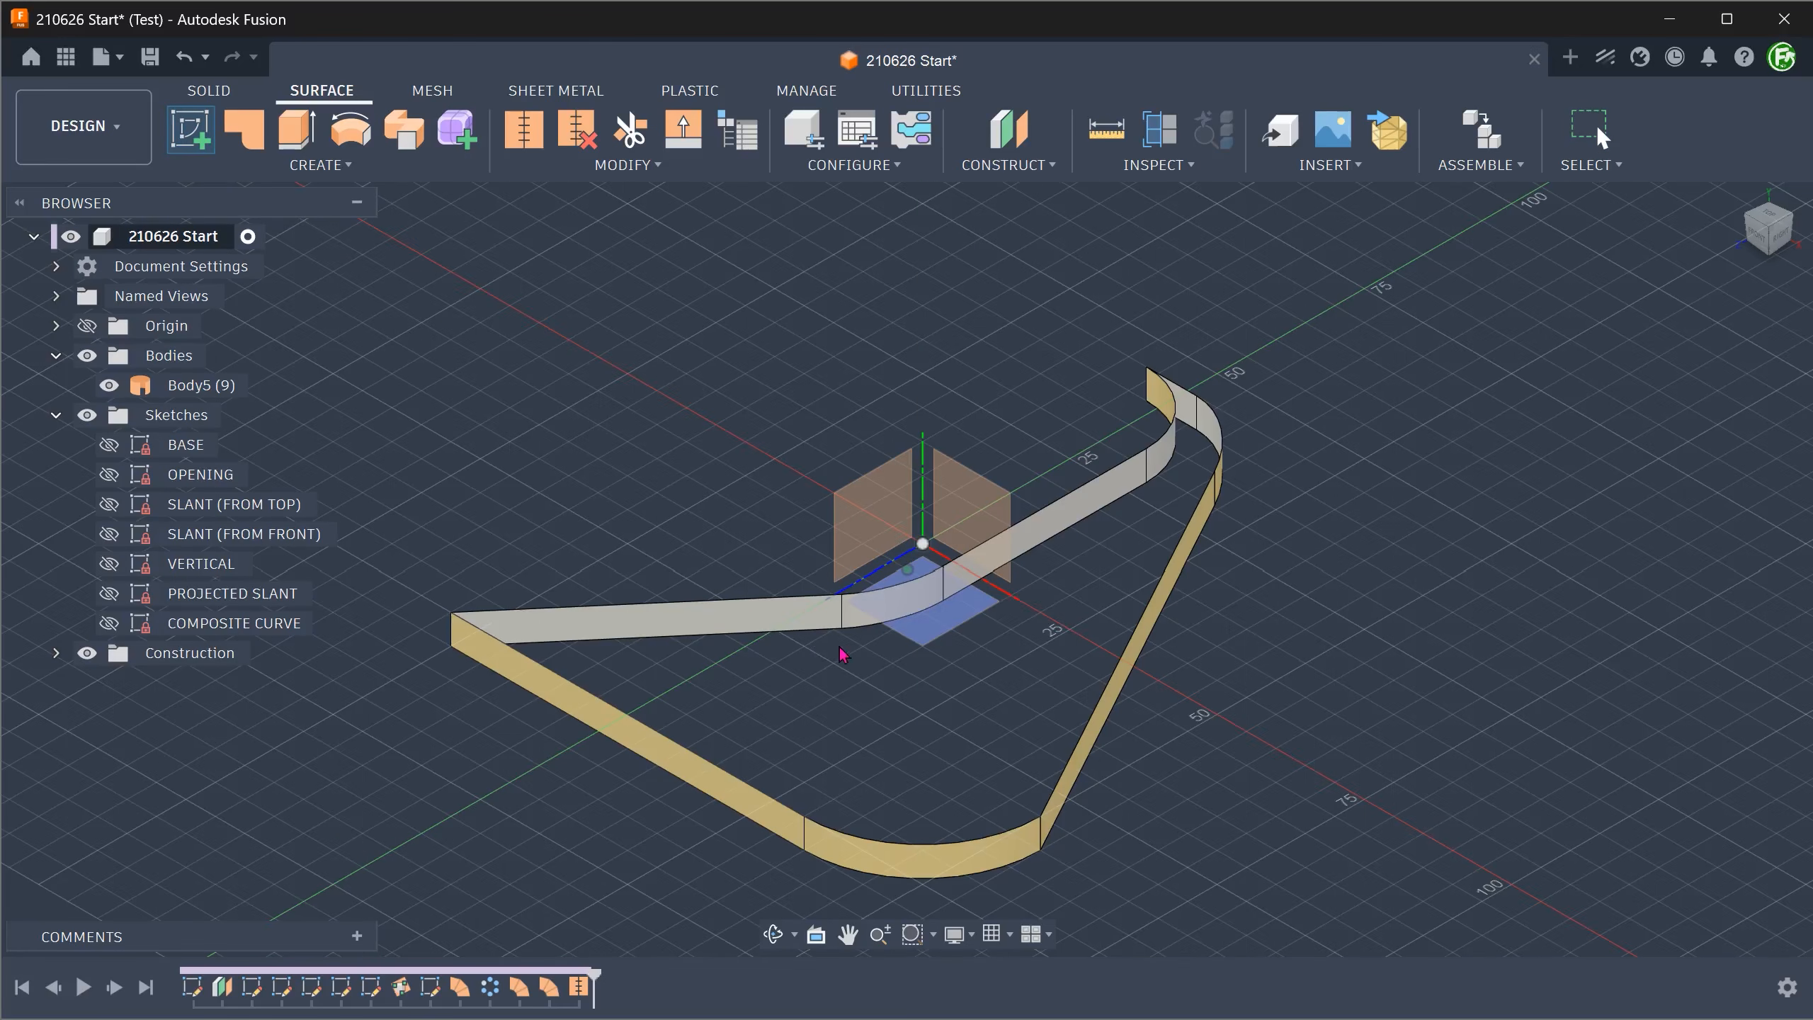
click(921, 628)
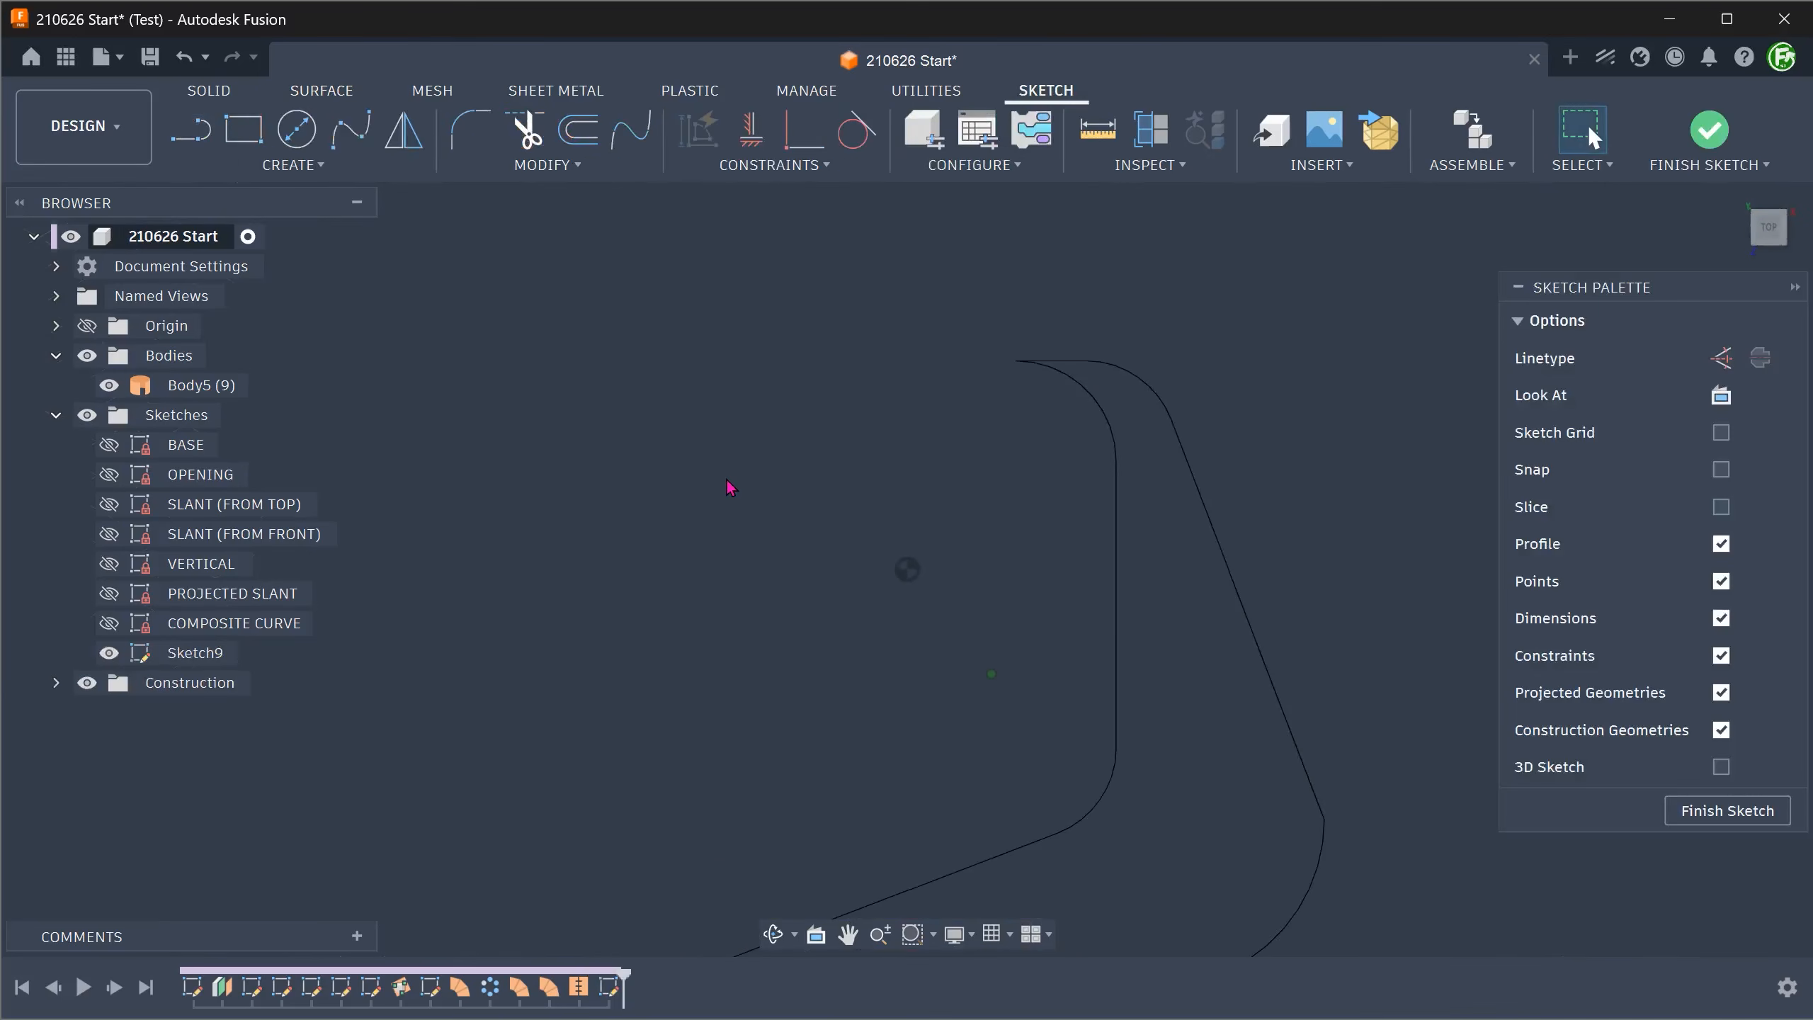
mouse_move(726, 482)
shift+middle_down()
mouse_move(713, 417)
mouse_move(742, 420)
mouse_move(955, 300)
mouse_move(1136, 325)
mouse_move(1240, 393)
shift+middle_up()
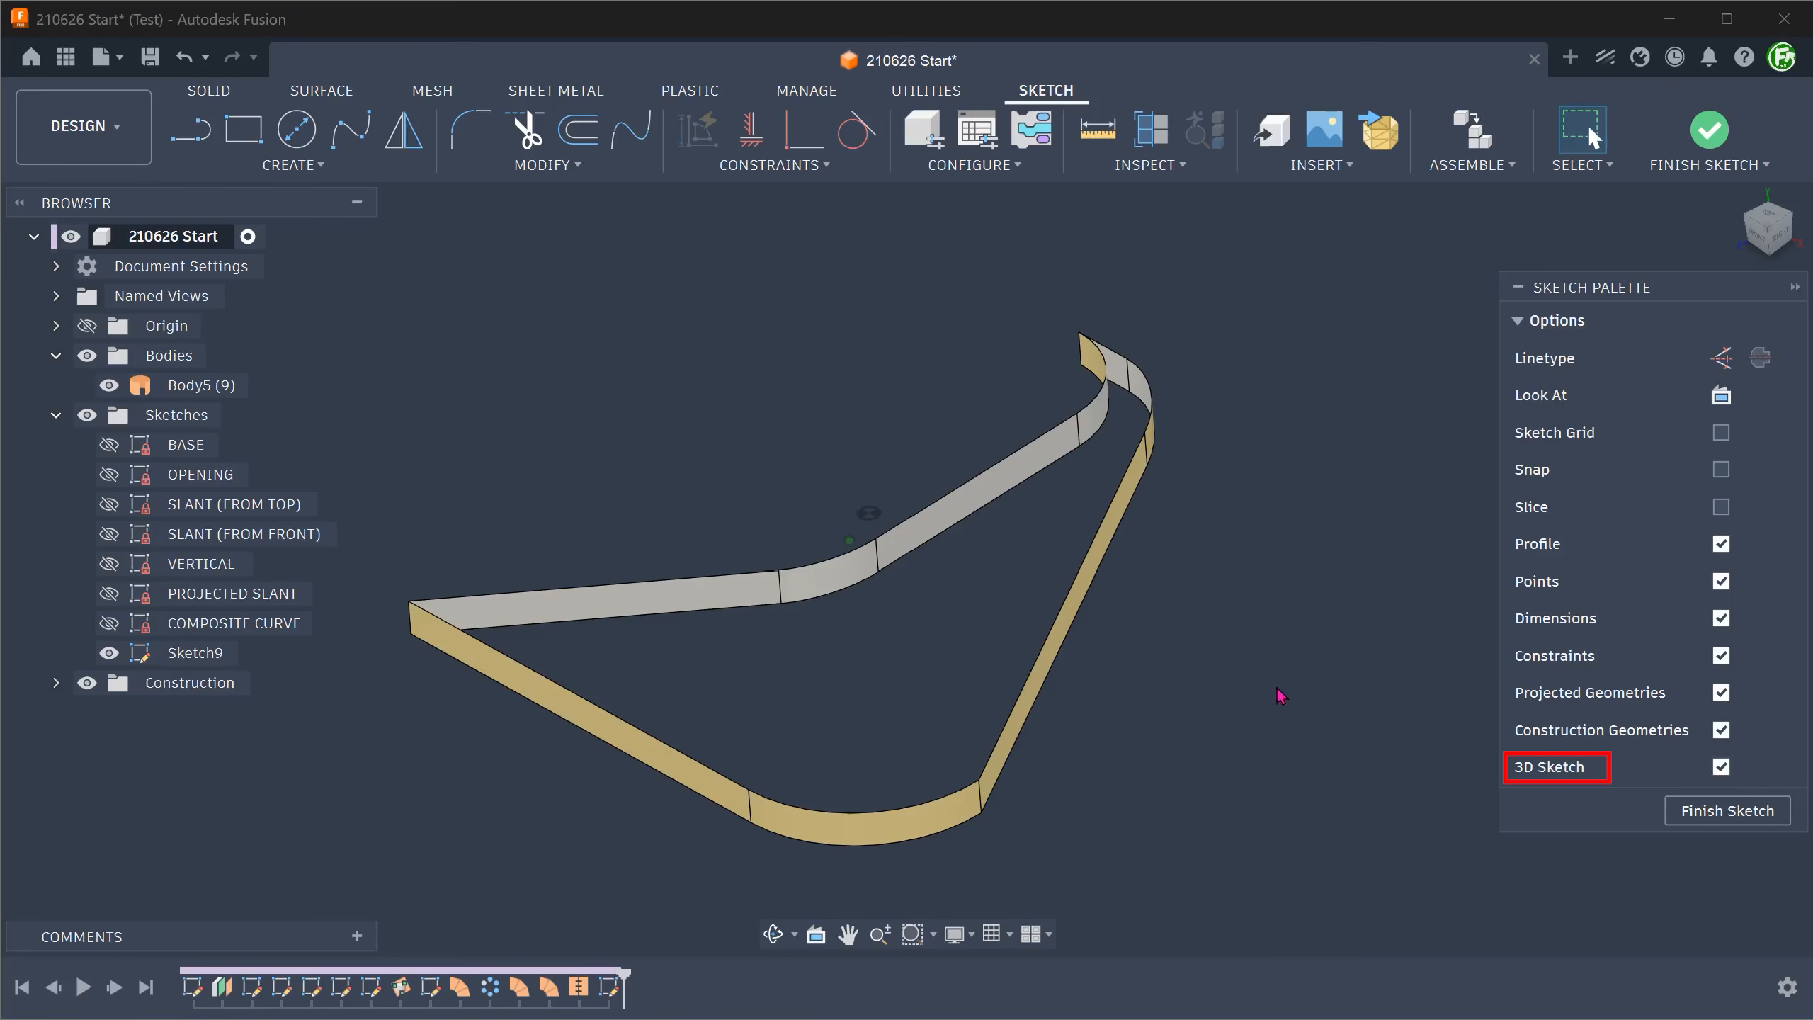
Step: Draw two 3D lines joining the ends of the inner strip's middle bend to the ends of the base's corner arc
shift+middle_drag(1276, 687, 745, 655)
key(l)
click(765, 538)
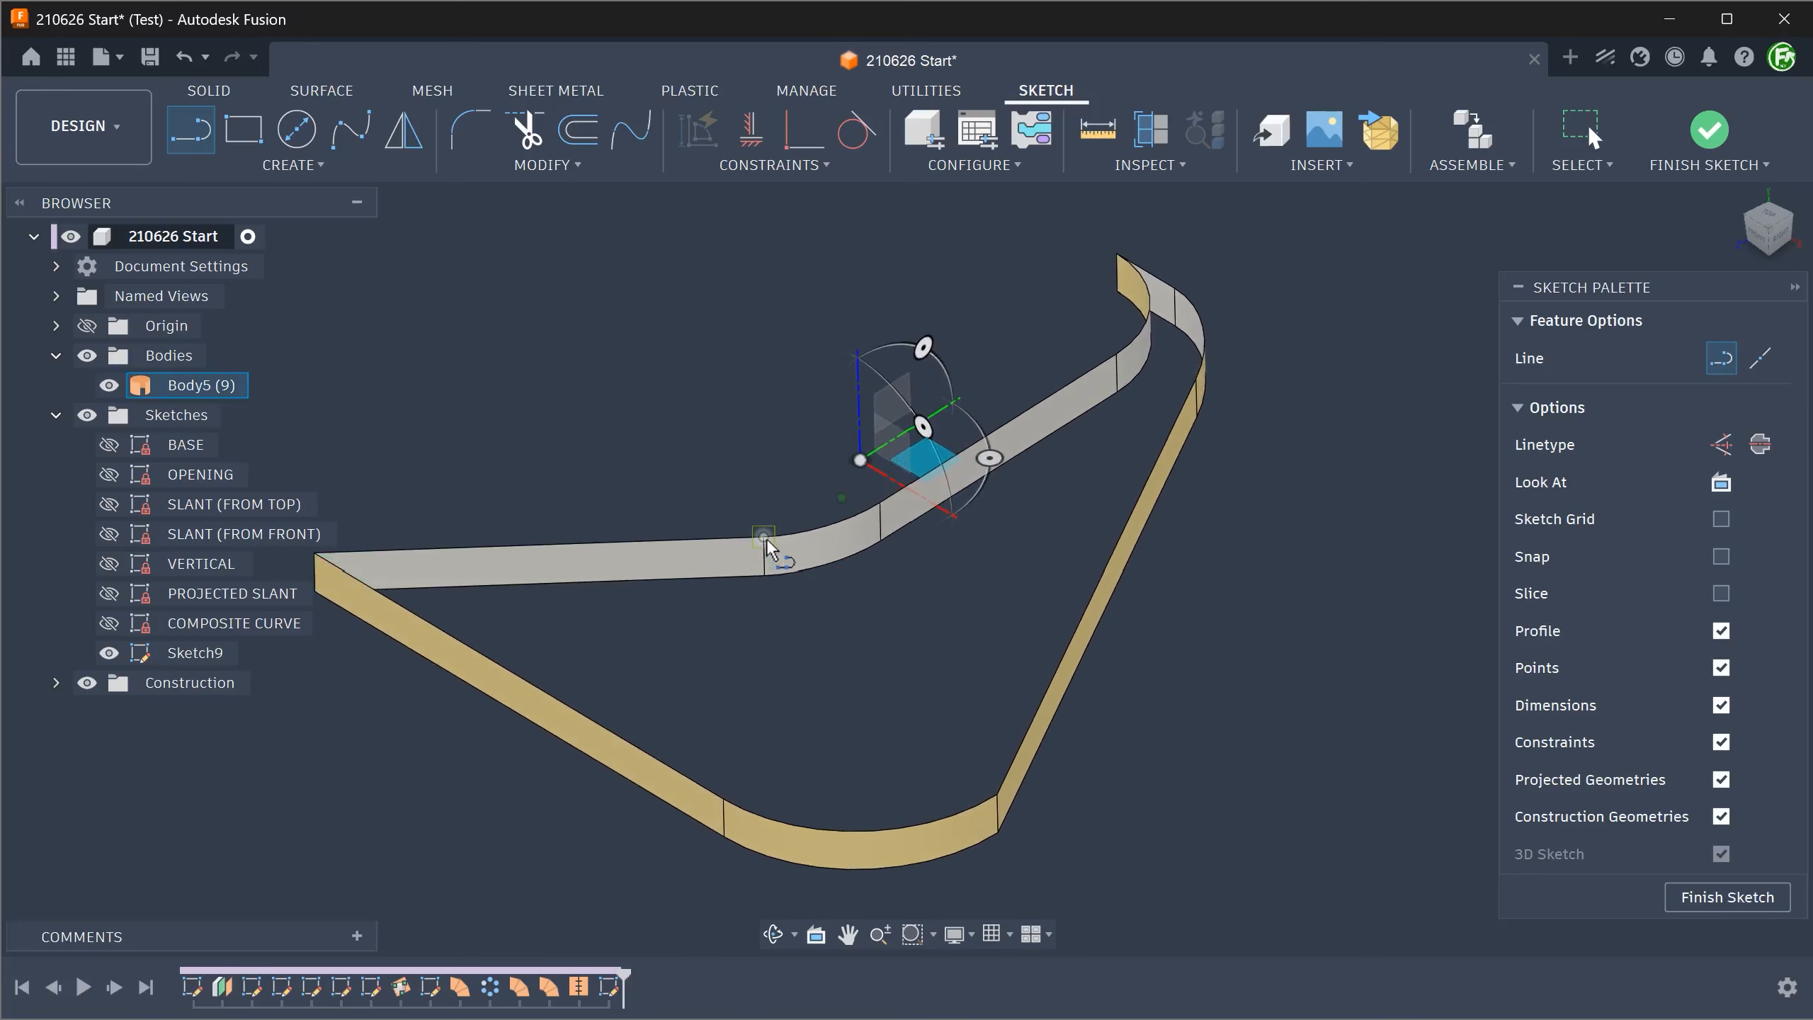
click(723, 797)
shift+middle_drag(728, 805, 772, 536)
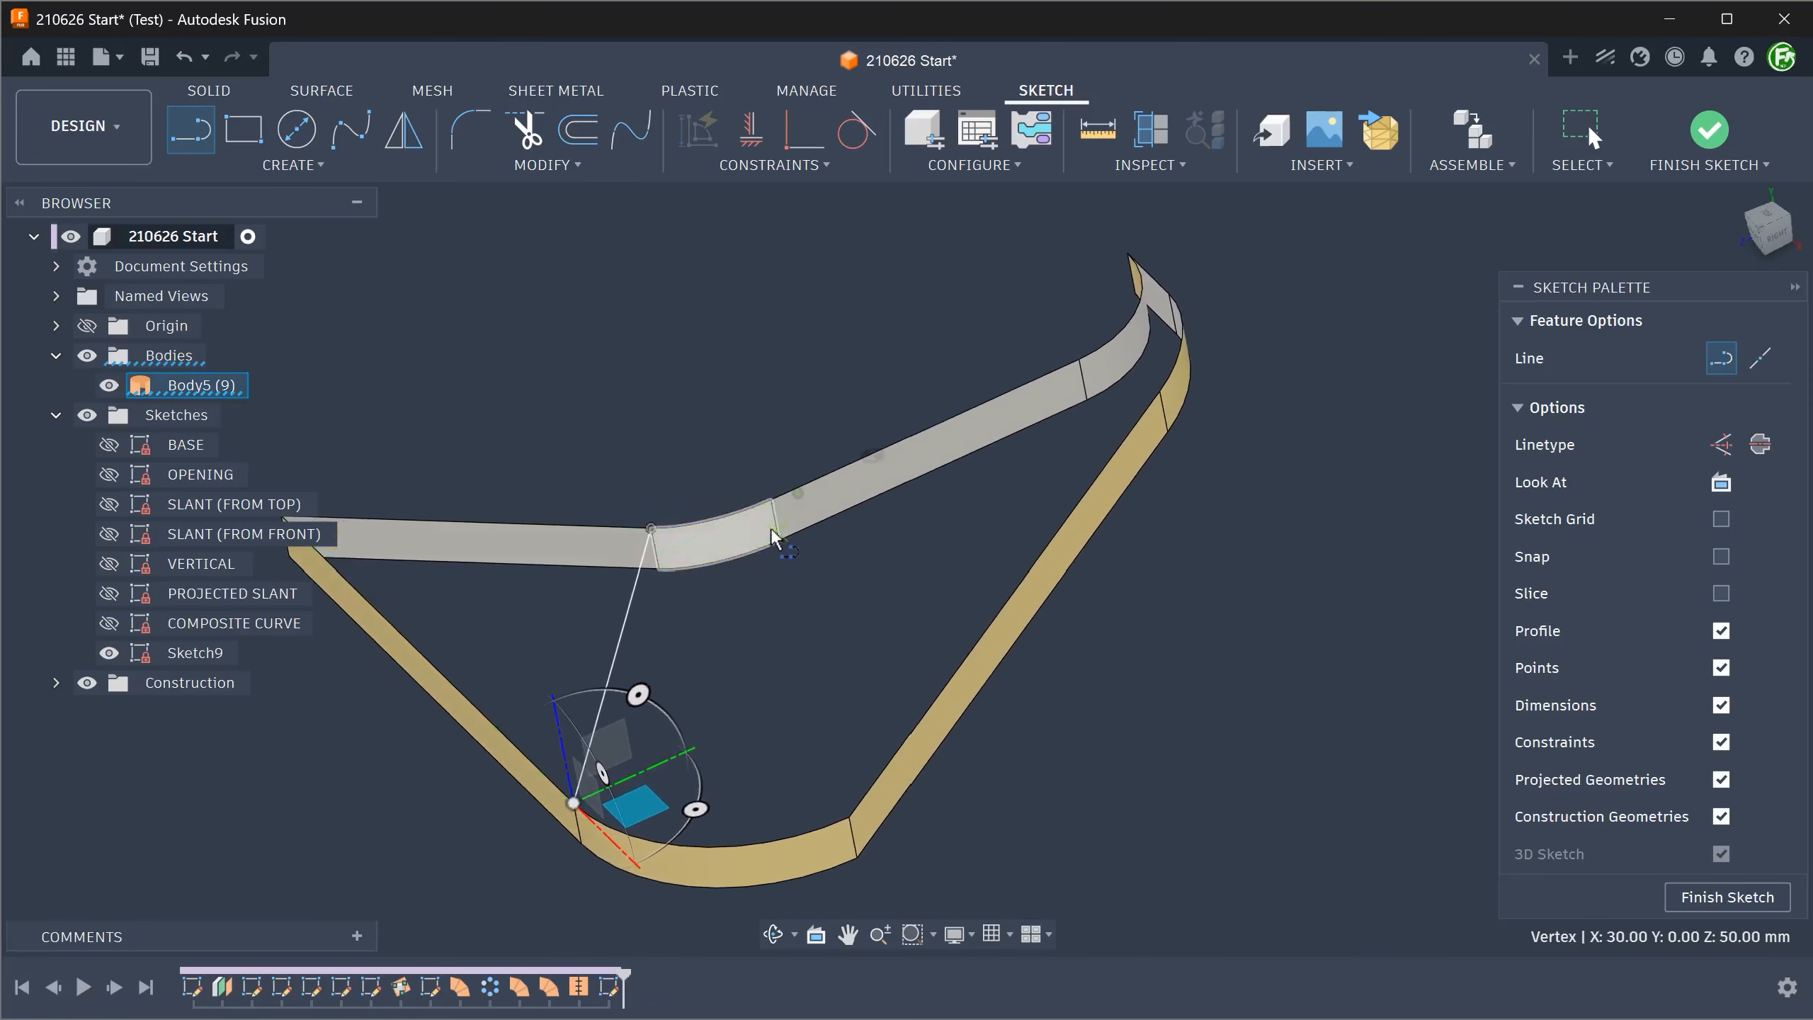
click(771, 500)
click(848, 816)
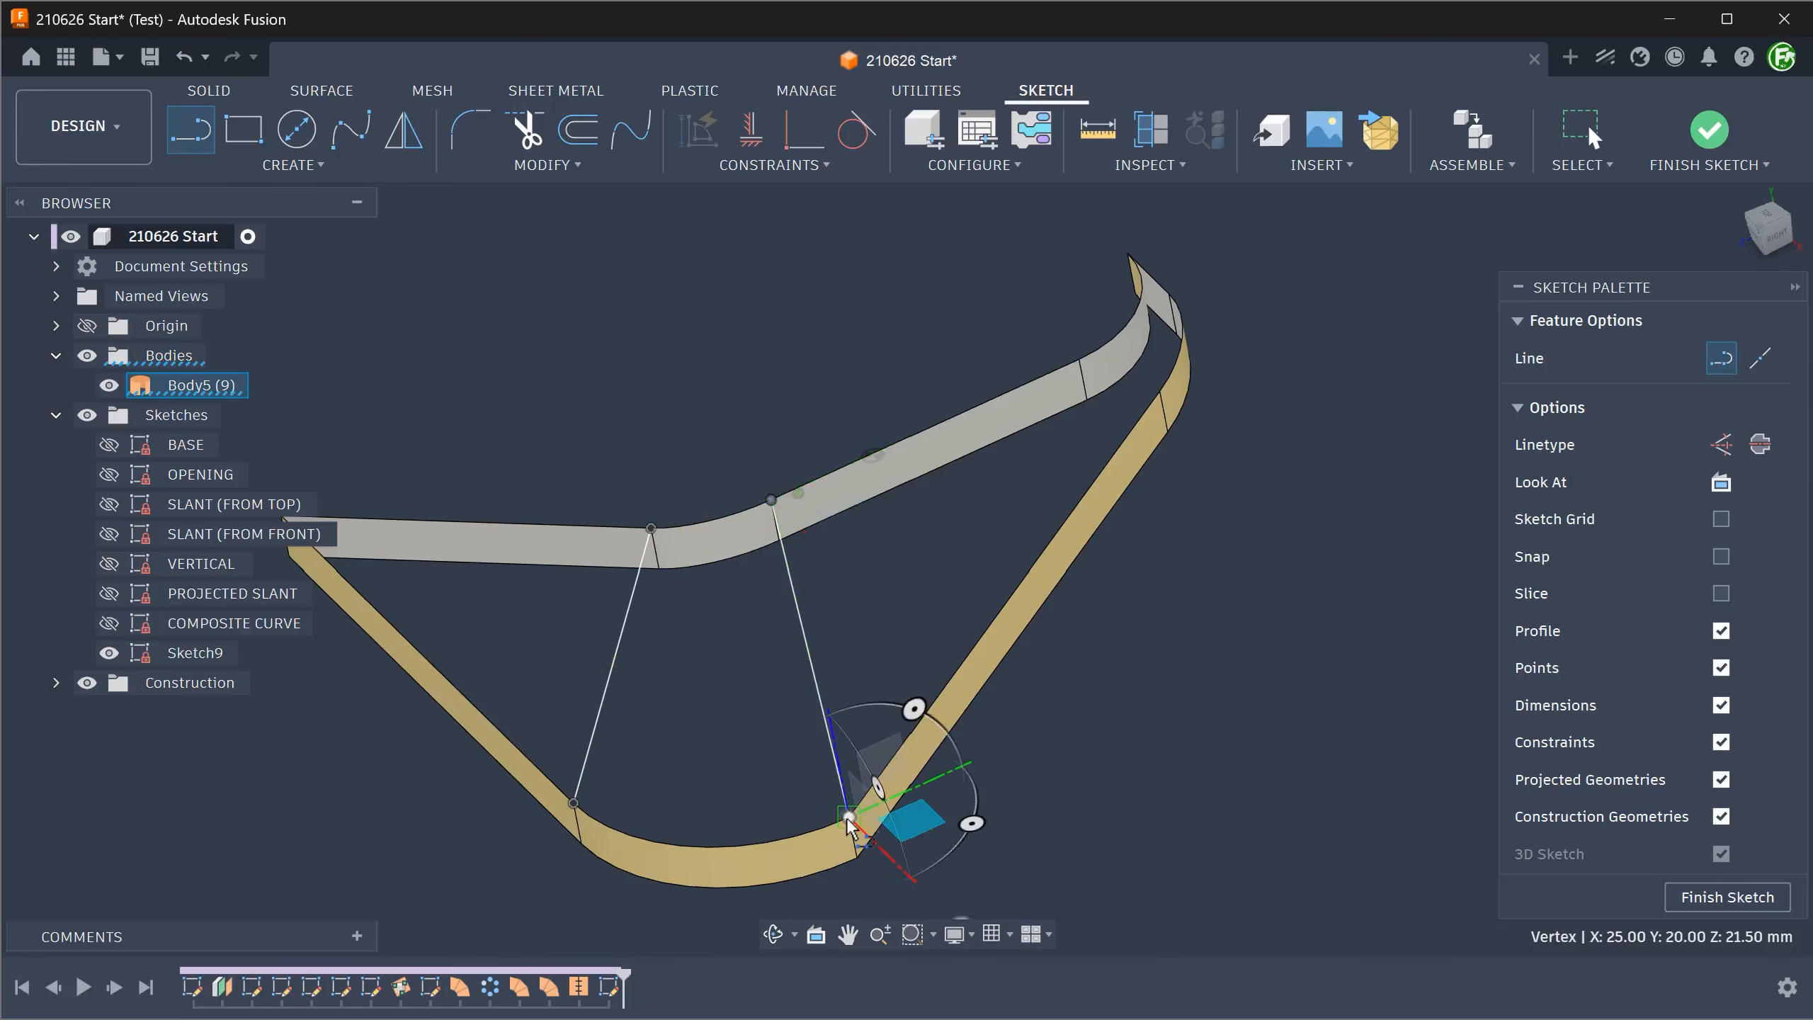
Step: Draw a third 3D line between the start points of the two strips' upper bends and finish the sketch
shift+middle_drag(1057, 500, 1077, 433)
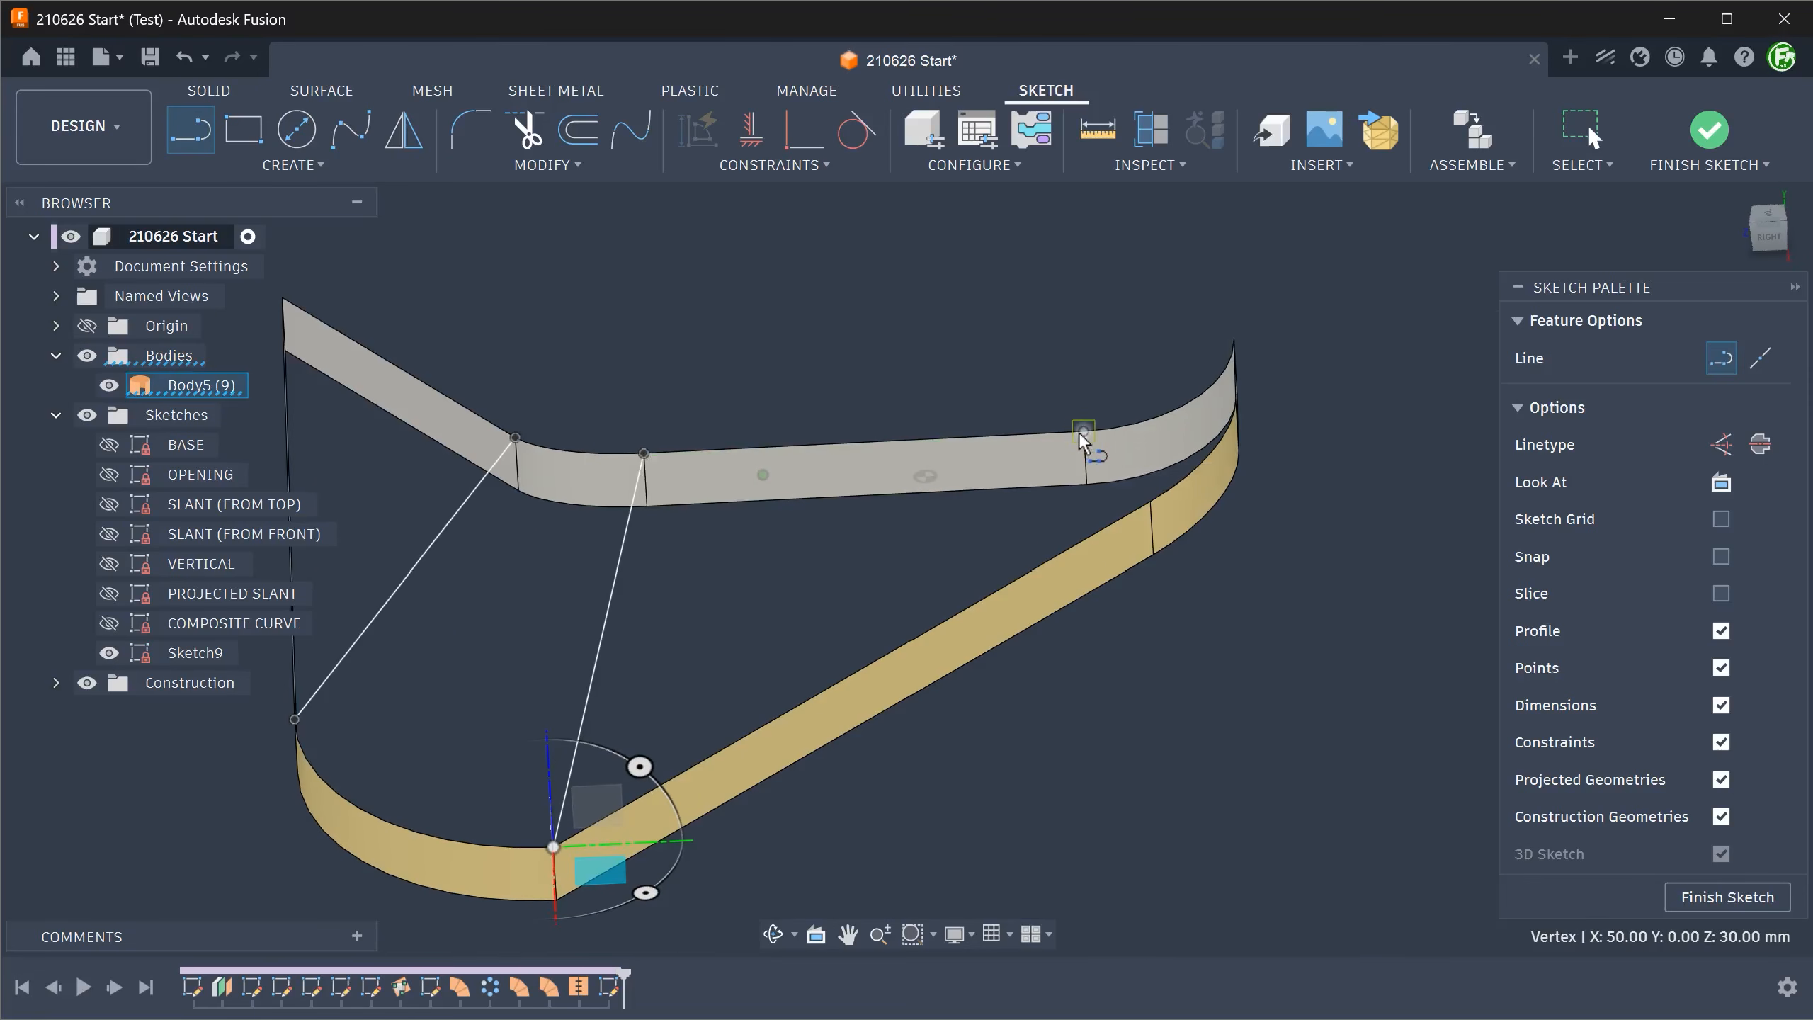
click(1081, 431)
click(1148, 500)
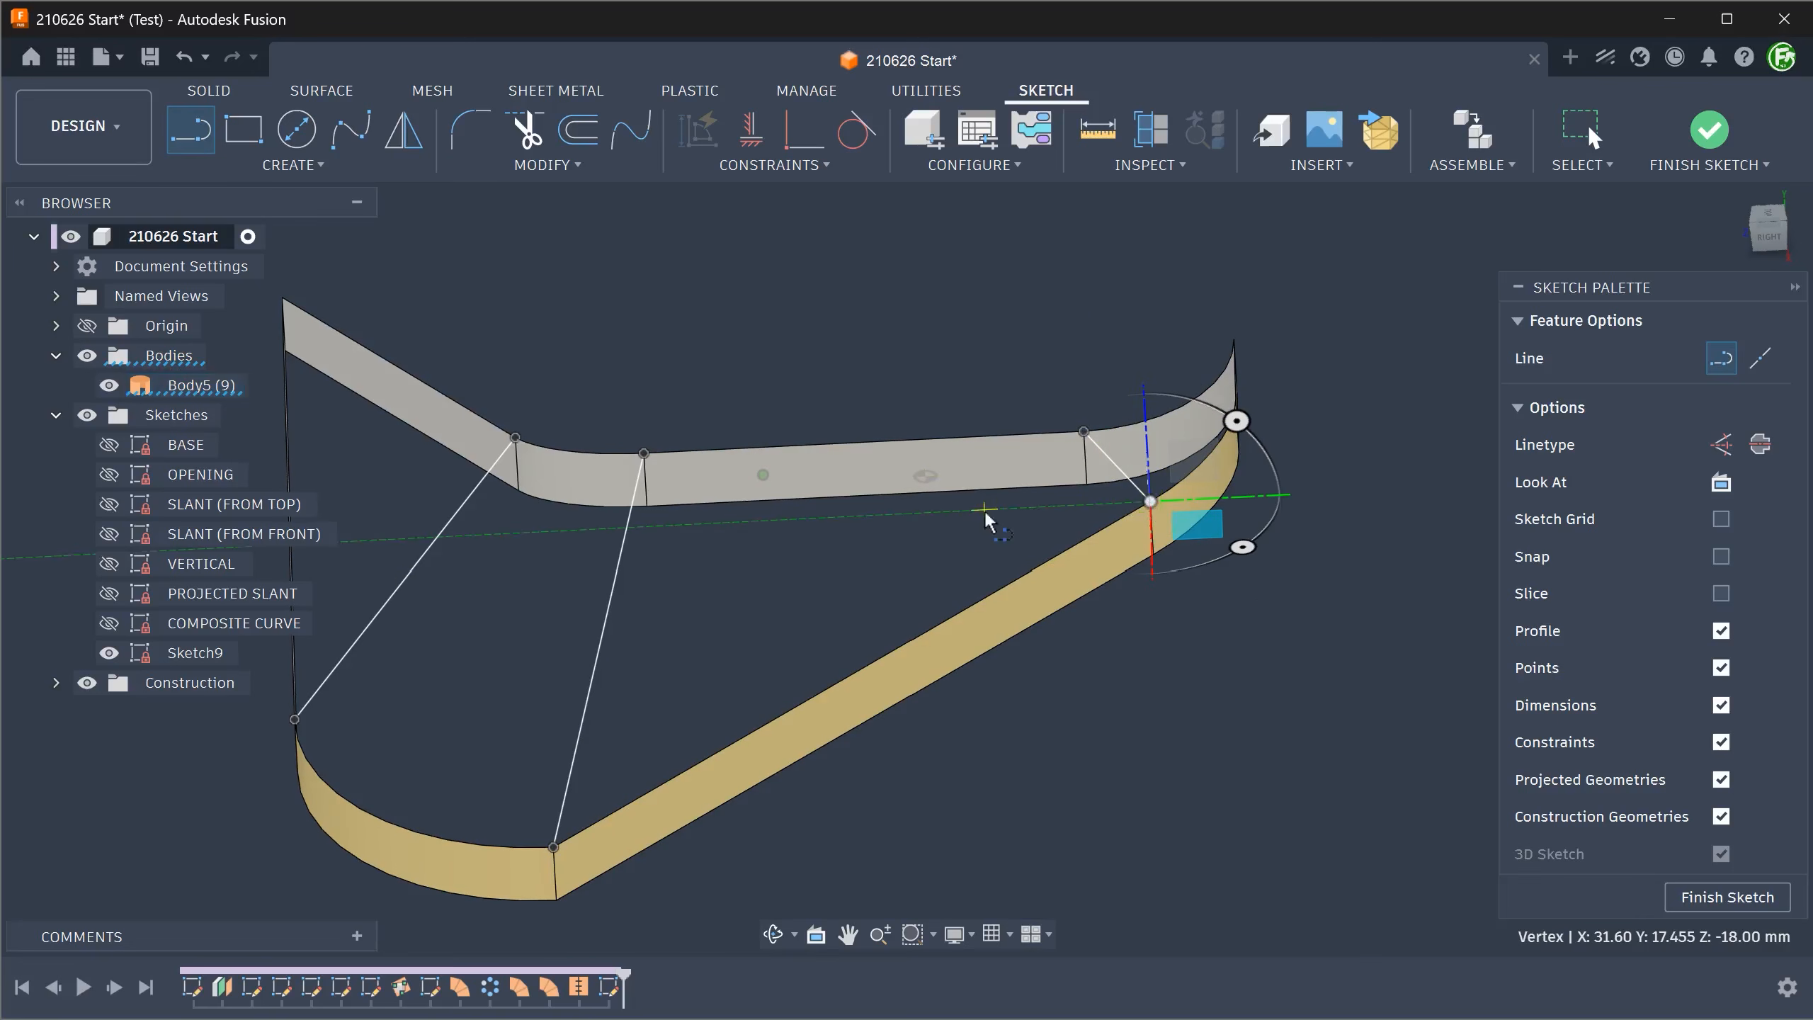
mouse_move(984, 510)
shift+middle_down()
mouse_move(1091, 456)
mouse_move(1043, 362)
mouse_move(867, 273)
shift+middle_up()
key(Escape)
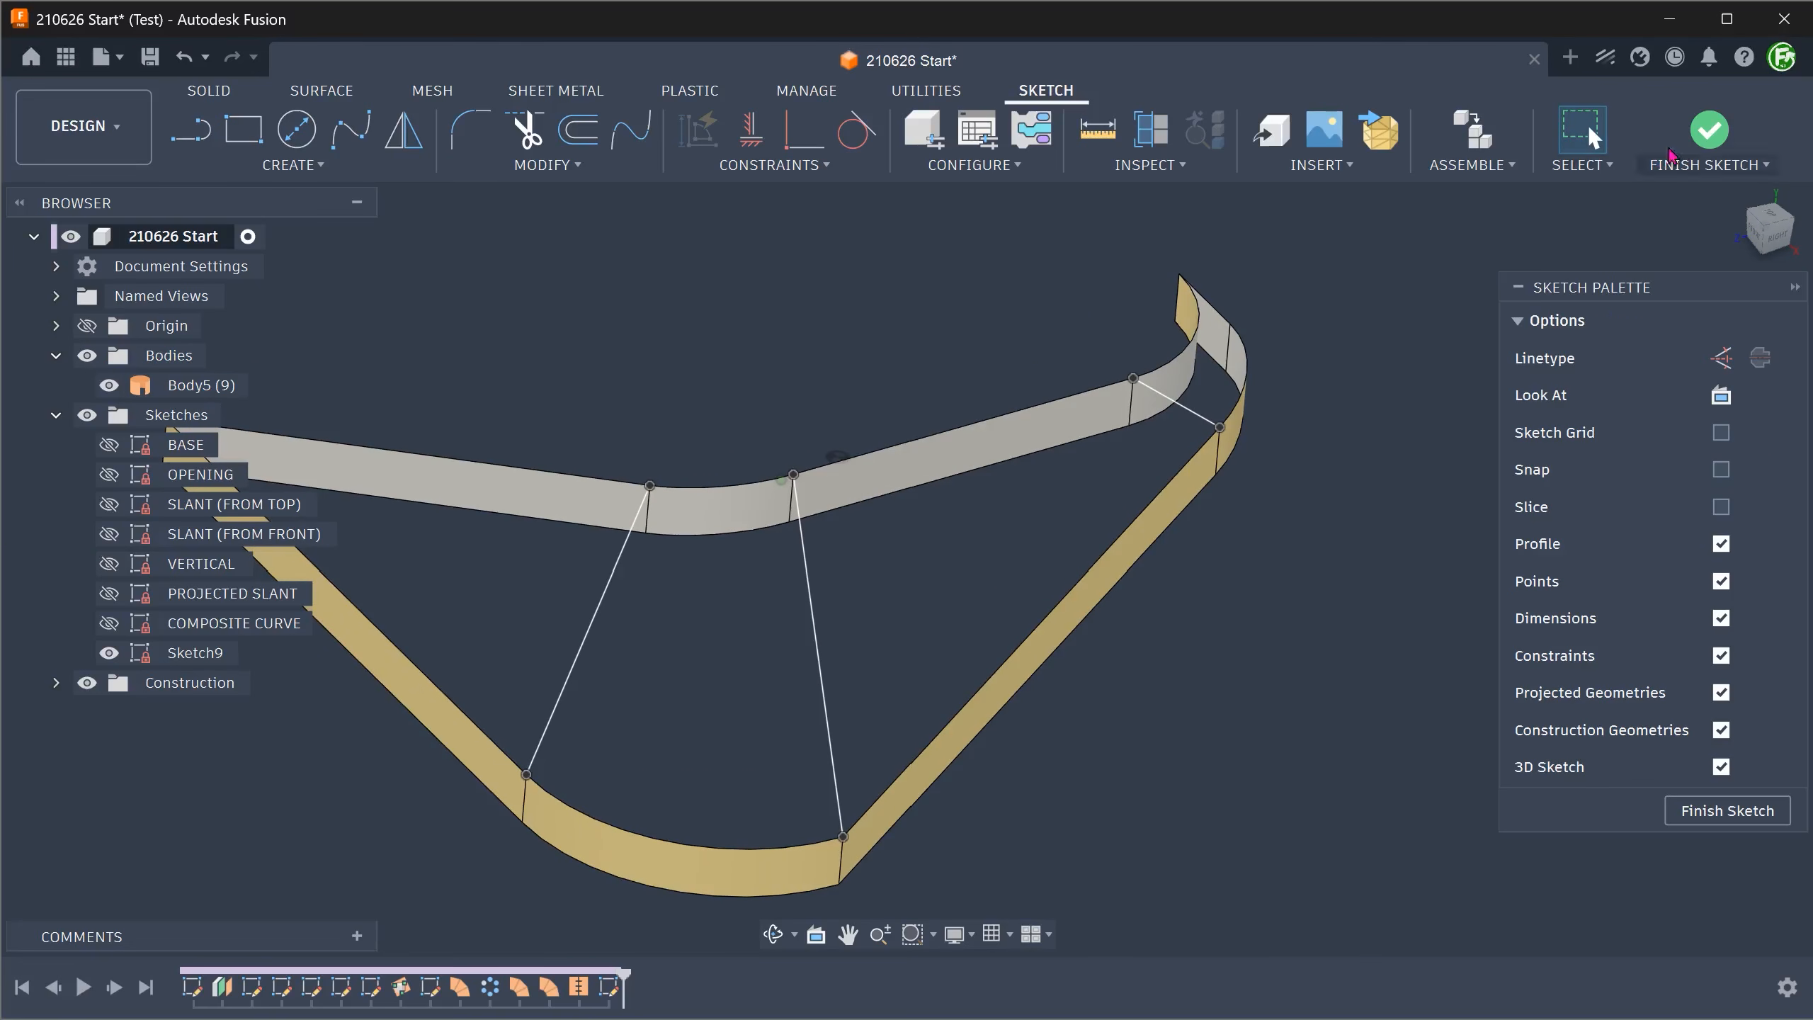
click(1671, 153)
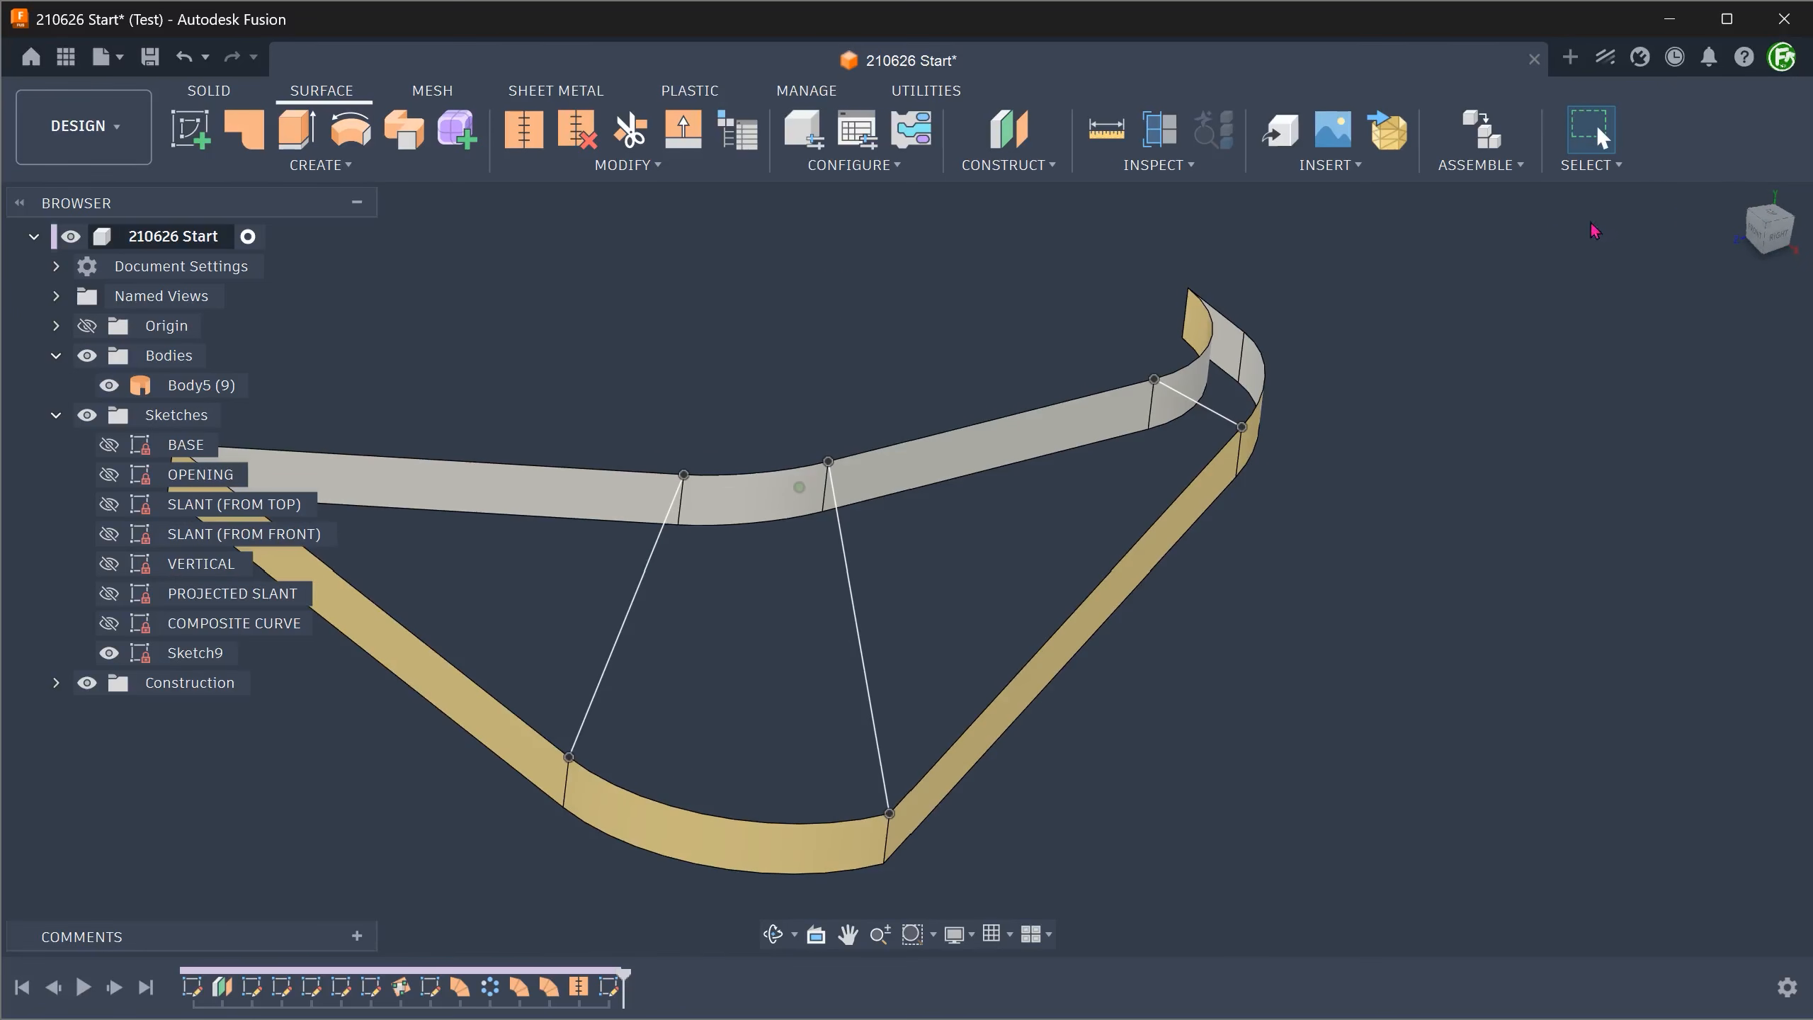
Step: Start a surface loft, hide all sketches, and pick the inner strip's connected top edges as Profile 1
click(1741, 199)
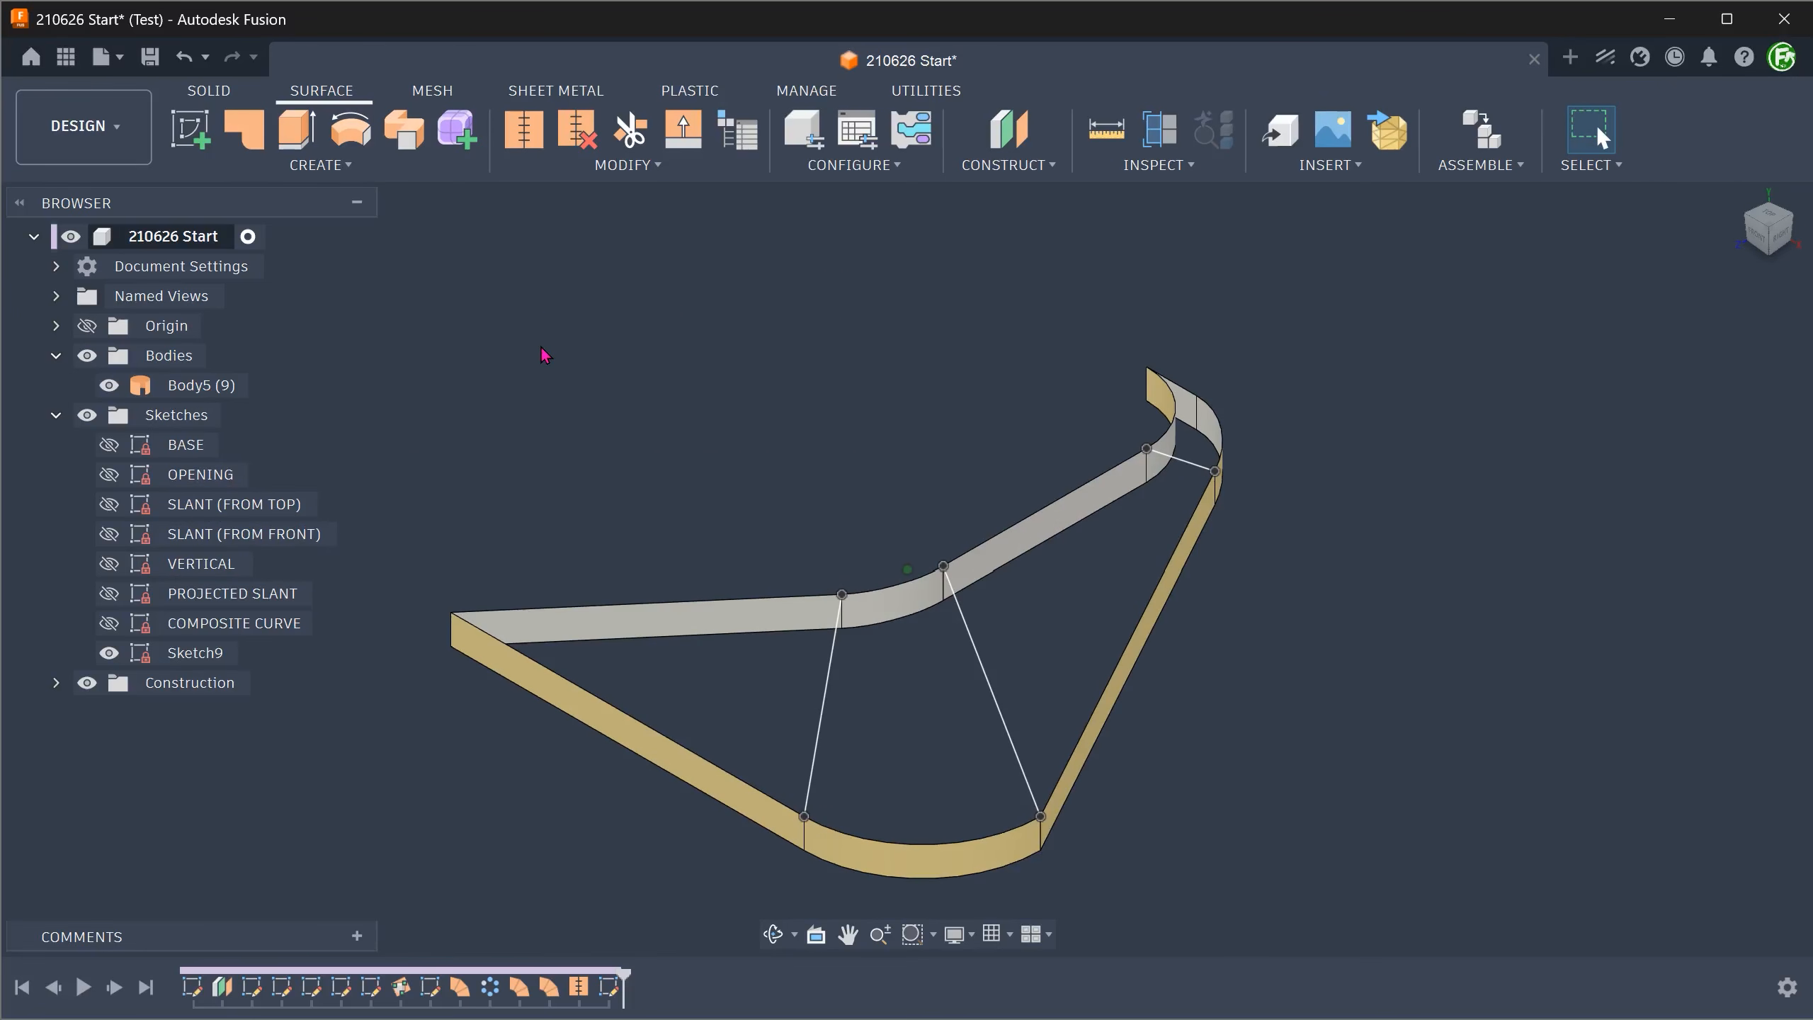
click(306, 169)
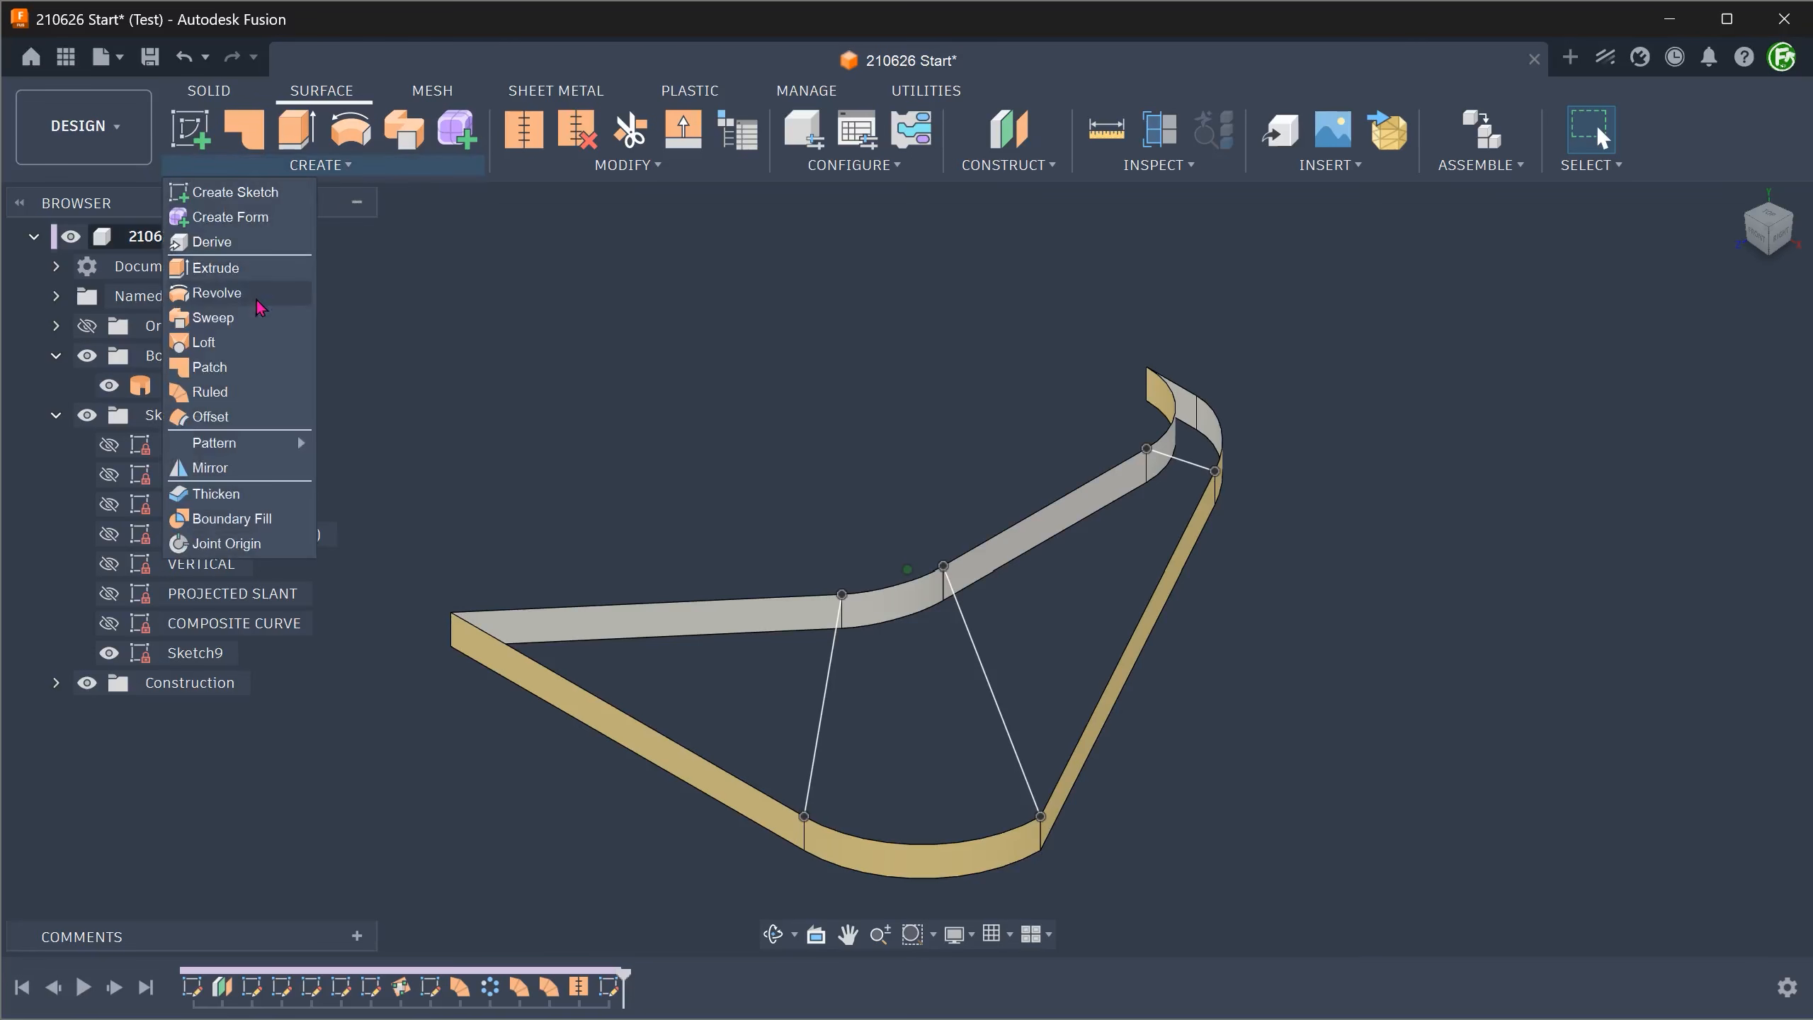
click(214, 342)
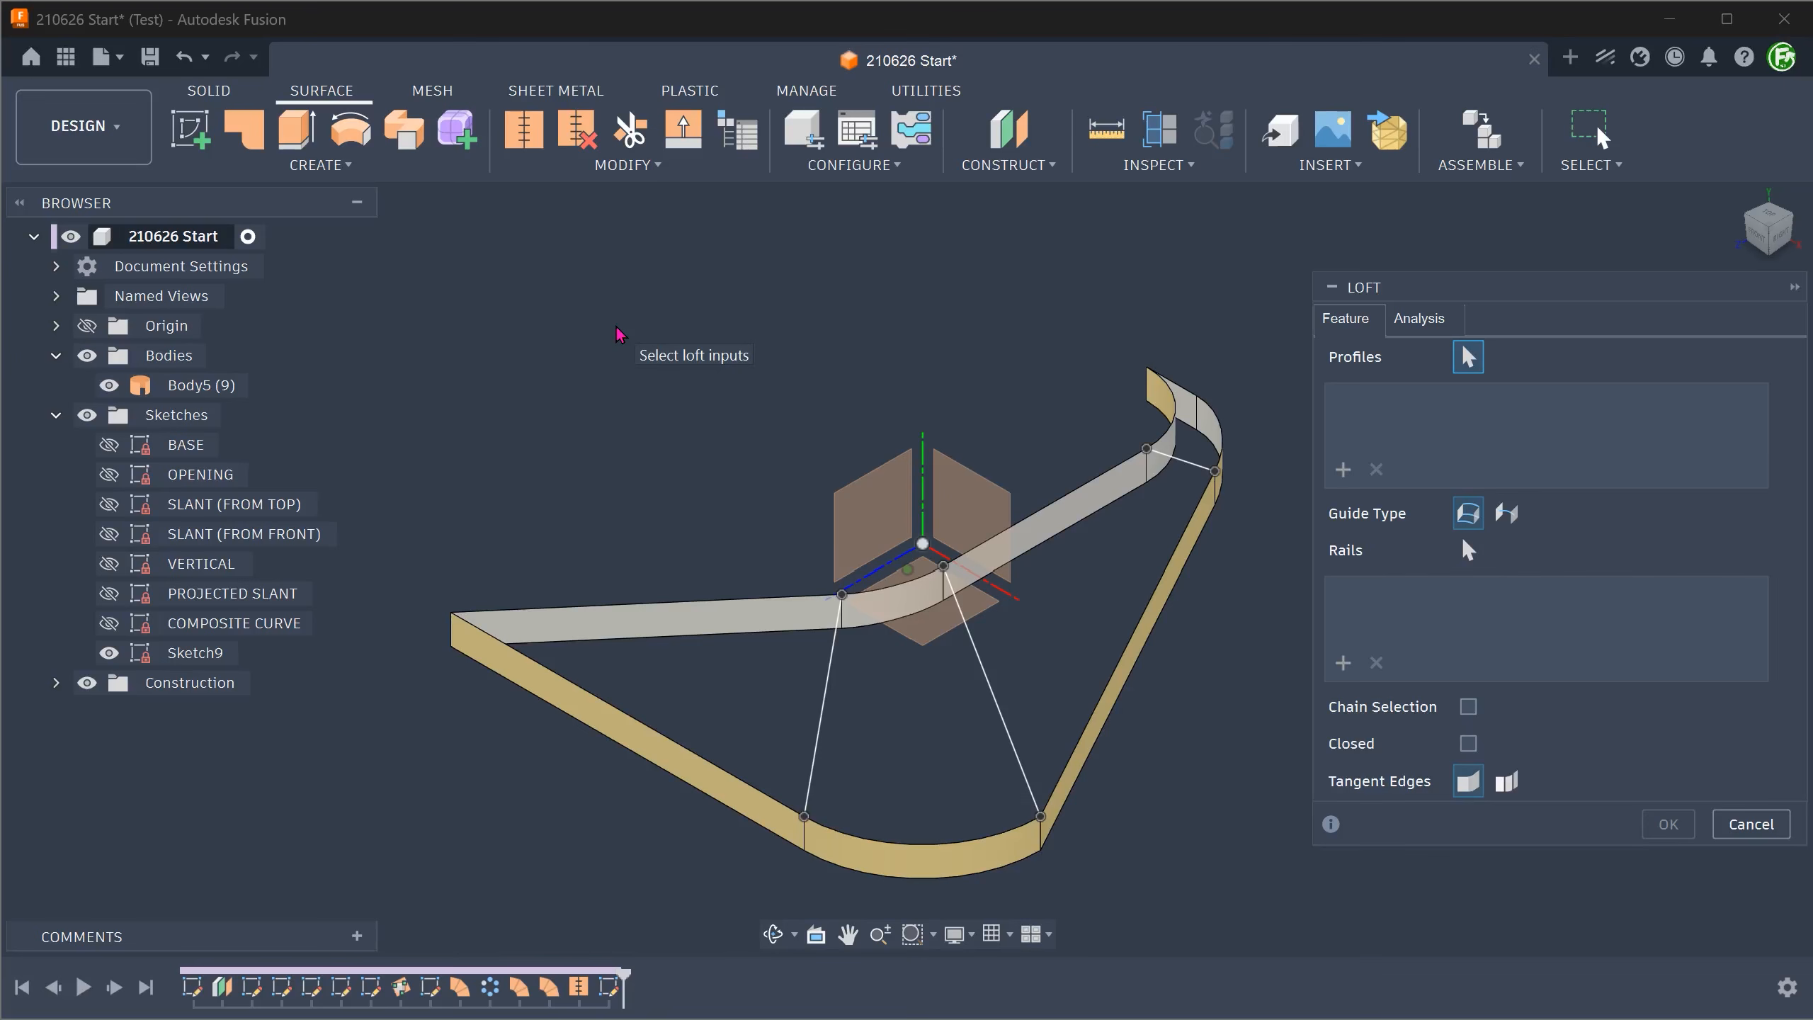
click(86, 415)
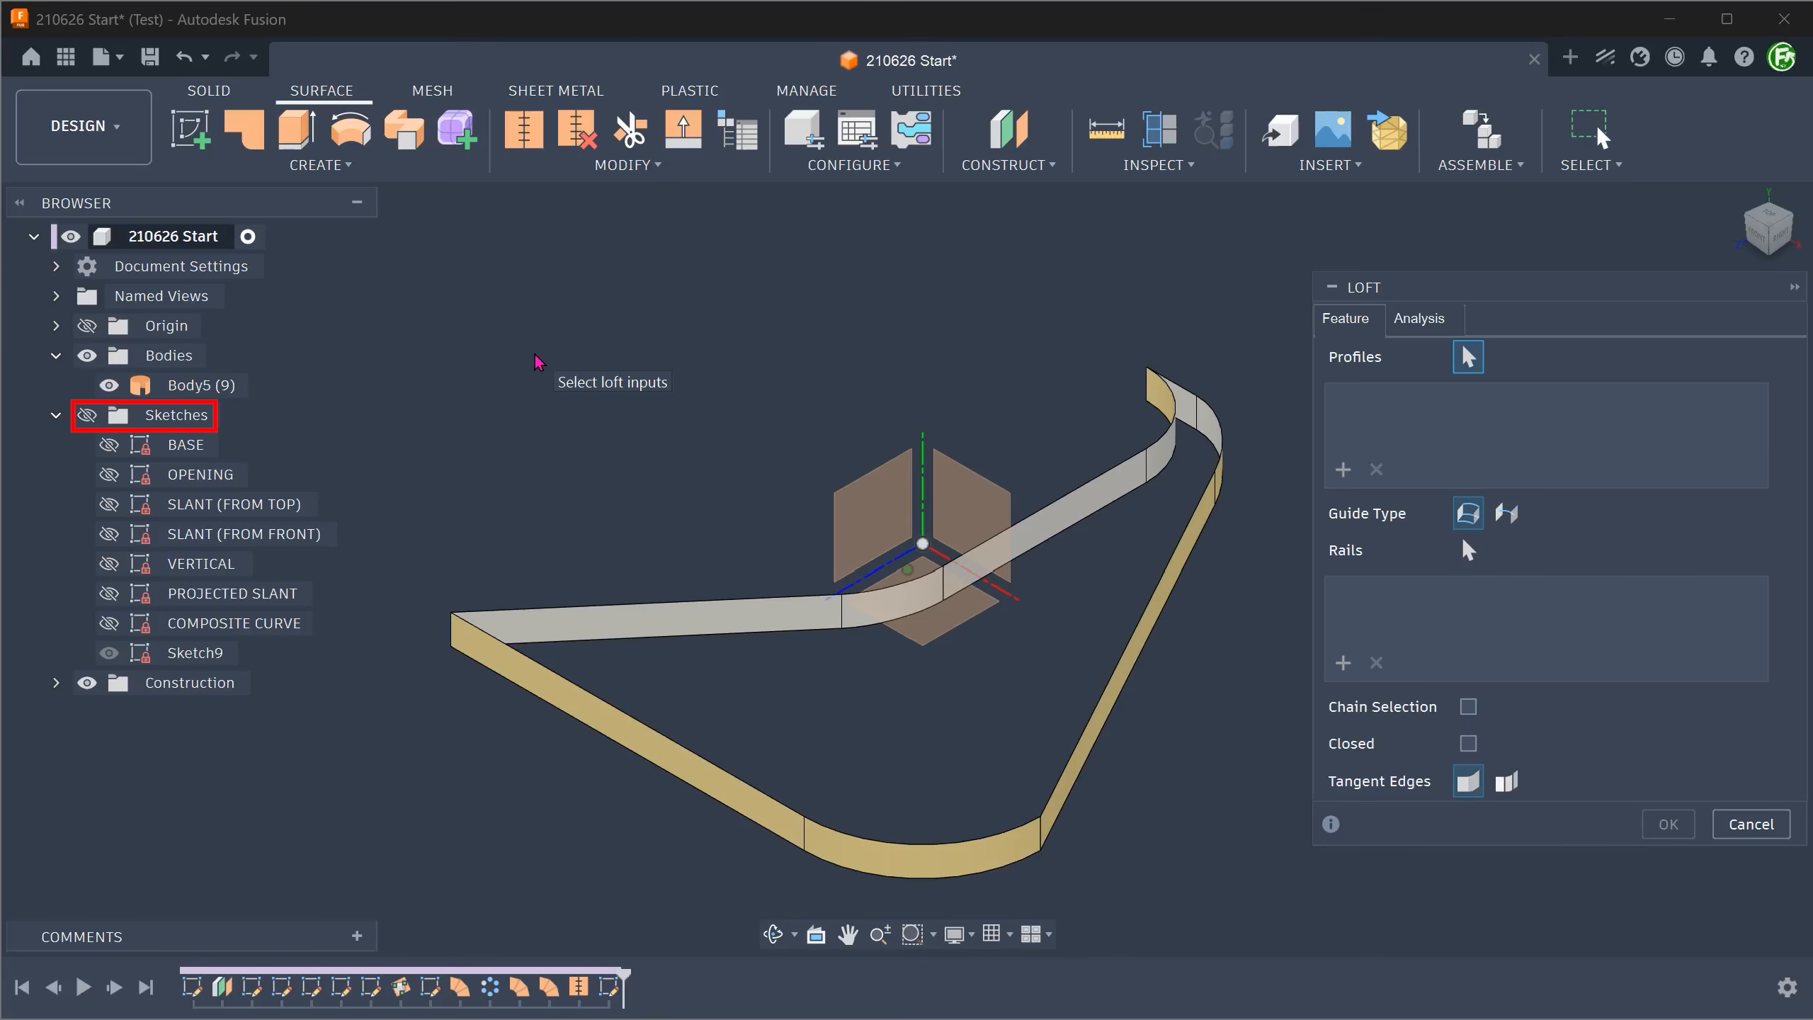
mouse_move(898, 320)
shift+middle_down()
mouse_move(965, 305)
mouse_move(1008, 322)
shift+middle_up()
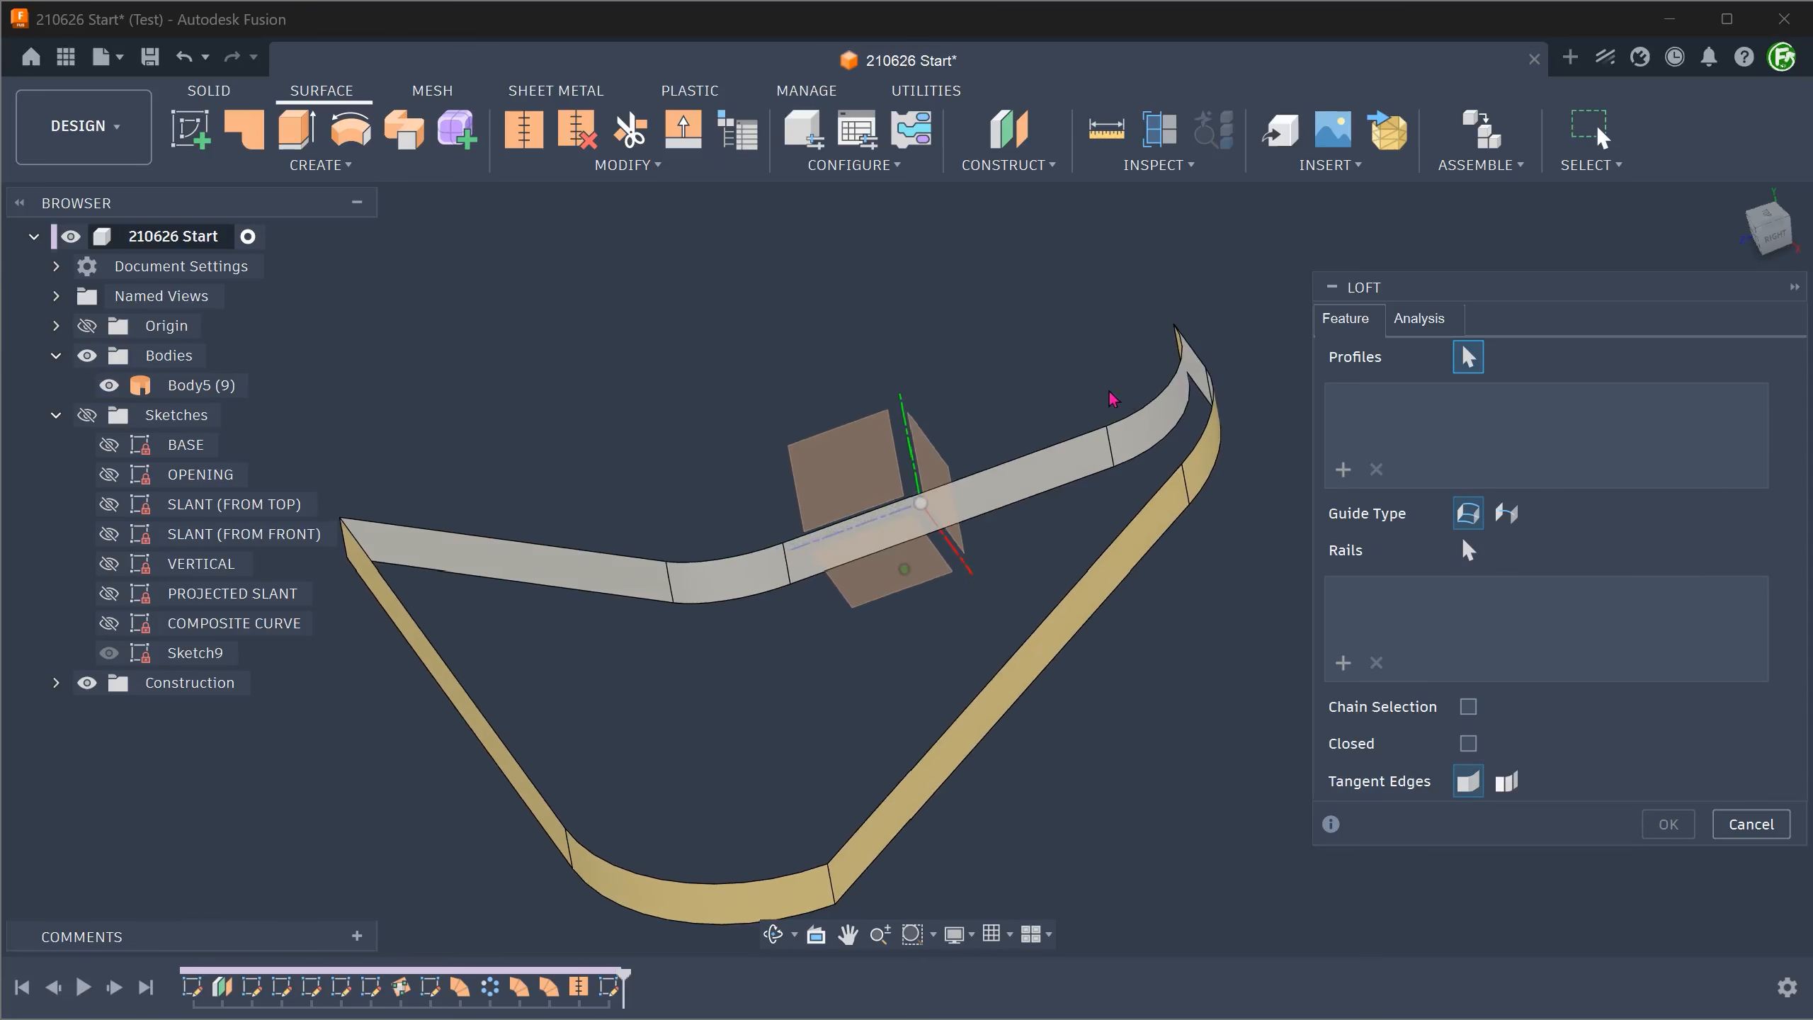
click(1151, 406)
mouse_move(1077, 446)
shift+middle_down()
mouse_move(732, 461)
mouse_move(741, 526)
shift+middle_up()
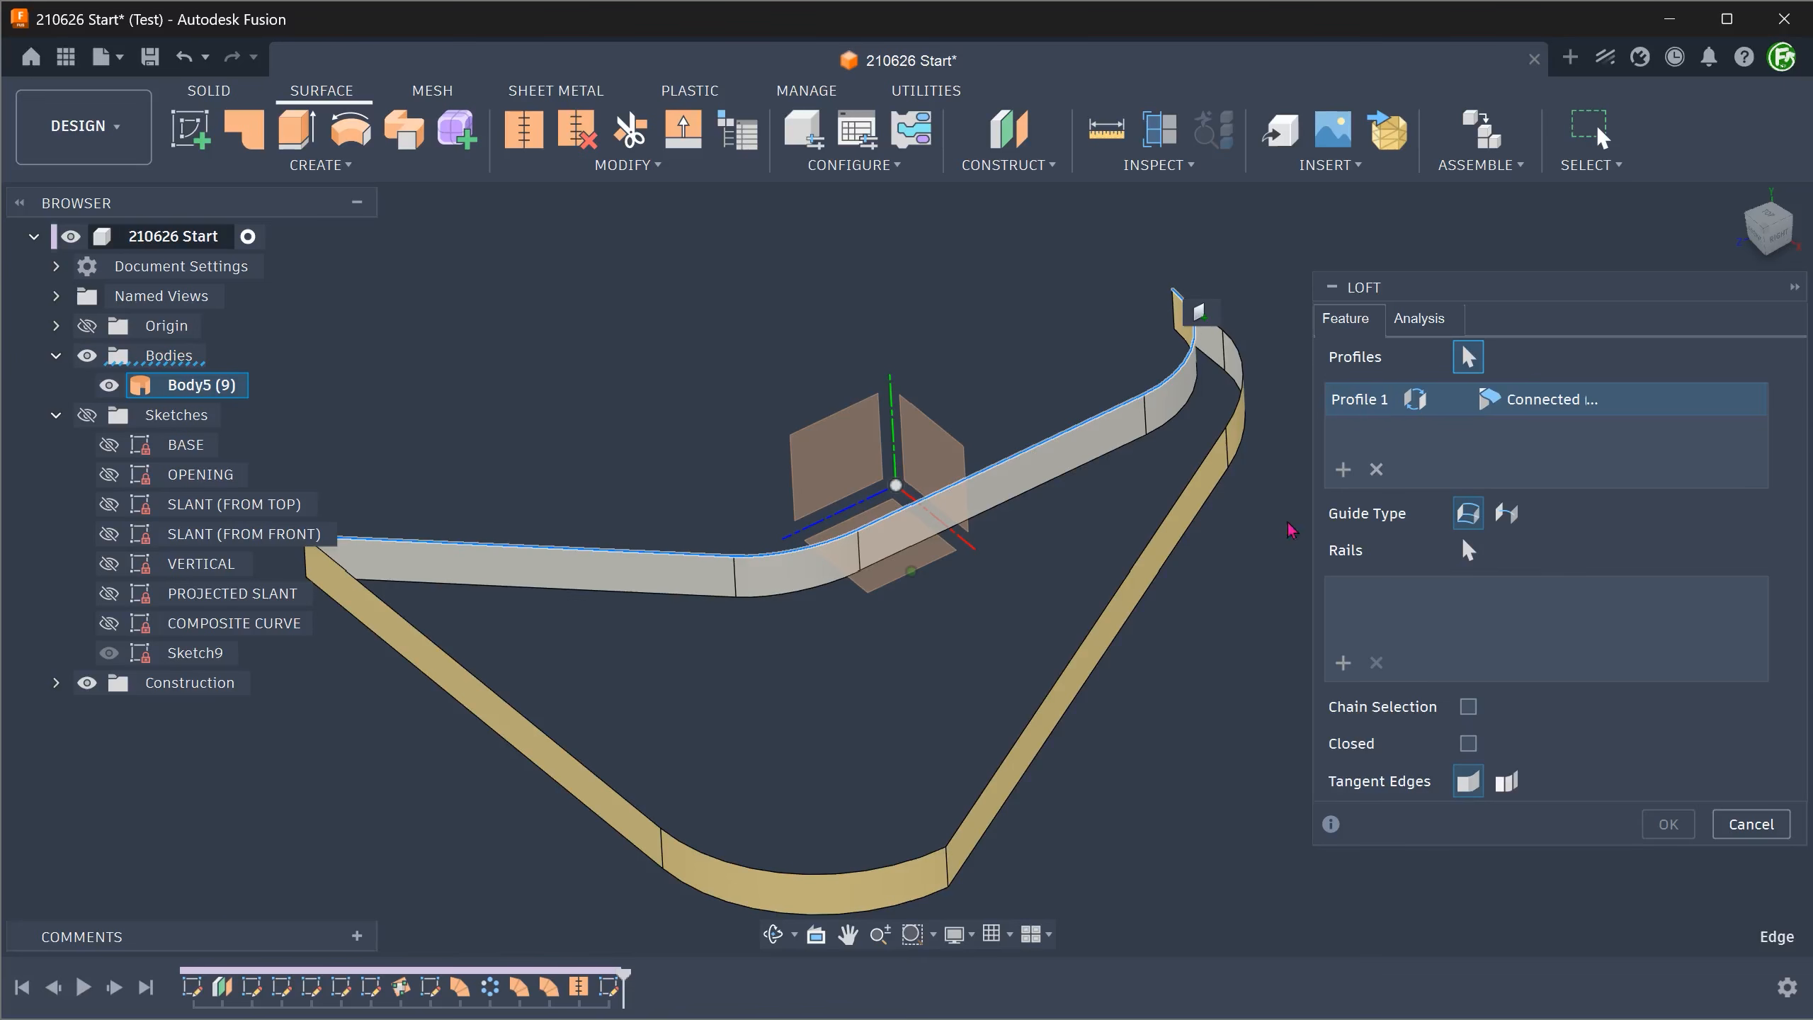
Step: Add the connected top edges of the outer slanted strip and base strip to the loft as Profile 2
click(1341, 477)
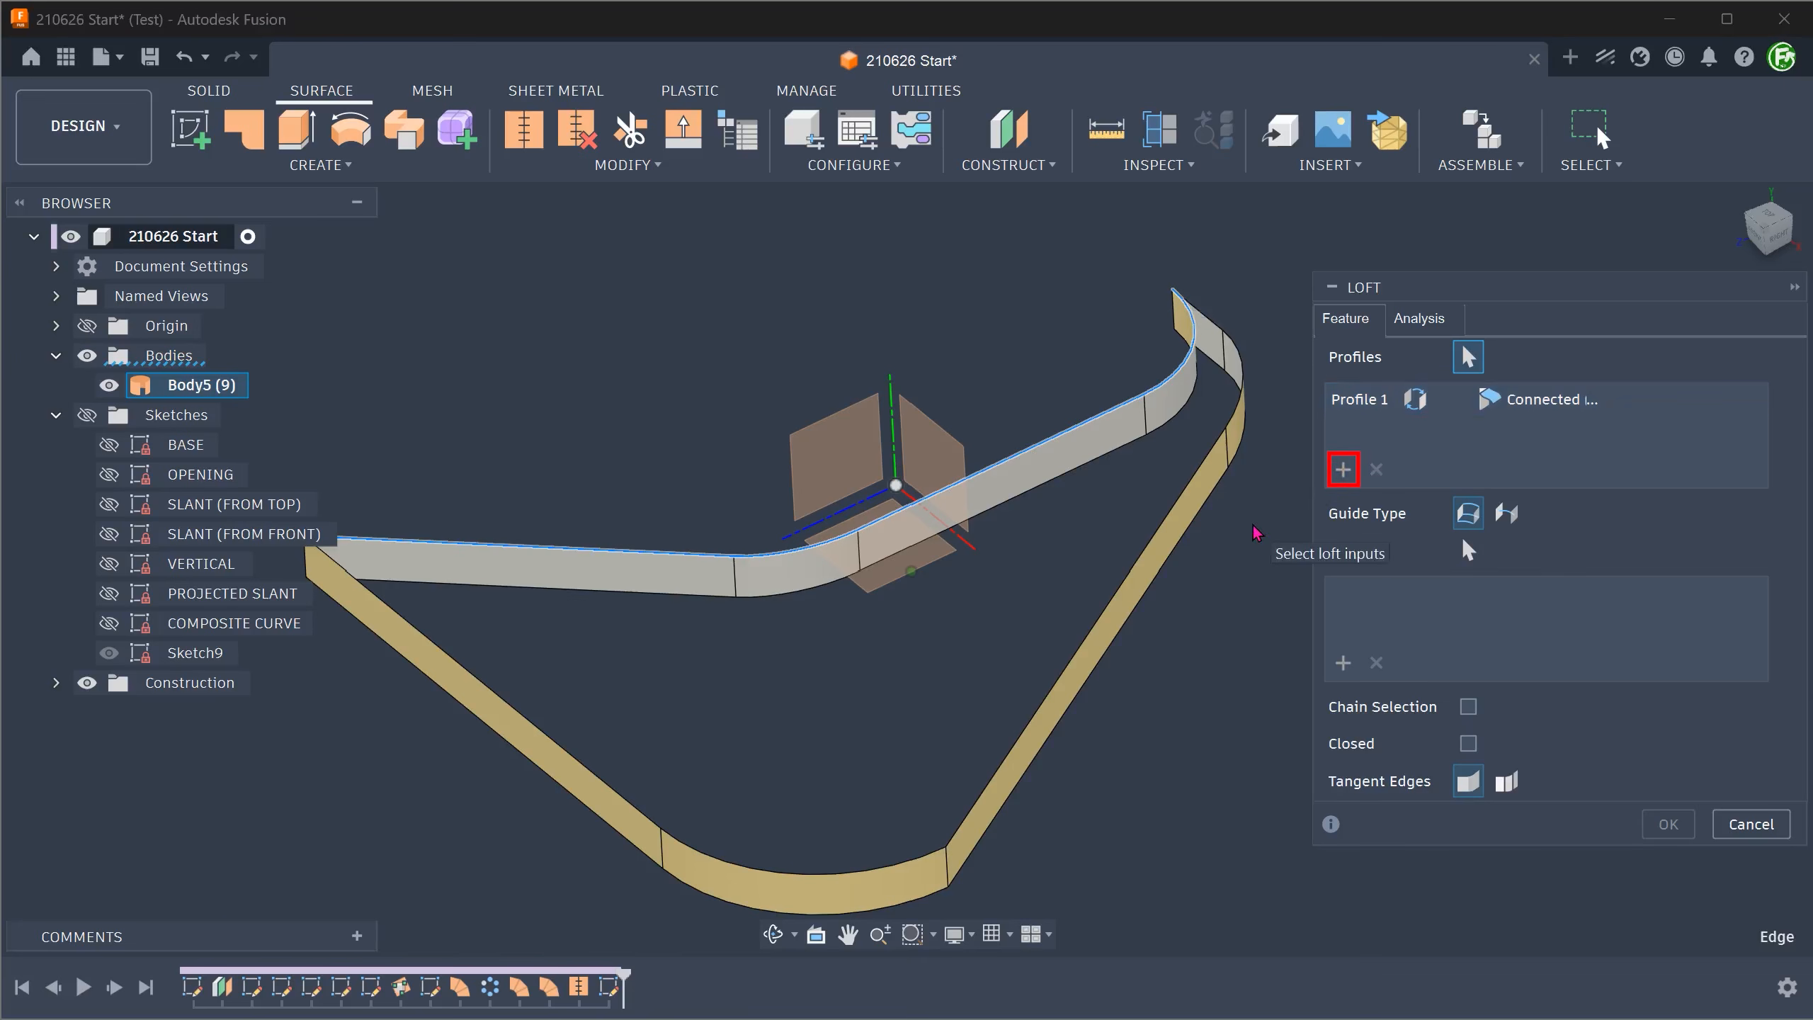
shift+middle_drag(1255, 528, 1221, 491)
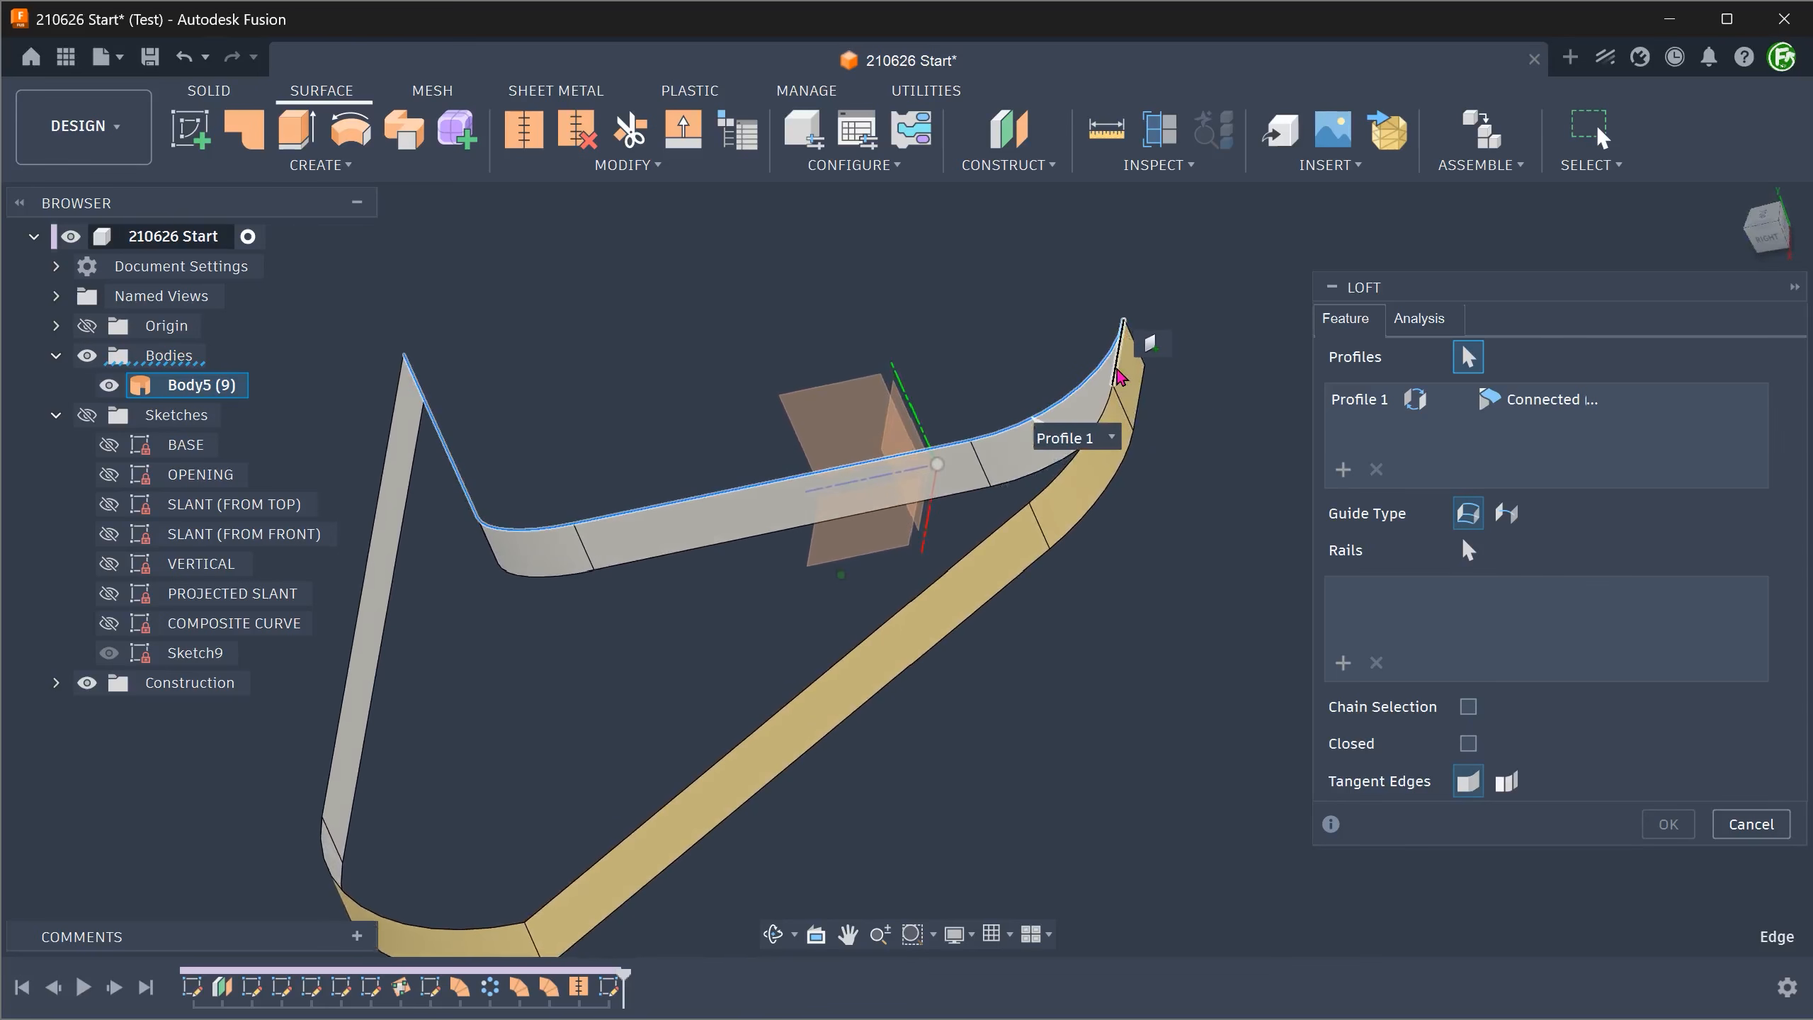
click(1118, 372)
shift+middle_drag(1118, 373, 965, 783)
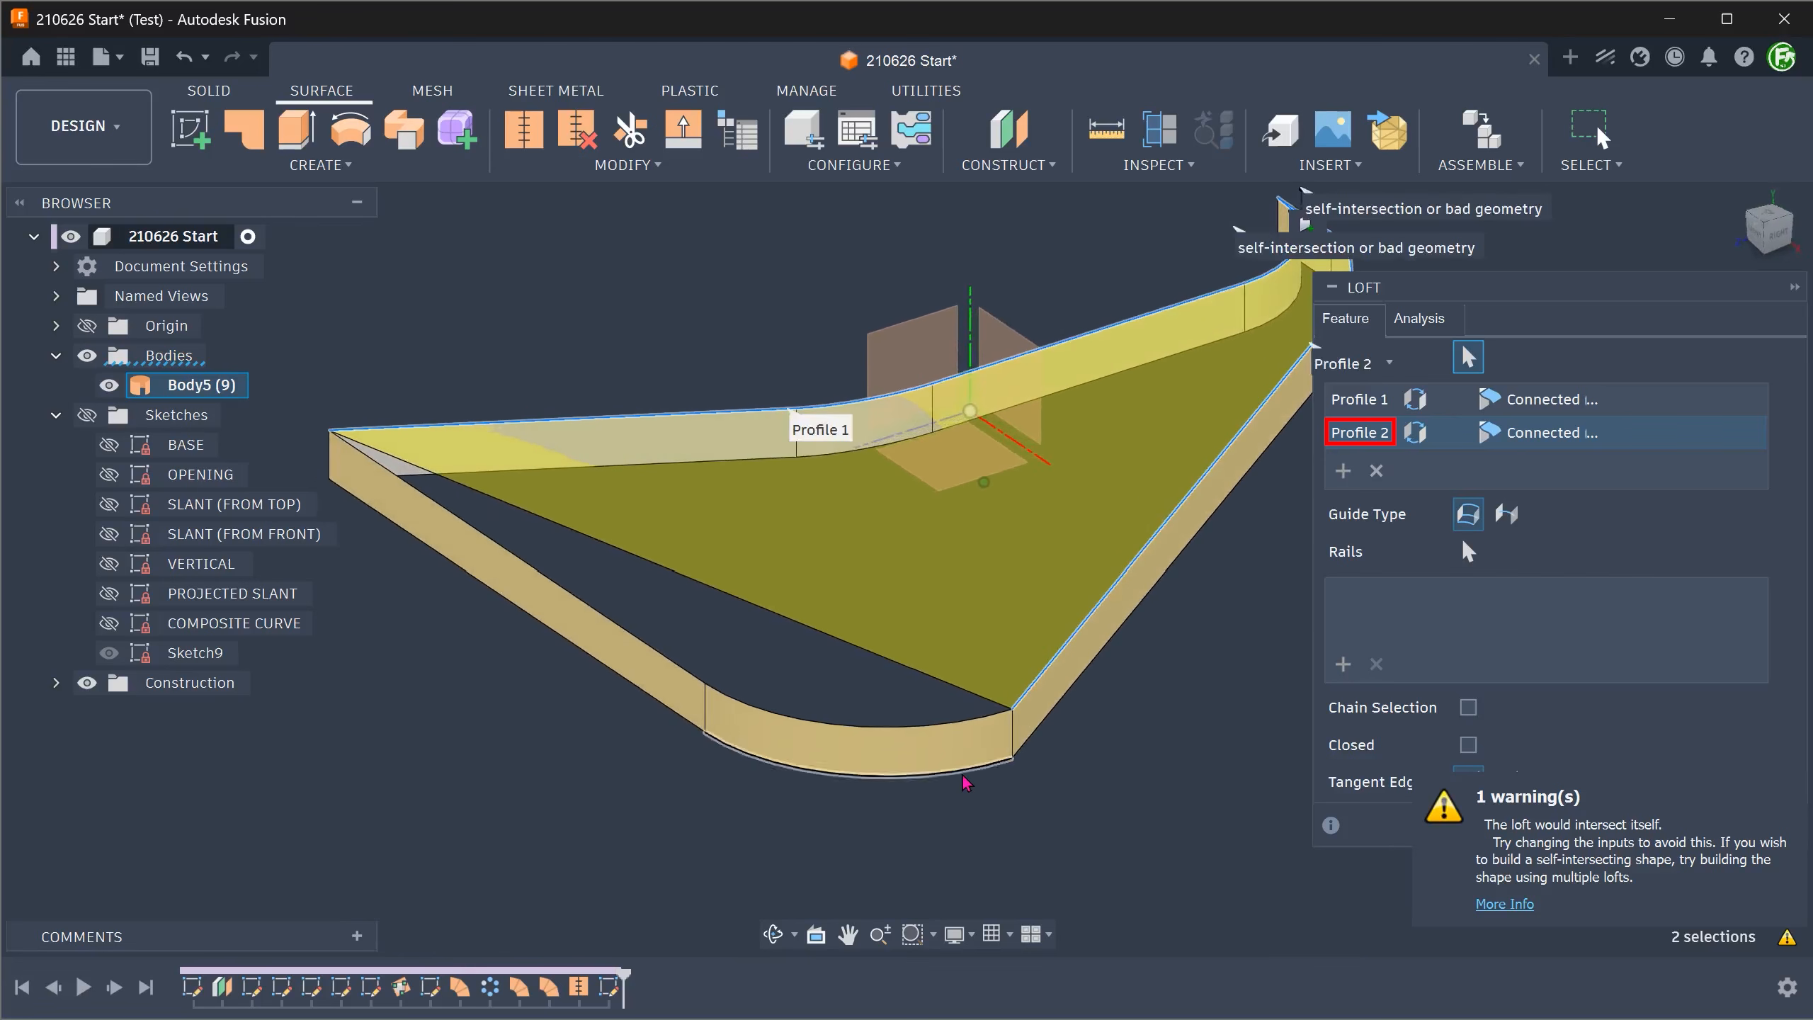
click(883, 740)
shift+middle_drag(882, 740, 557, 792)
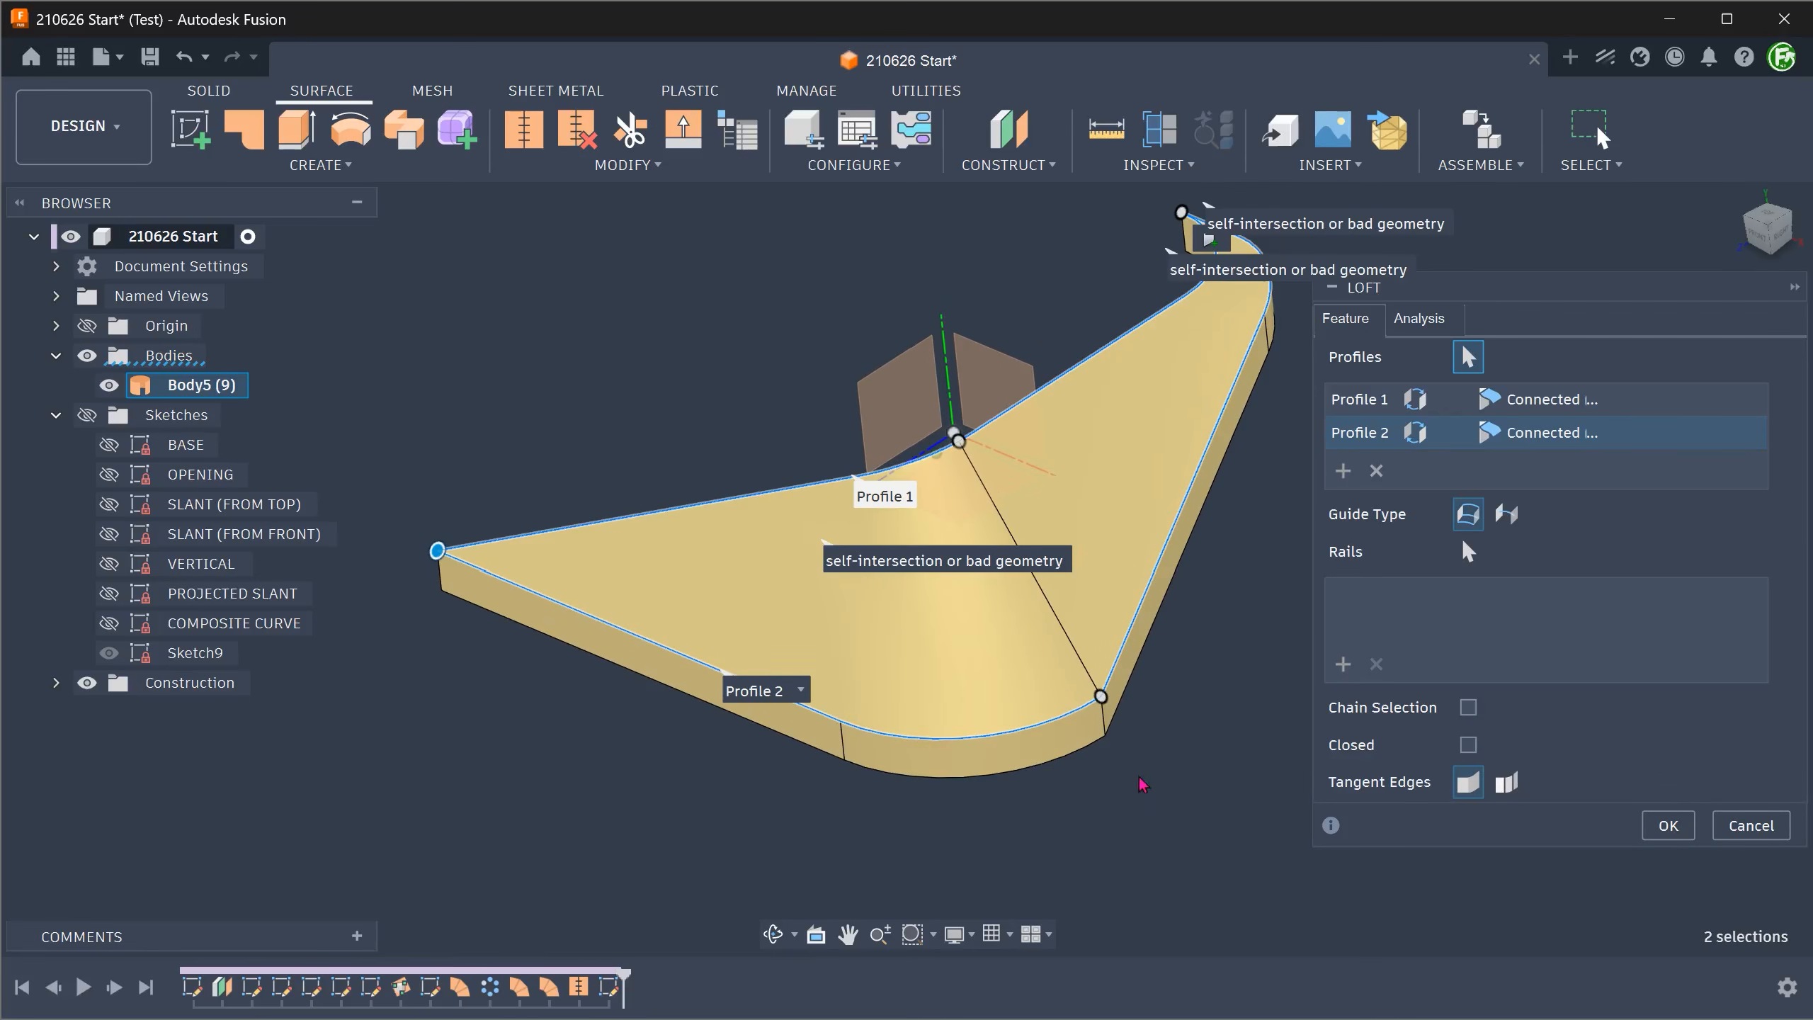
Step: Show the sketches, add the three 3D sketch lines as the loft's rails, and complete the surface loft
click(1467, 557)
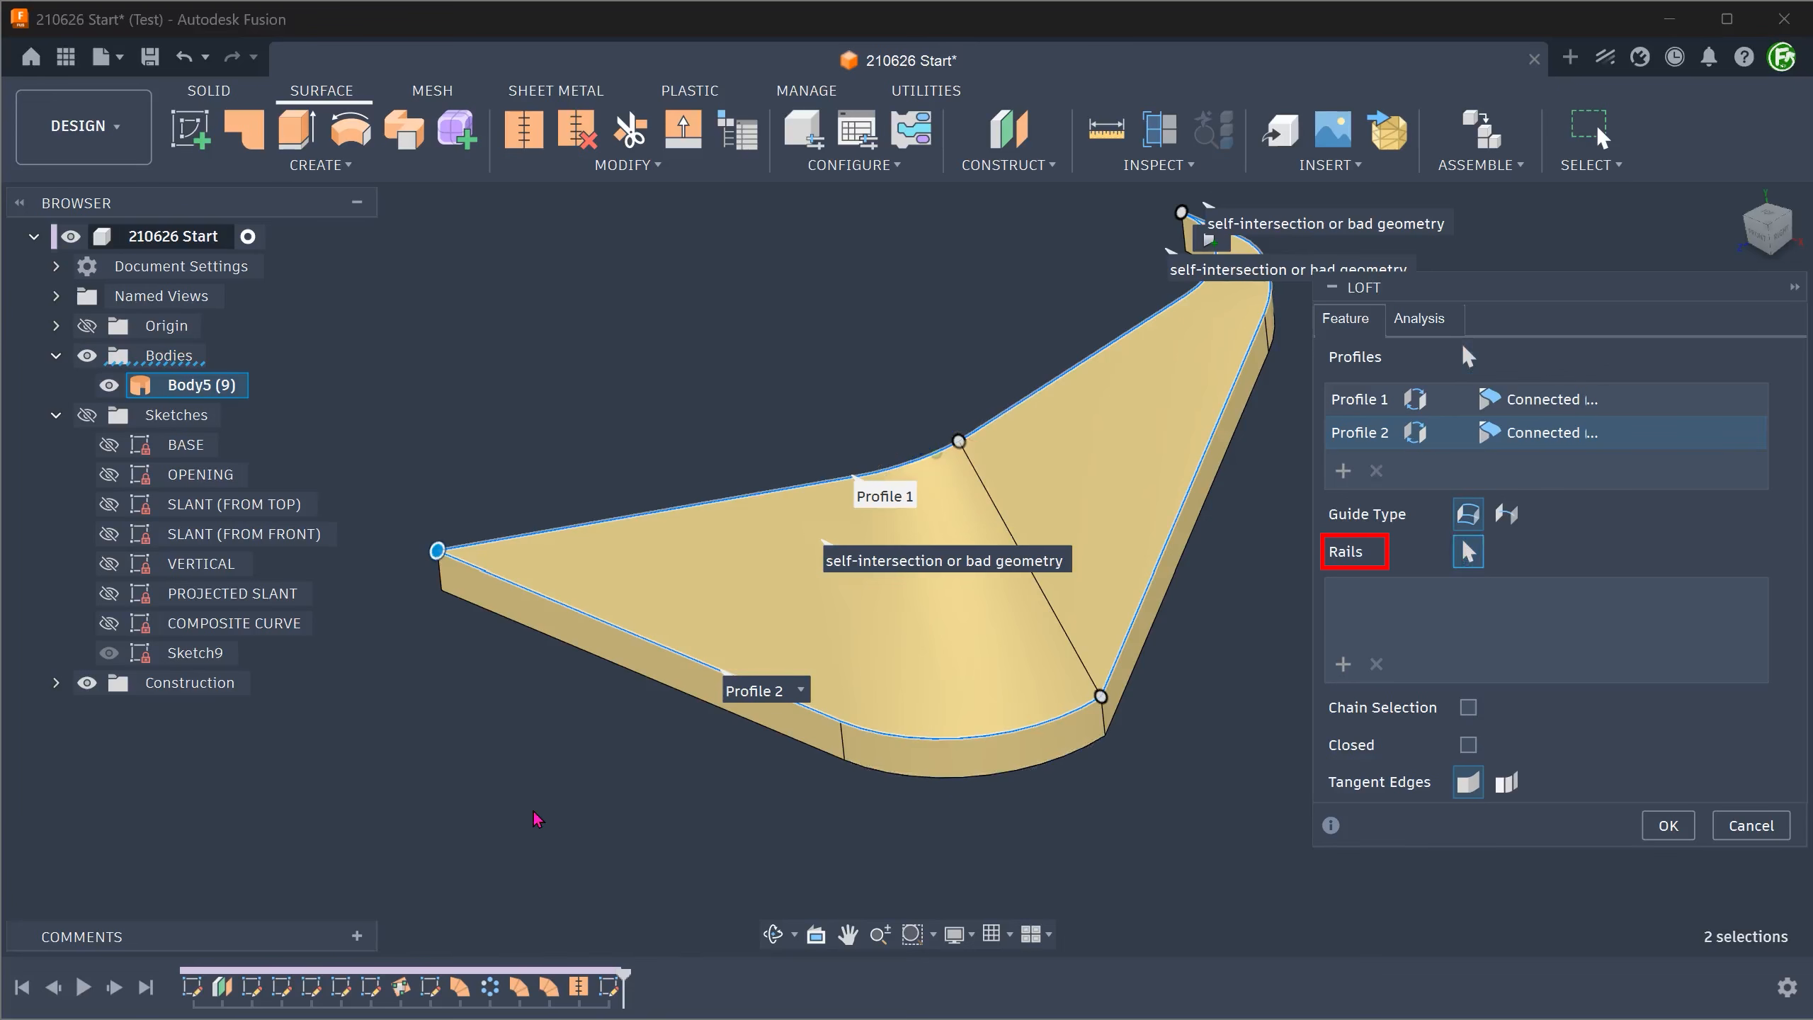
click(87, 417)
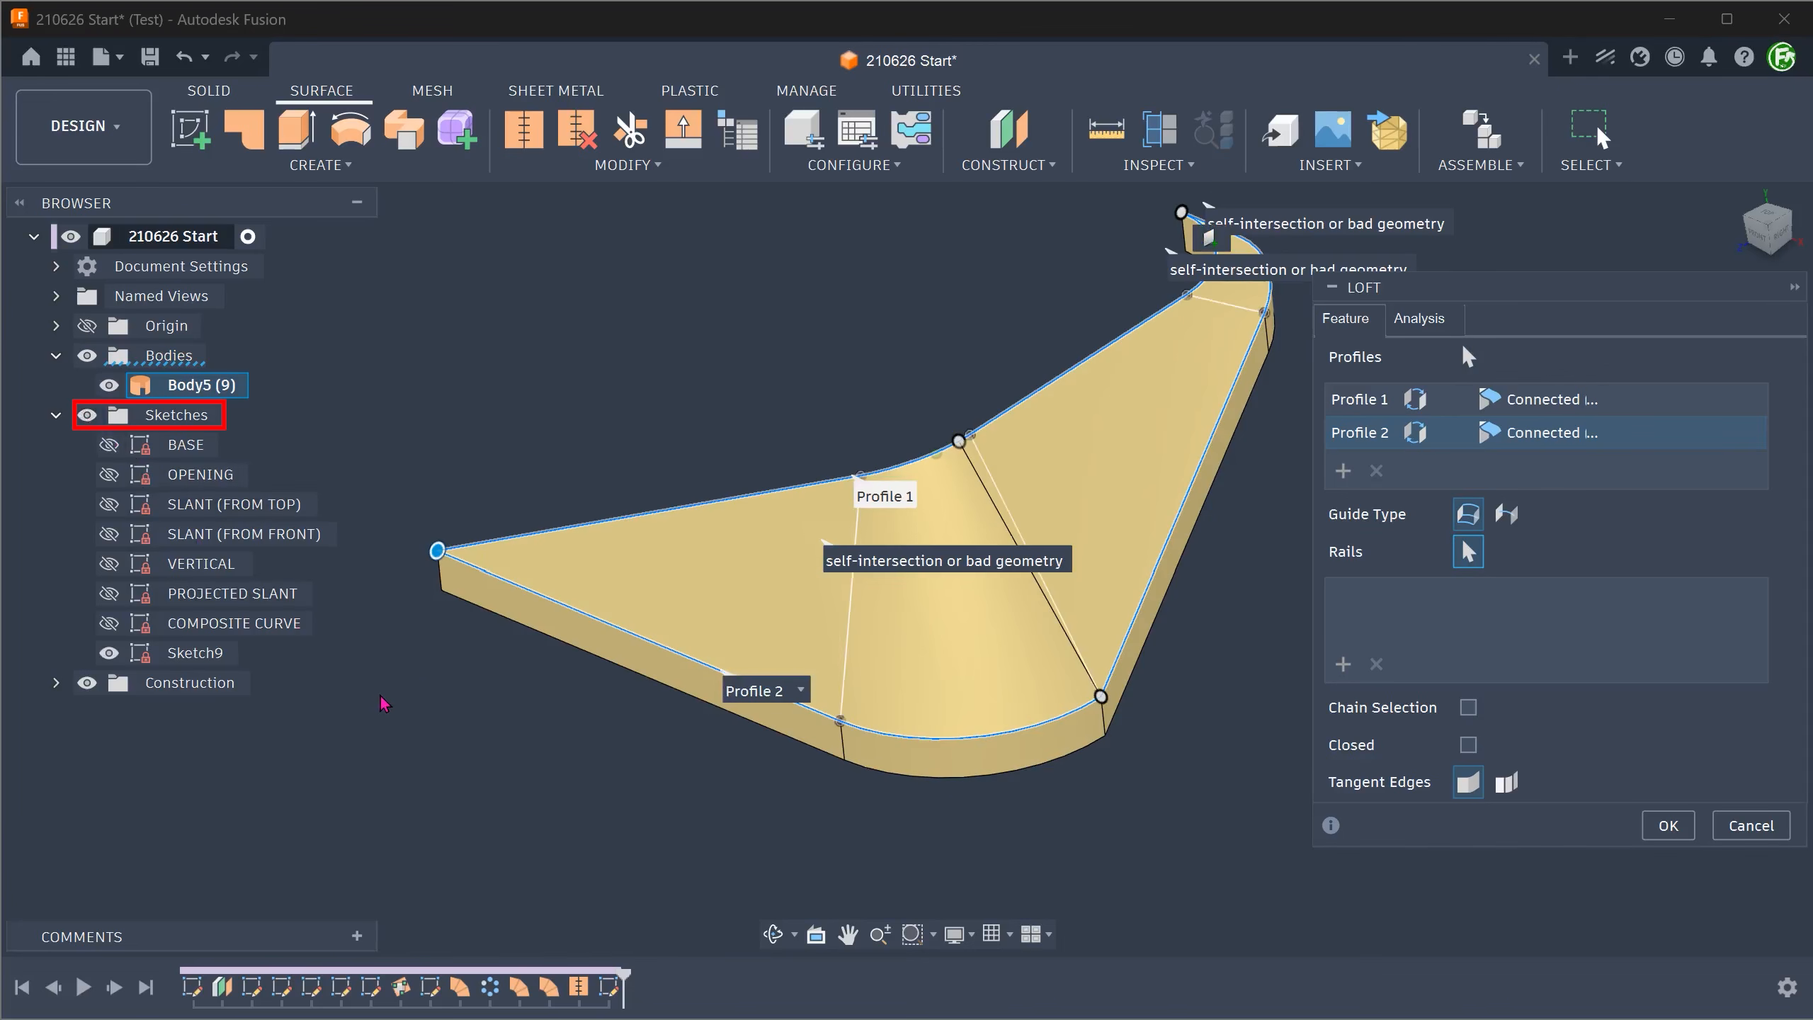
shift+middle_drag(561, 766, 1279, 503)
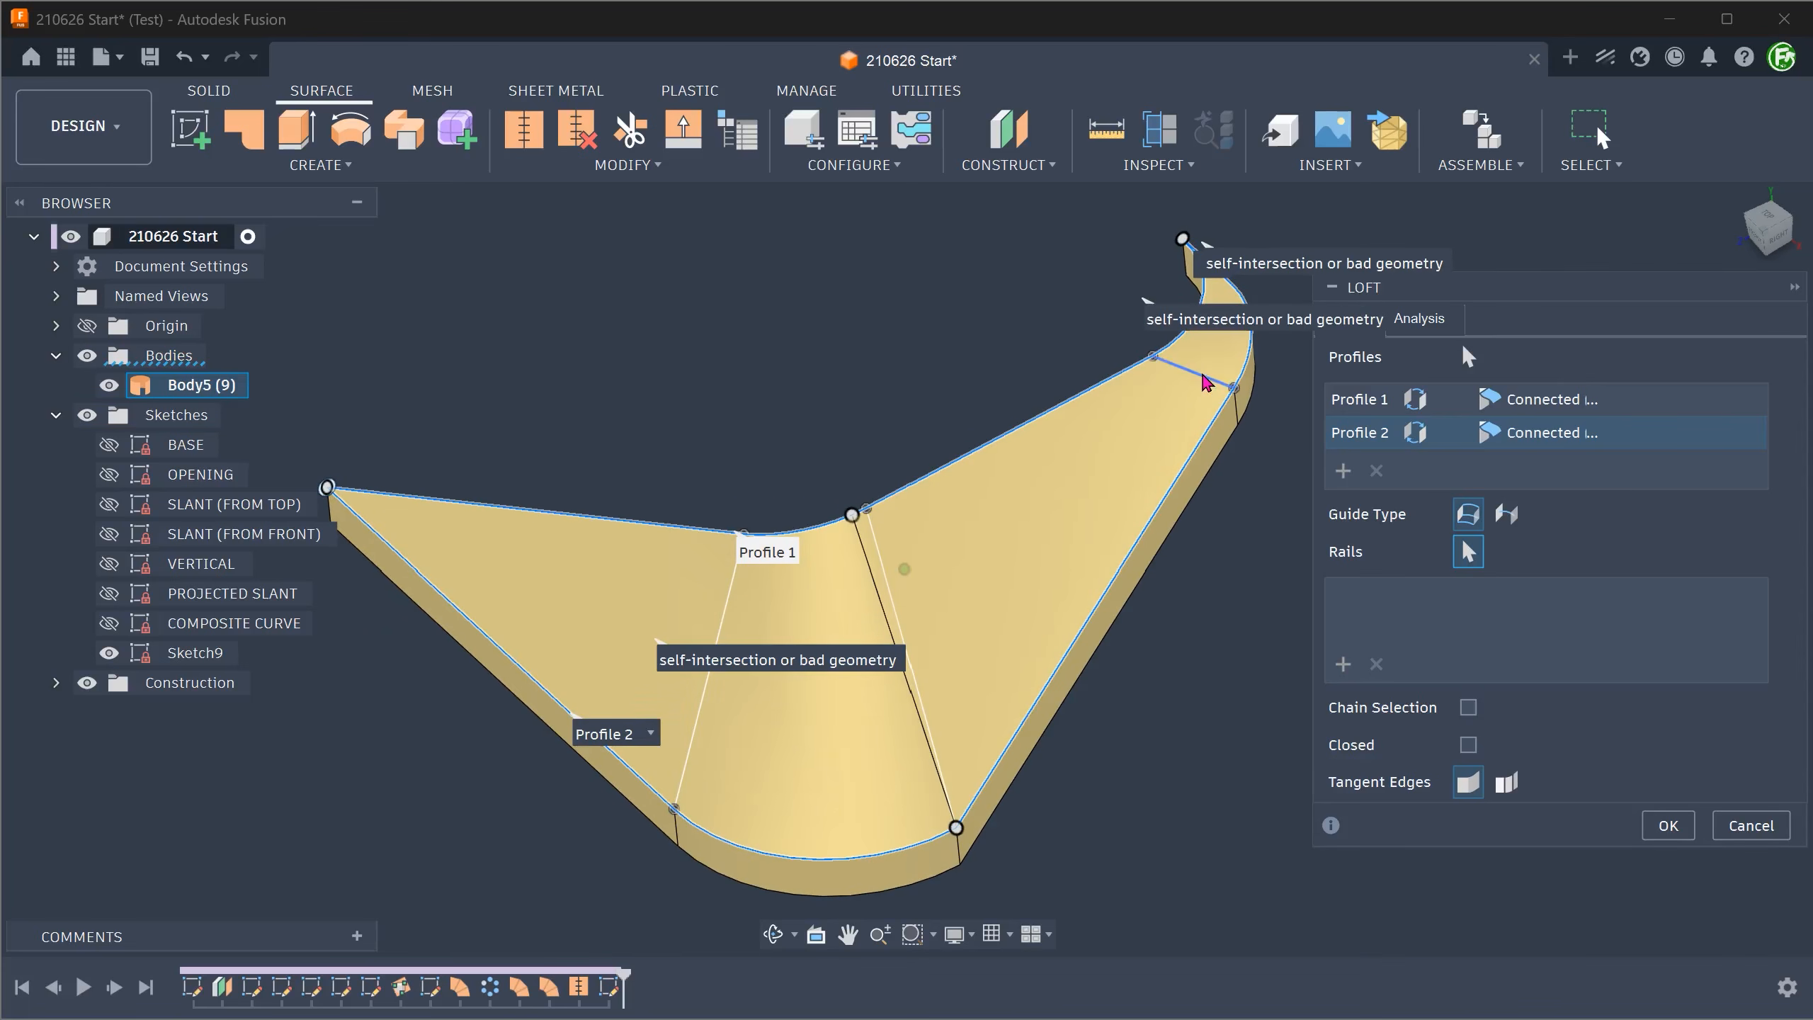
click(1201, 377)
mouse_move(1201, 382)
shift+middle_down()
mouse_move(1052, 507)
mouse_move(1048, 567)
mouse_move(1027, 583)
shift+middle_up()
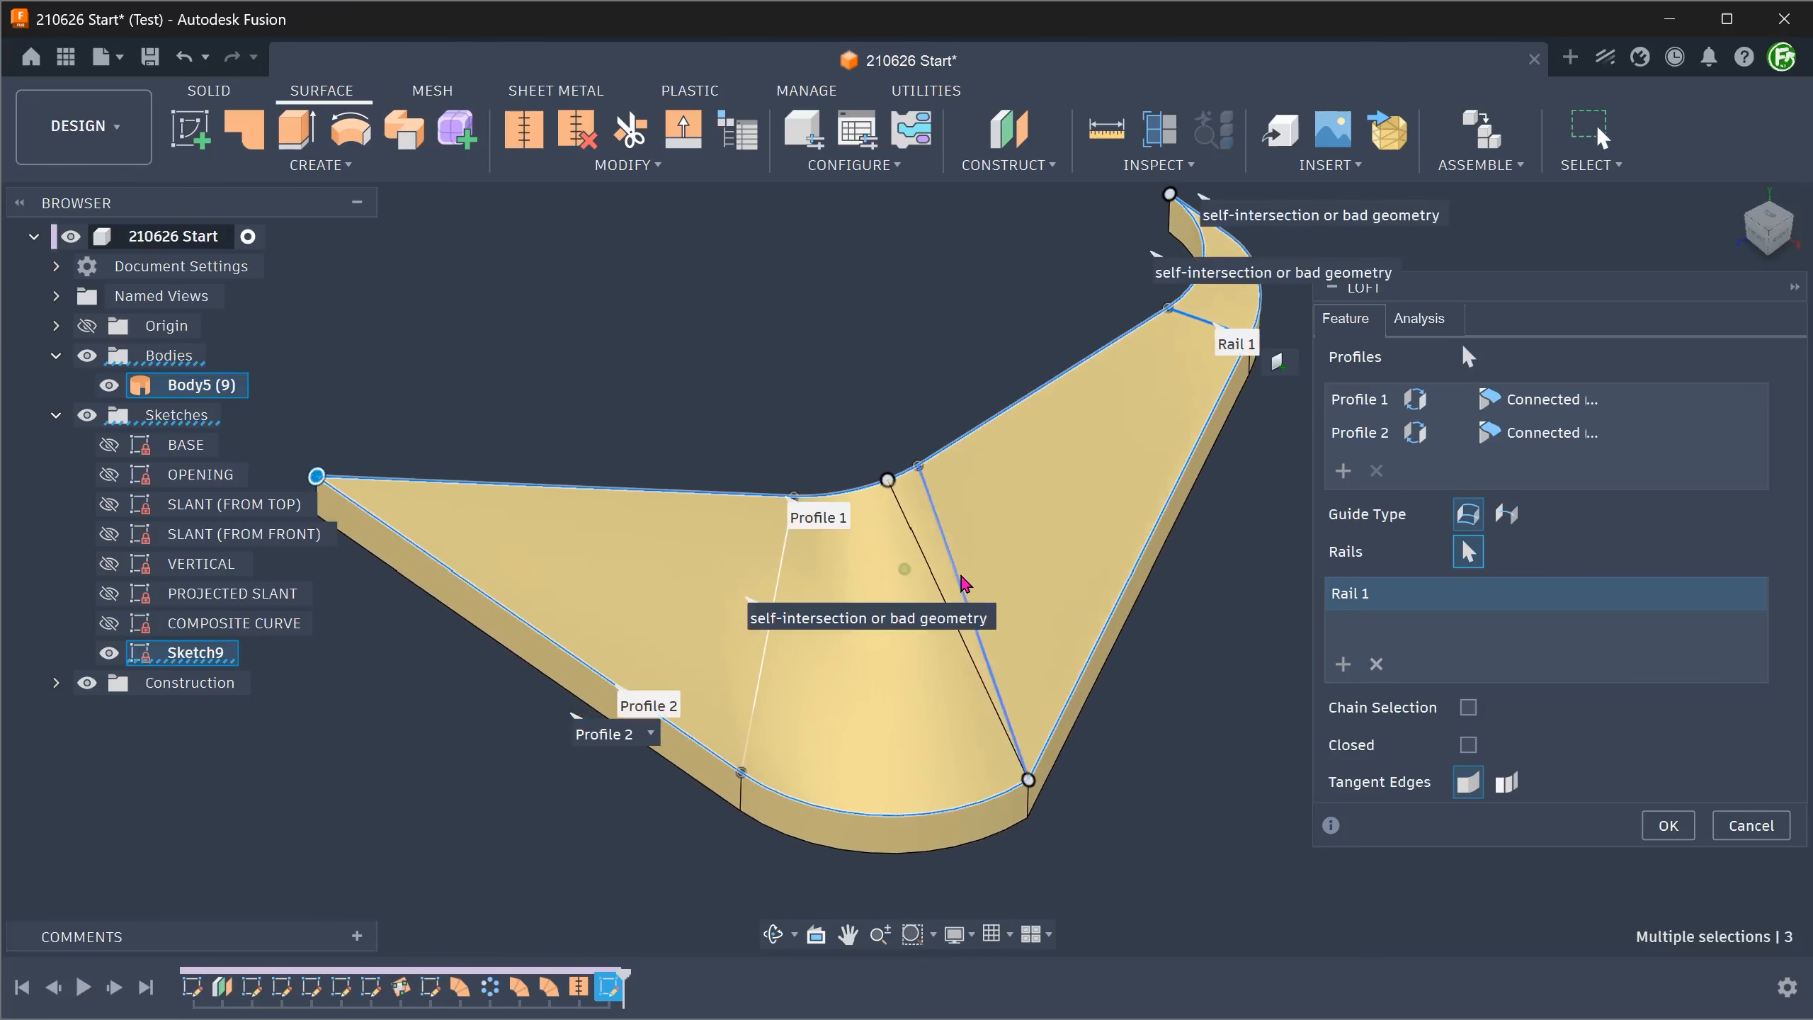
click(963, 583)
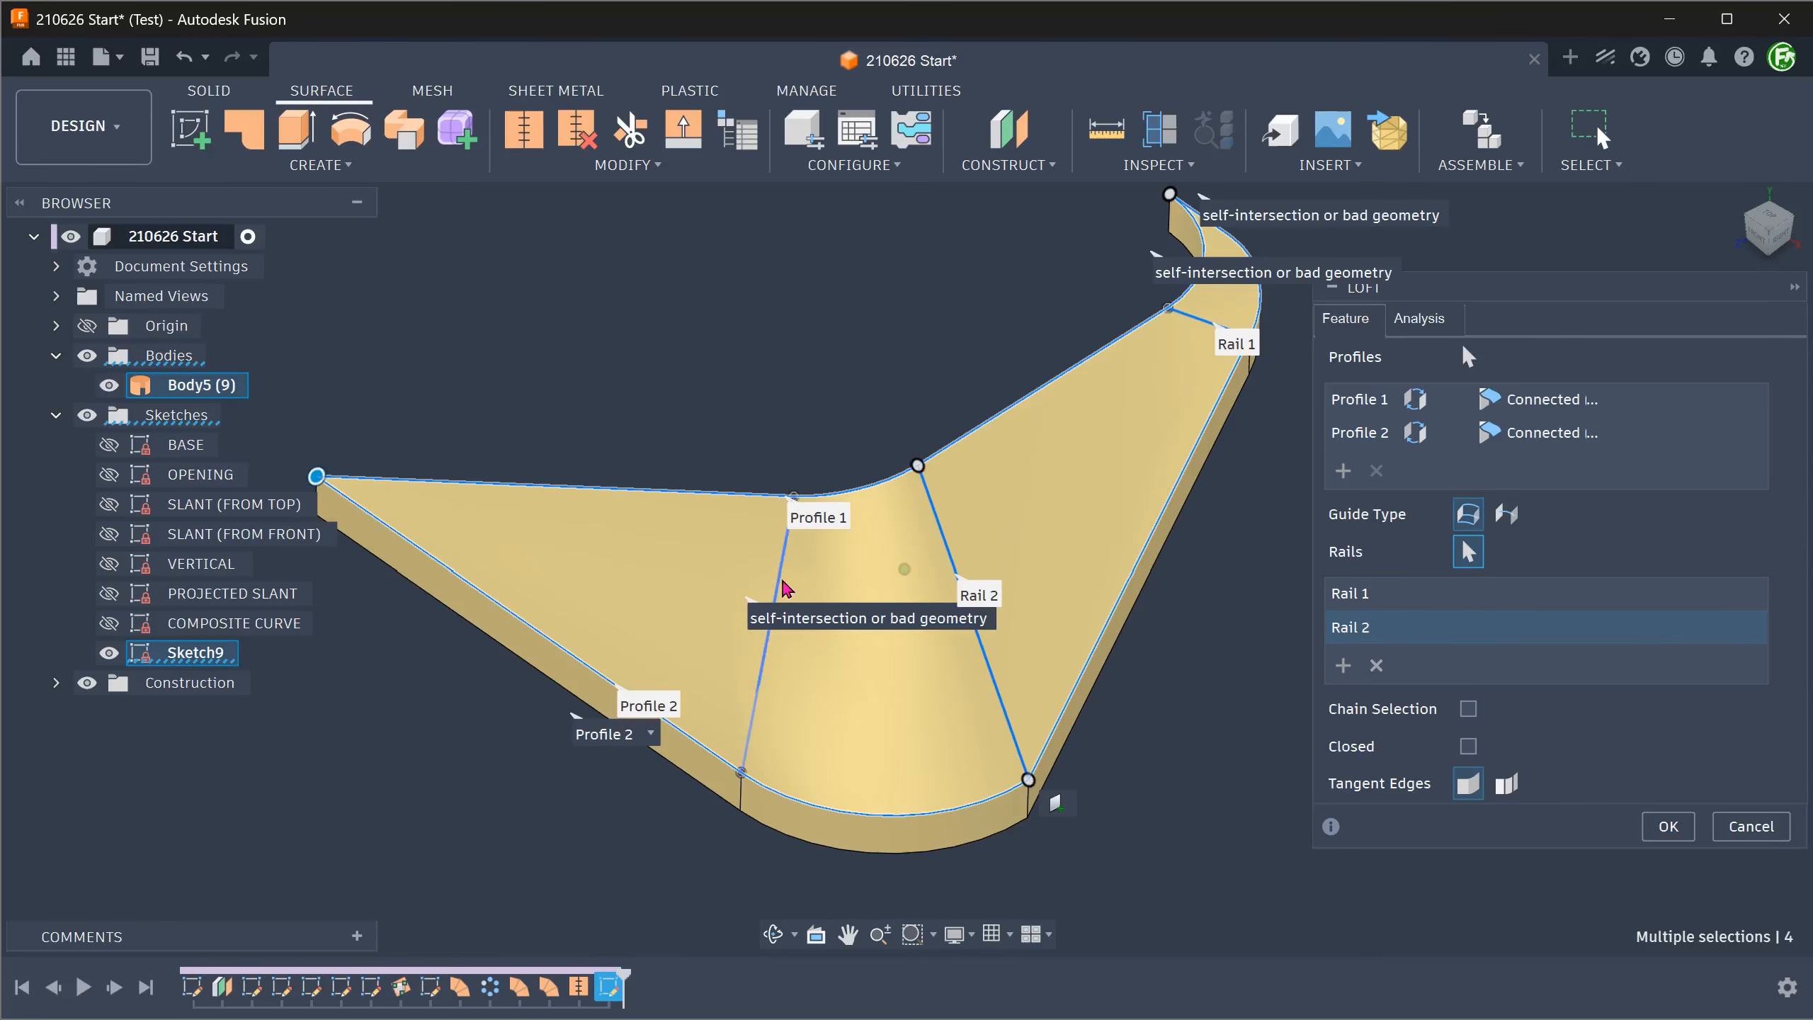
click(784, 586)
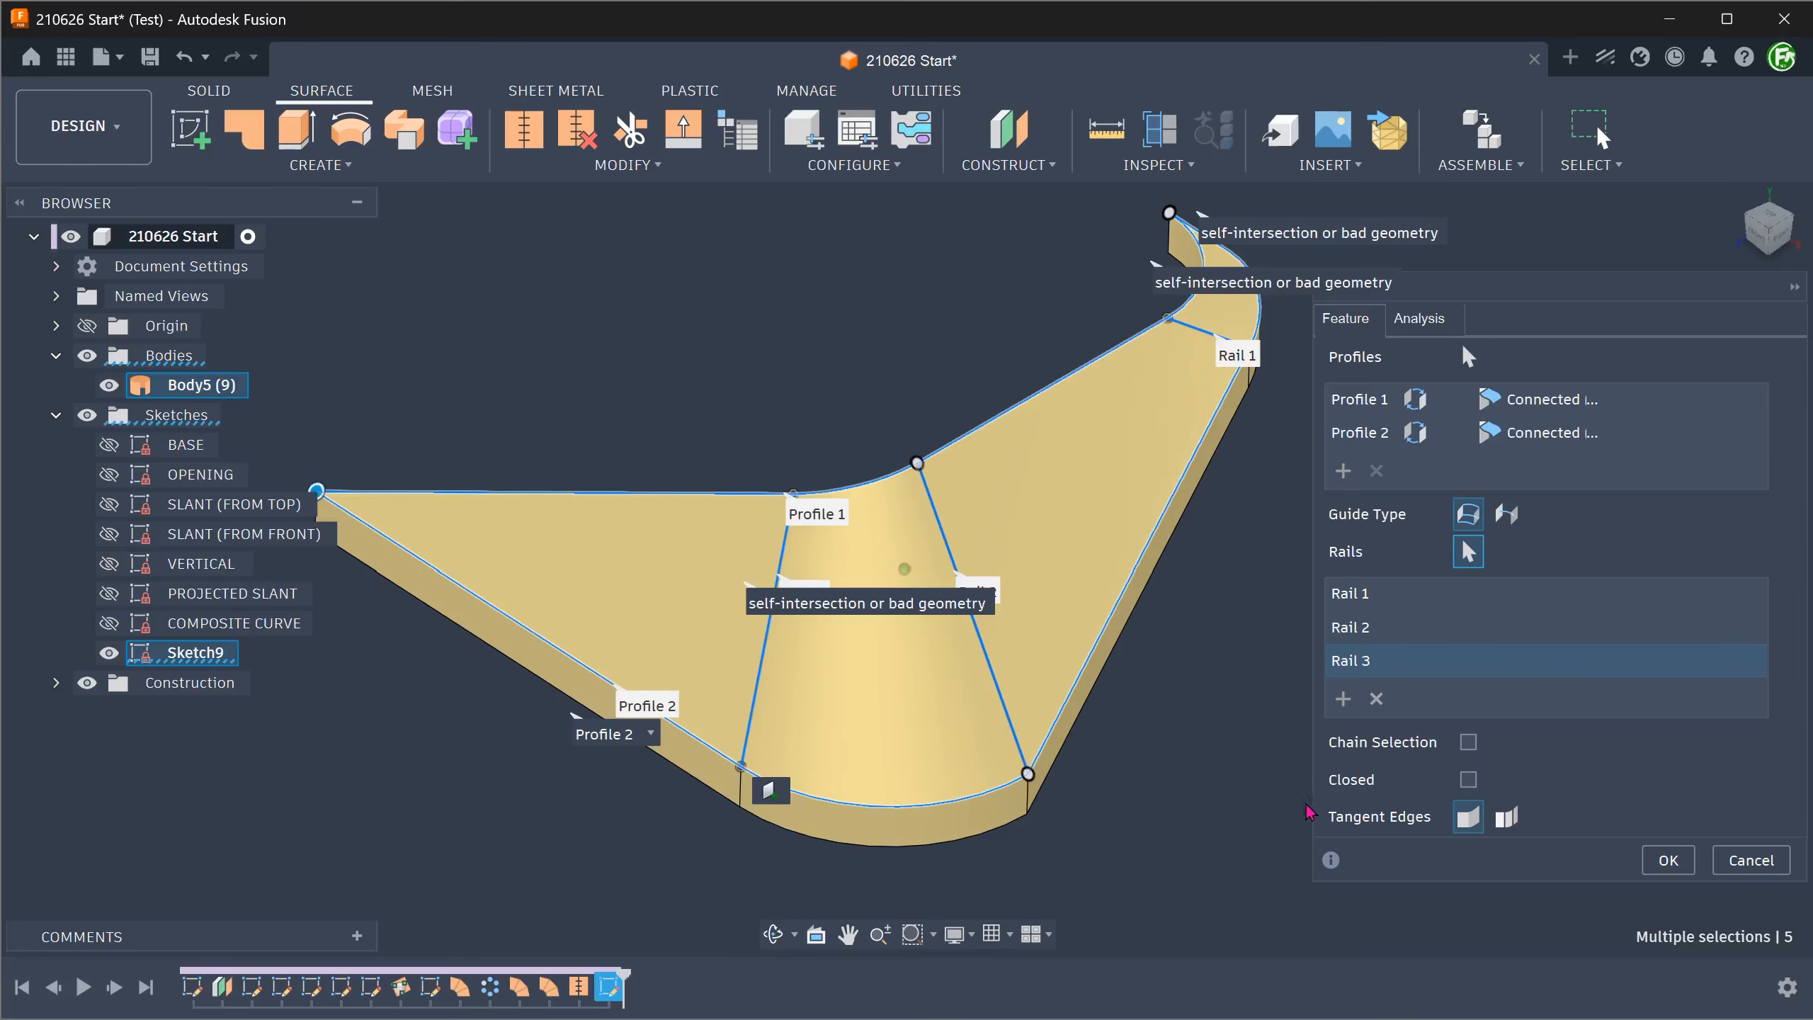
click(1667, 859)
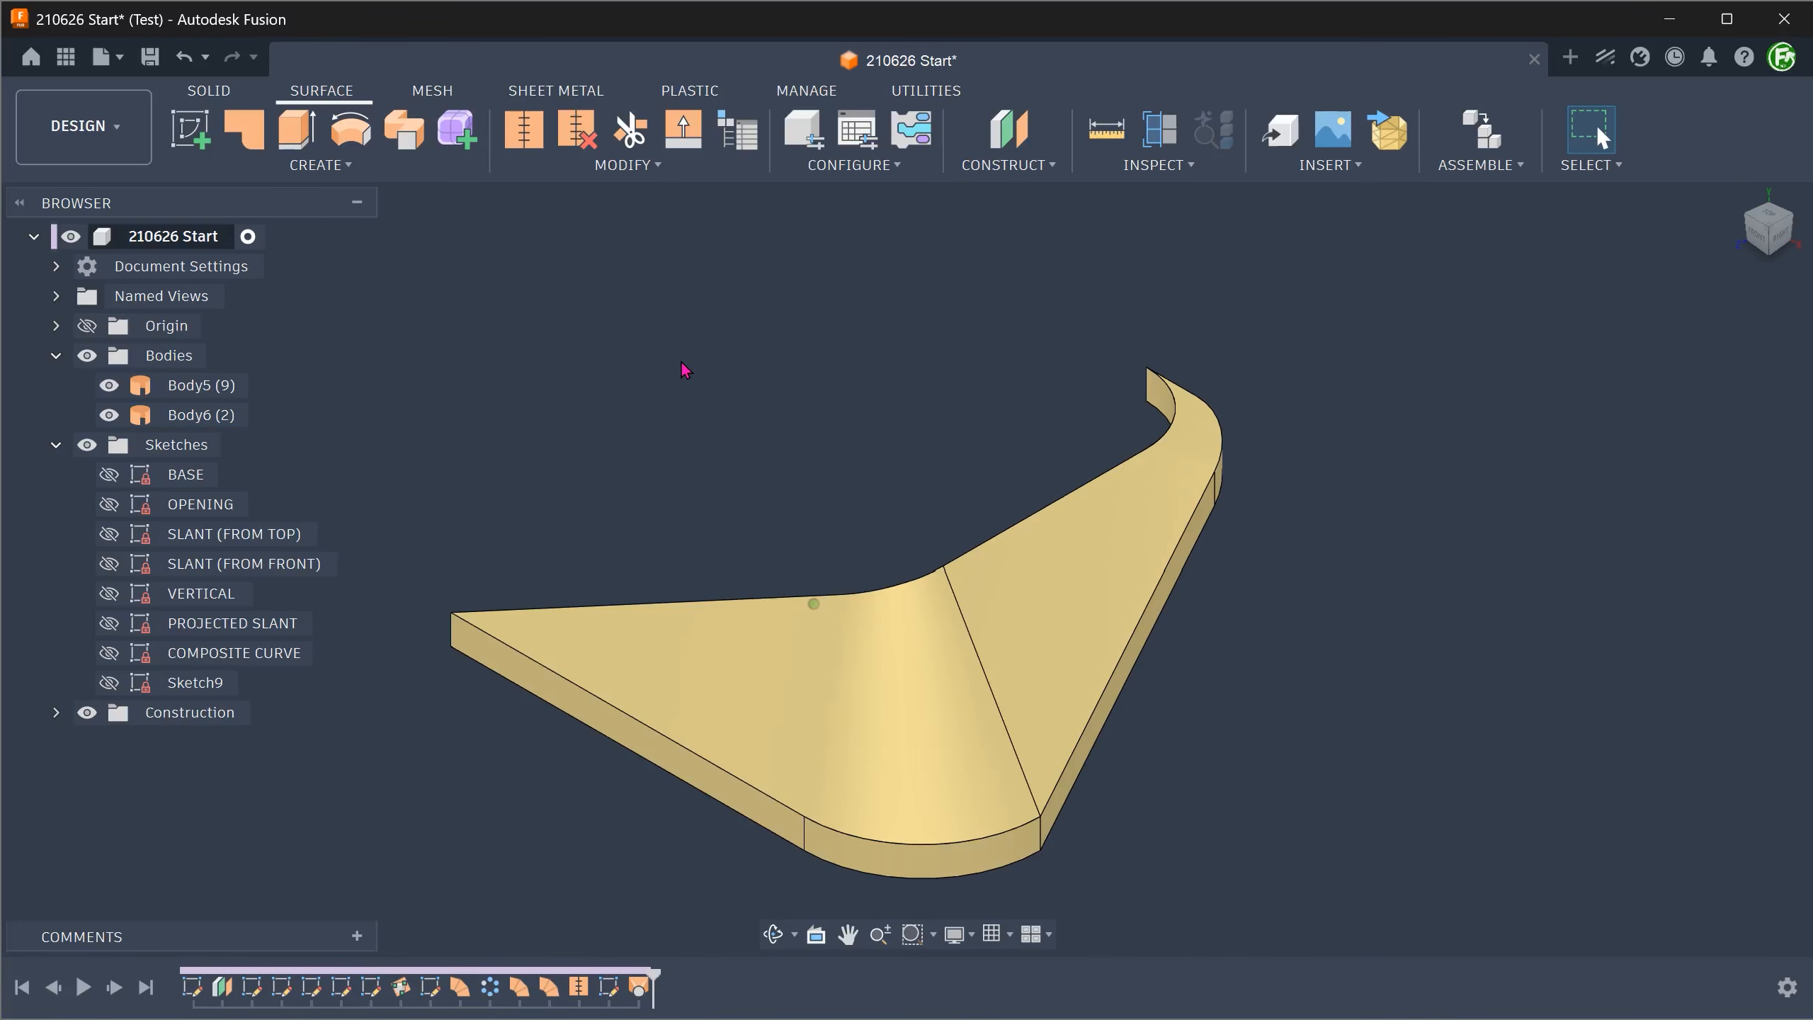
Step: Stitch the lofted surface and the ruled strip body together as a new body
click(603, 166)
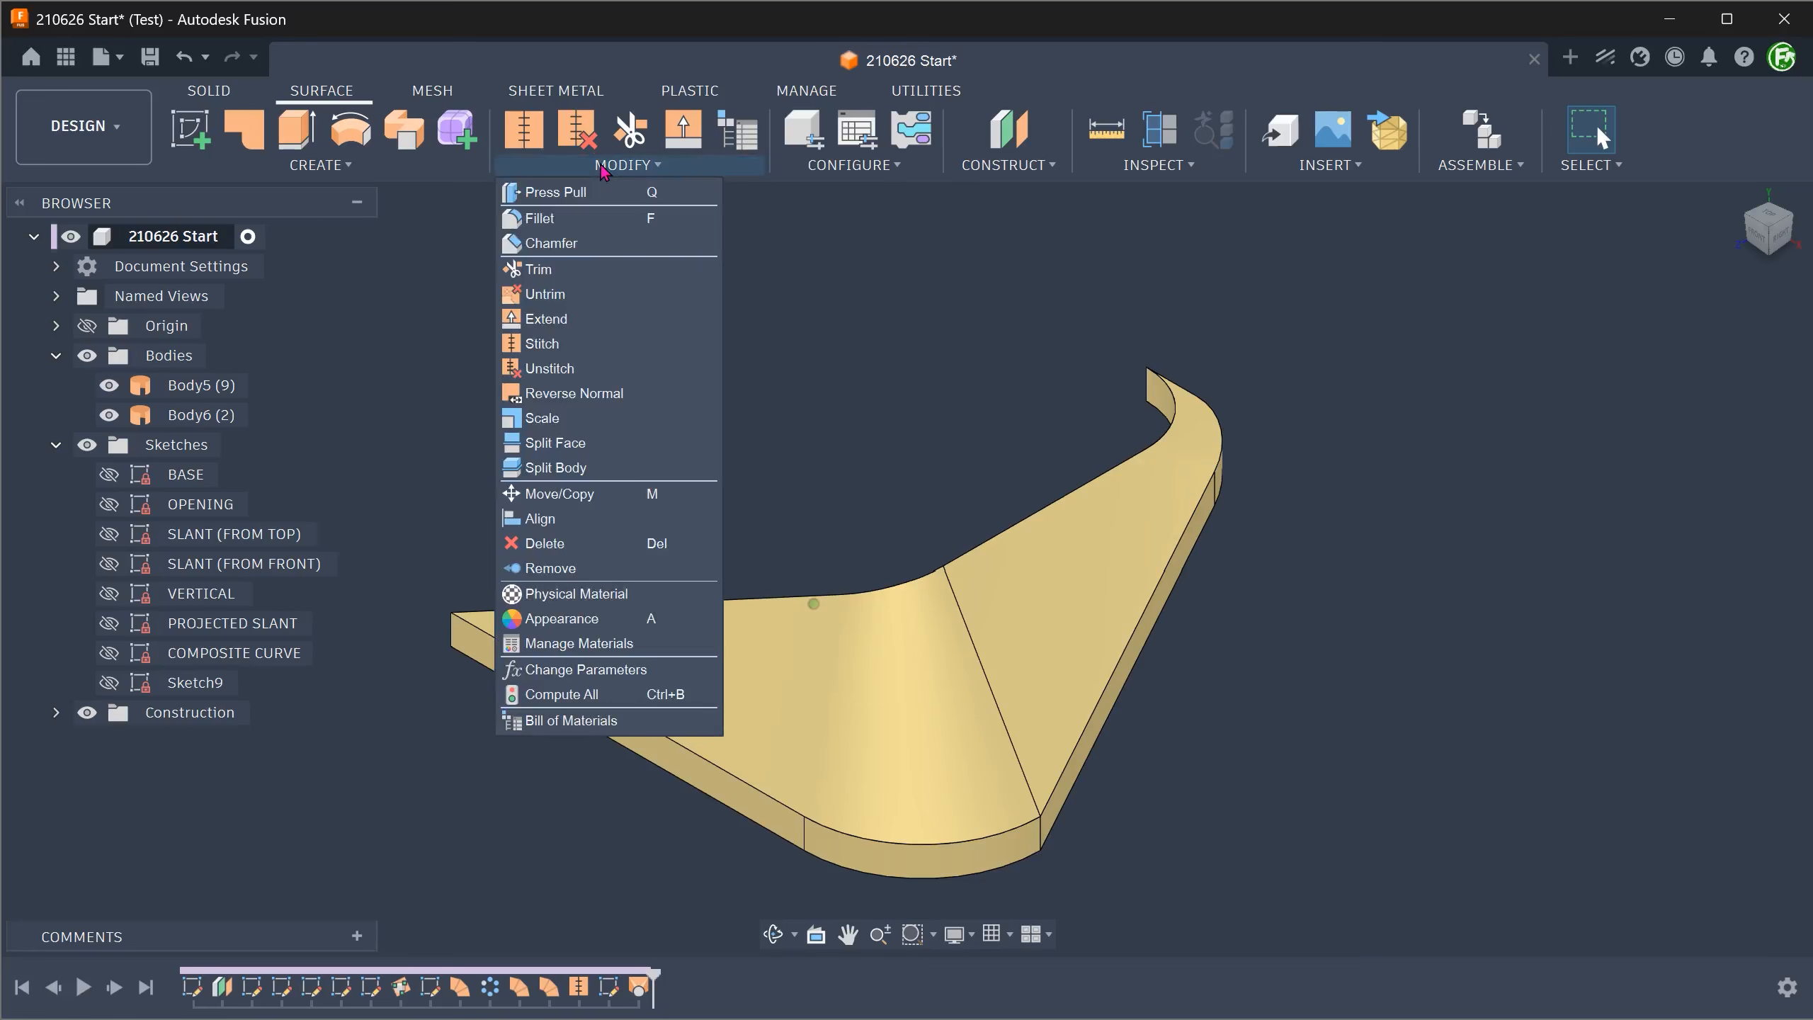
click(586, 347)
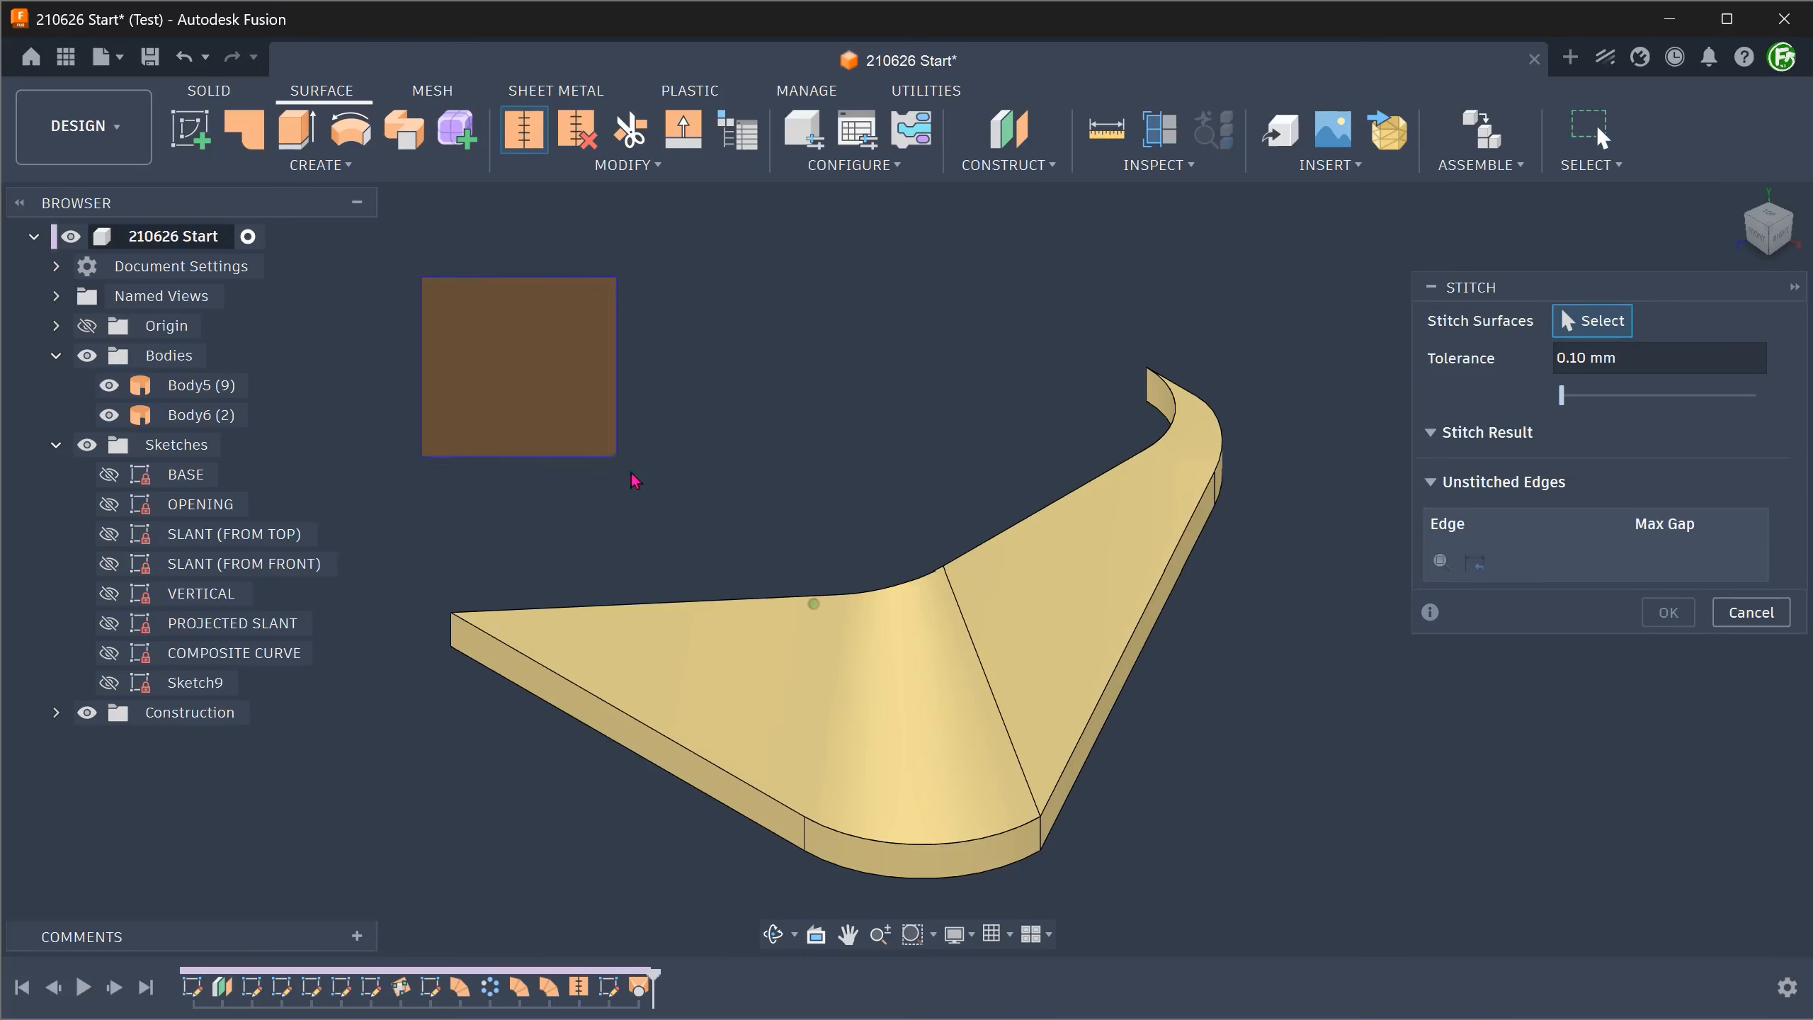
drag(635, 480, 1249, 902)
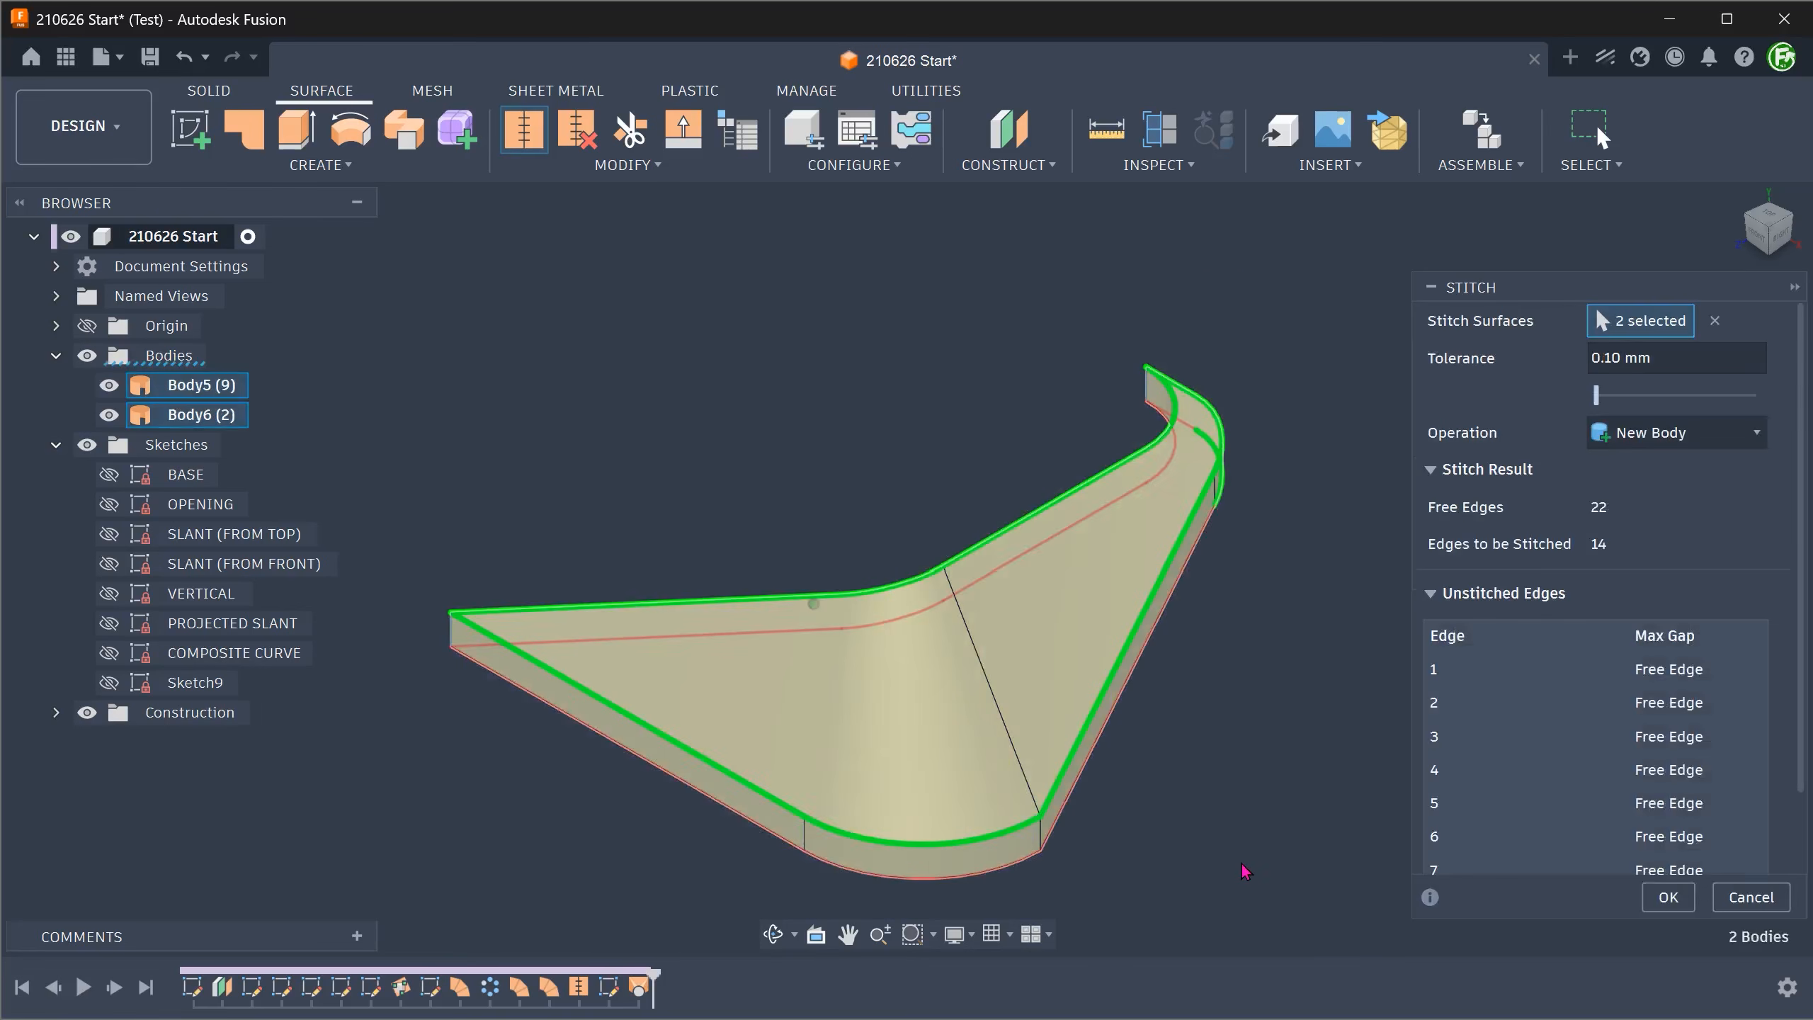
click(1665, 897)
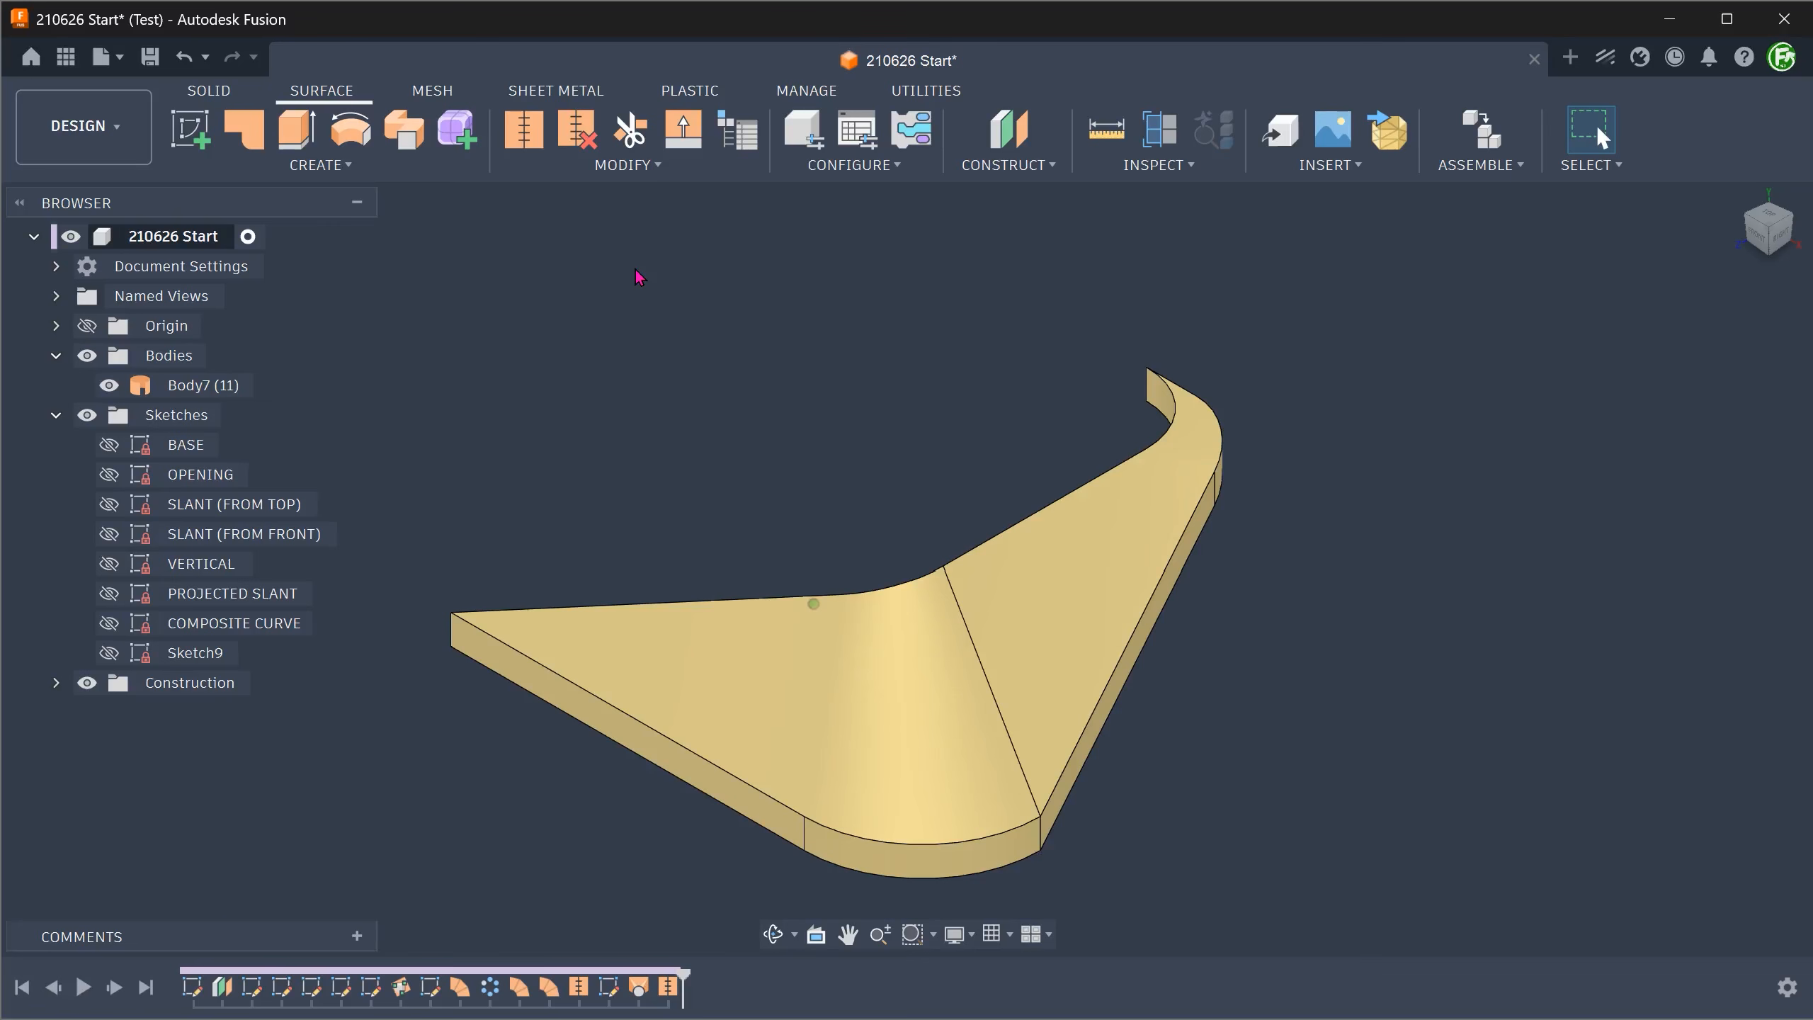
Step: Extend the tangent-chained lower free edges of the strips downward, well below the slanted face, using the Natural type
click(608, 166)
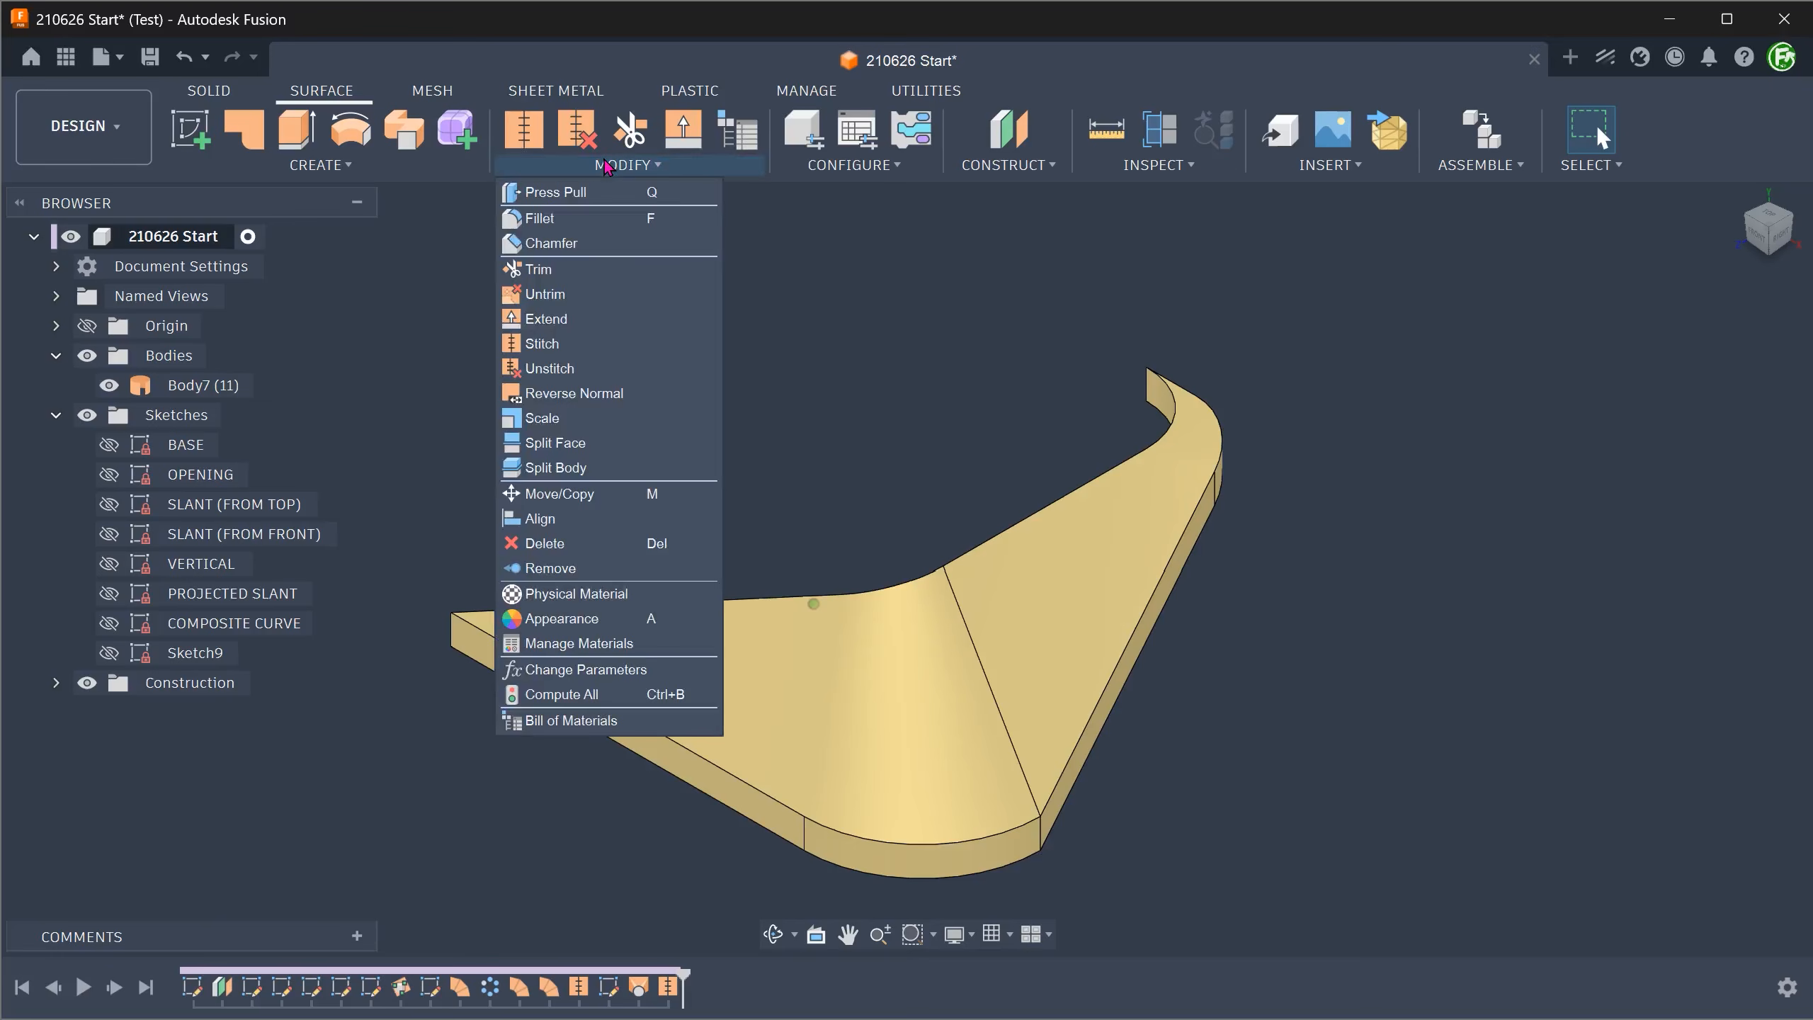
click(594, 328)
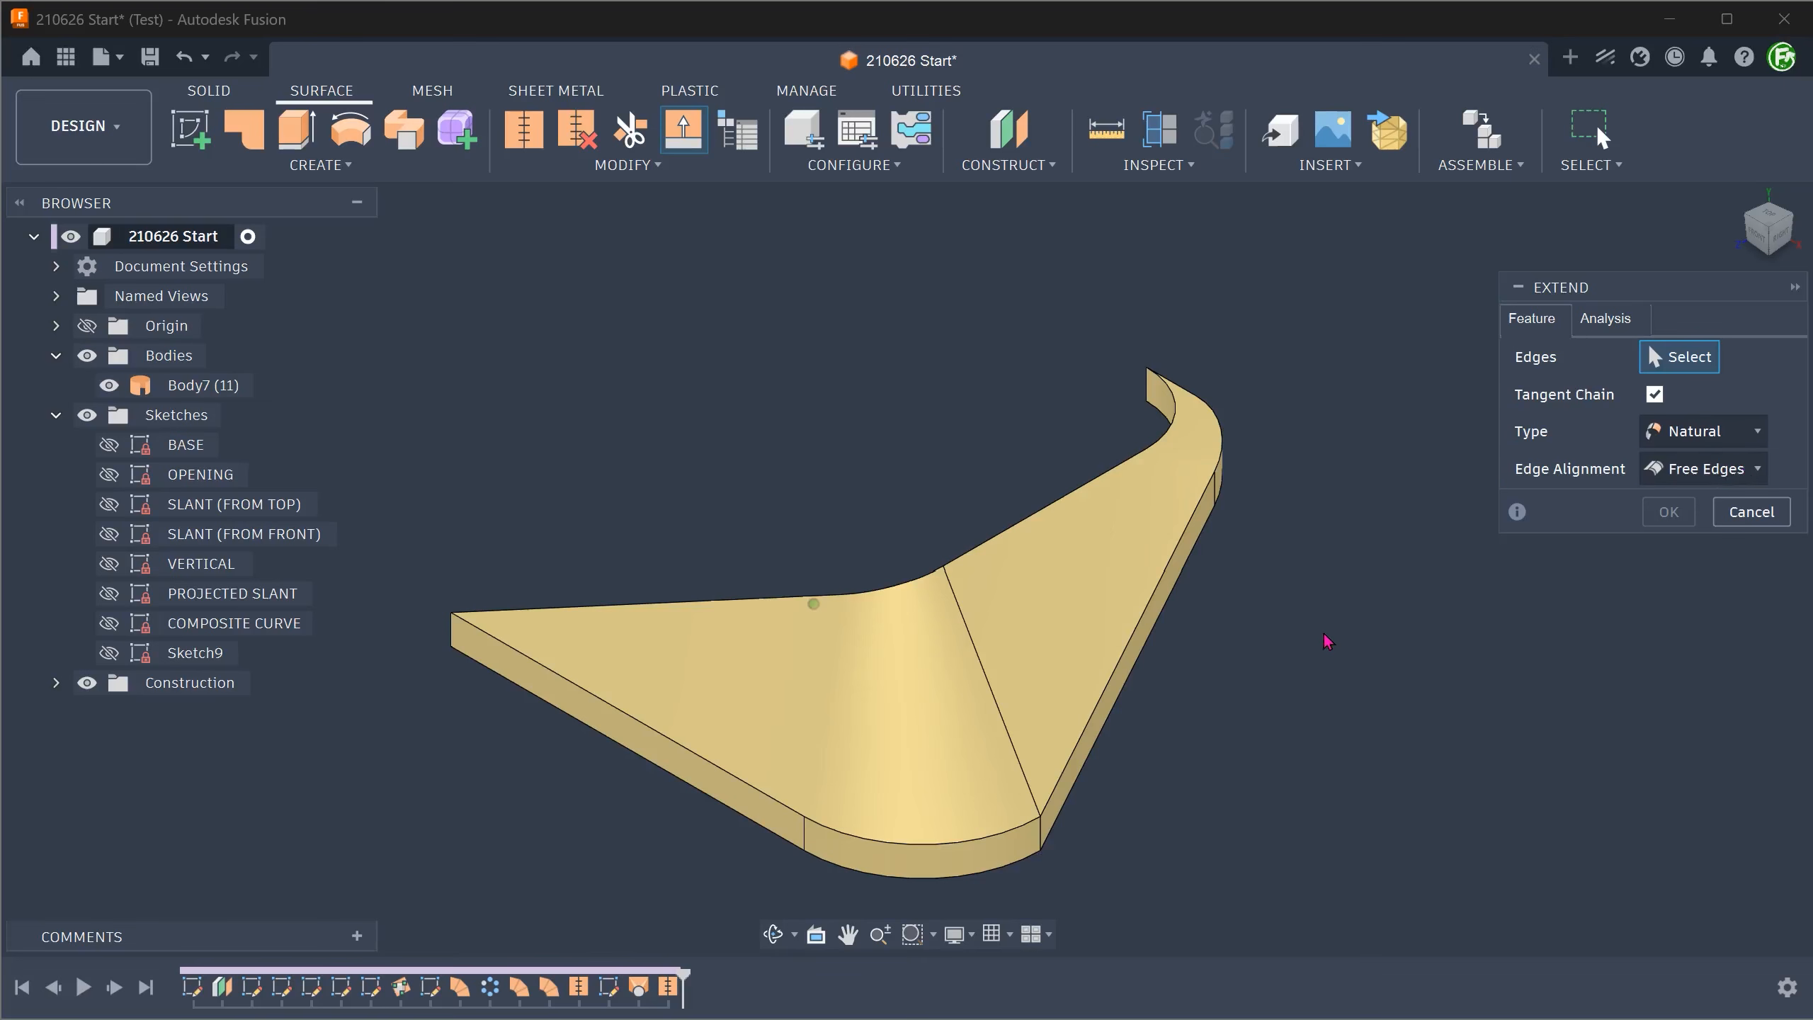
shift+middle_drag(1299, 643, 1204, 734)
shift+middle_drag(1169, 746, 1171, 687)
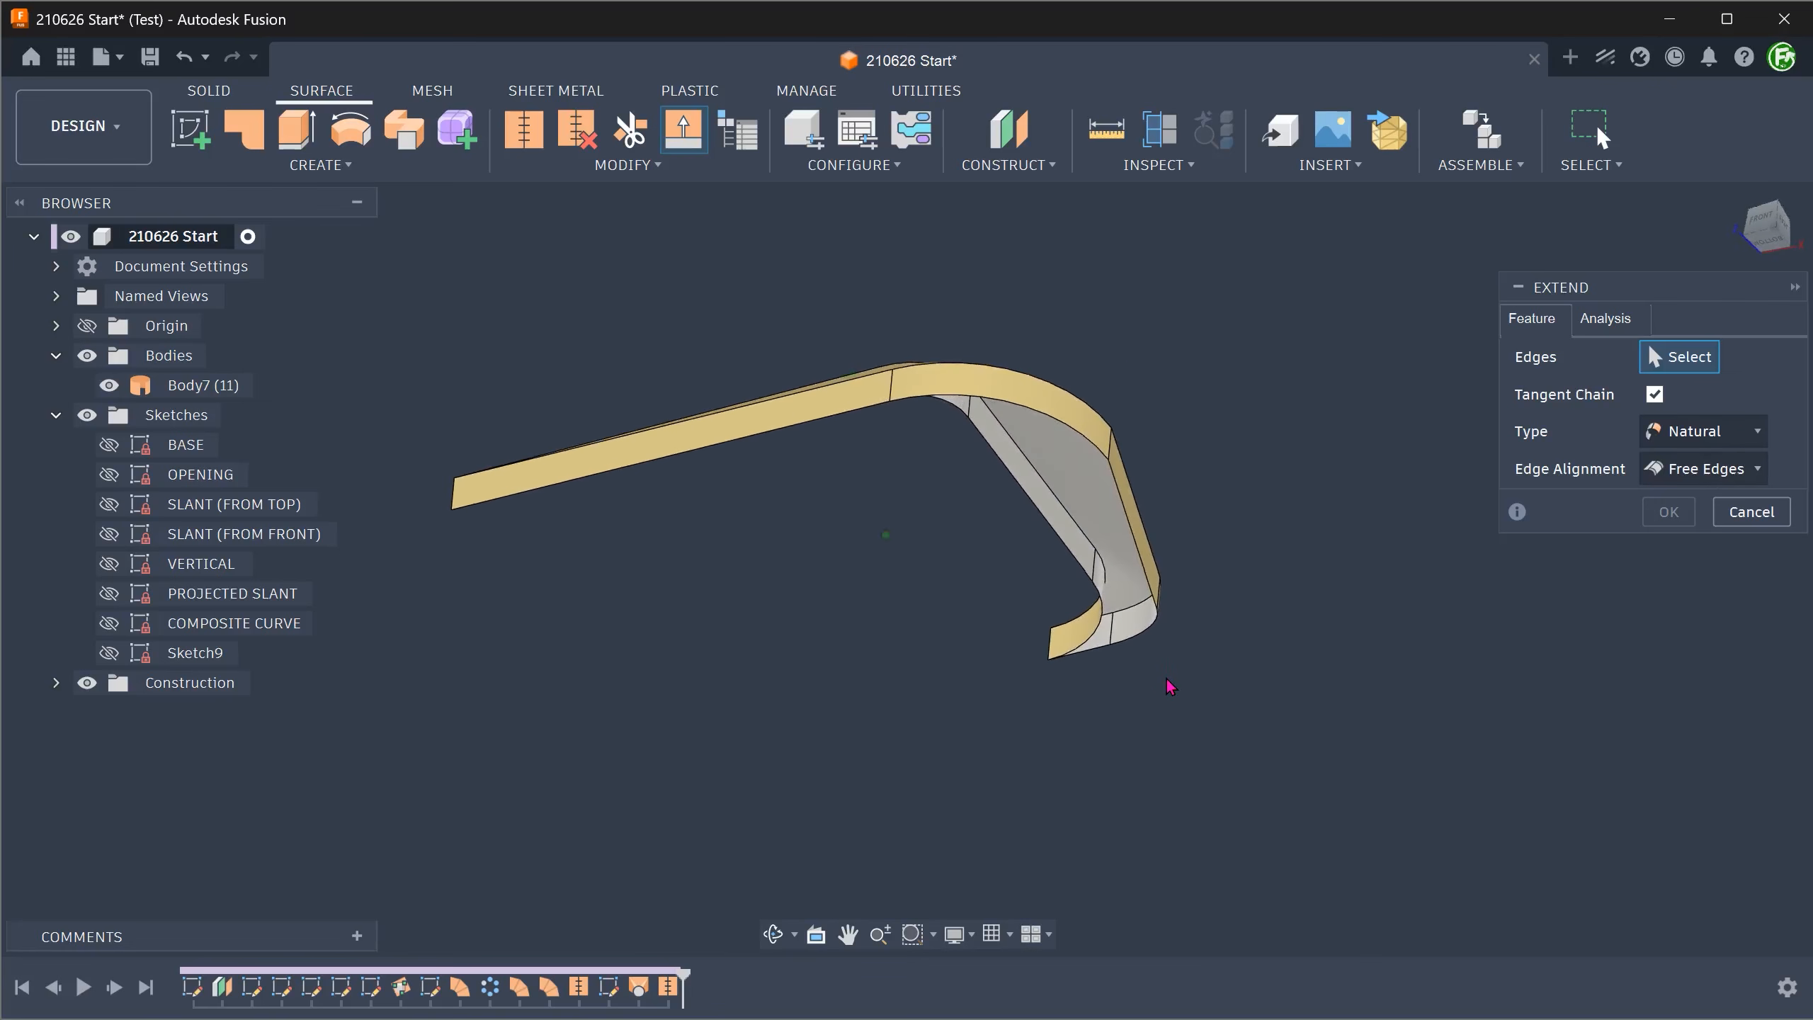
click(1158, 605)
shift+middle_drag(1158, 605, 1044, 351)
shift+middle_drag(819, 571, 1040, 668)
drag(1038, 661, 1020, 853)
mouse_move(1275, 701)
shift+middle_down()
mouse_move(1234, 619)
mouse_move(1309, 575)
mouse_move(1403, 688)
mouse_move(1413, 733)
mouse_move(1399, 706)
mouse_move(1279, 692)
shift+middle_up()
click(1668, 548)
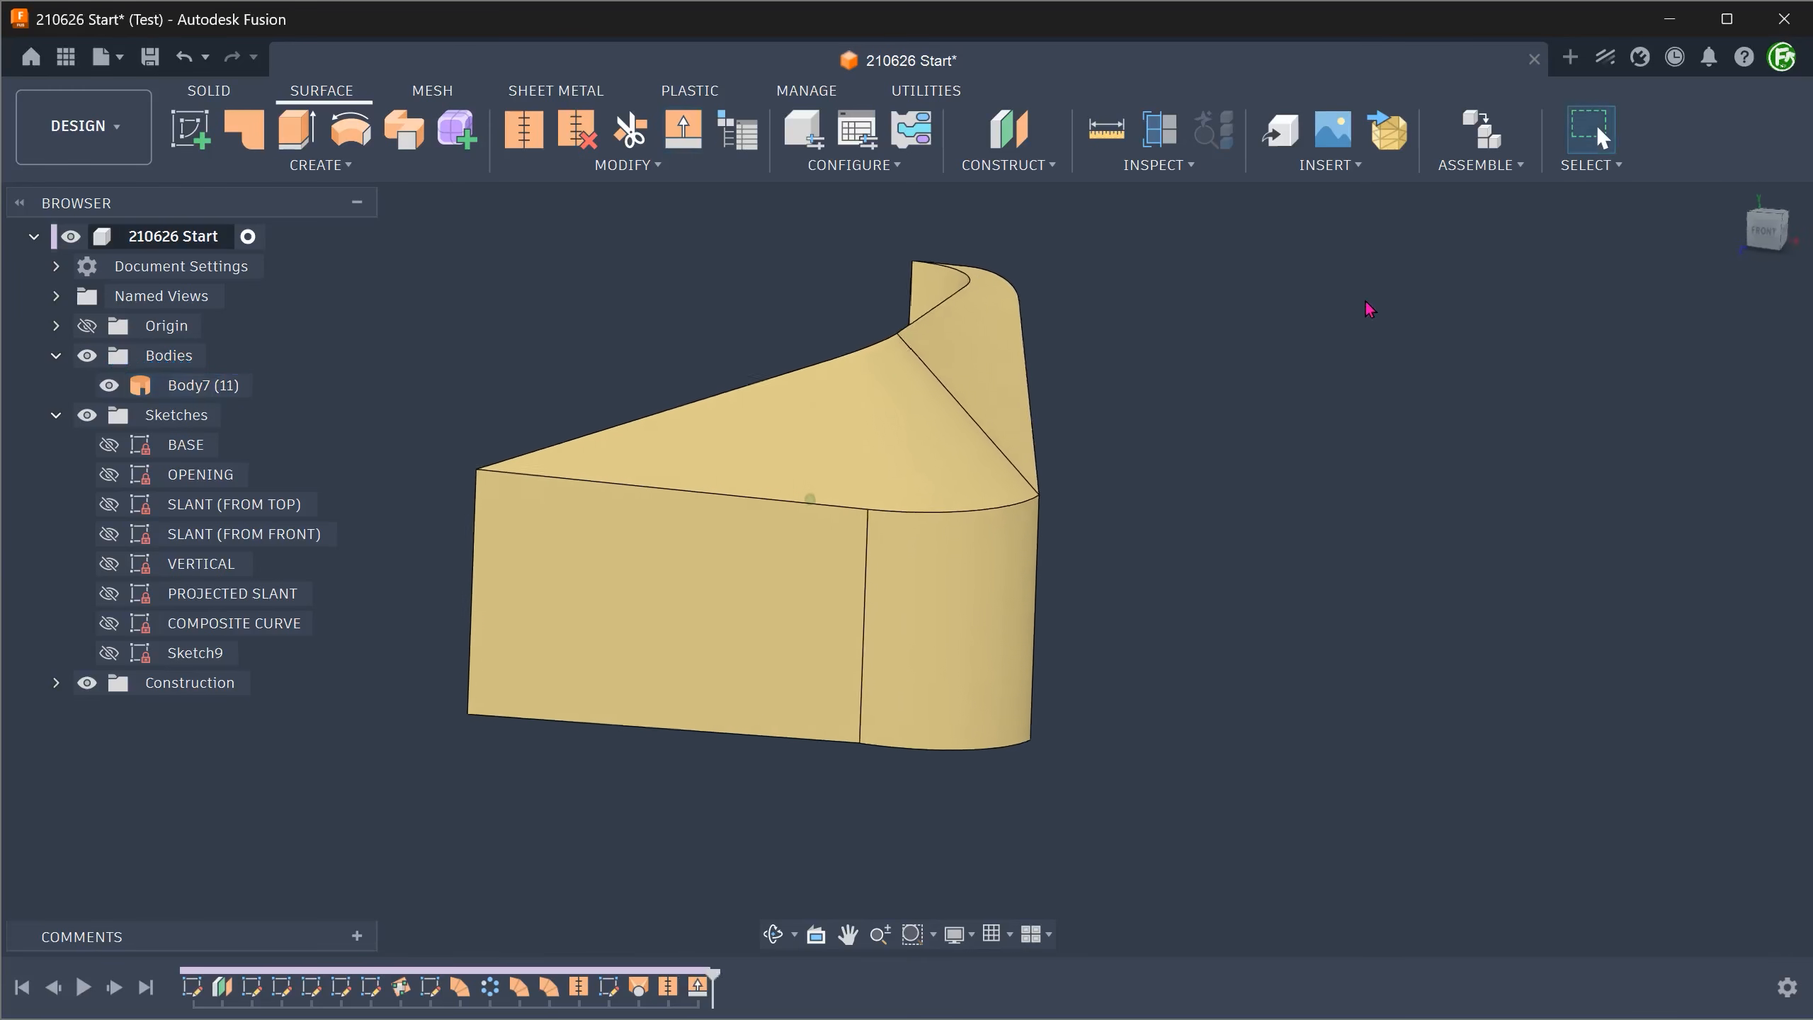
Step: Create a construction plane offset -5 mm from the XZ origin plane
click(1736, 194)
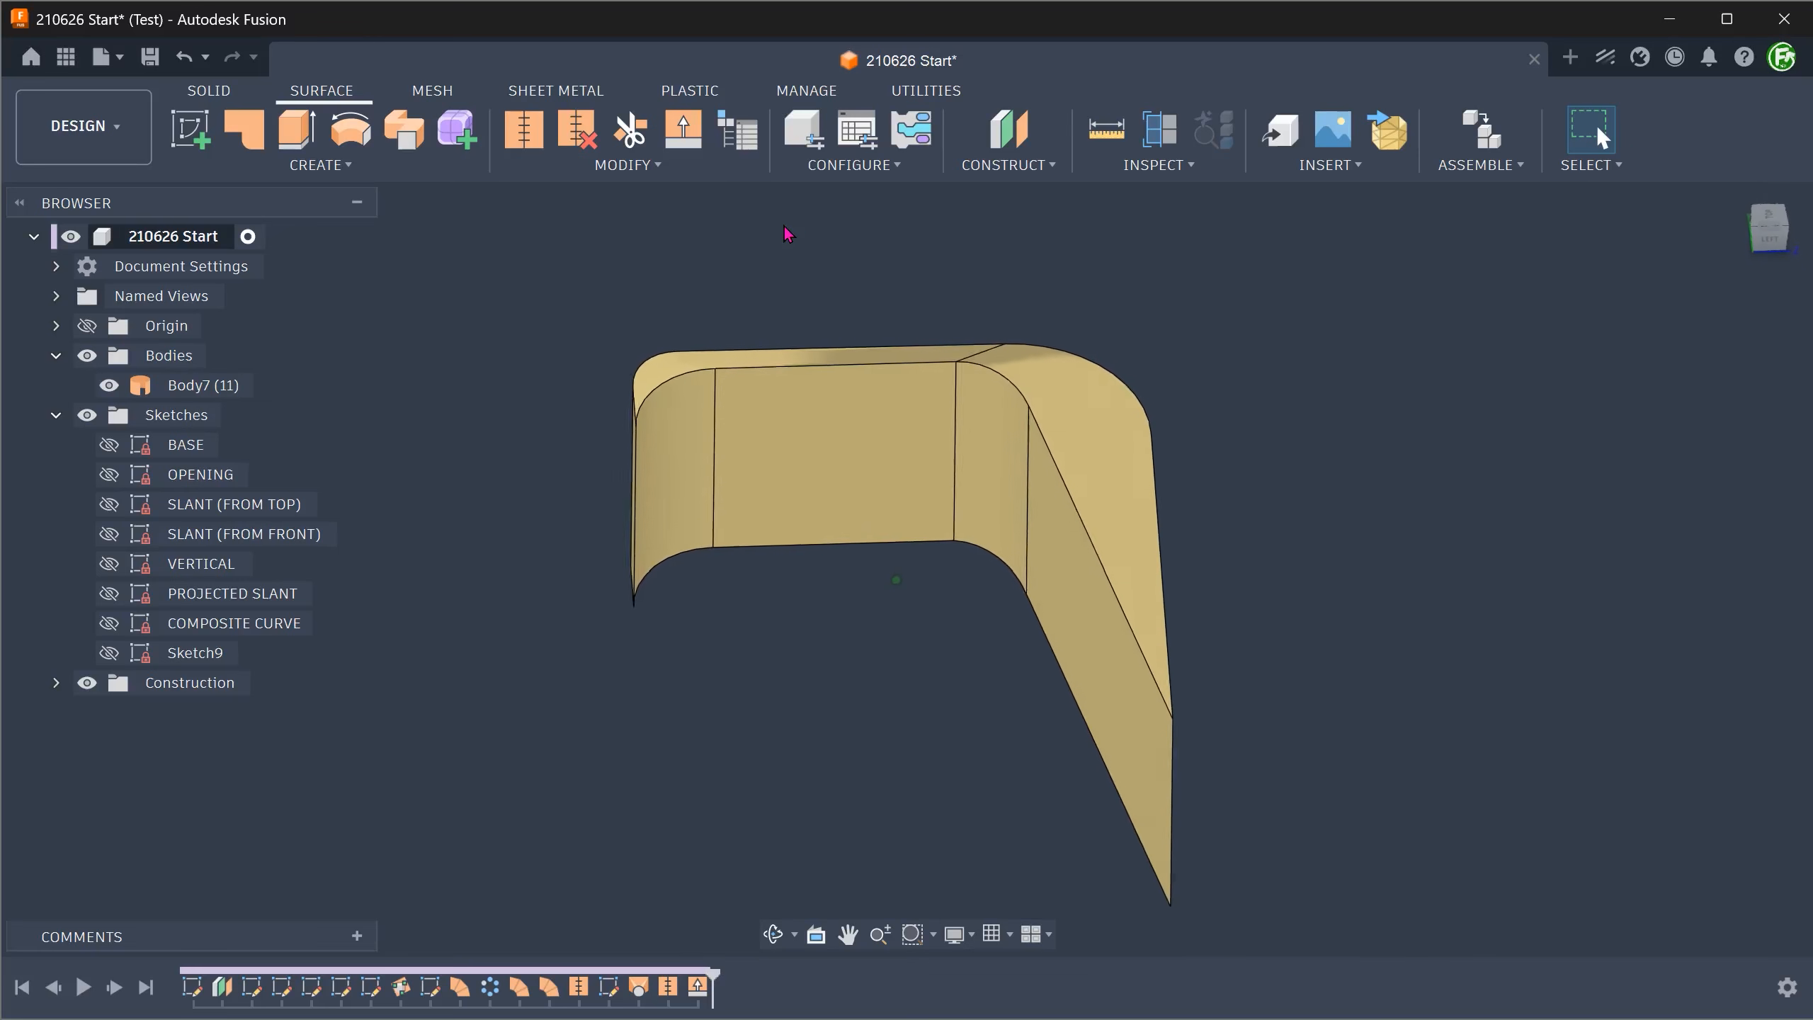
click(999, 169)
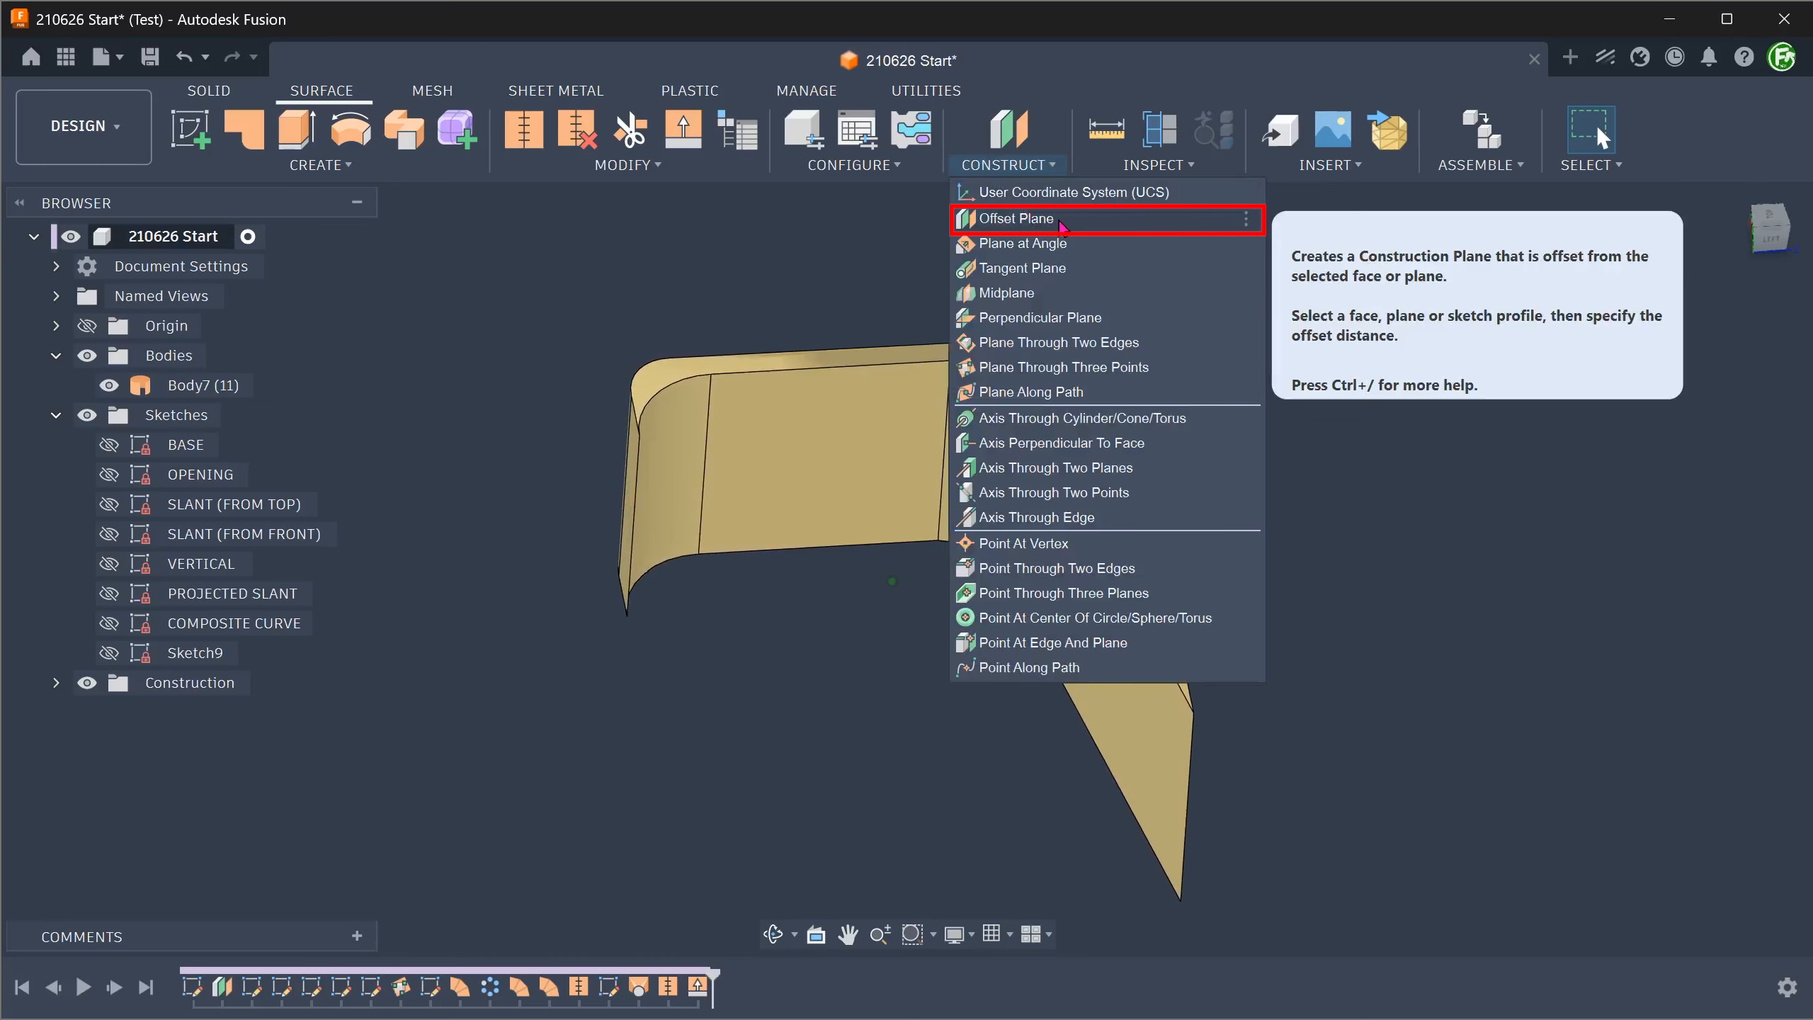
click(1036, 218)
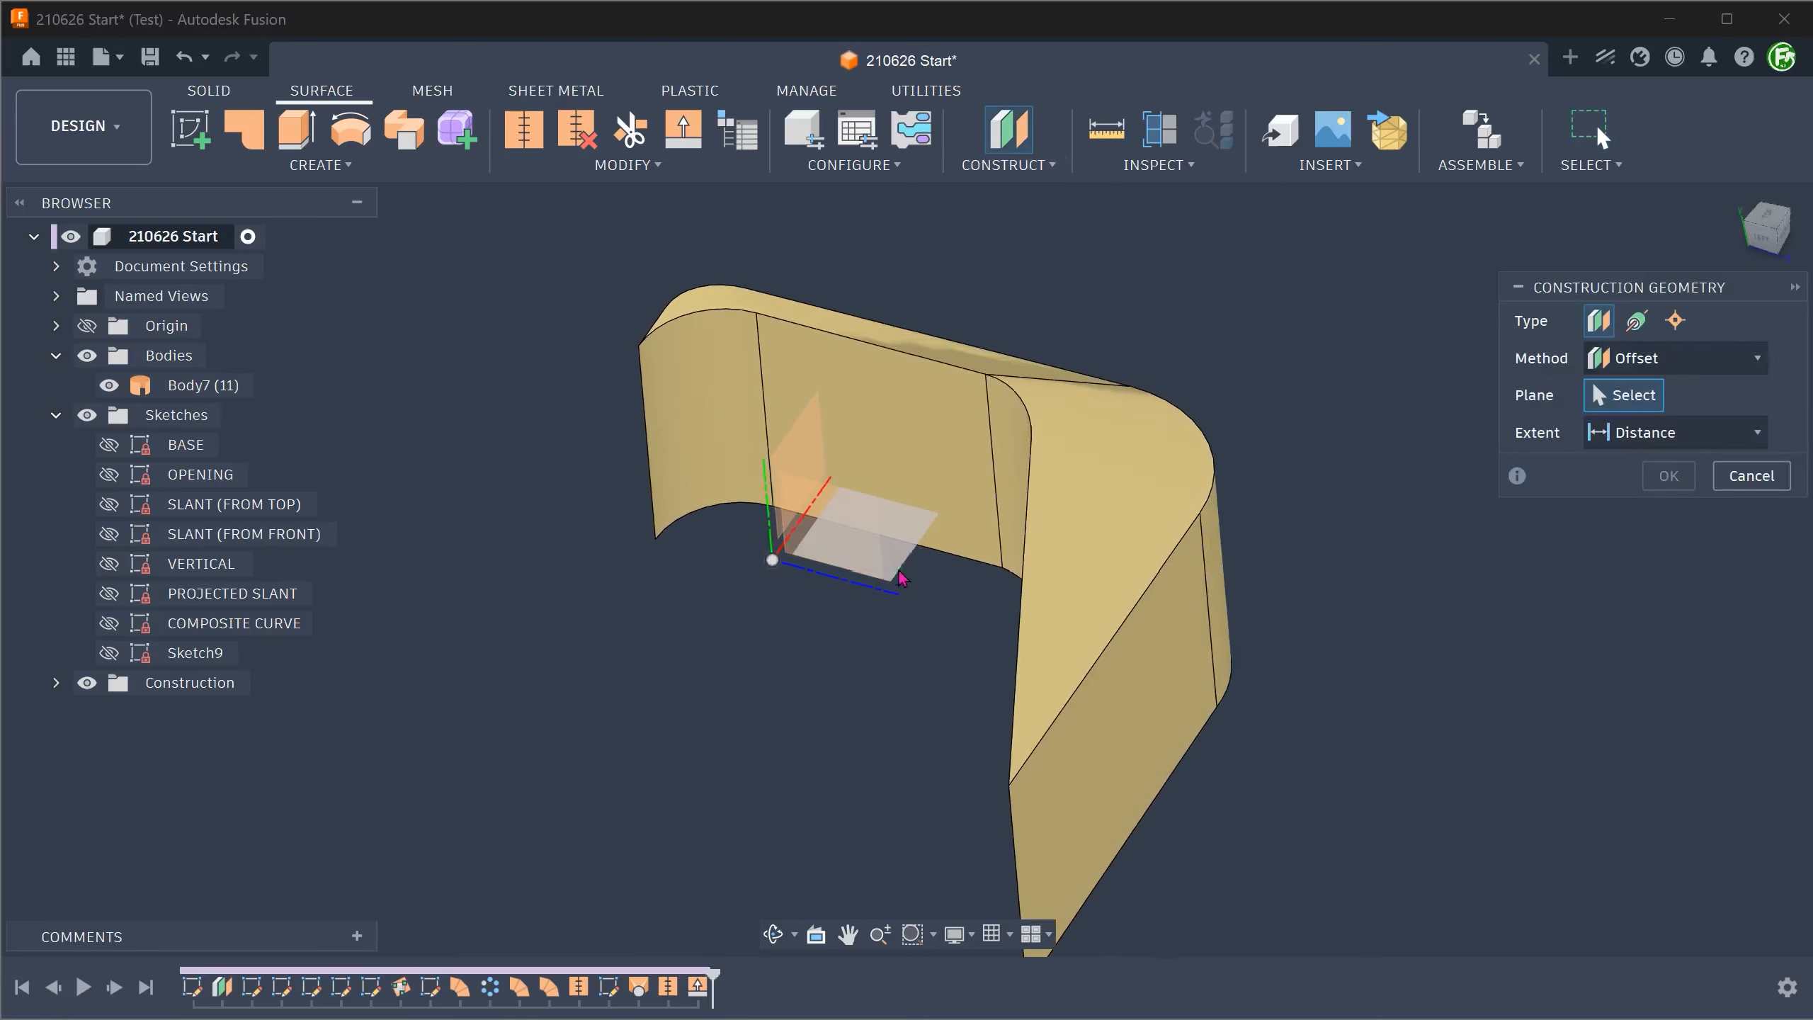
click(885, 542)
drag(926, 509, 926, 563)
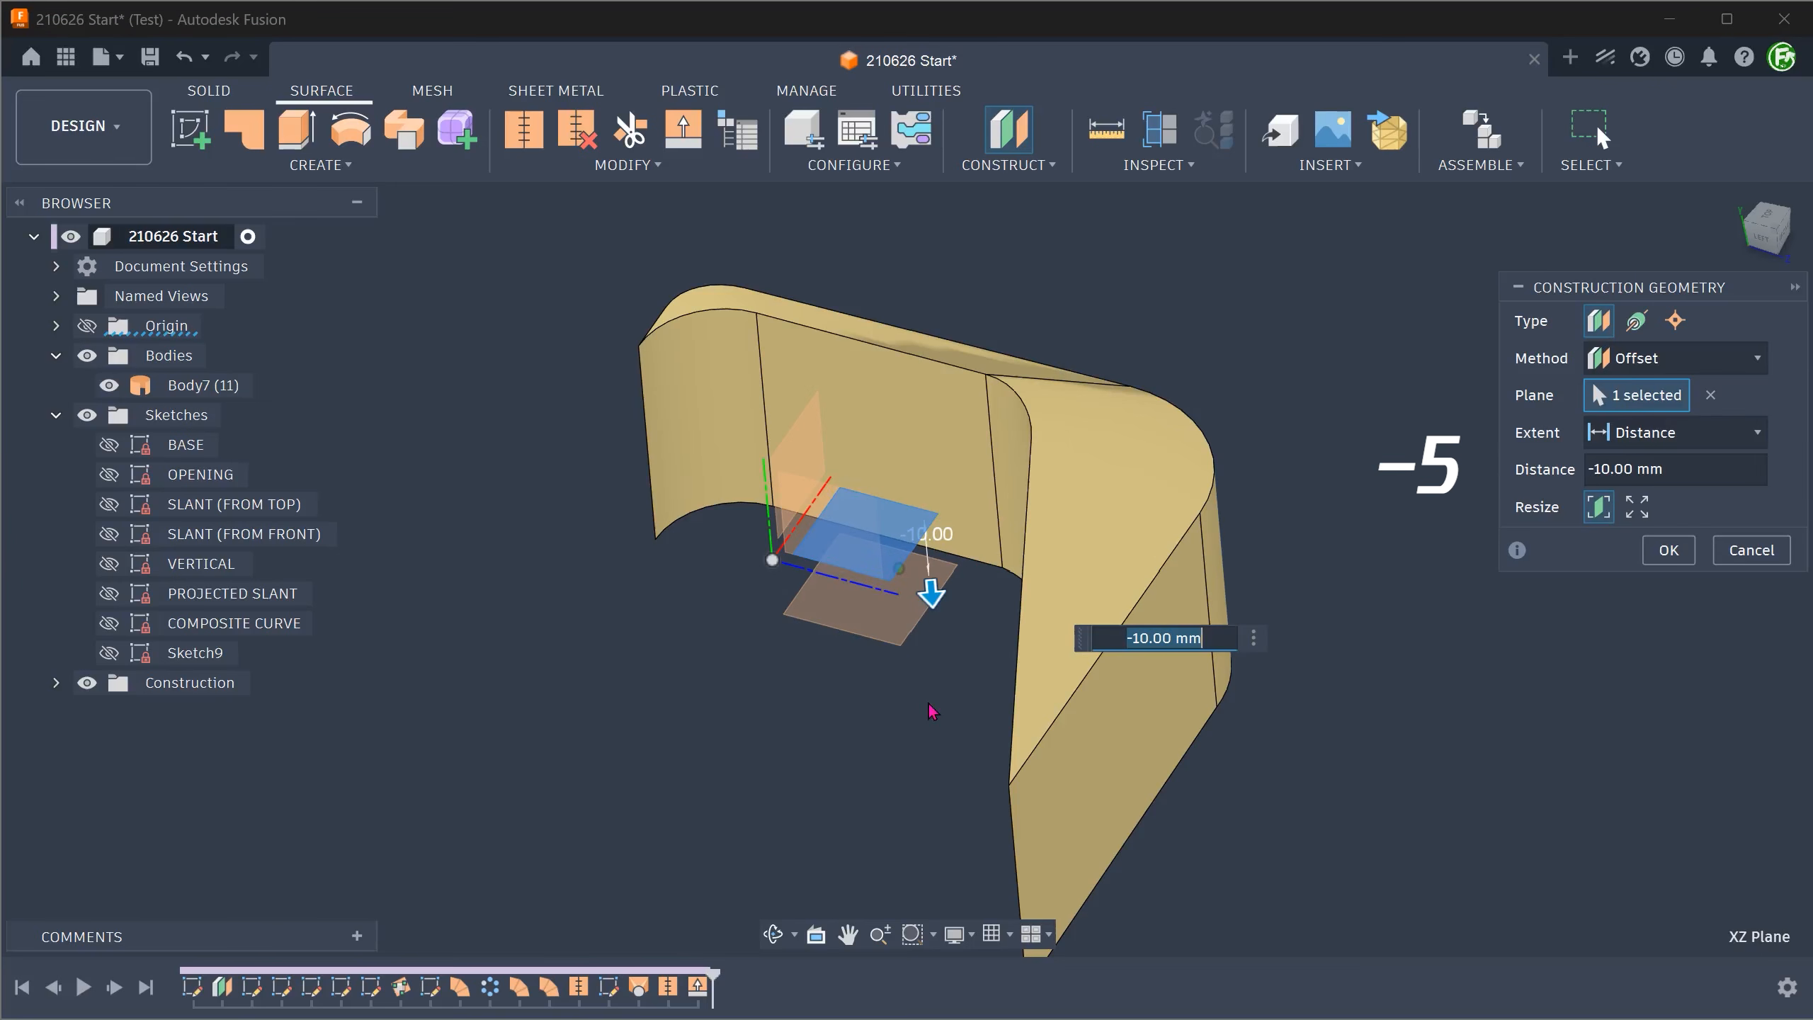
text(-5)
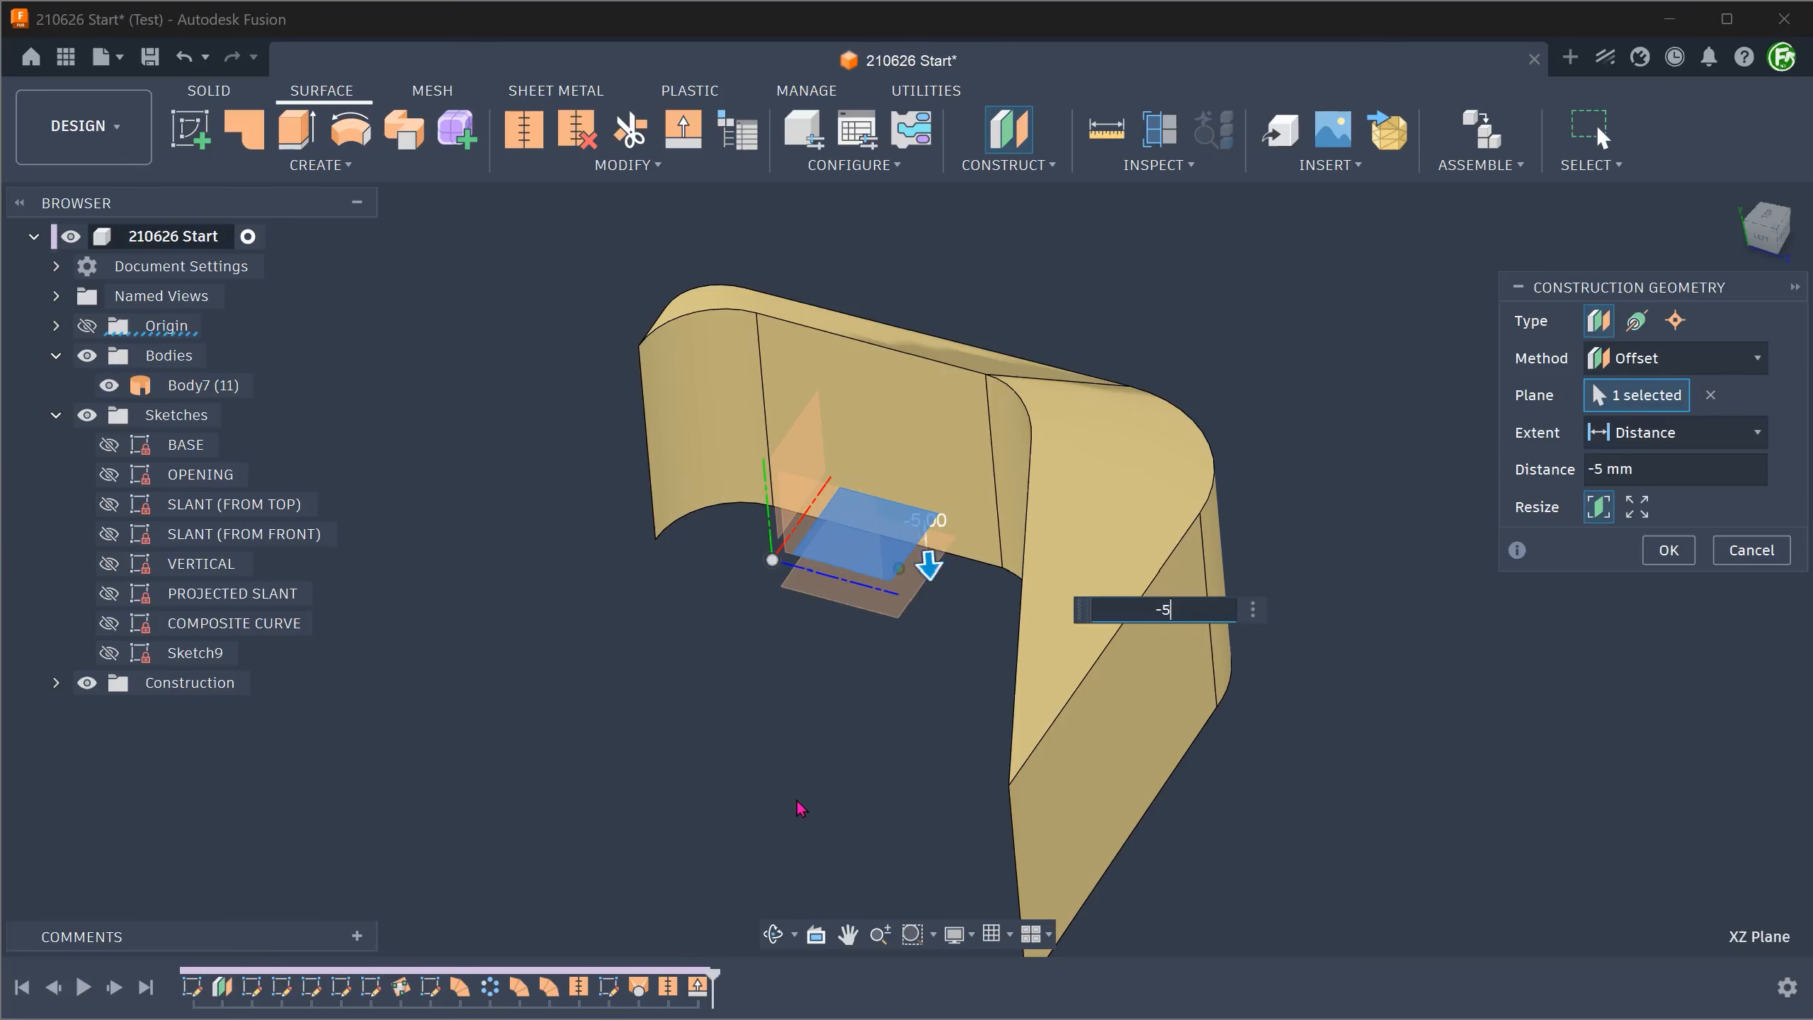
click(1667, 549)
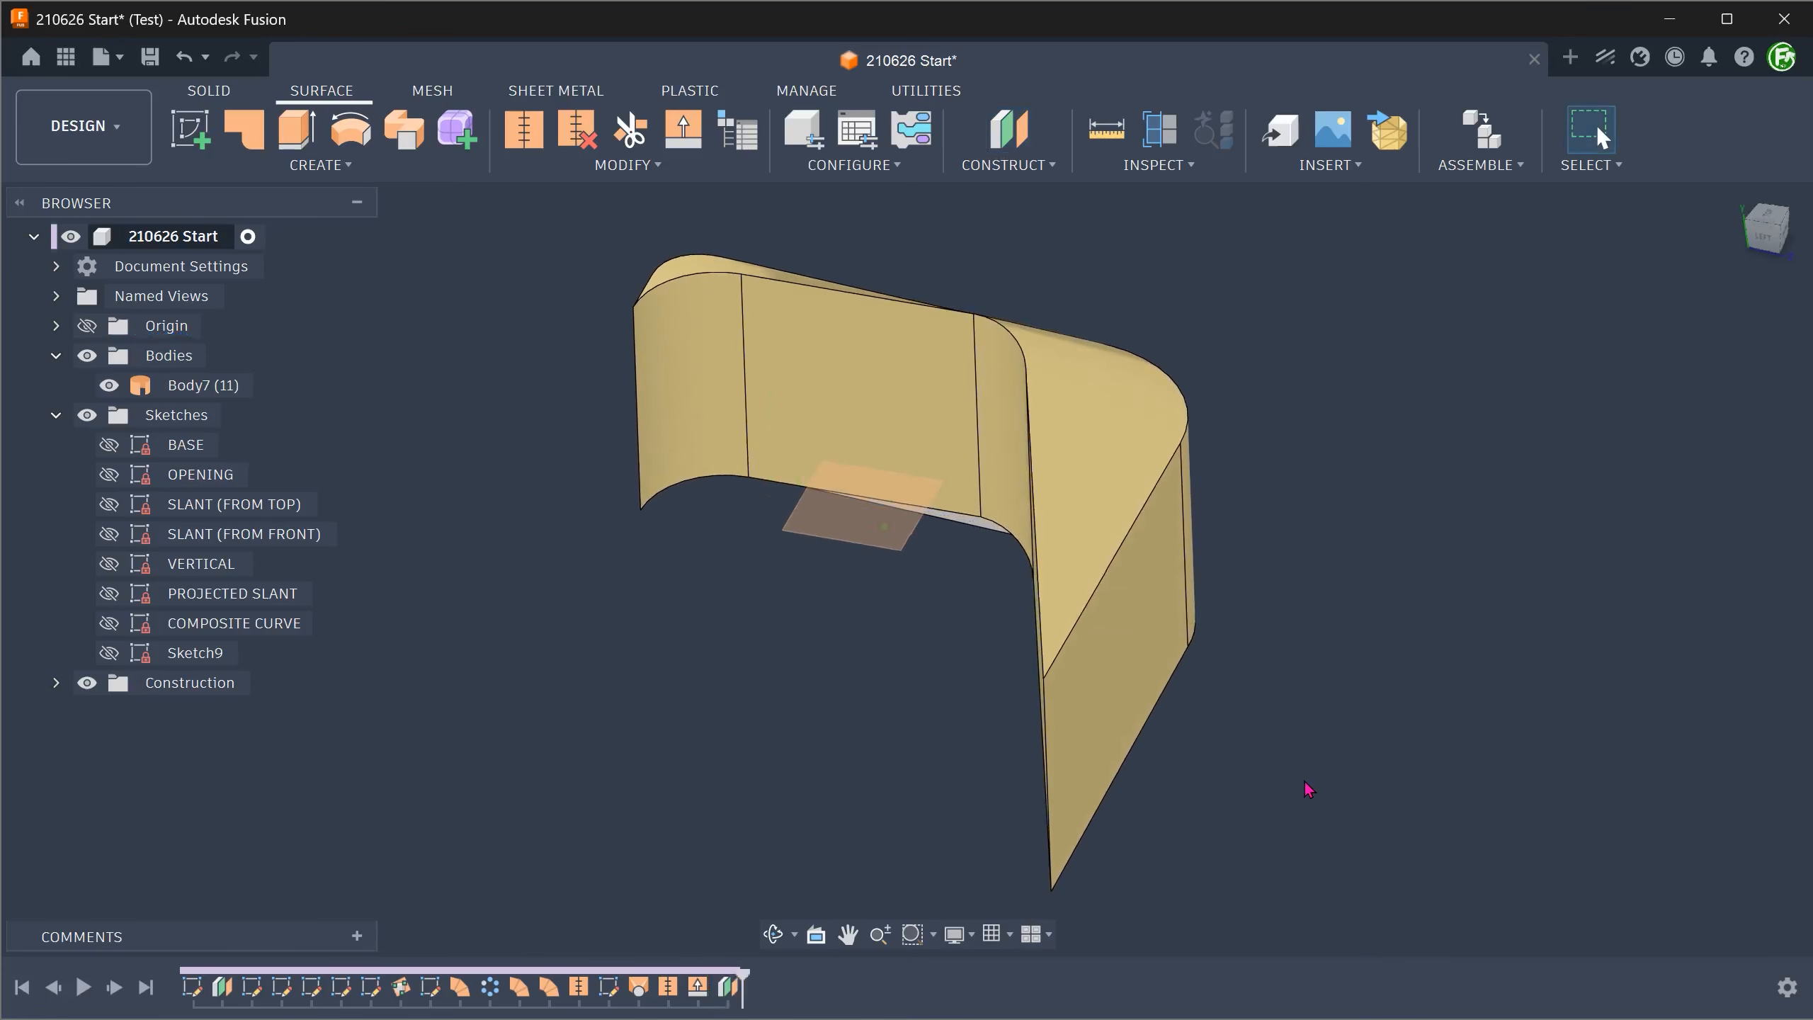
Step: Trim away the walls below the new offset plane and hide the construction geometry
shift+middle_drag(1308, 789, 478, 411)
click(532, 166)
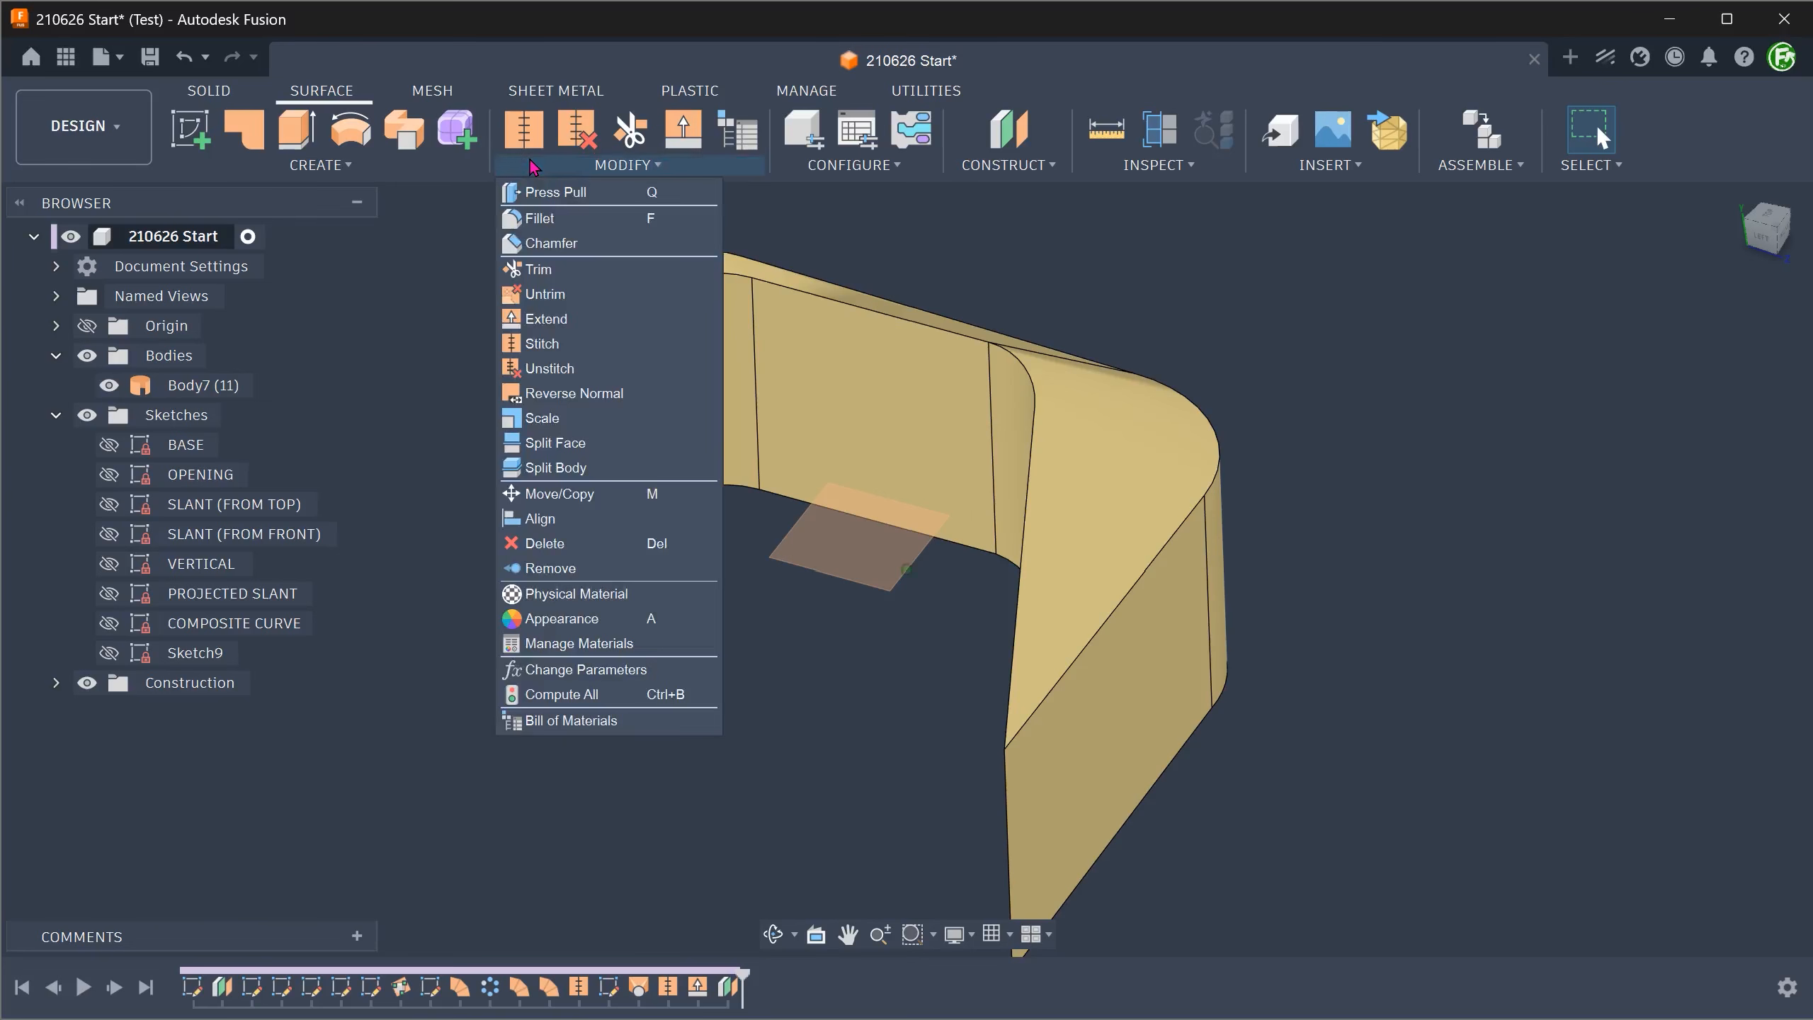
click(573, 270)
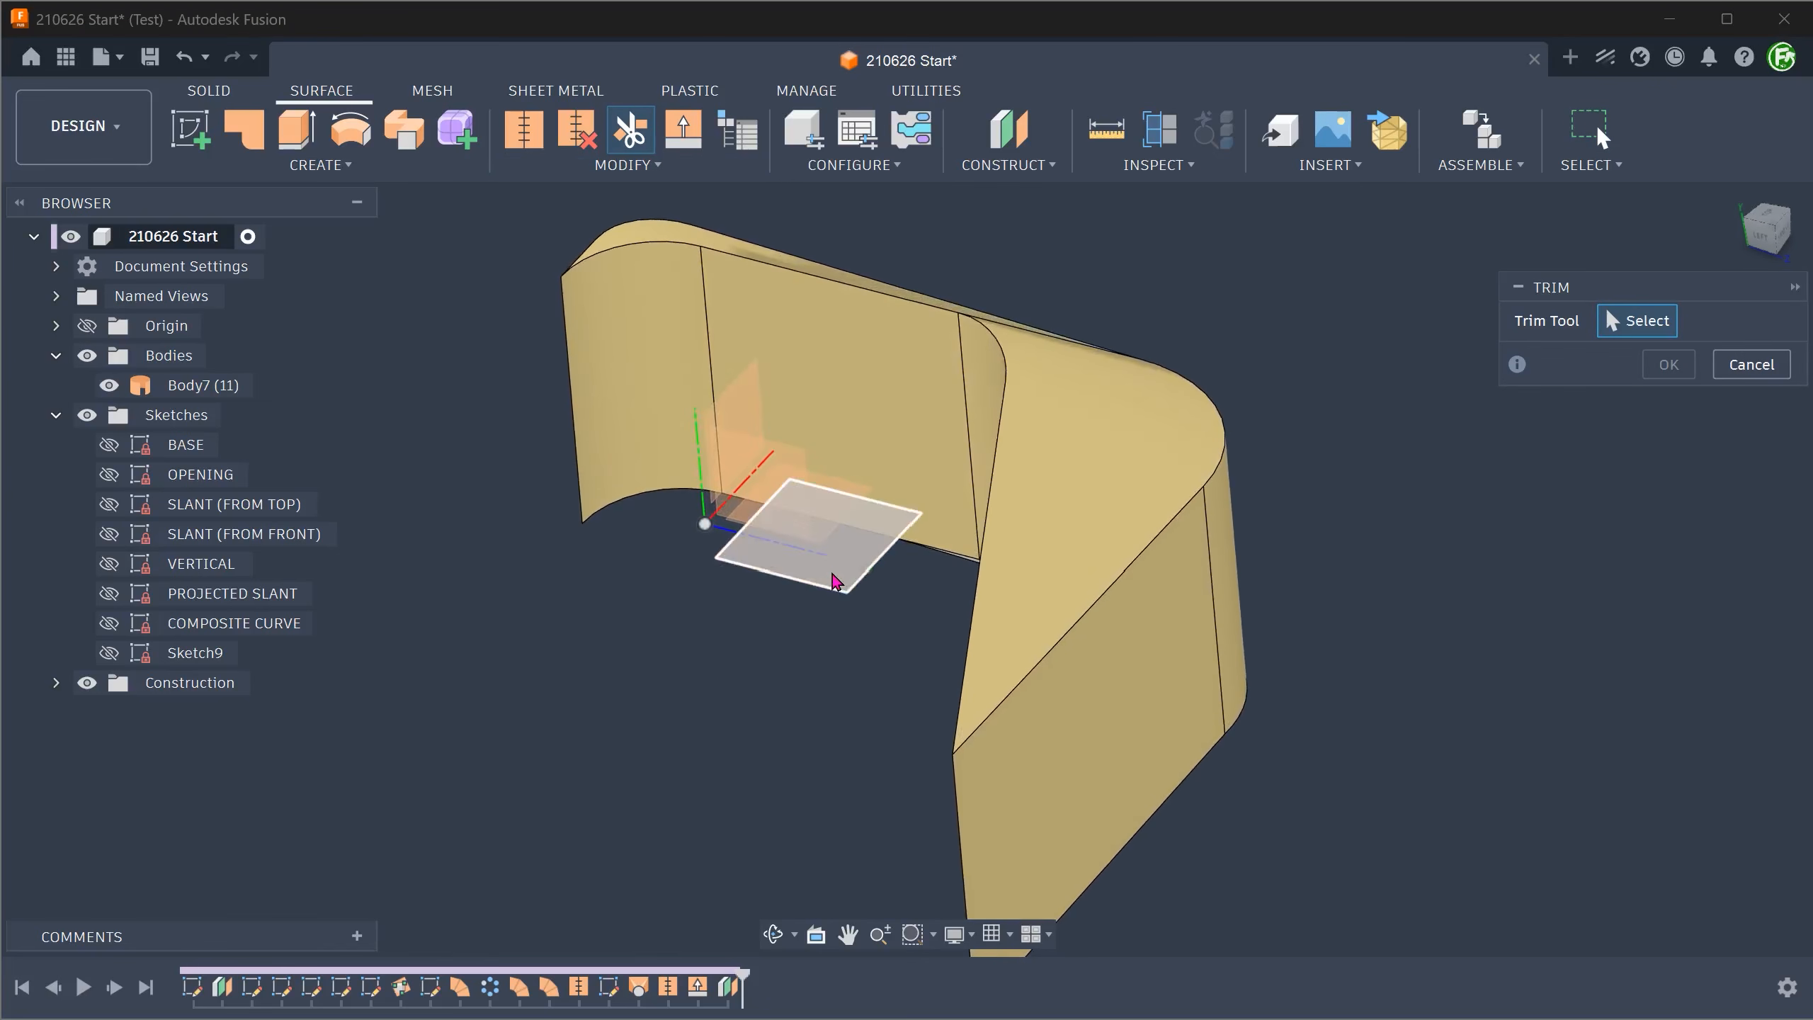
click(835, 582)
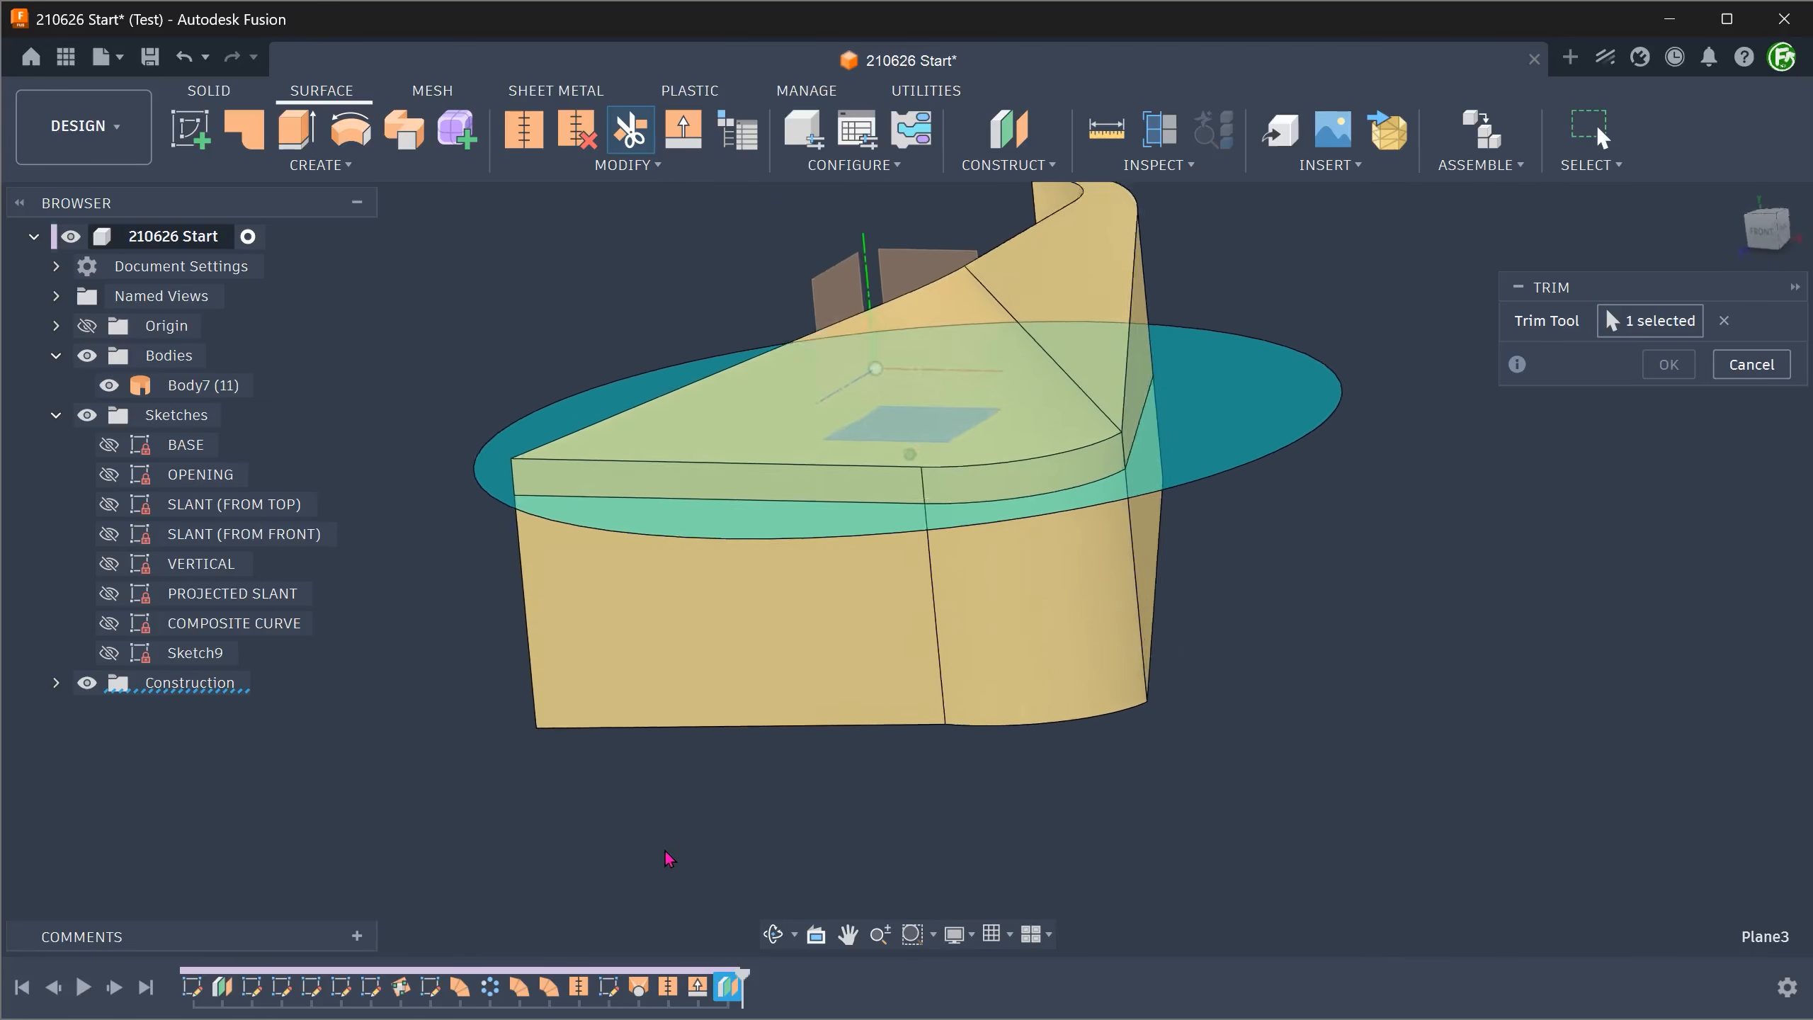
click(926, 632)
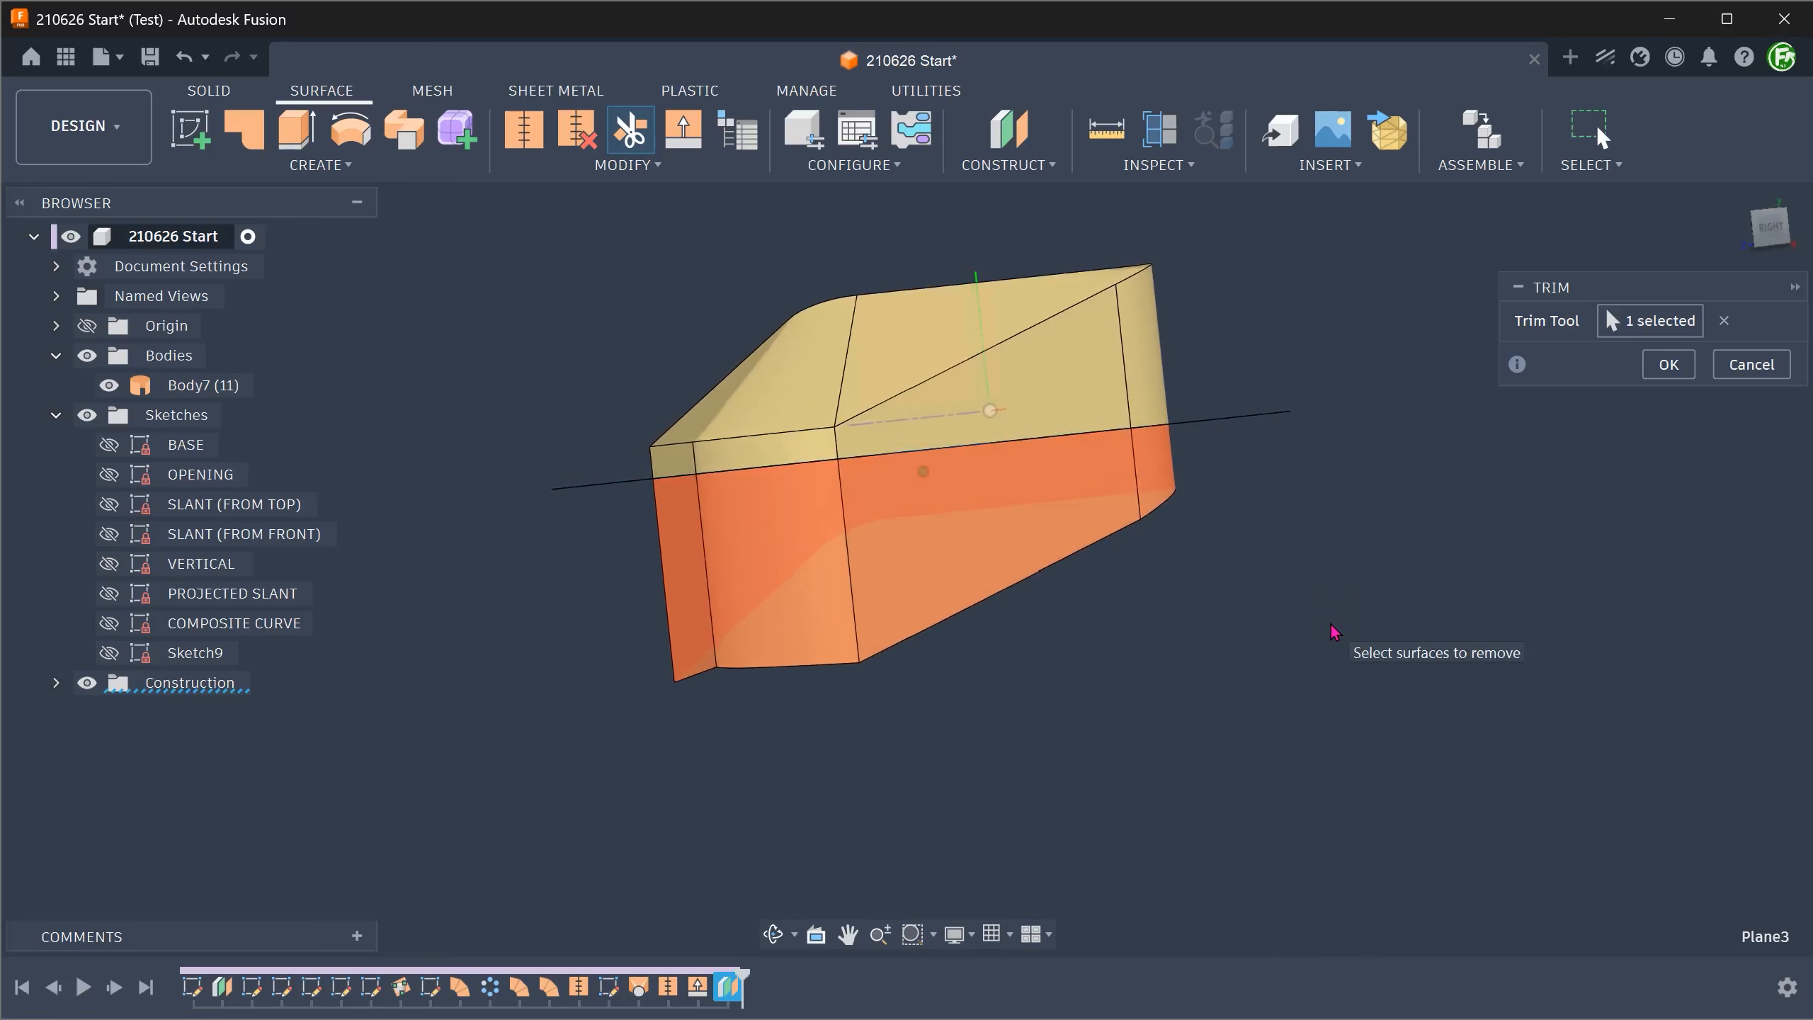
click(1667, 364)
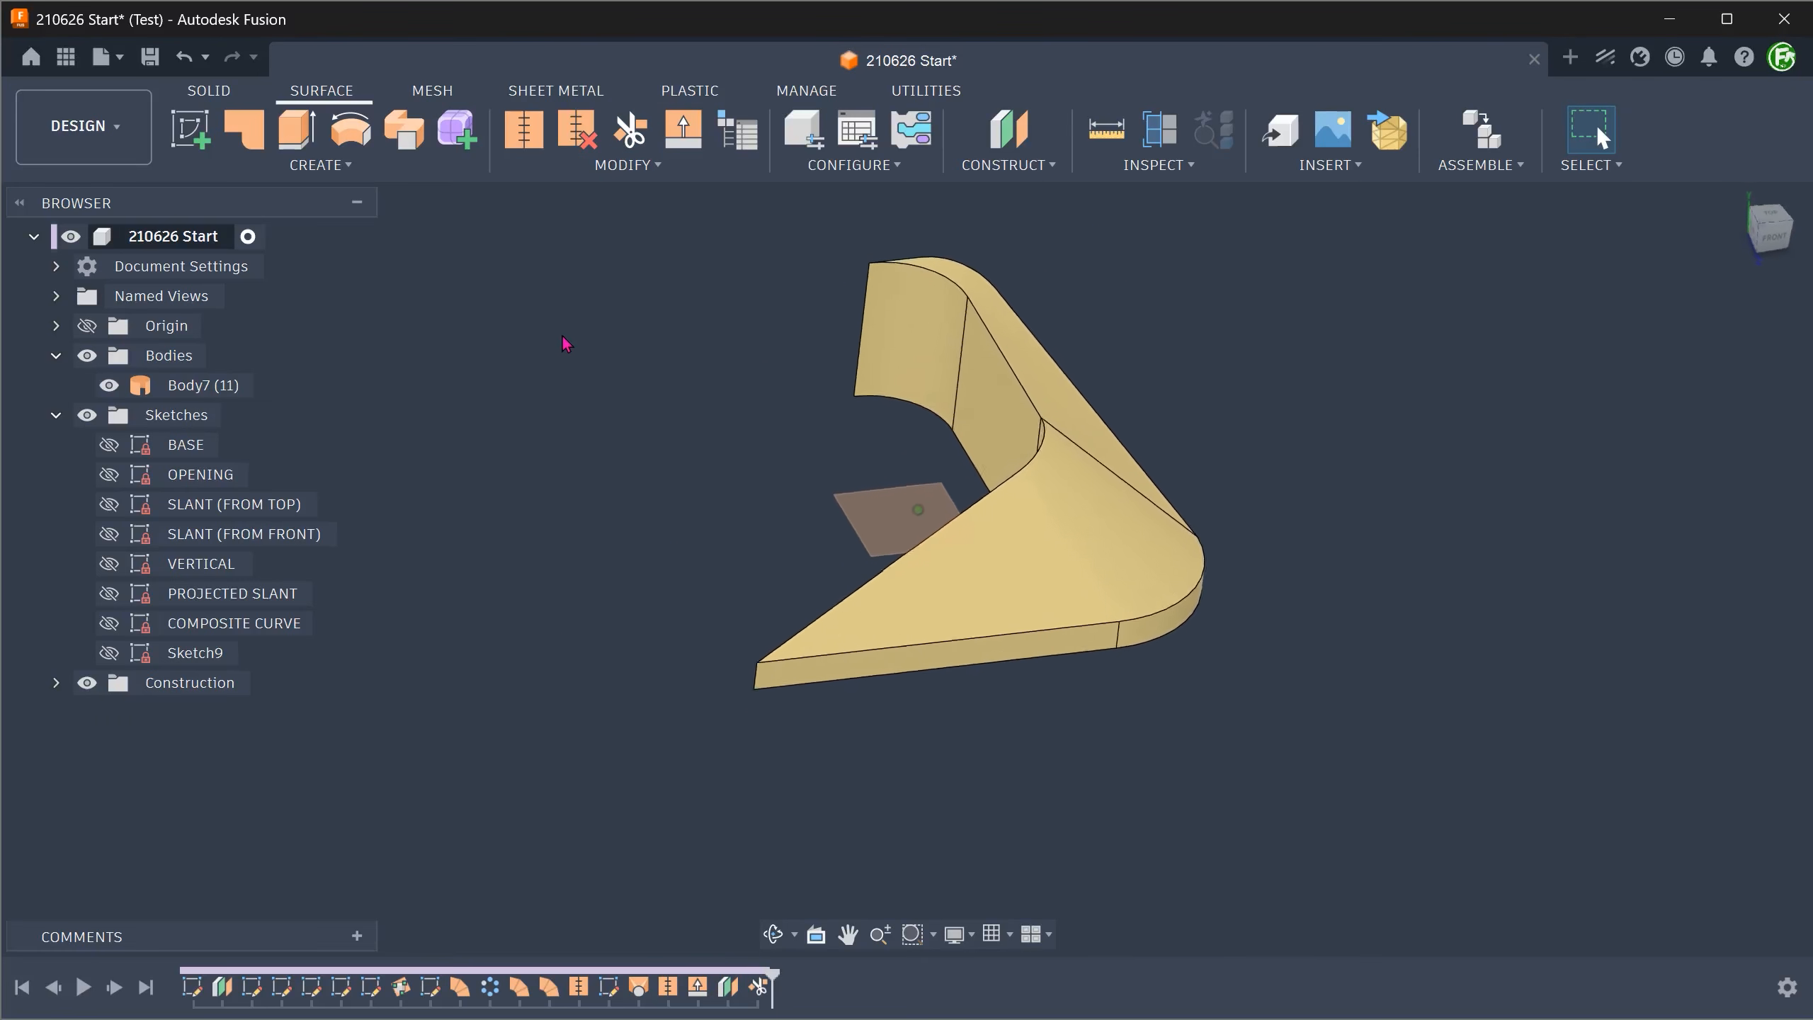
click(86, 682)
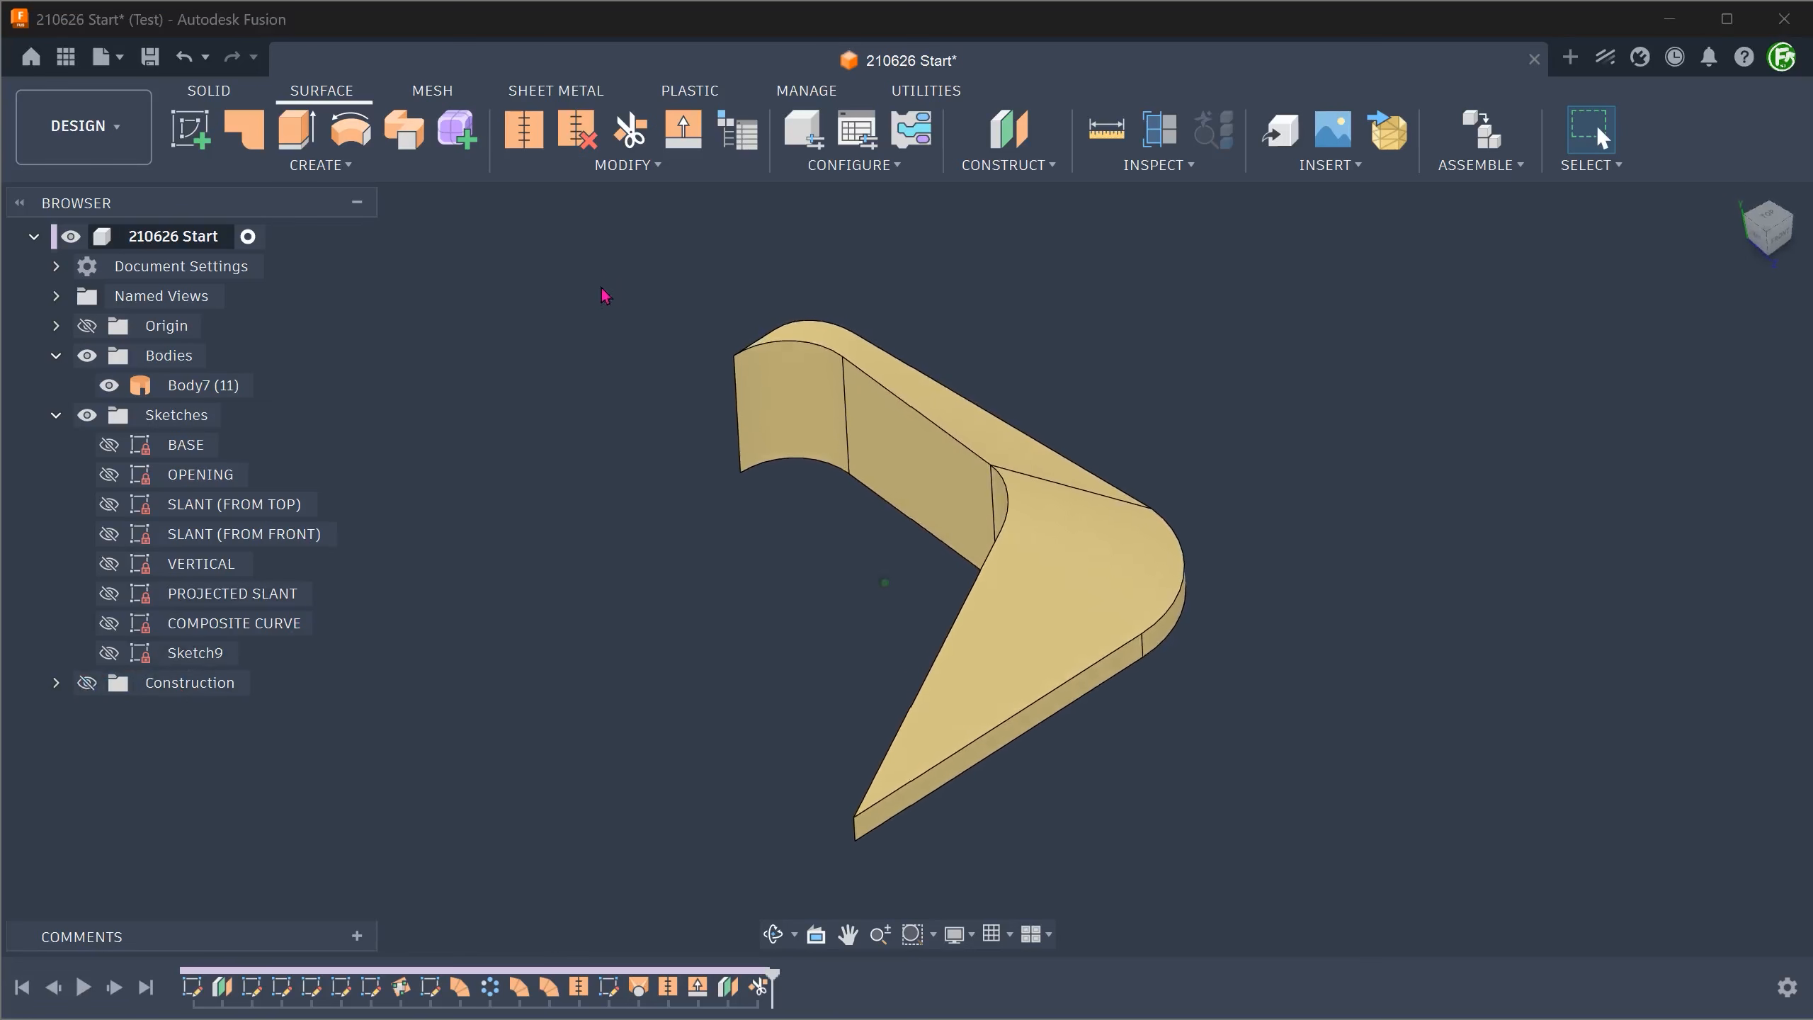
Step: Patch the open bottom of the surface body using its chained lower boundary edges
click(1733, 197)
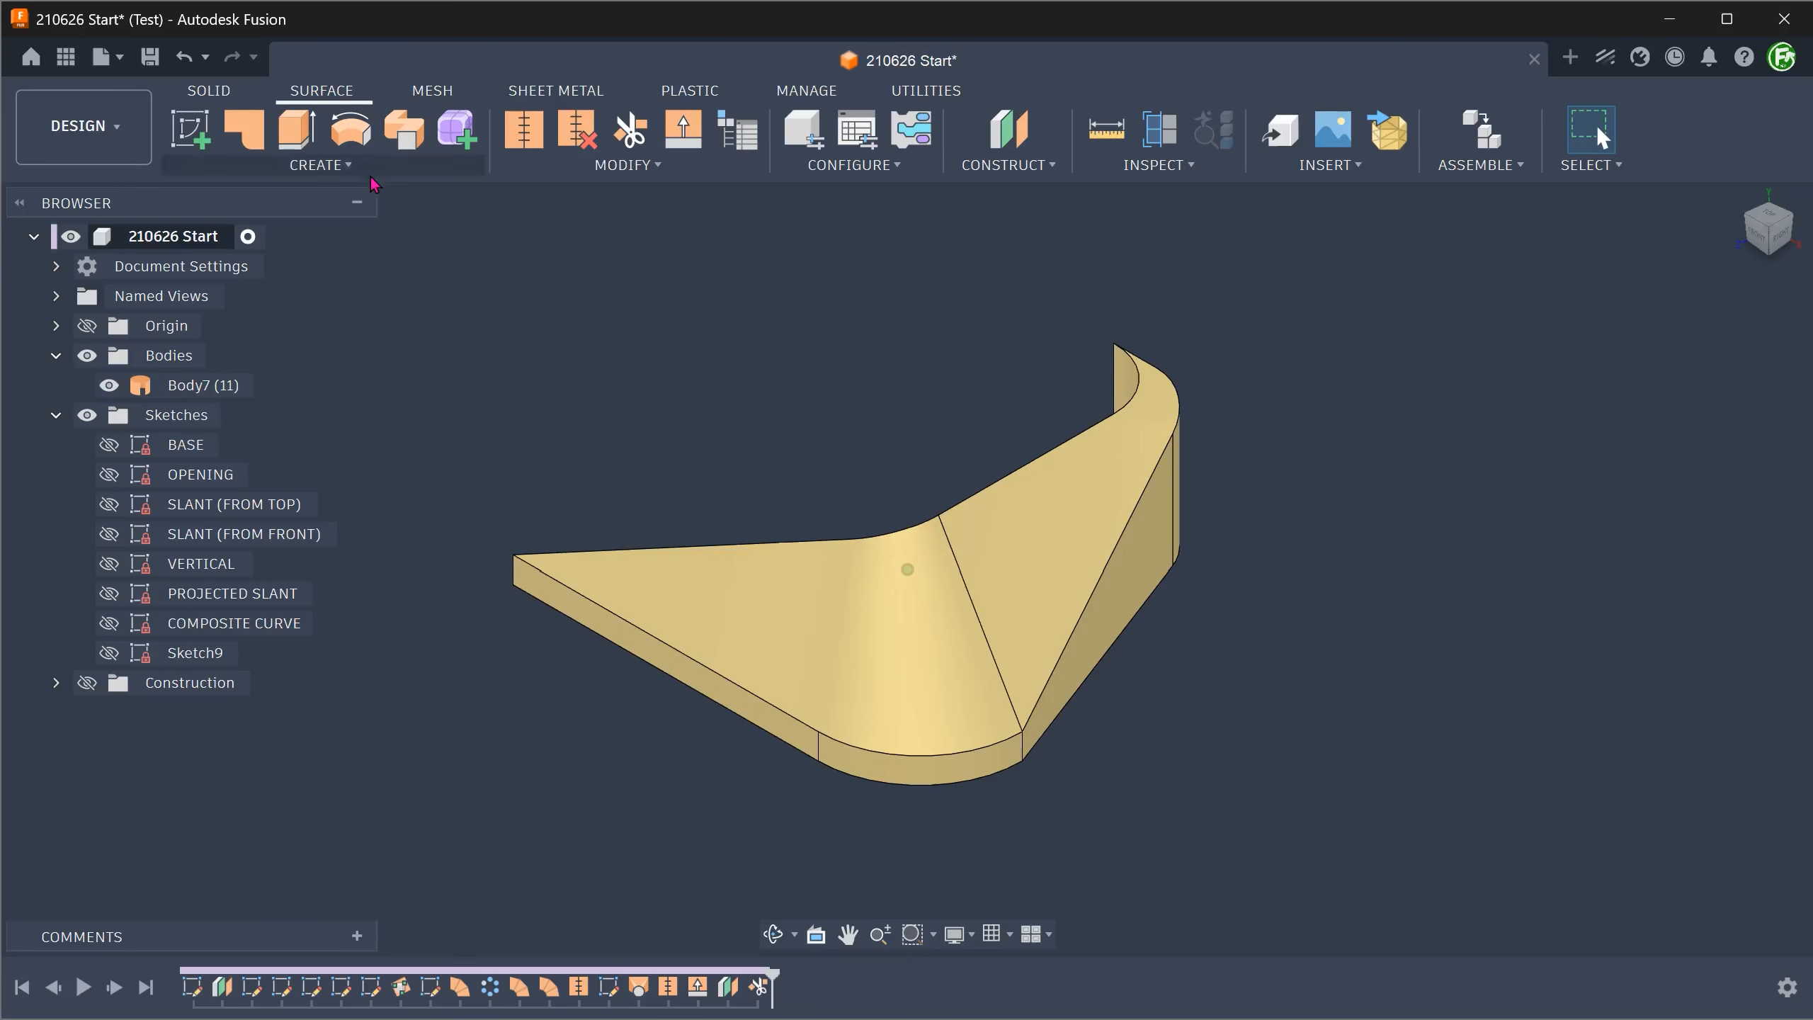
click(321, 165)
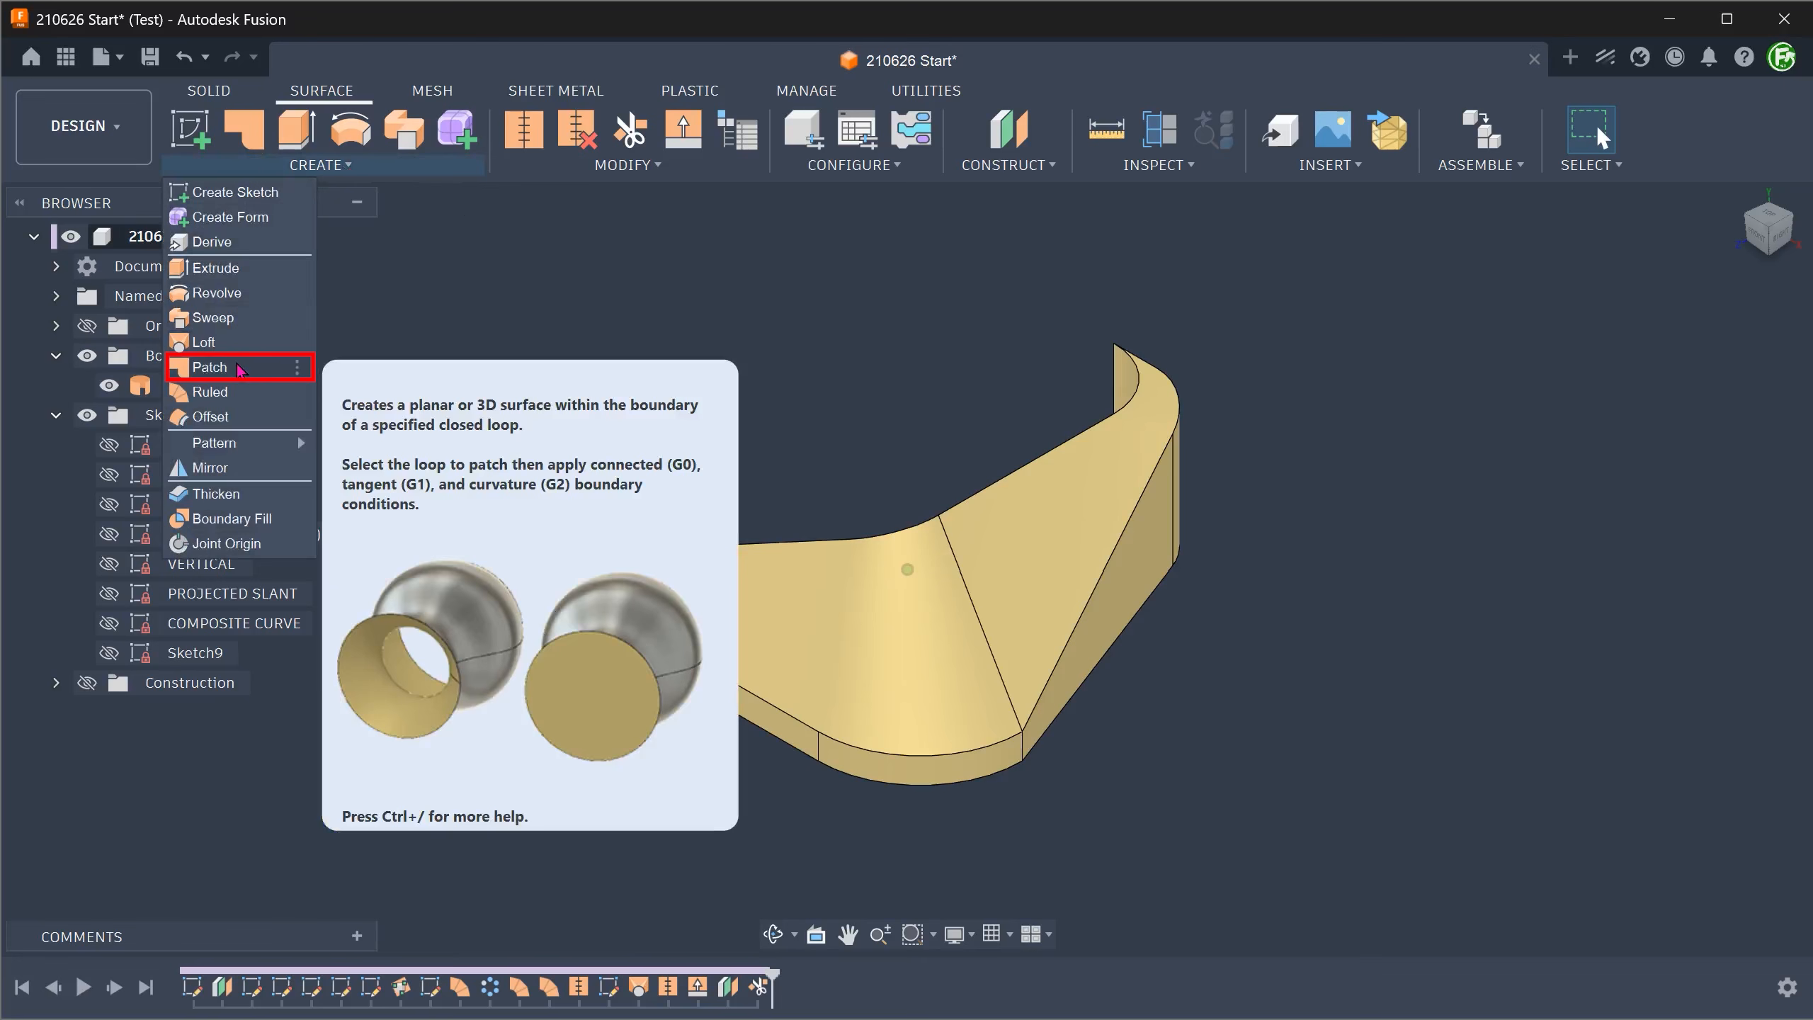
click(242, 369)
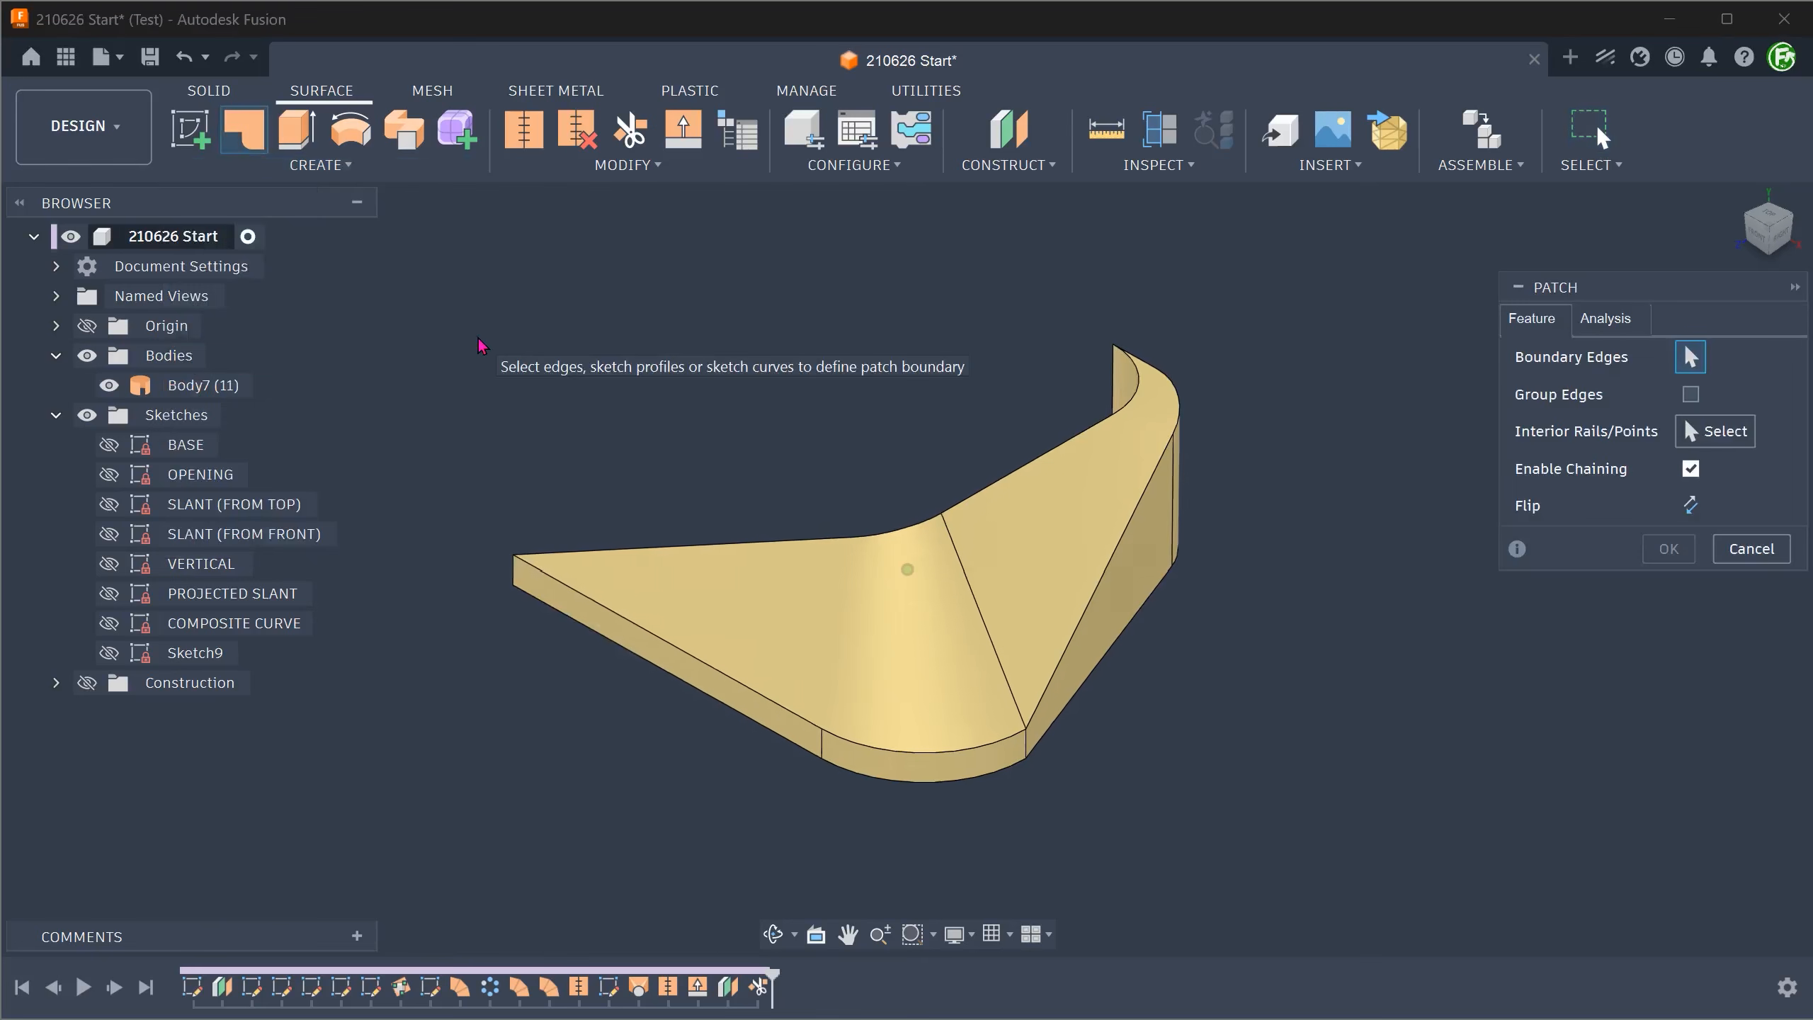
shift+middle_drag(481, 347, 662, 703)
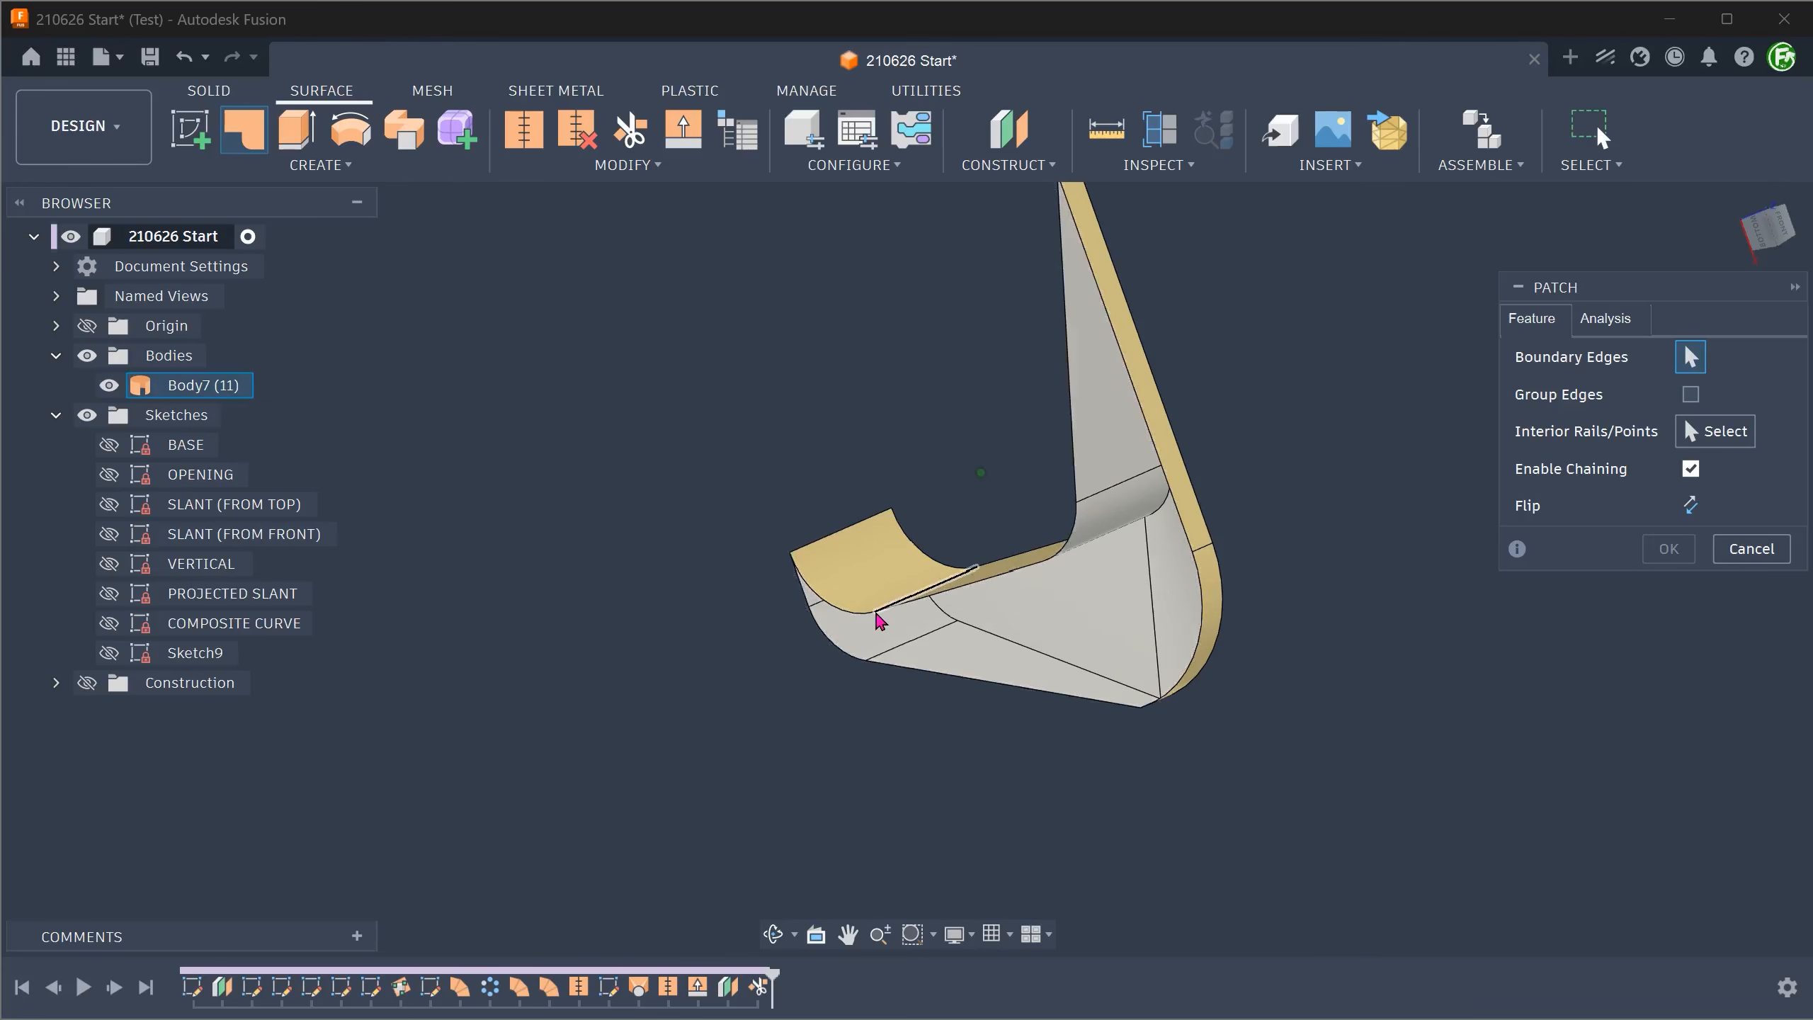
click(857, 615)
shift+middle_drag(828, 746, 1540, 761)
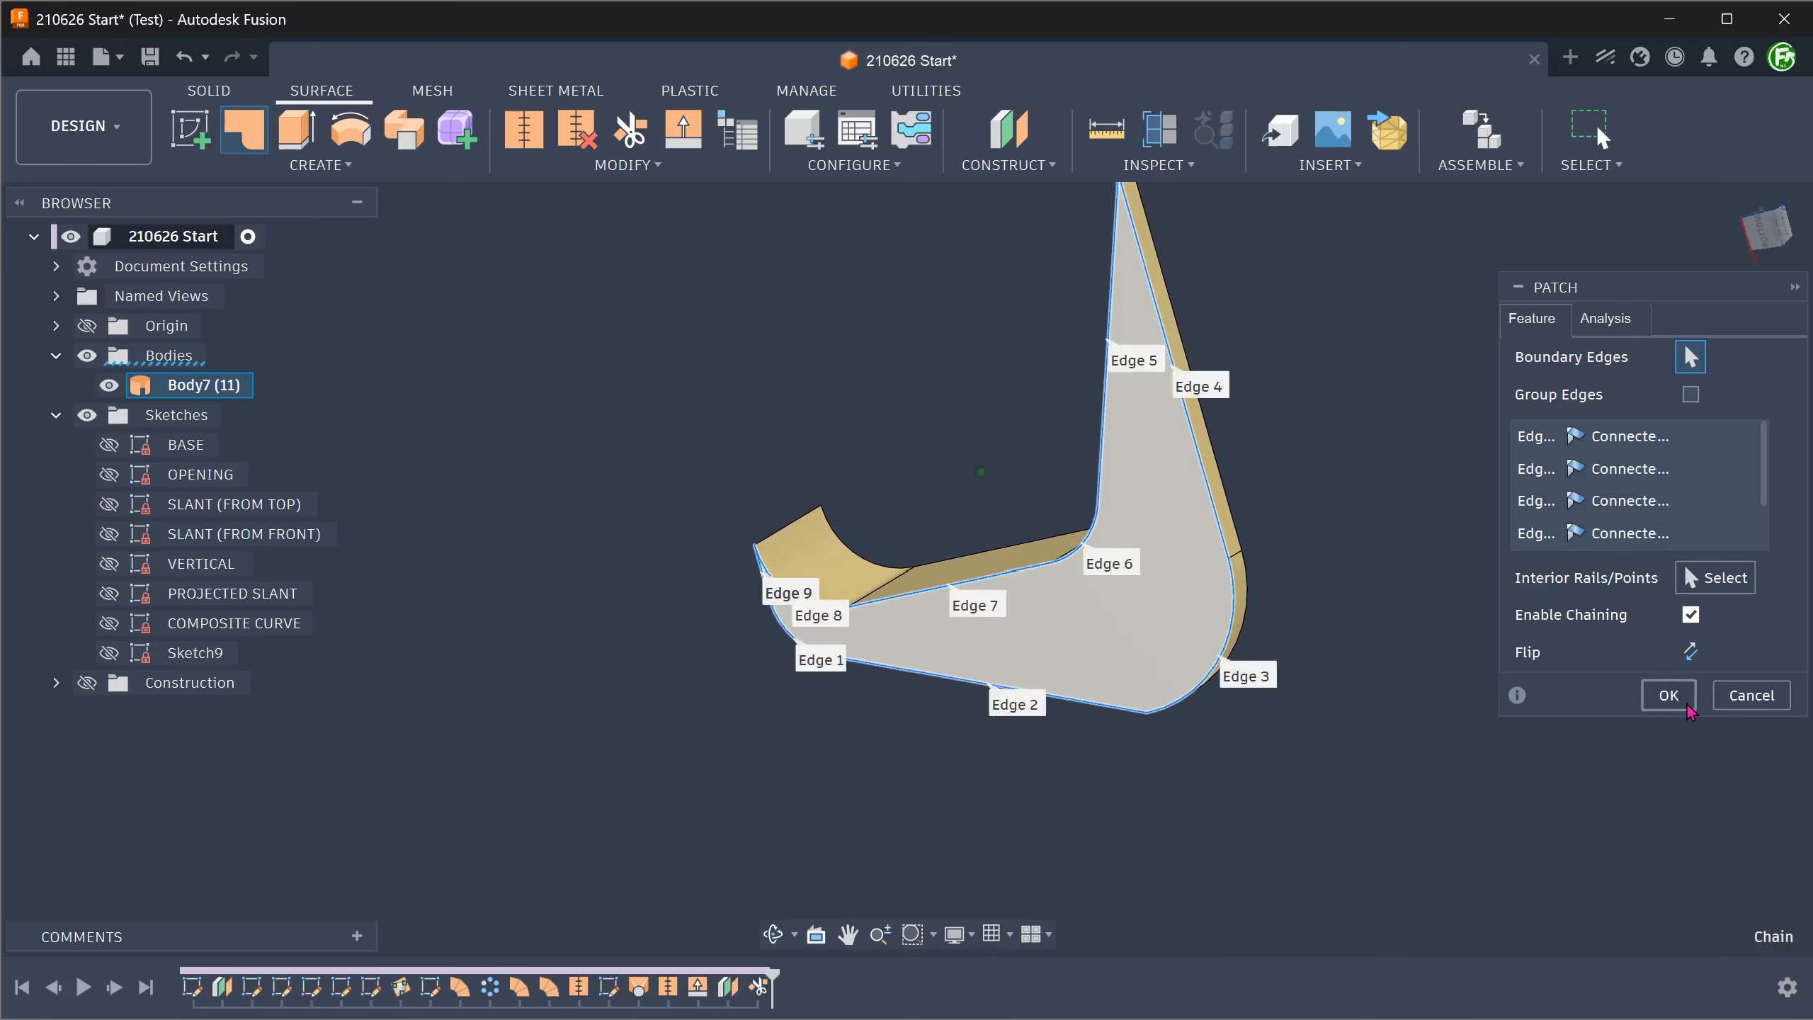
click(1667, 695)
Step: Stitch the open surface body and its bottom patch into one solid as a new body with 0.10 mm tolerance
shift+middle_drag(805, 737, 567, 223)
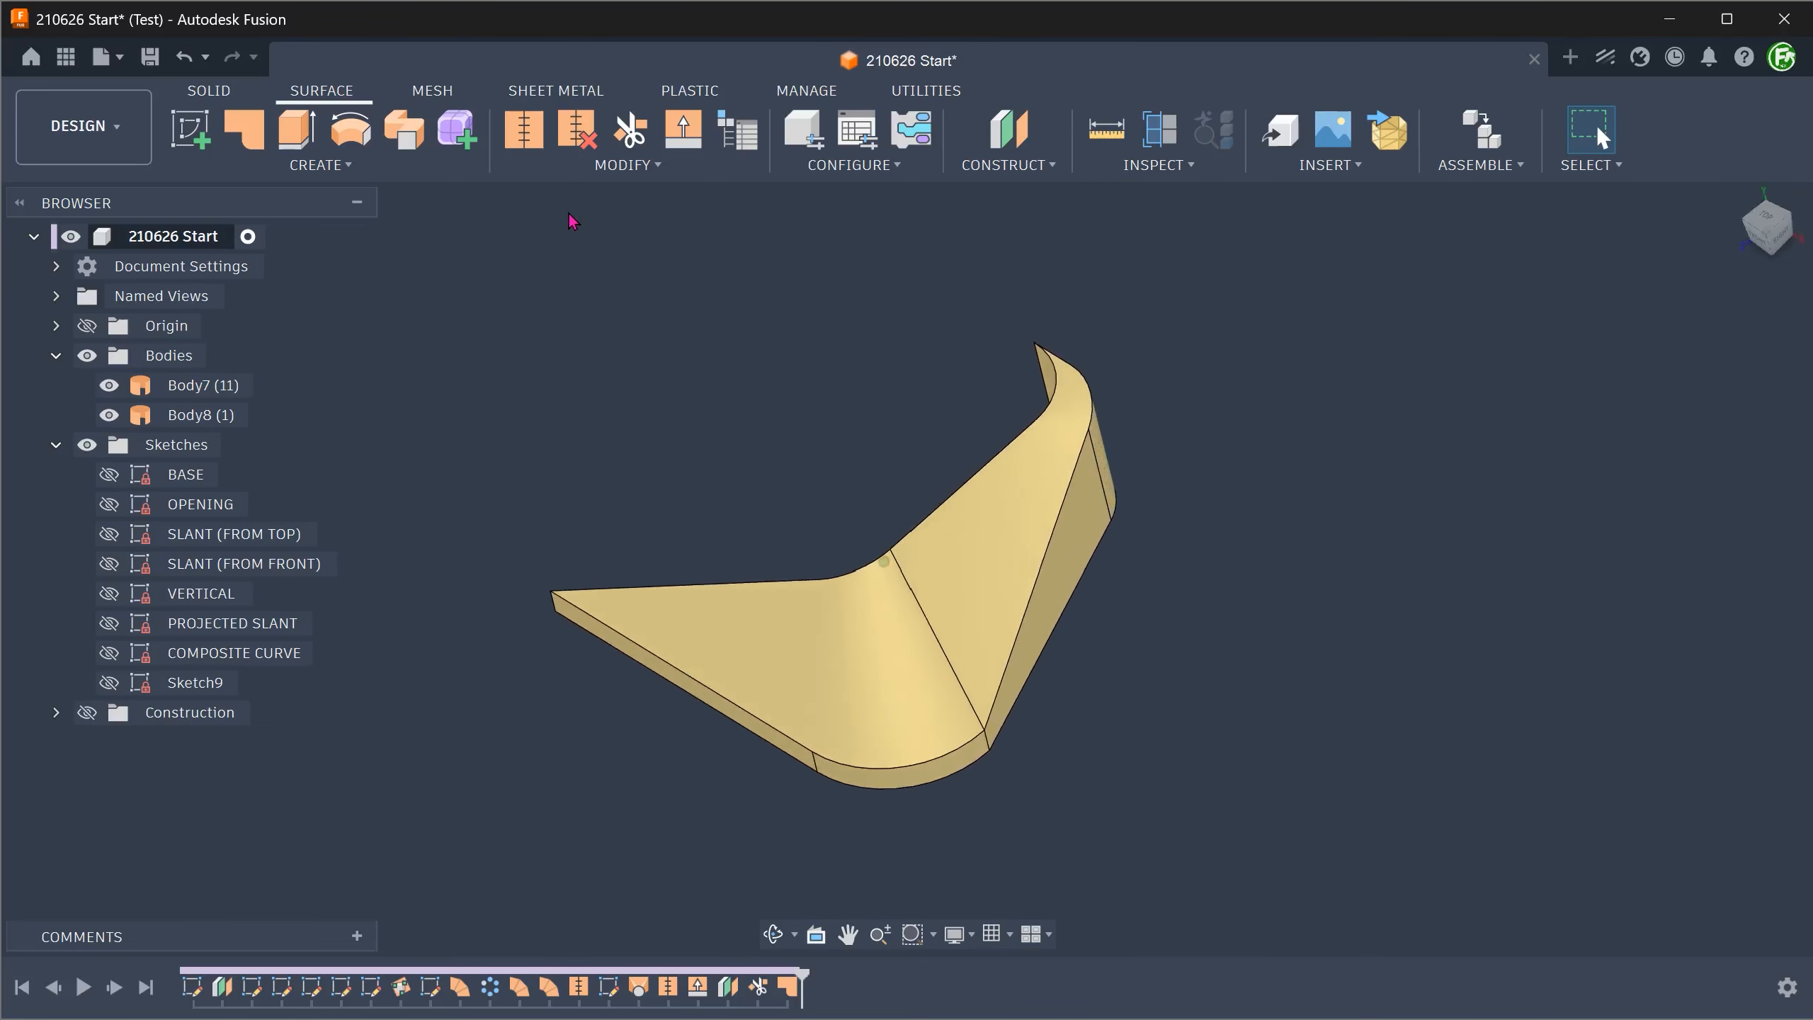
click(564, 171)
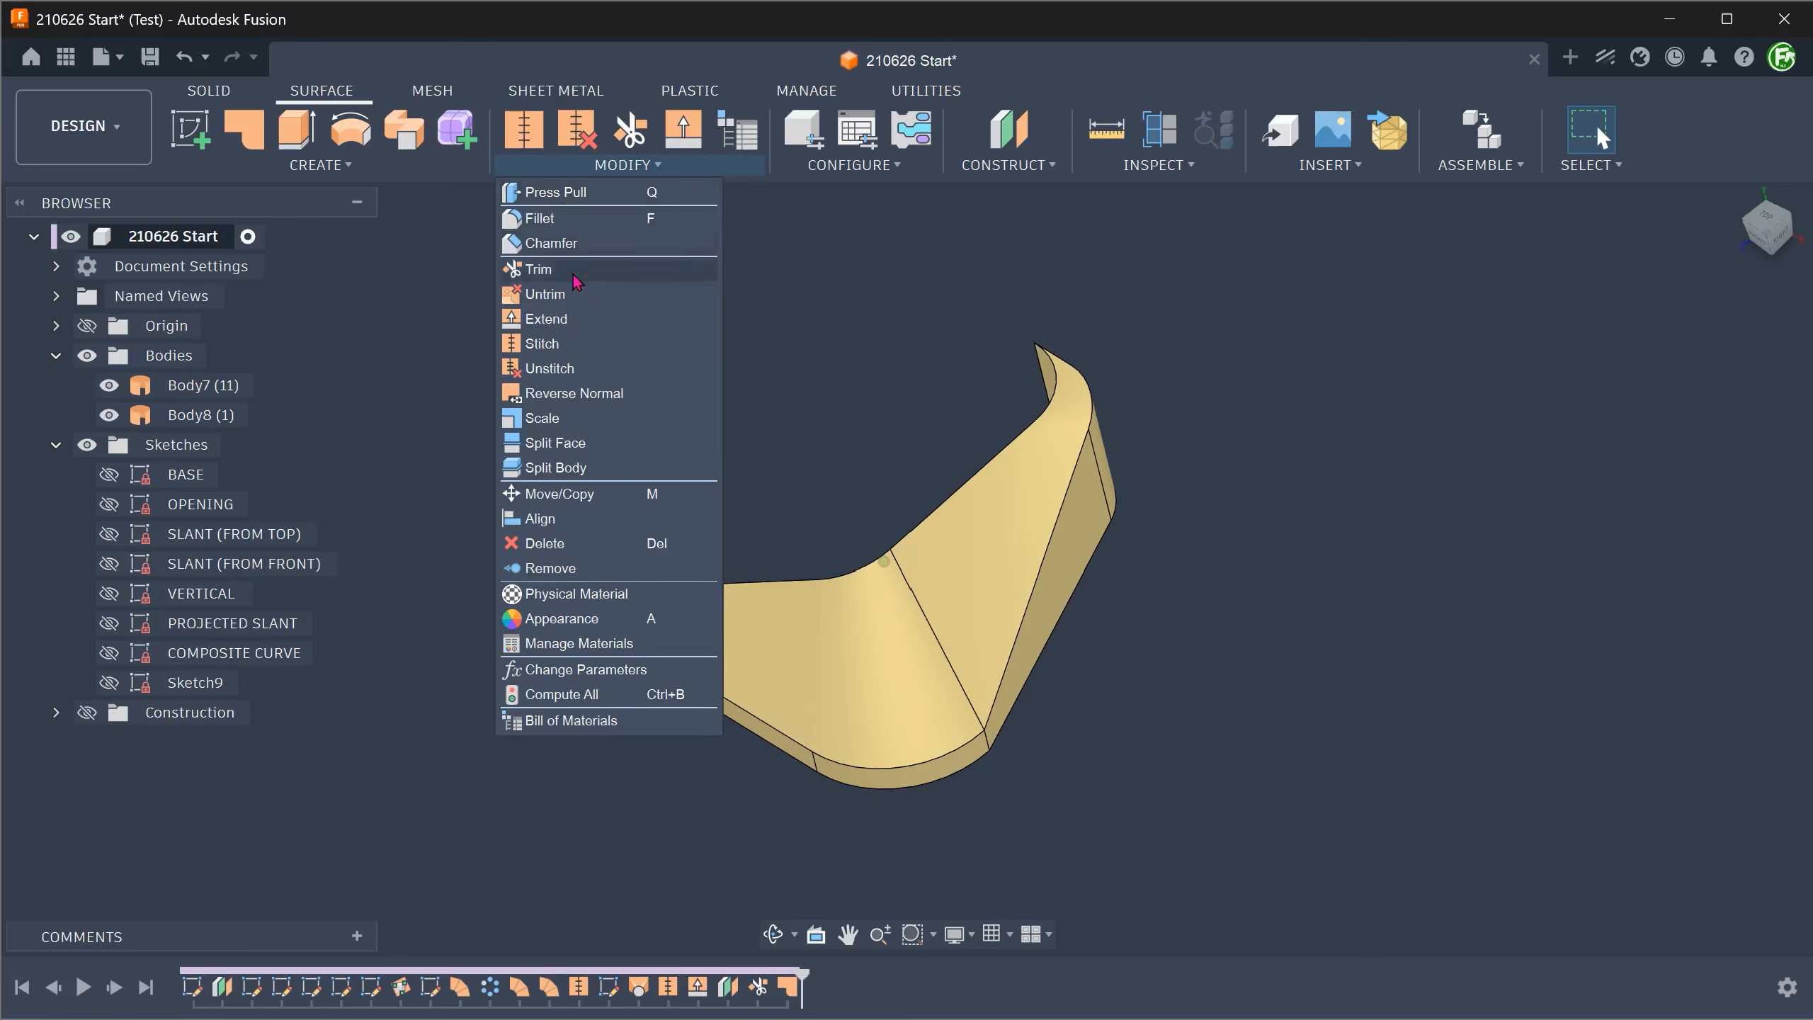
click(588, 344)
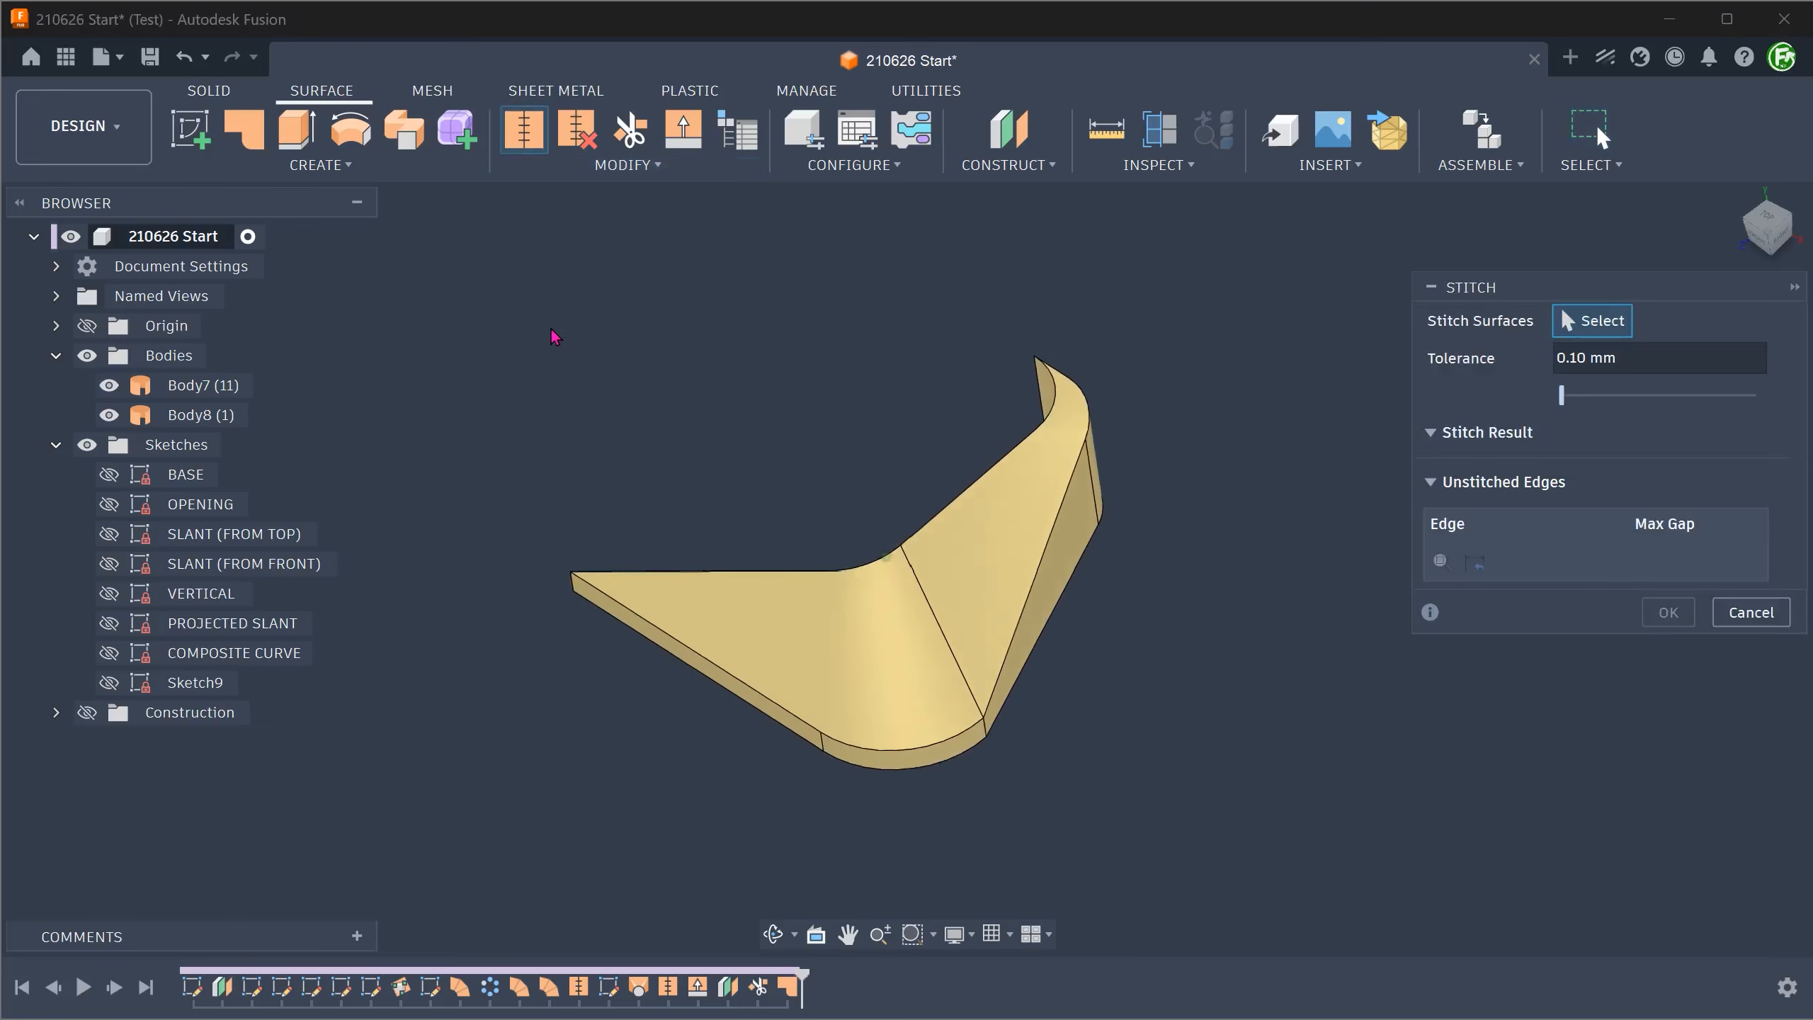
drag(529, 312, 1174, 827)
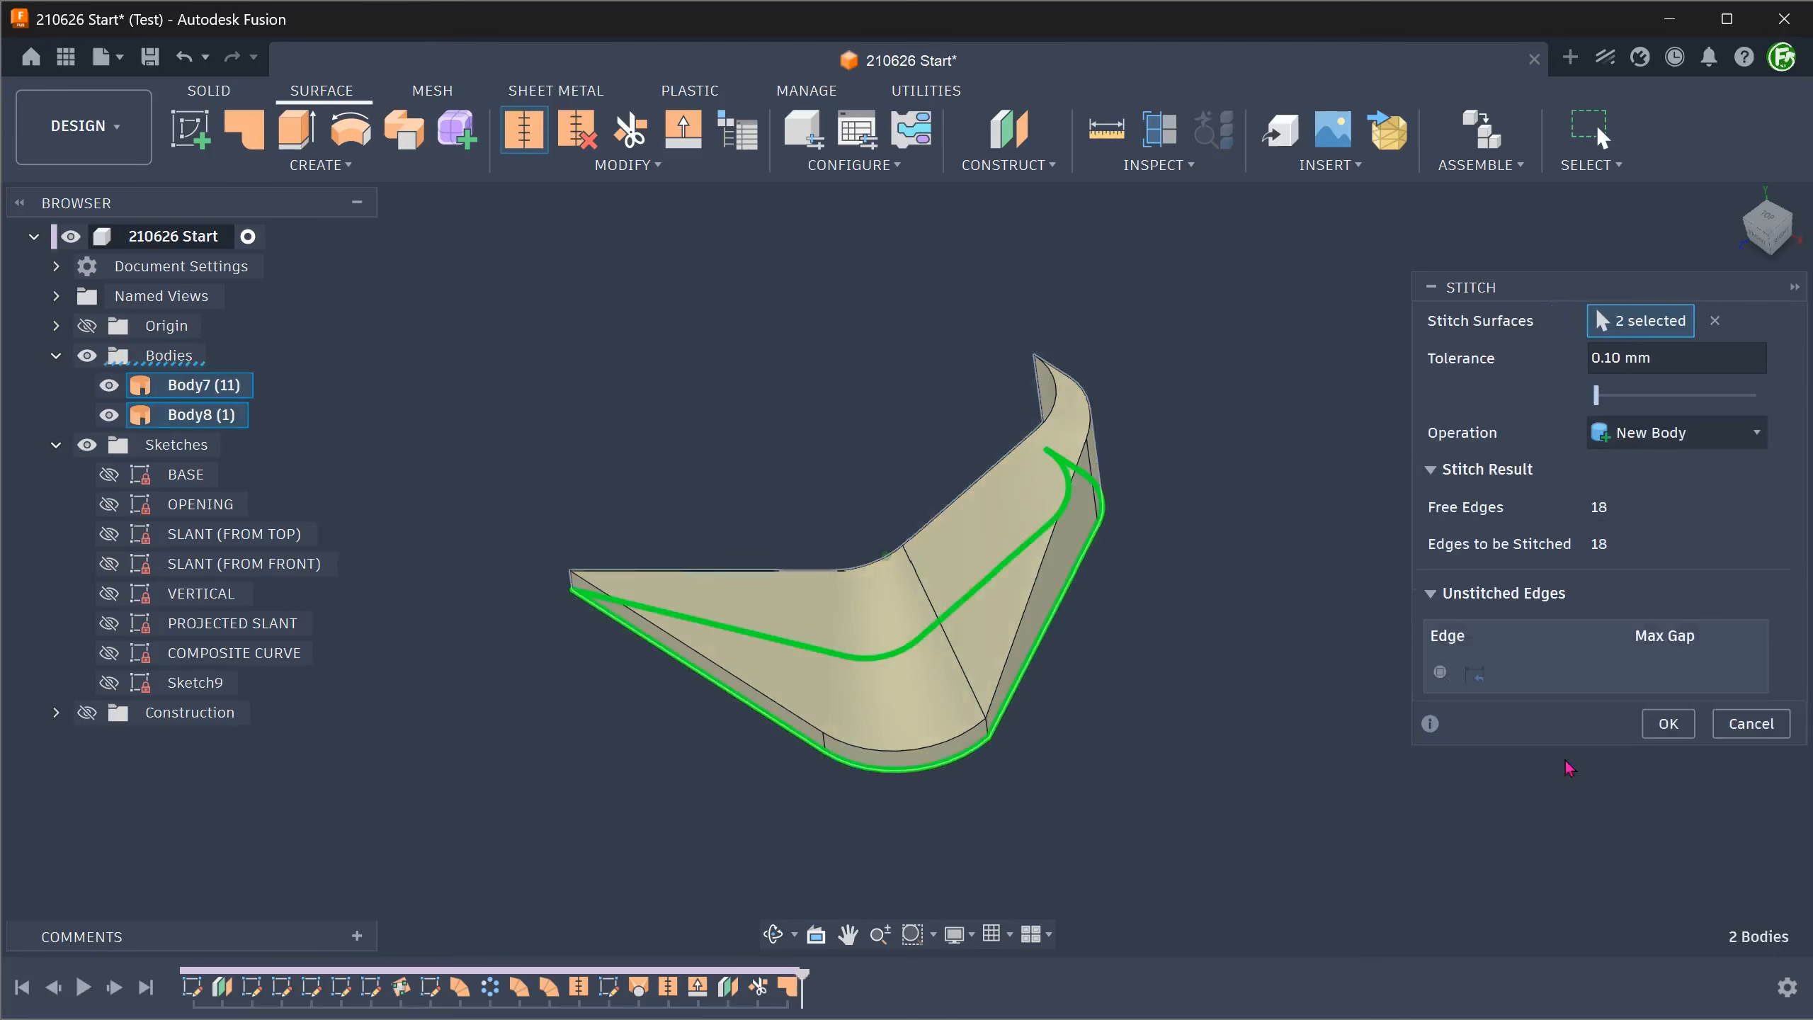
click(1667, 724)
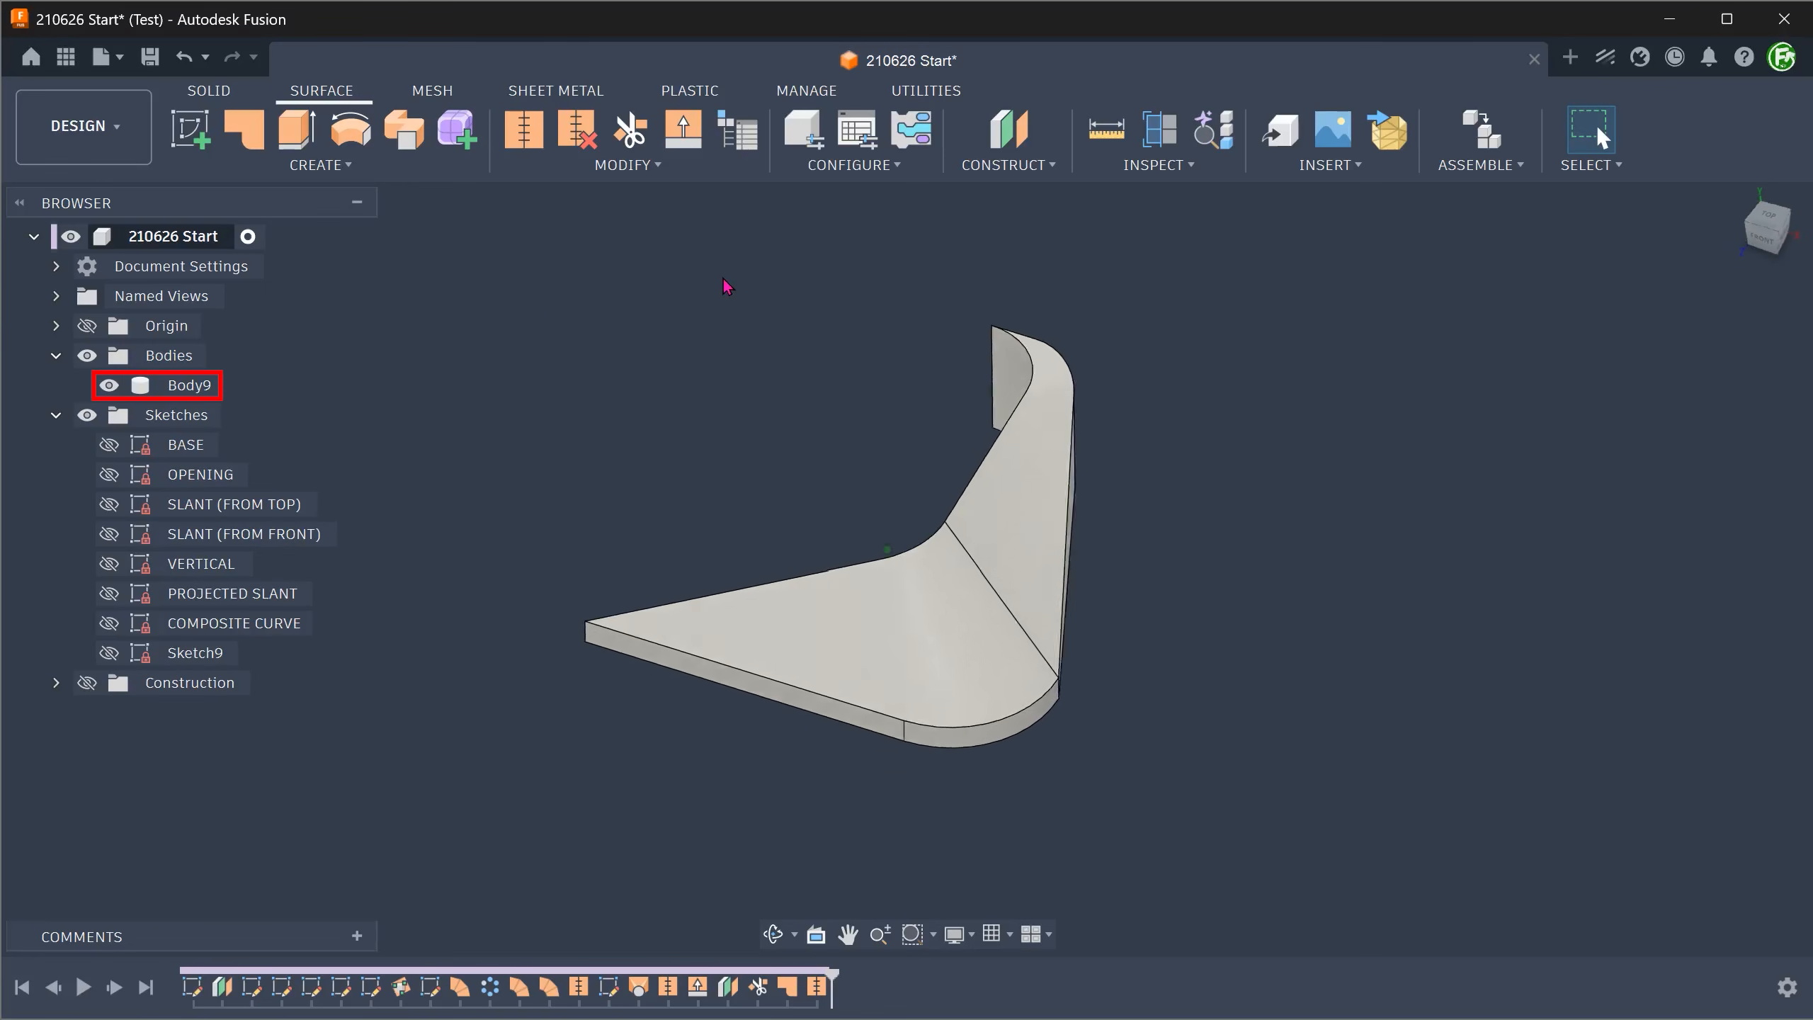
Step: Circular-pattern the solid body around the vertical origin axis with full distribution and a quantity of 4
shift+middle_drag(722, 279, 802, 260)
click(1736, 196)
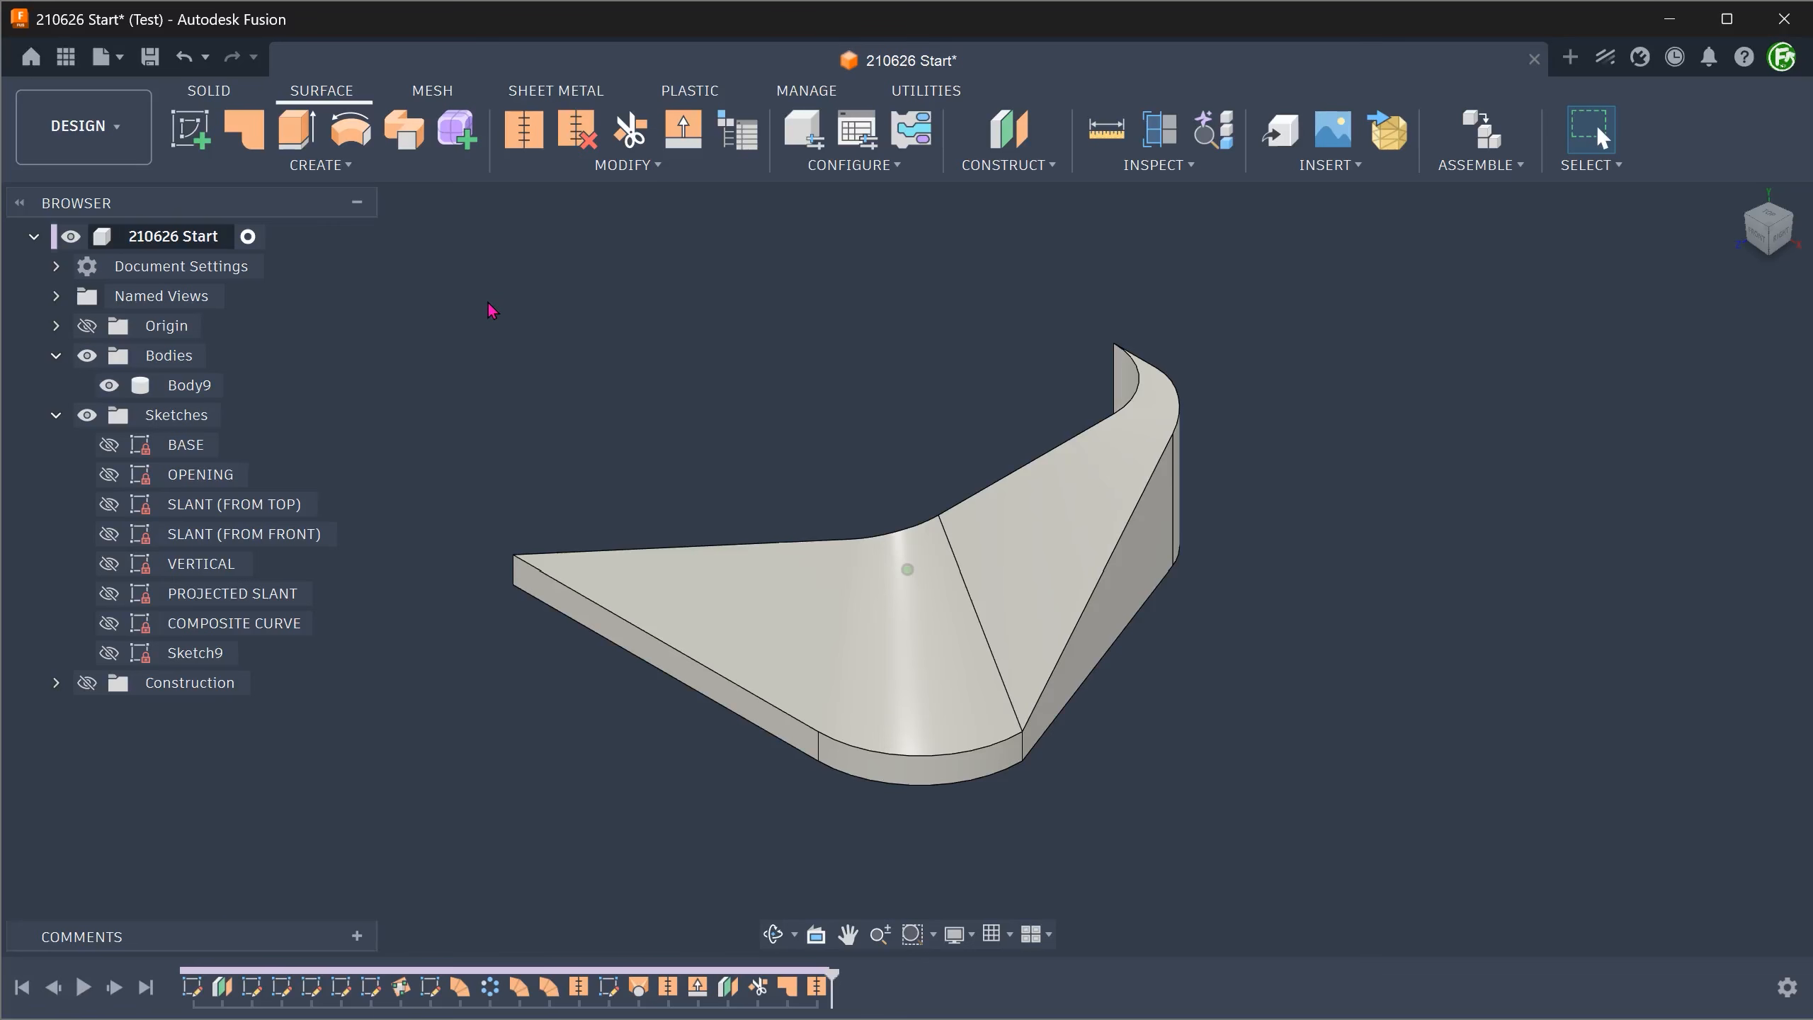
click(303, 168)
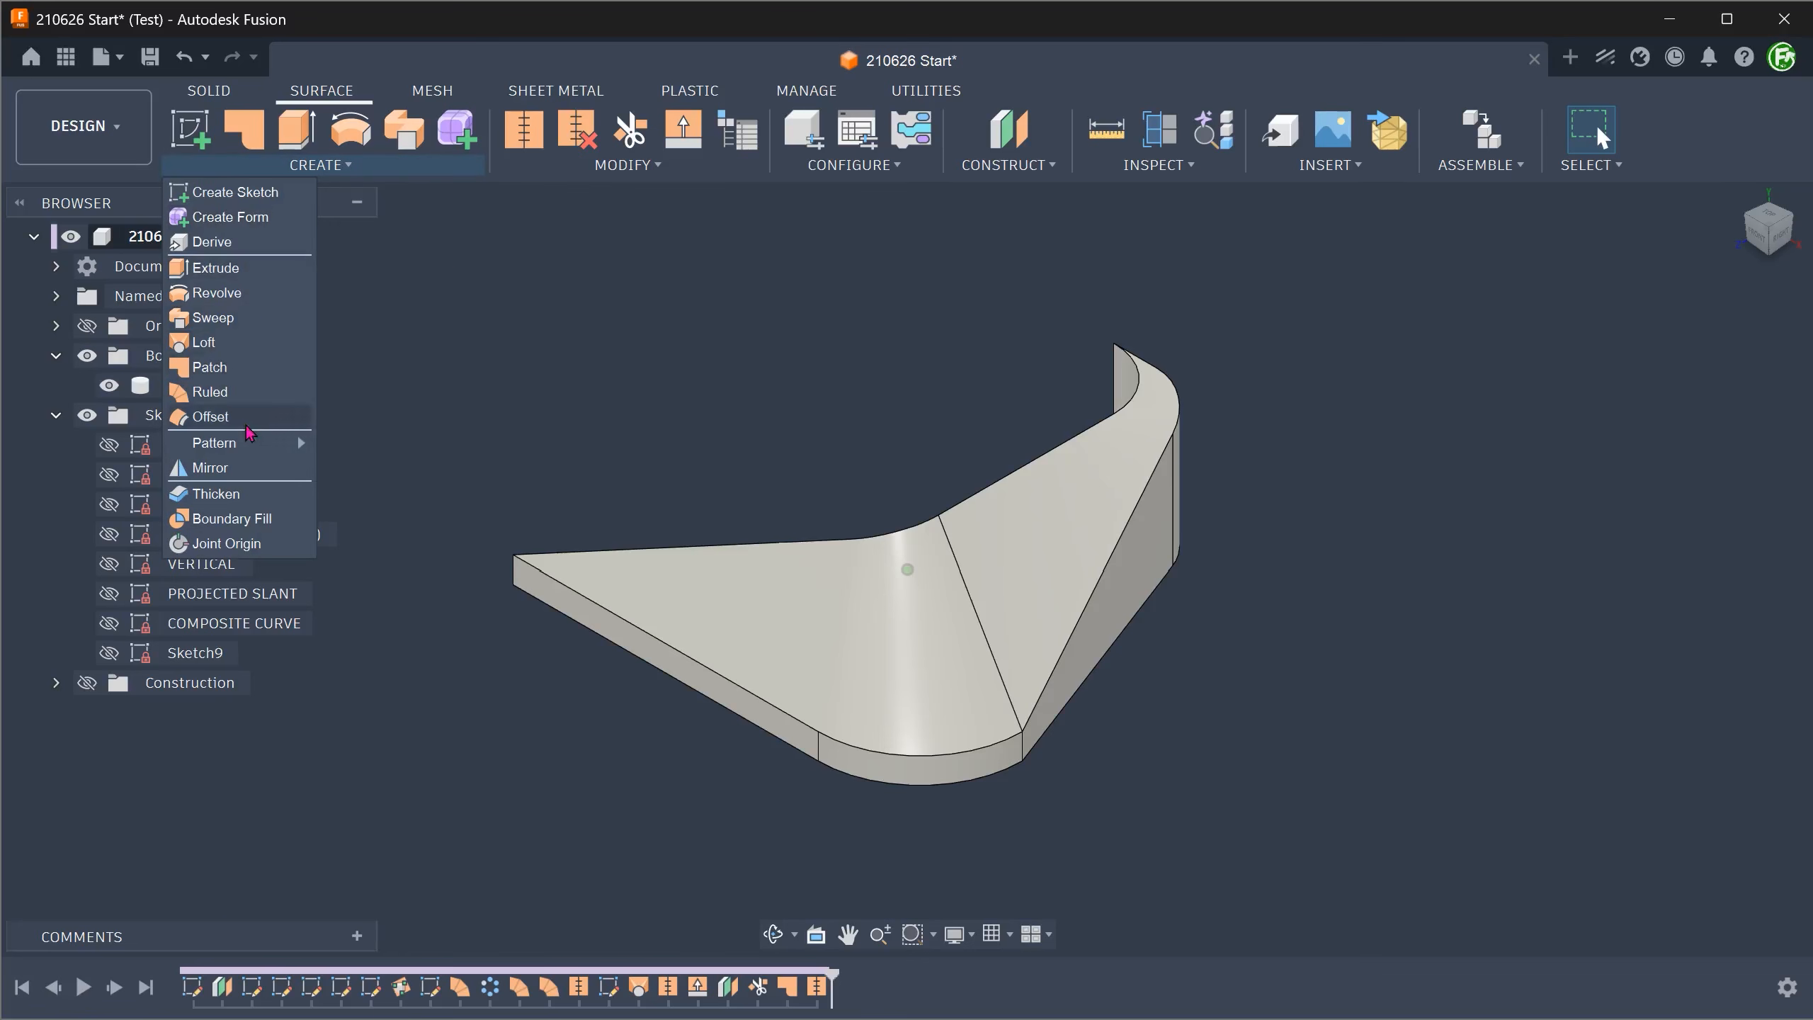
mouse_move(257, 448)
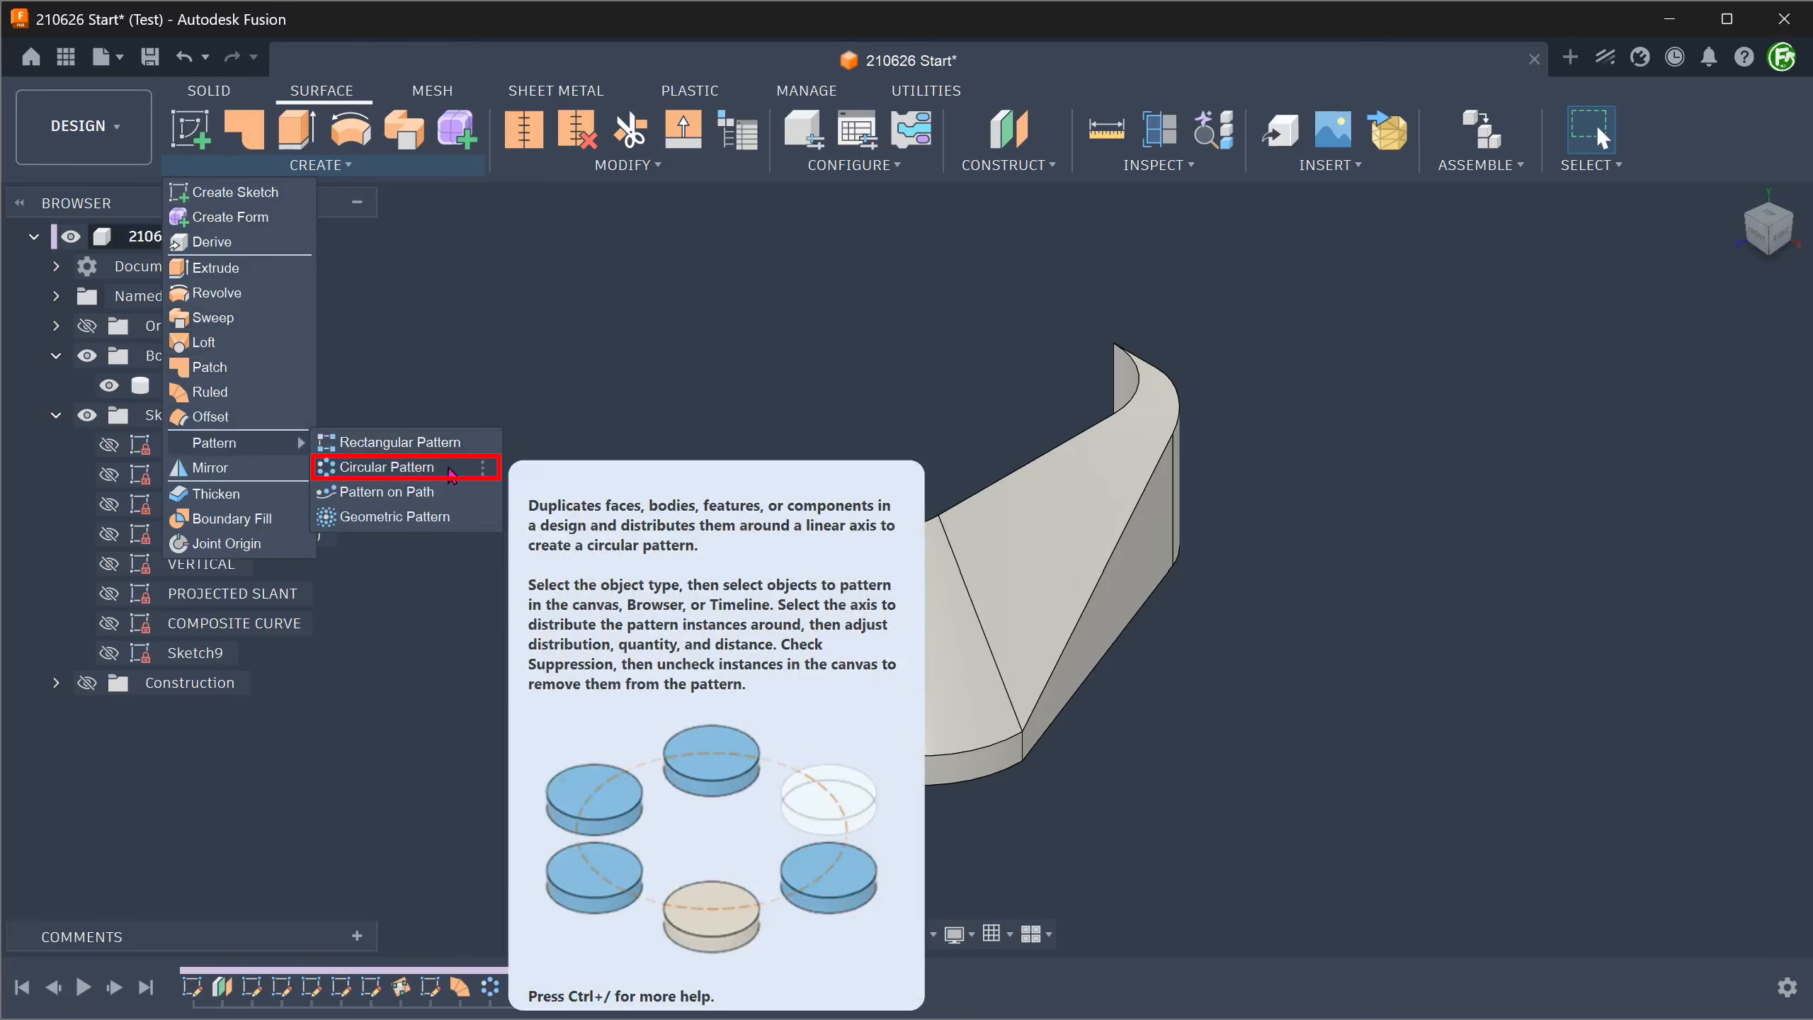
click(428, 467)
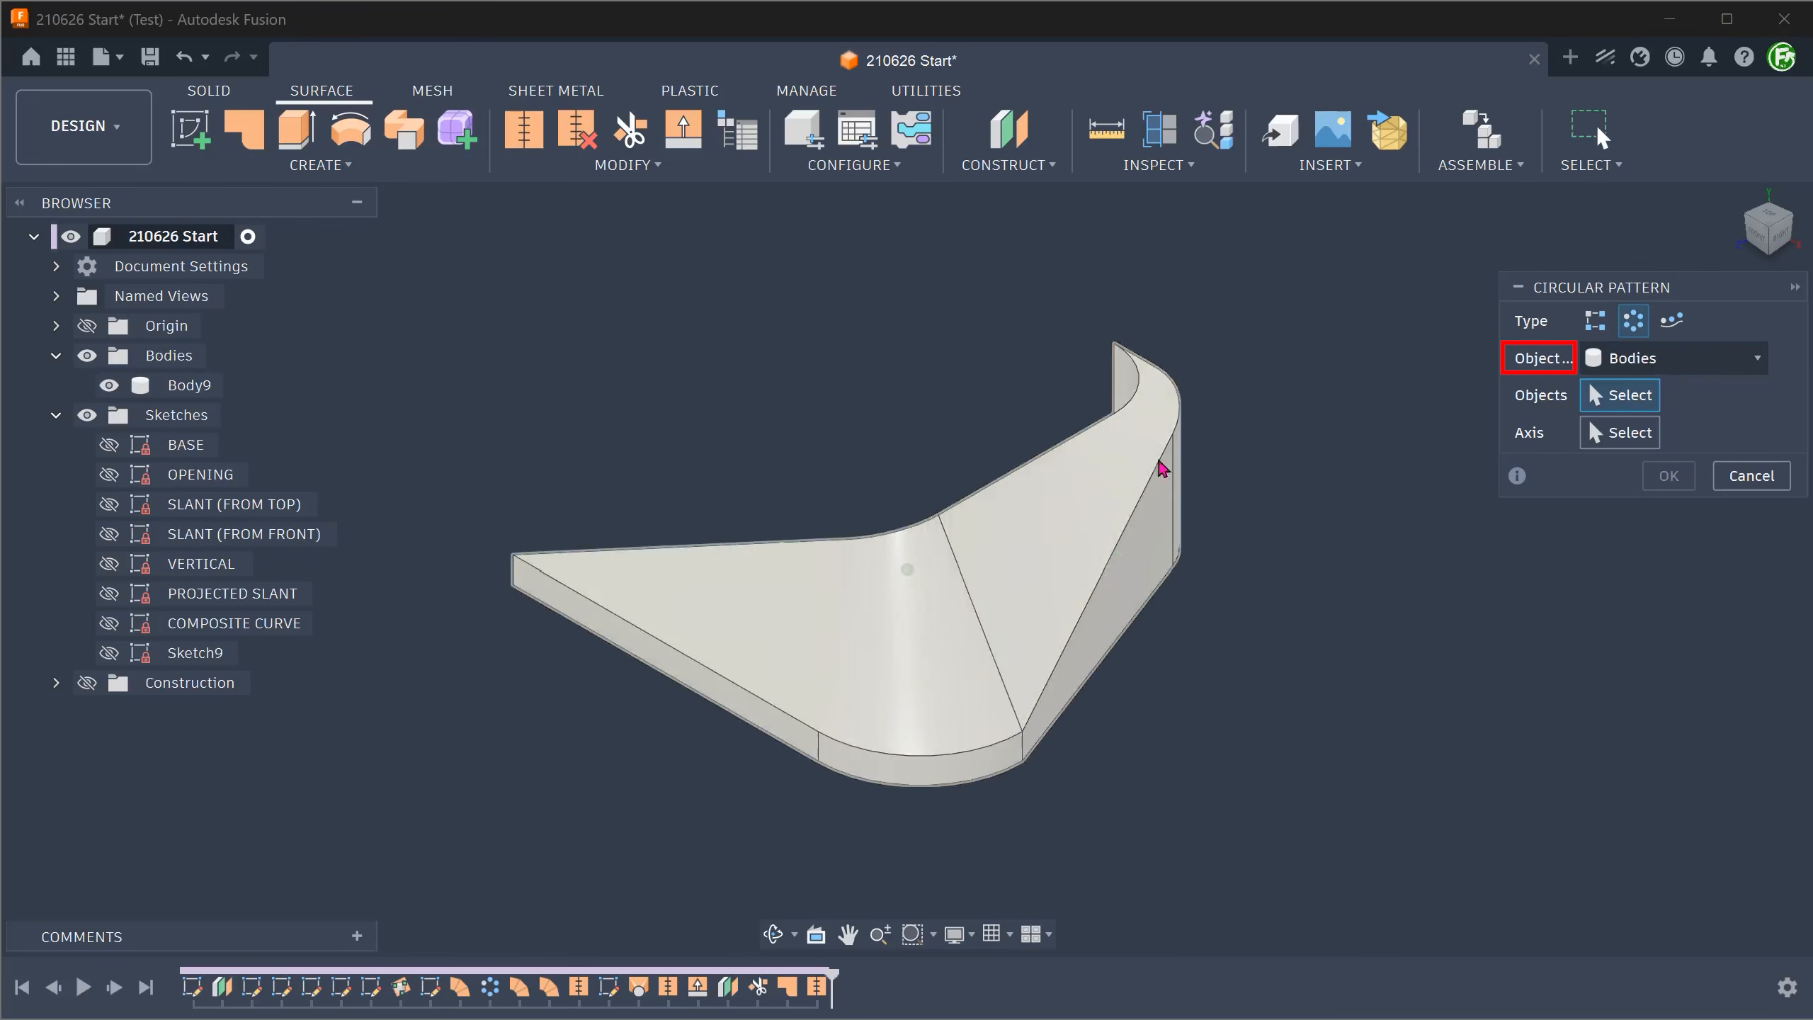
click(1092, 502)
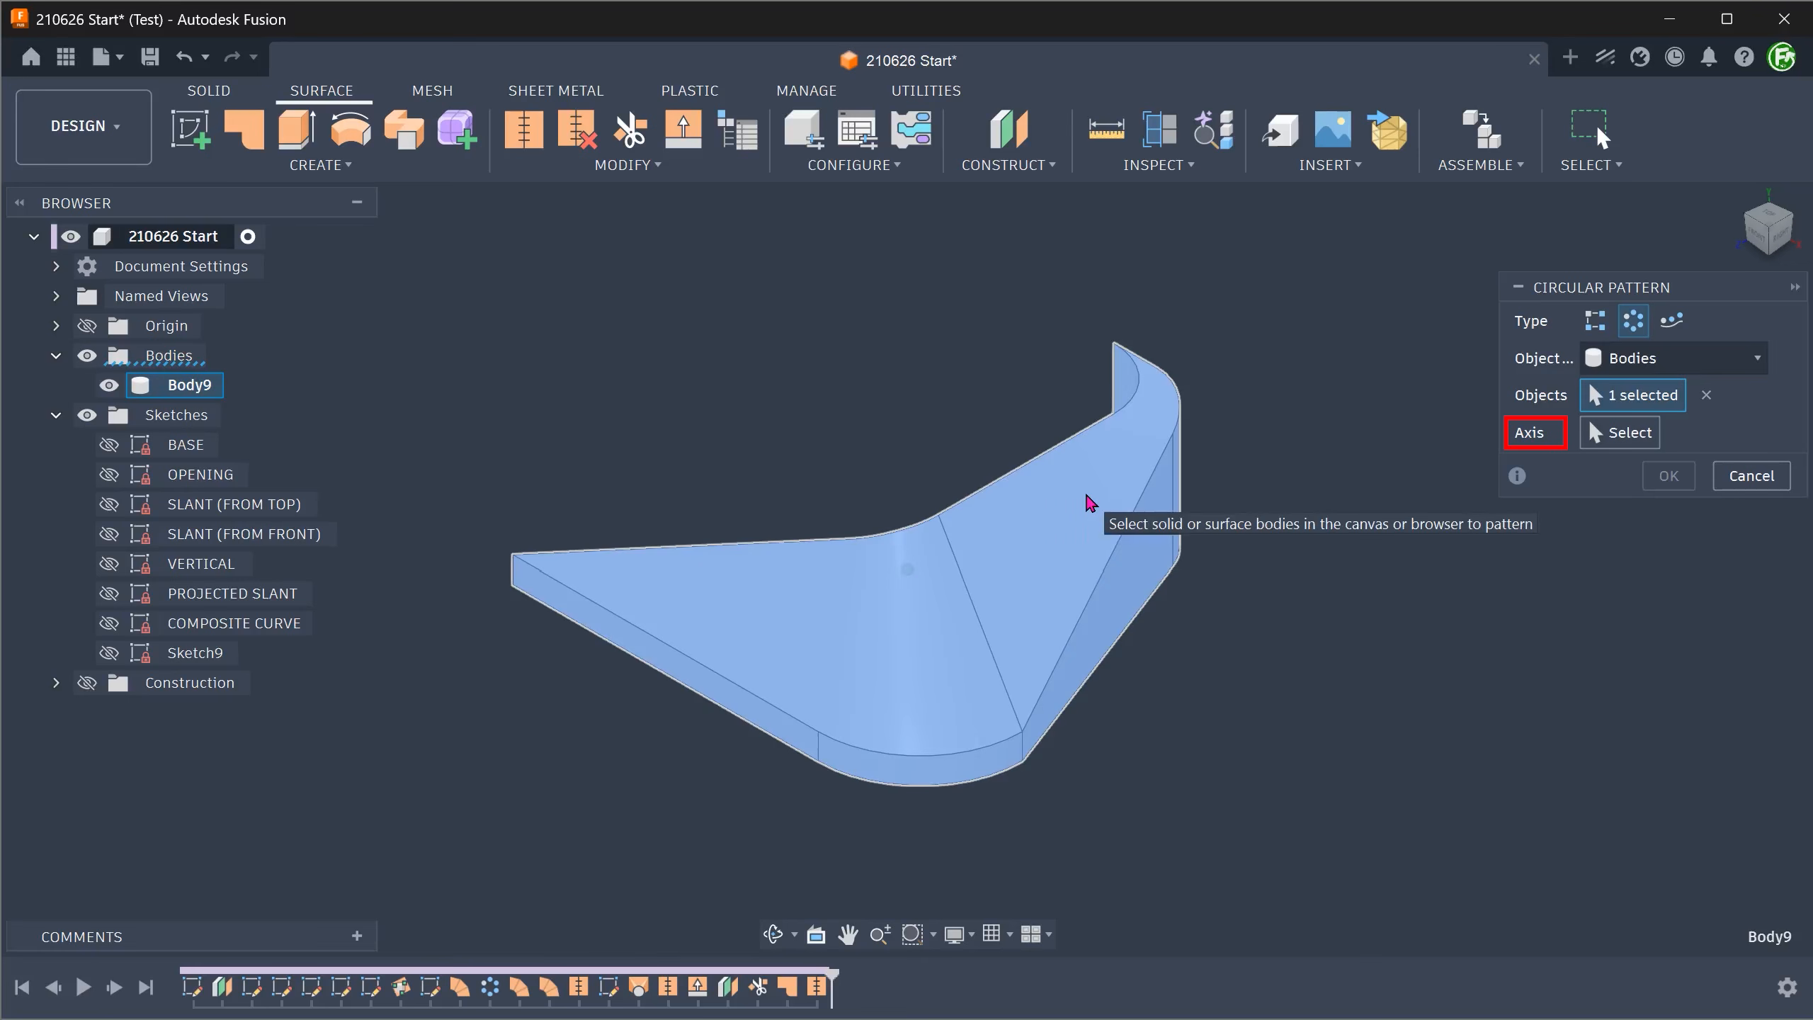
click(1615, 445)
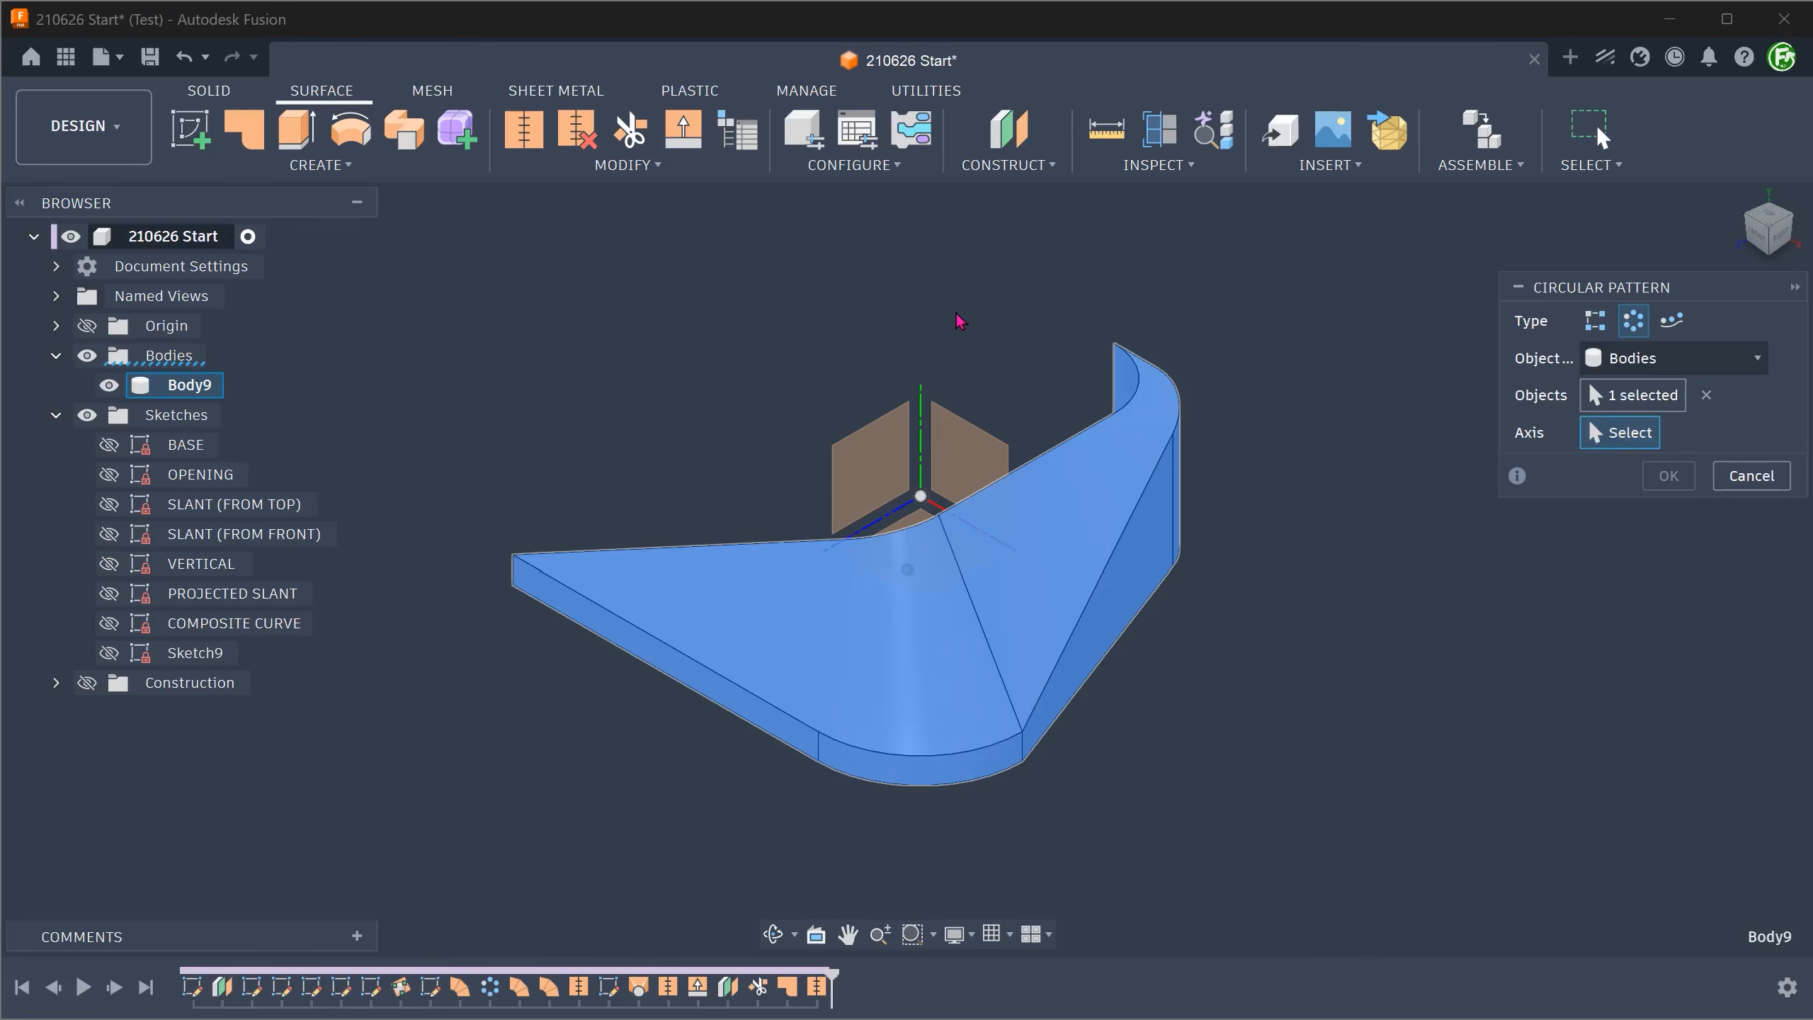
click(921, 403)
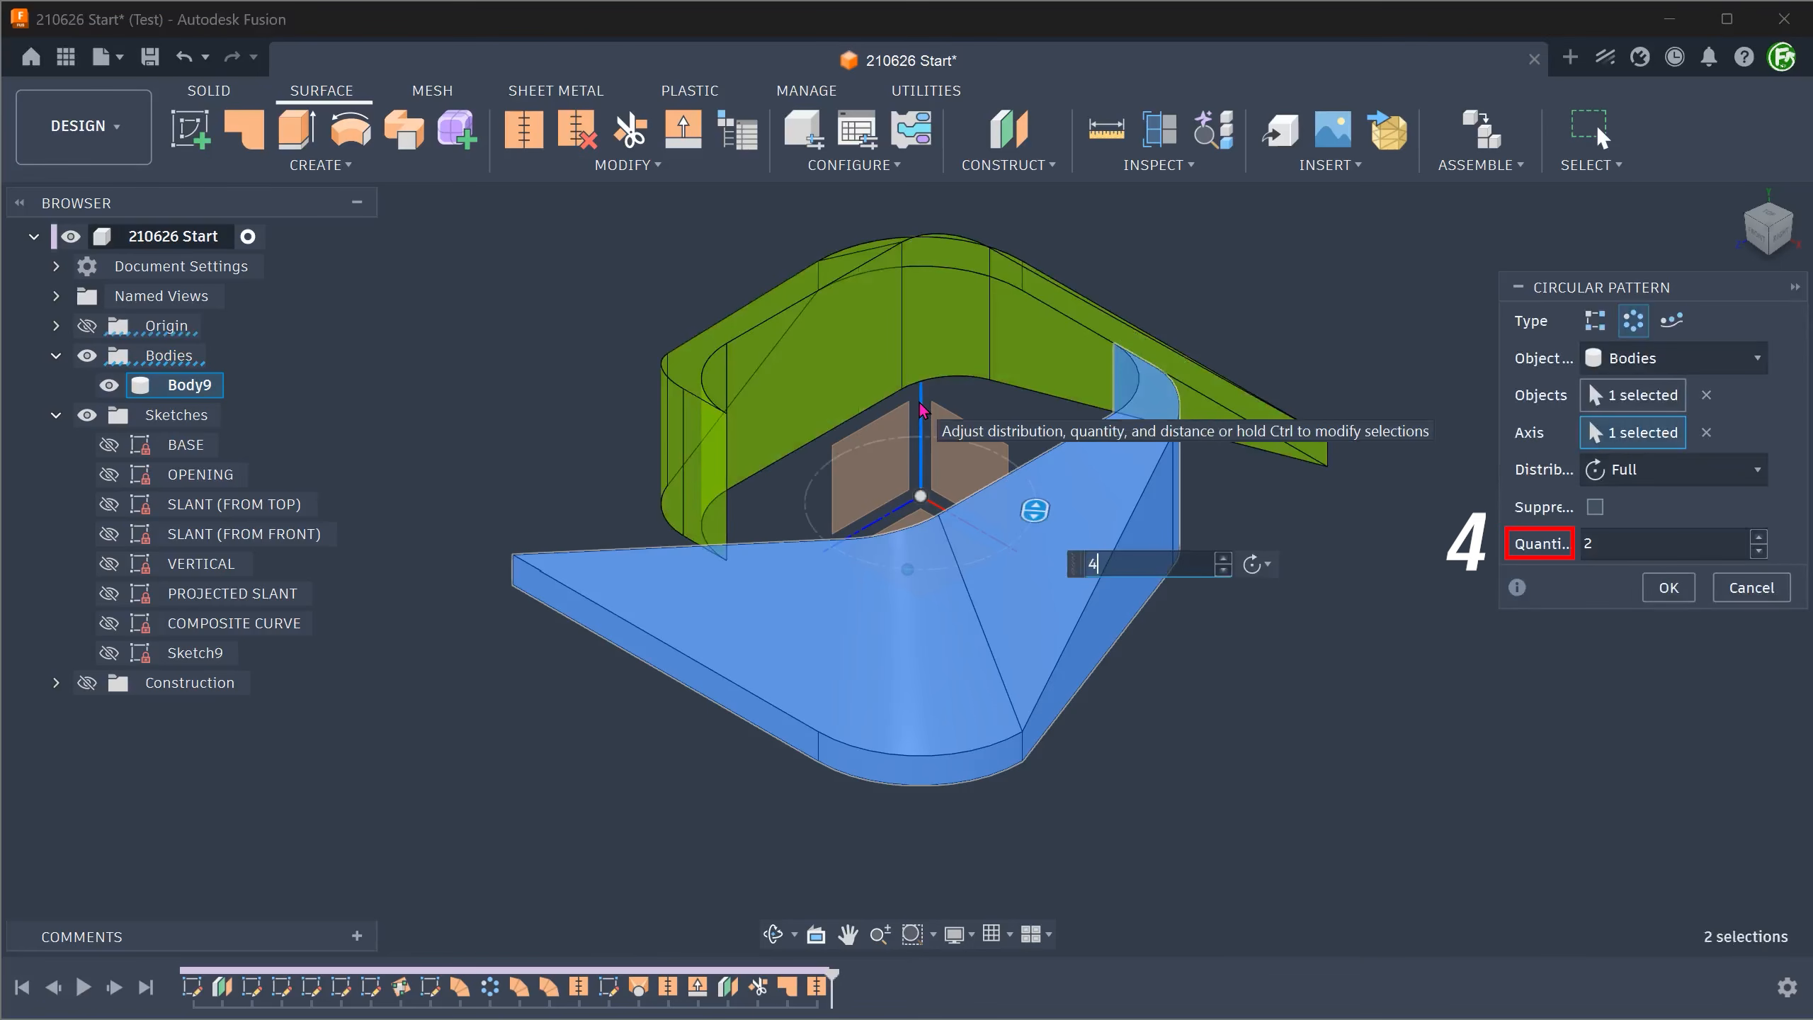
text(4)
key(Return)
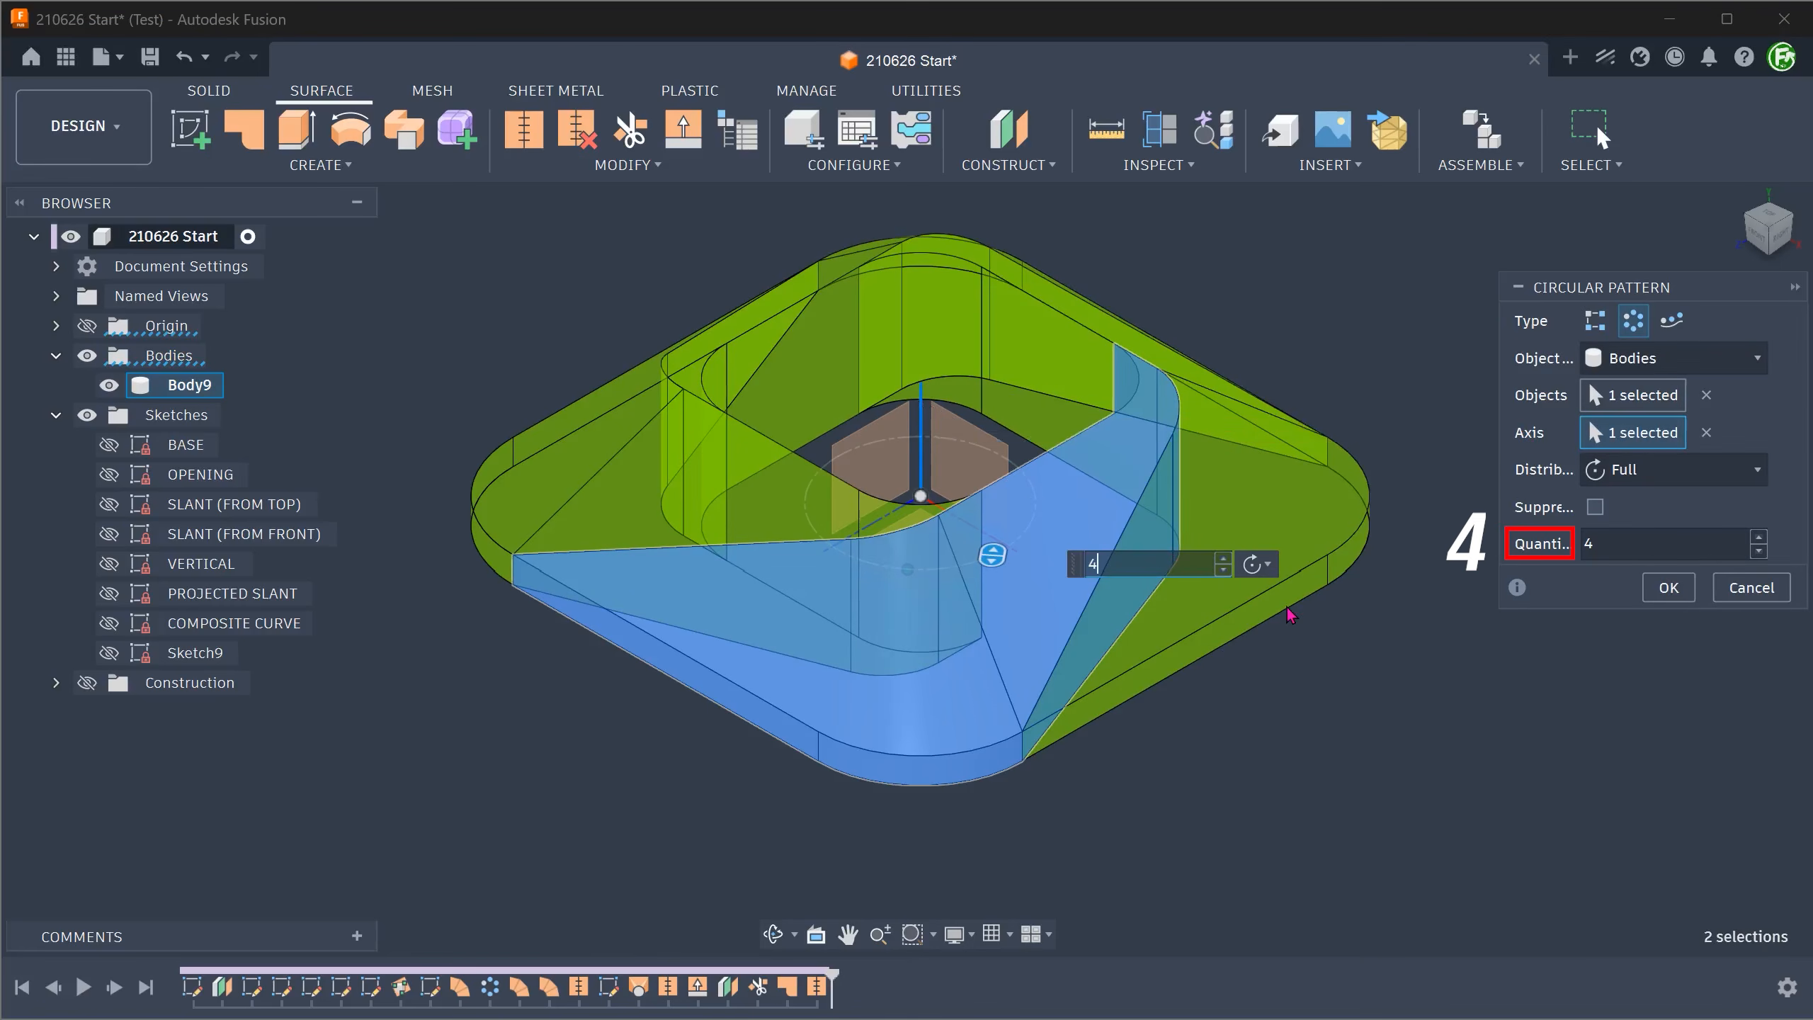
click(1662, 587)
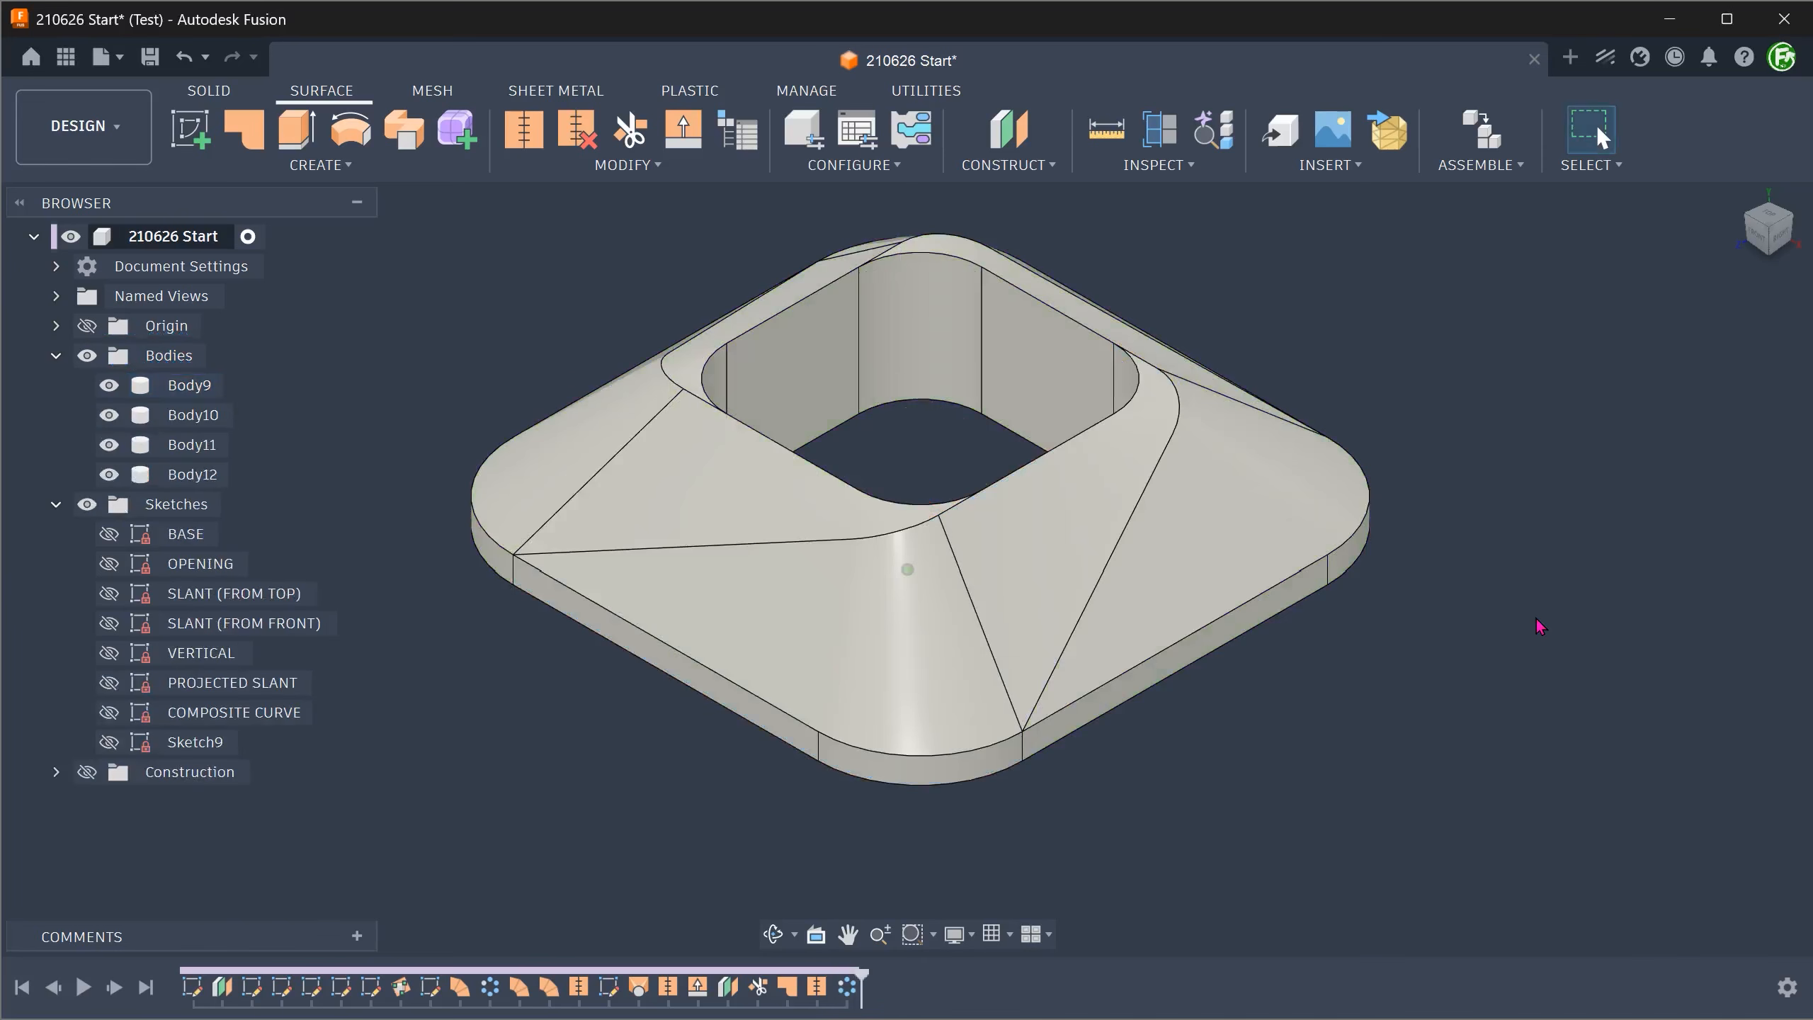
Step: Combine the four patterned bodies into one using Join, with Body9 as the target and the other three as tools
mouse_move(1417, 641)
shift+middle_down()
mouse_move(1306, 676)
mouse_move(526, 781)
mouse_move(427, 389)
mouse_move(429, 330)
shift+middle_up()
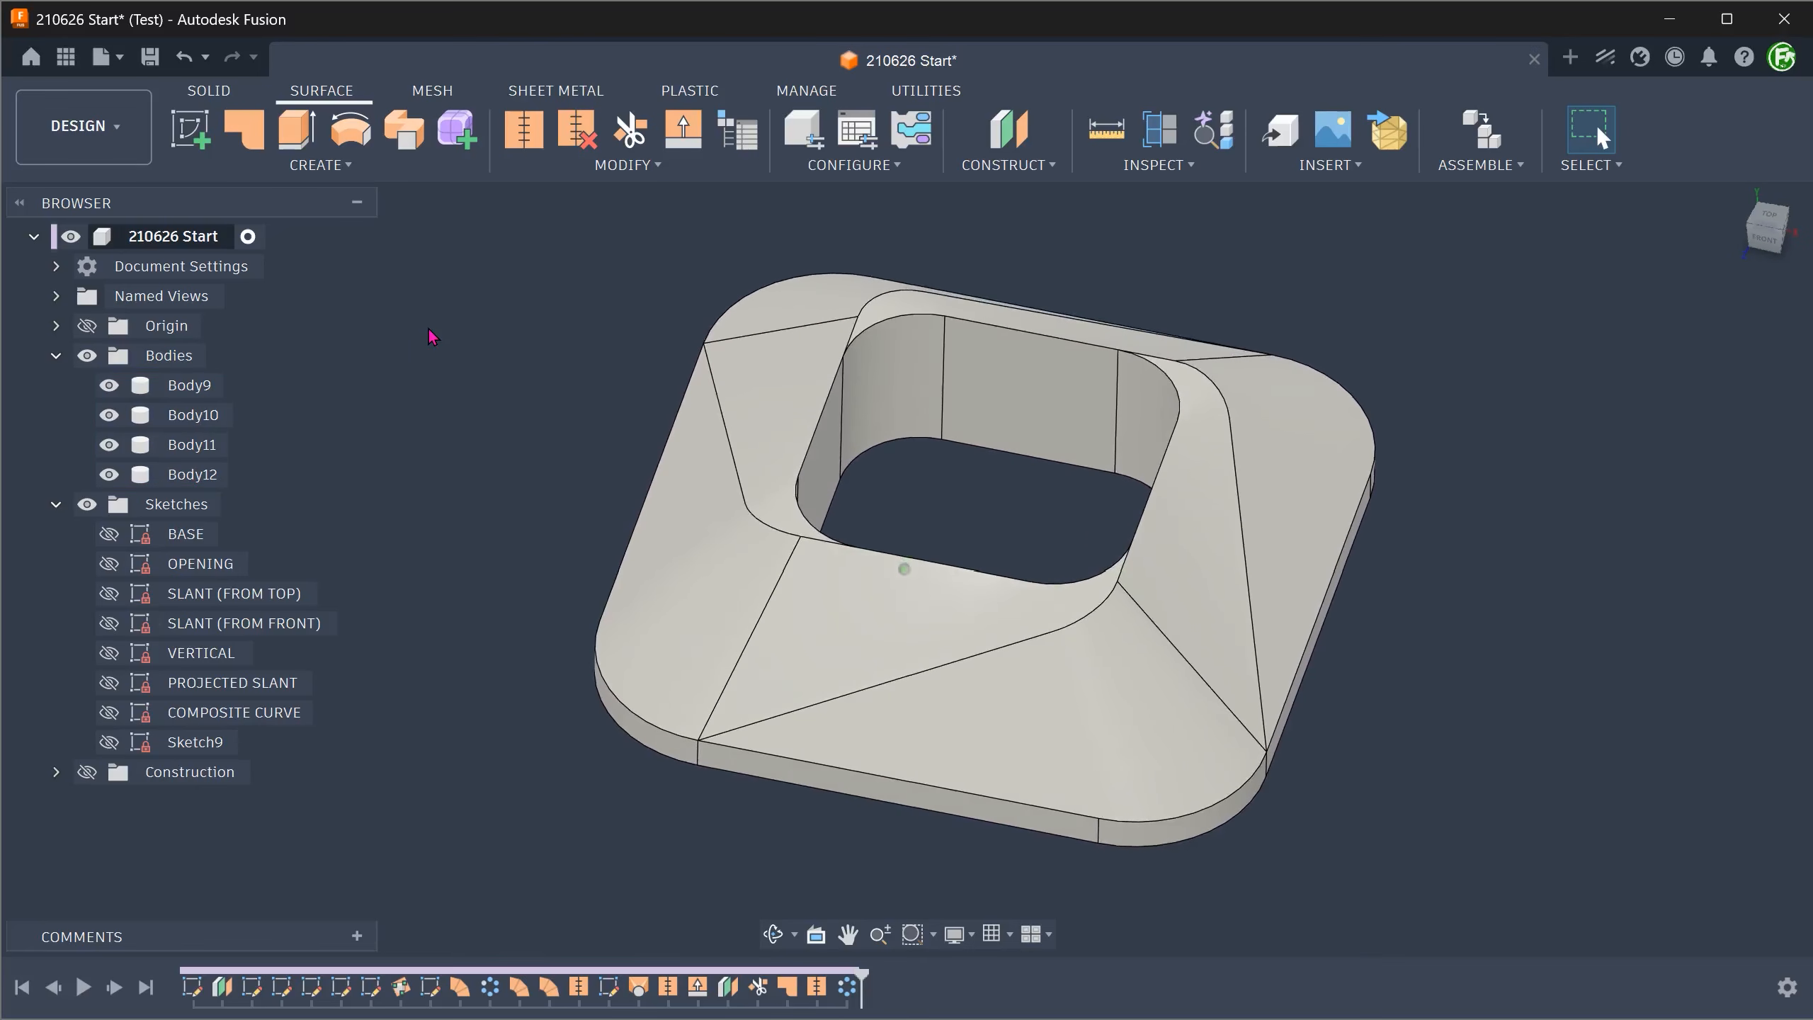
click(213, 93)
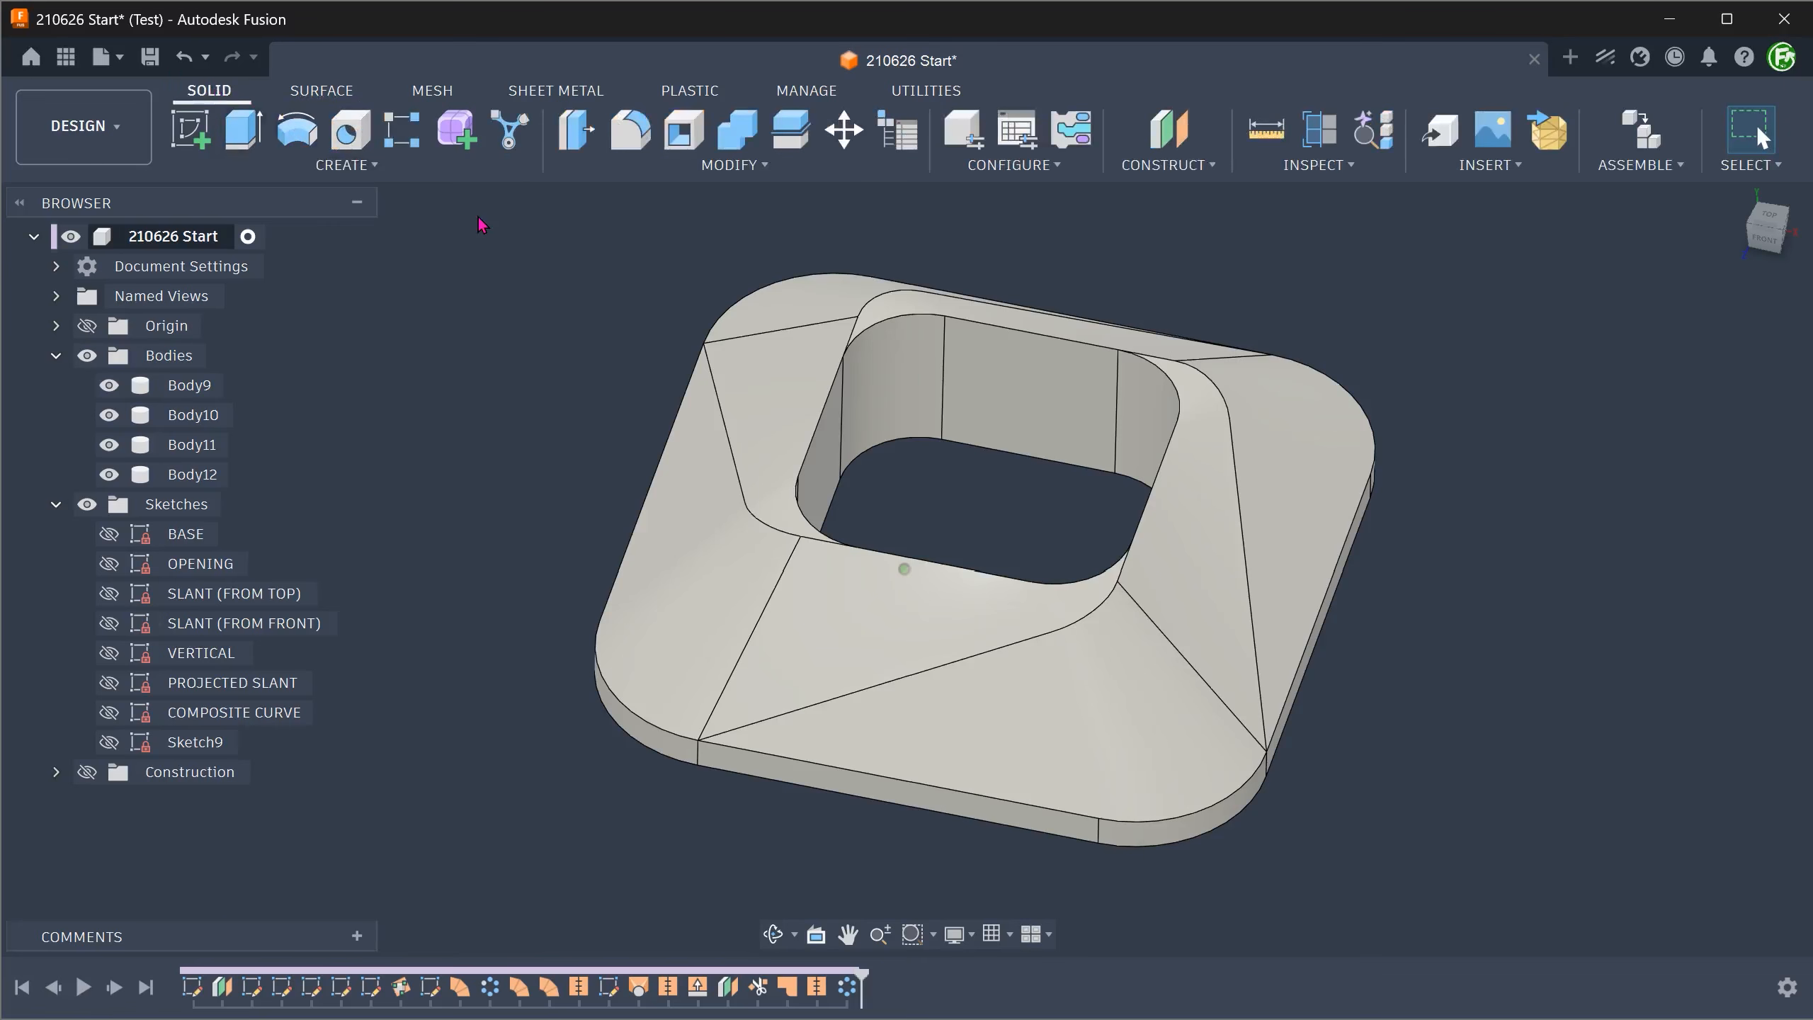
click(597, 171)
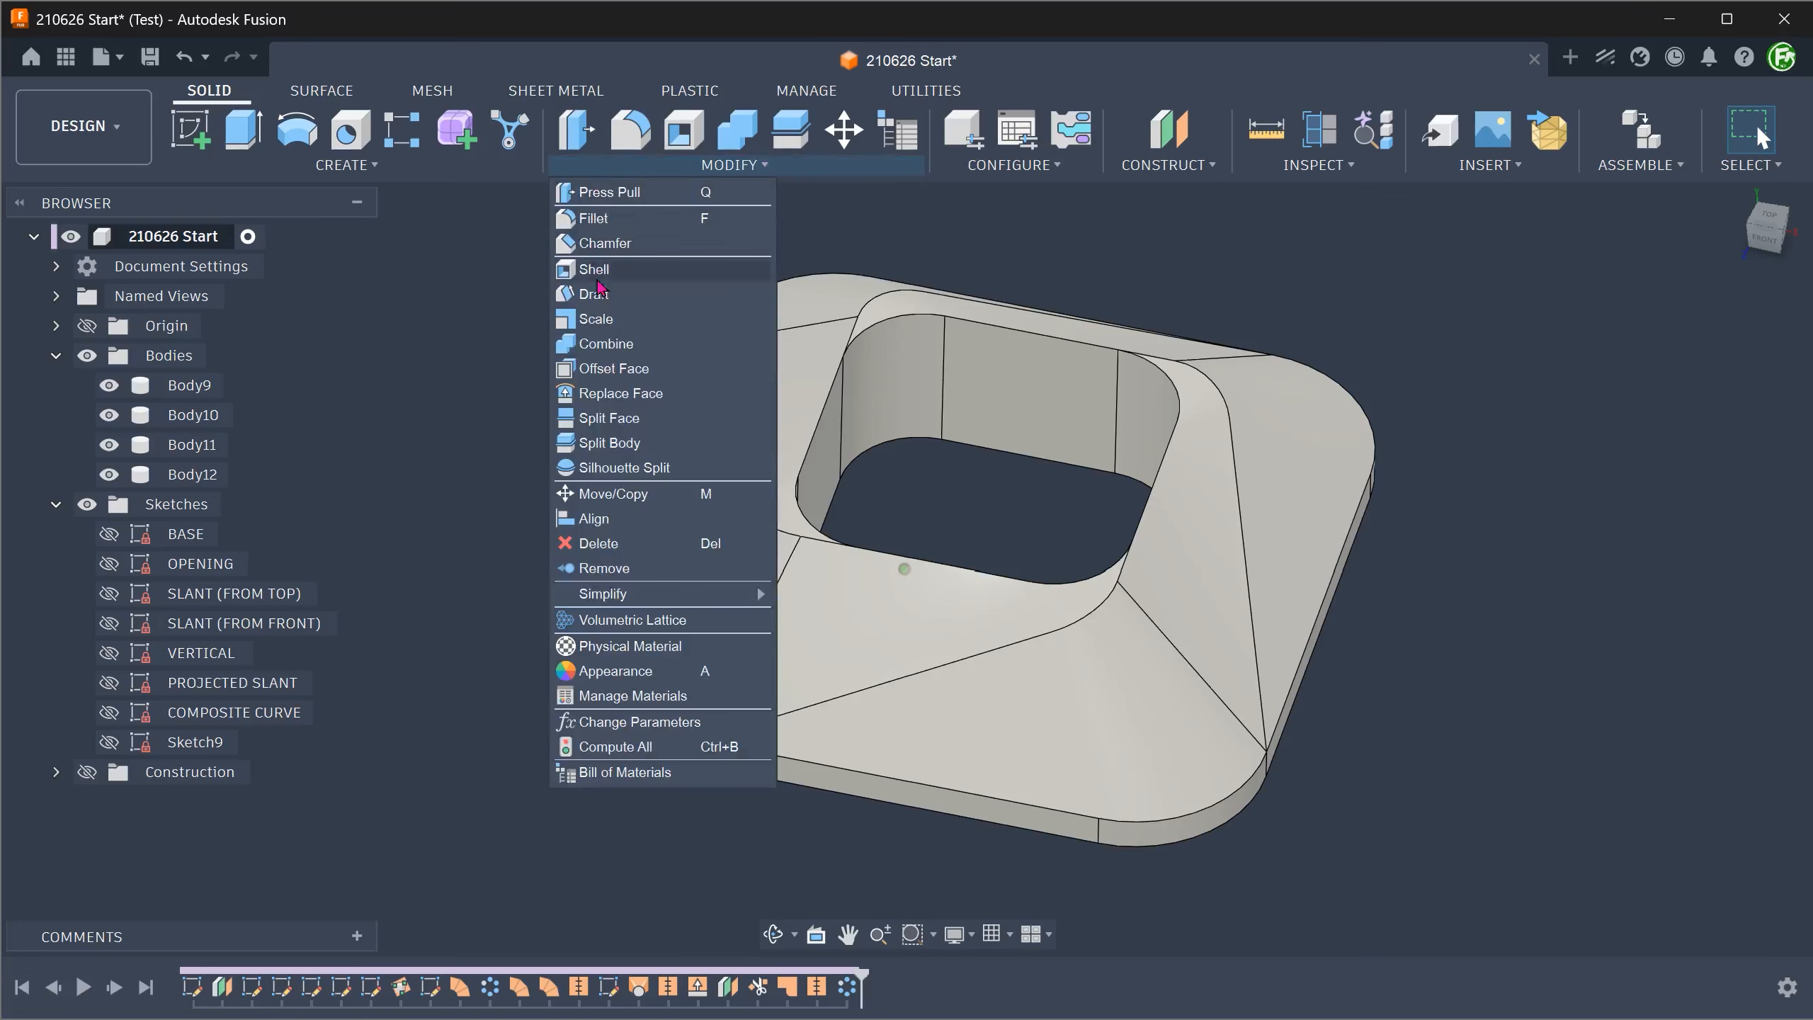
click(631, 345)
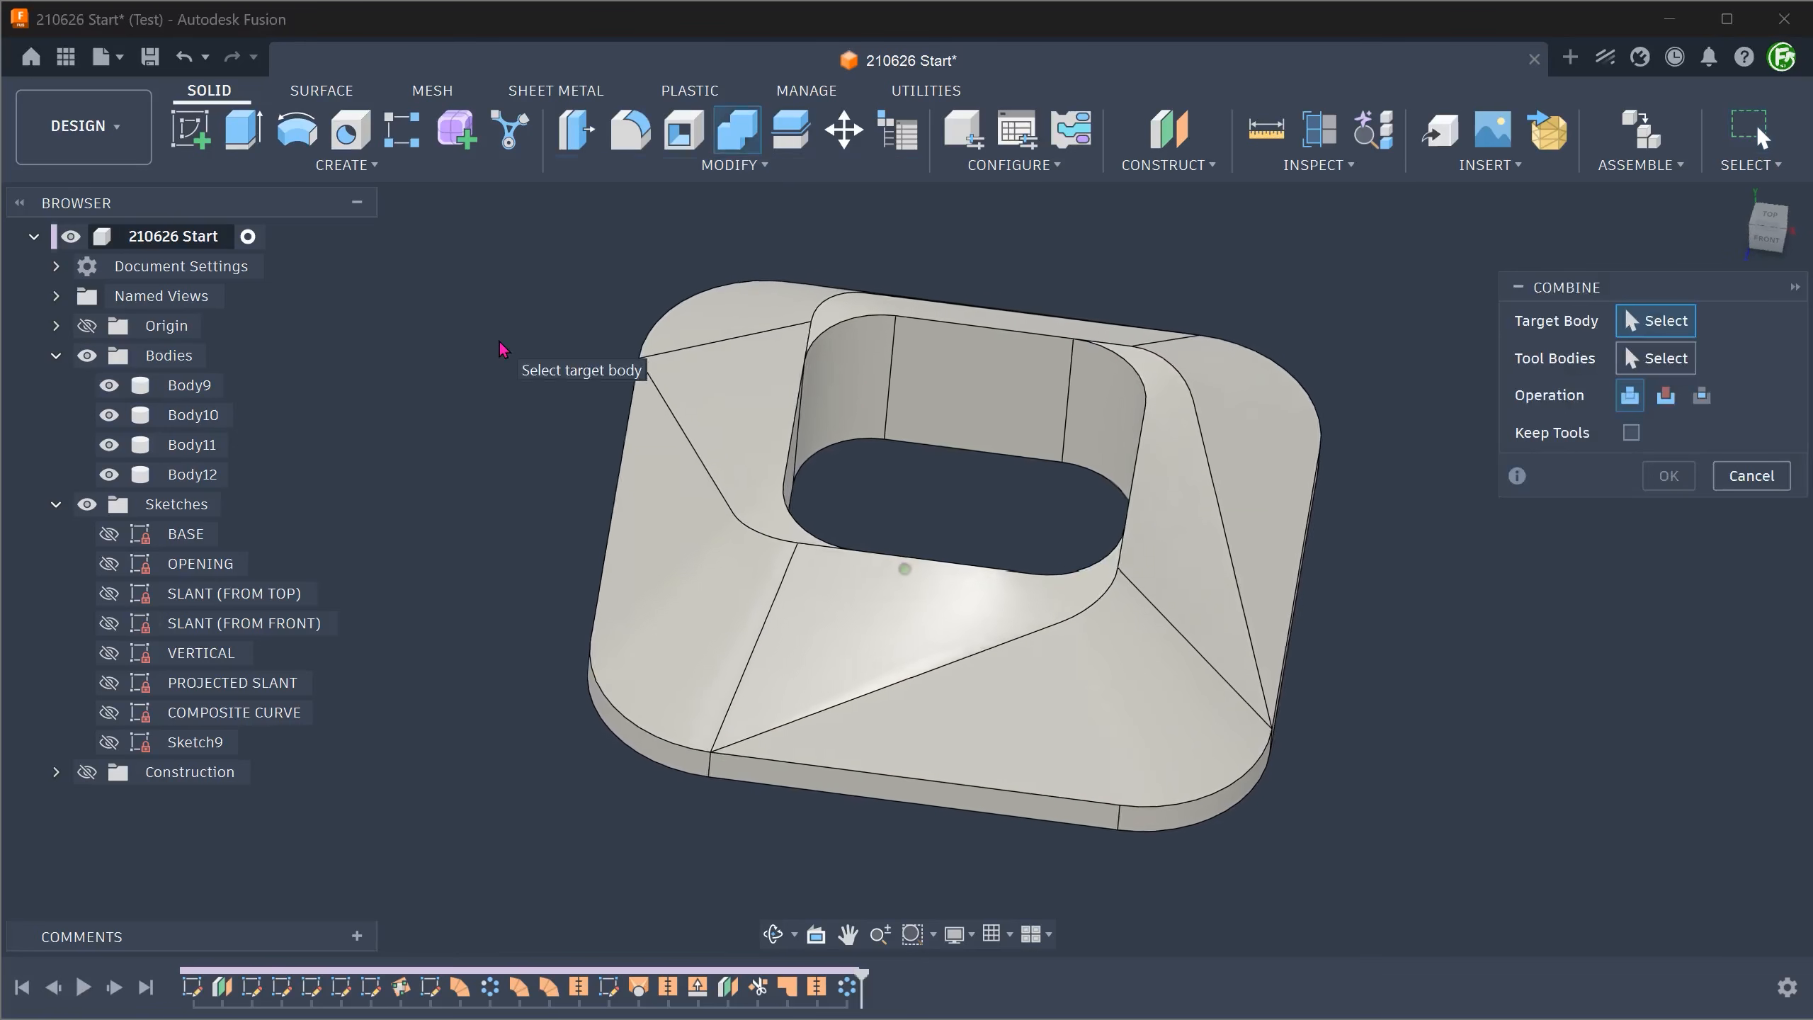
click(194, 389)
click(187, 415)
click(179, 444)
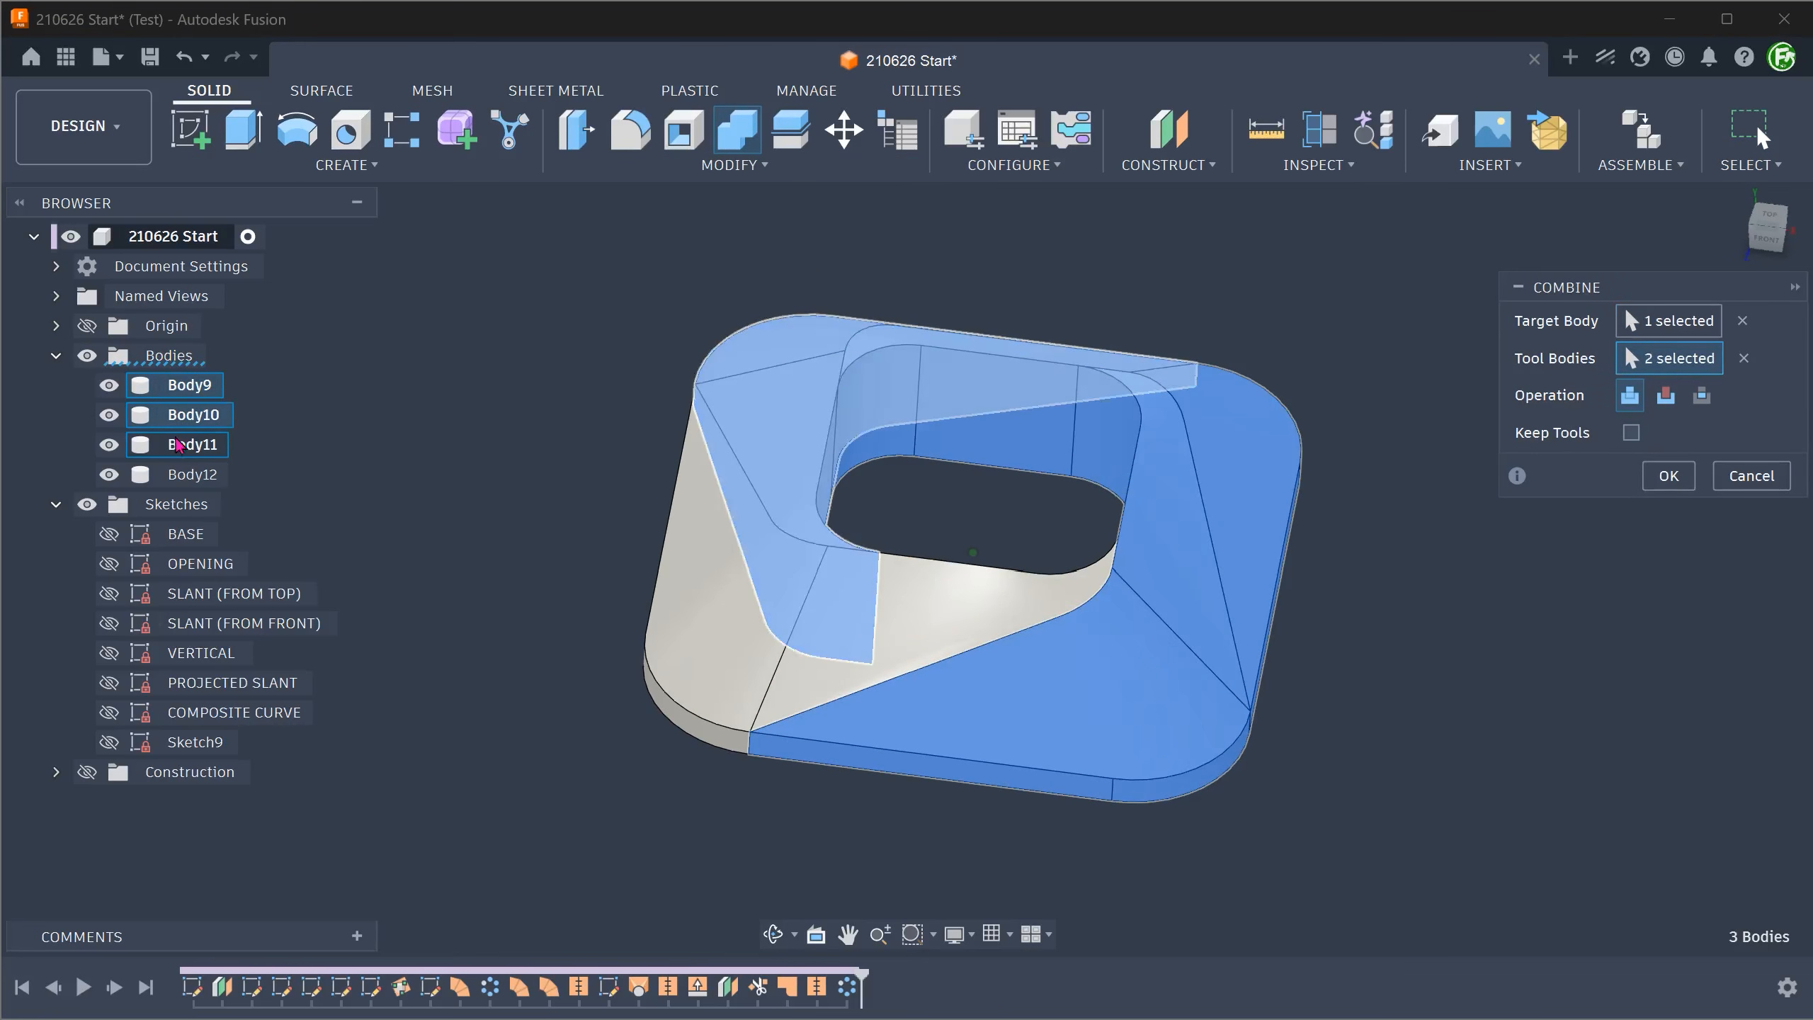
click(187, 474)
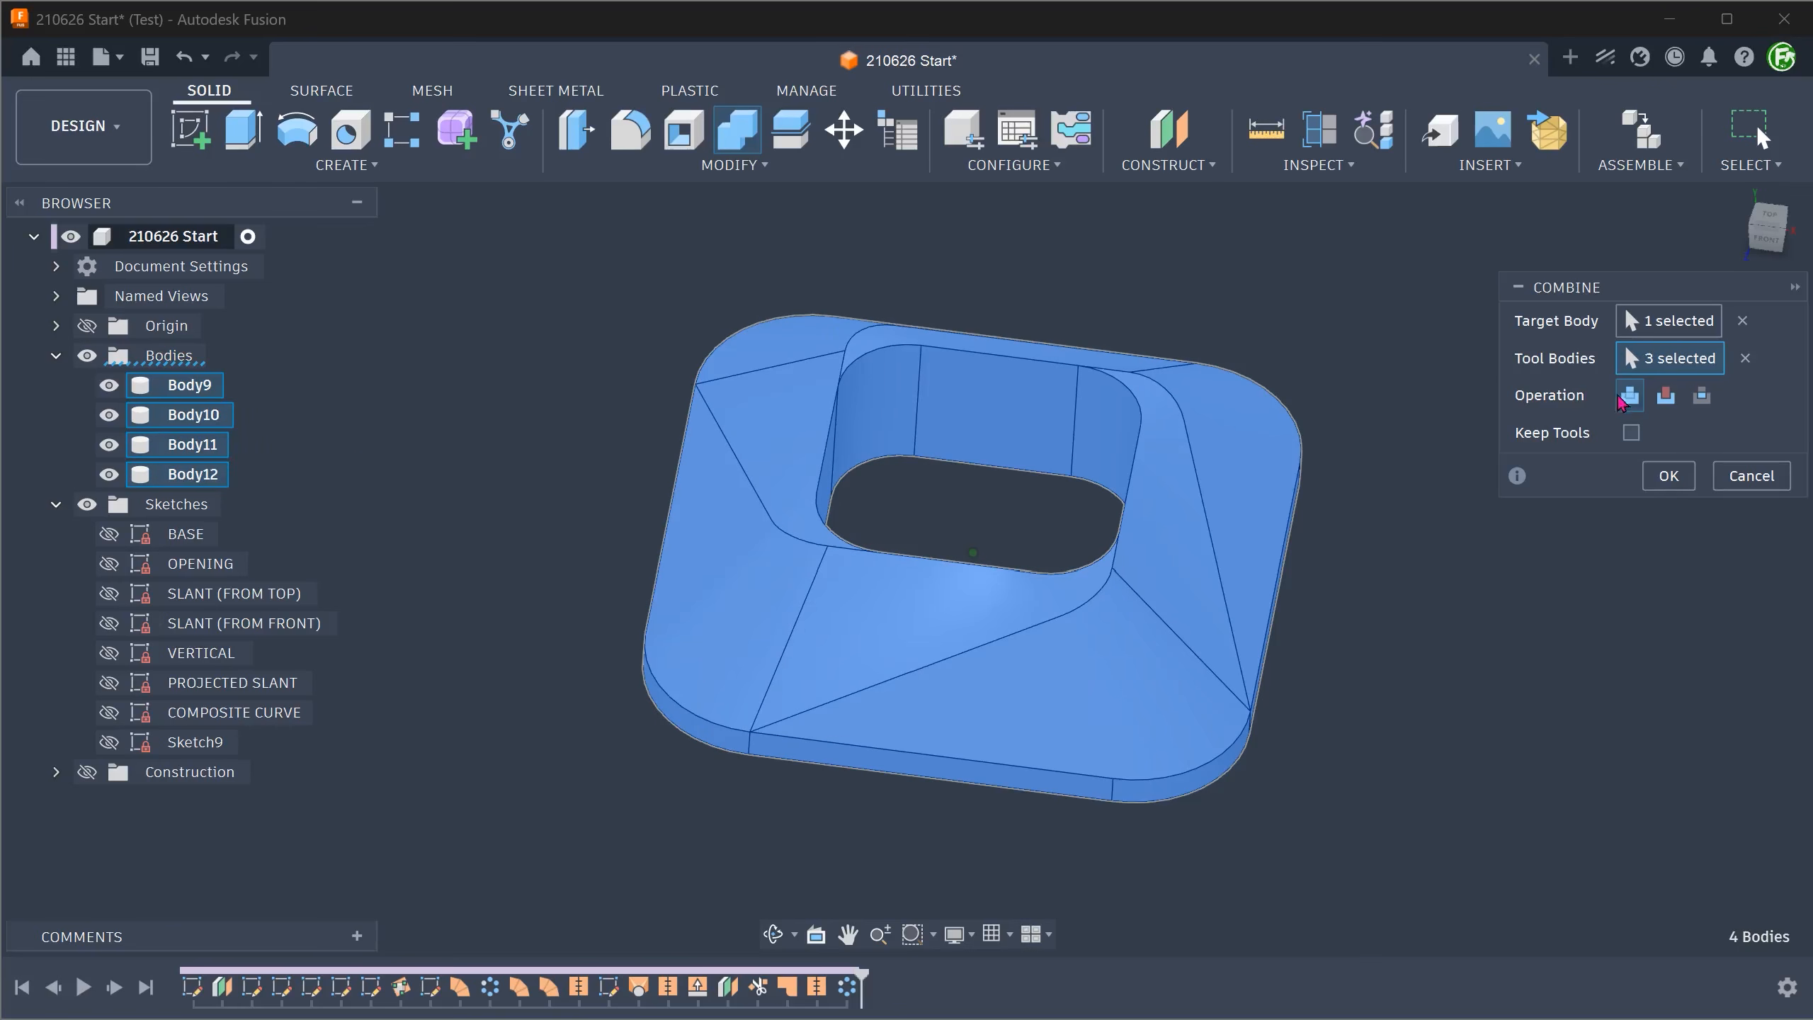
click(1661, 480)
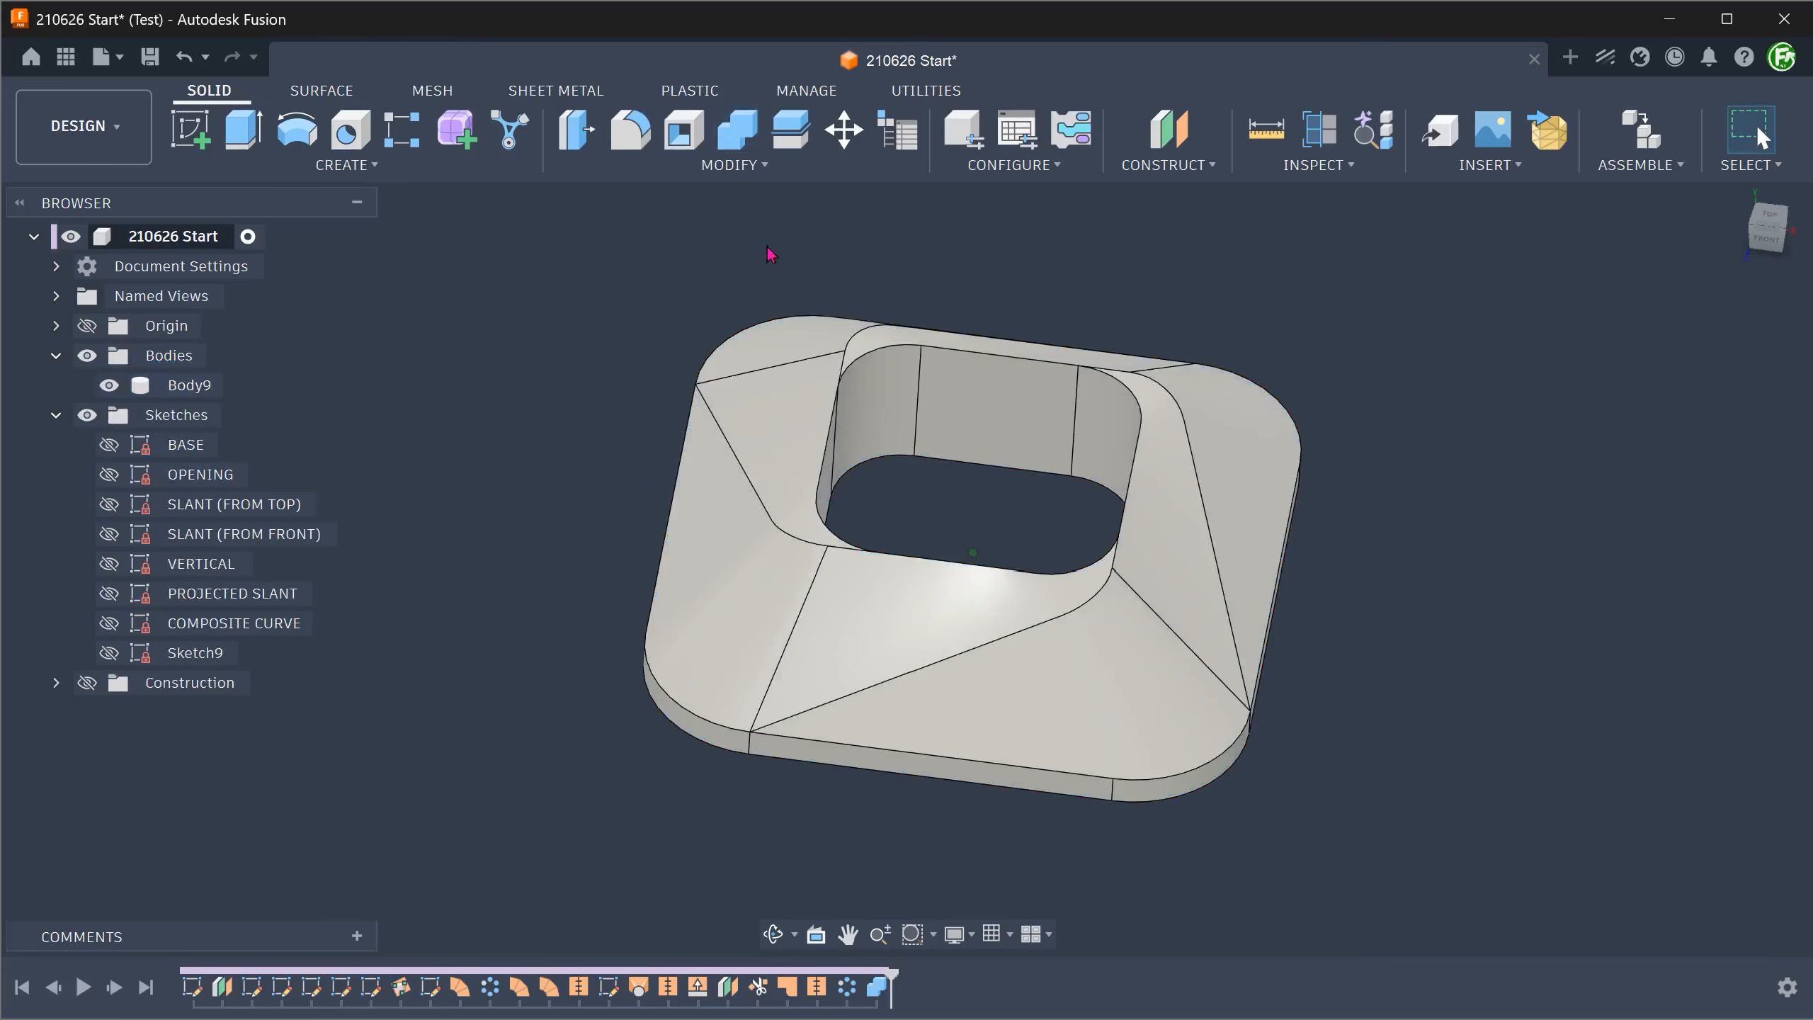